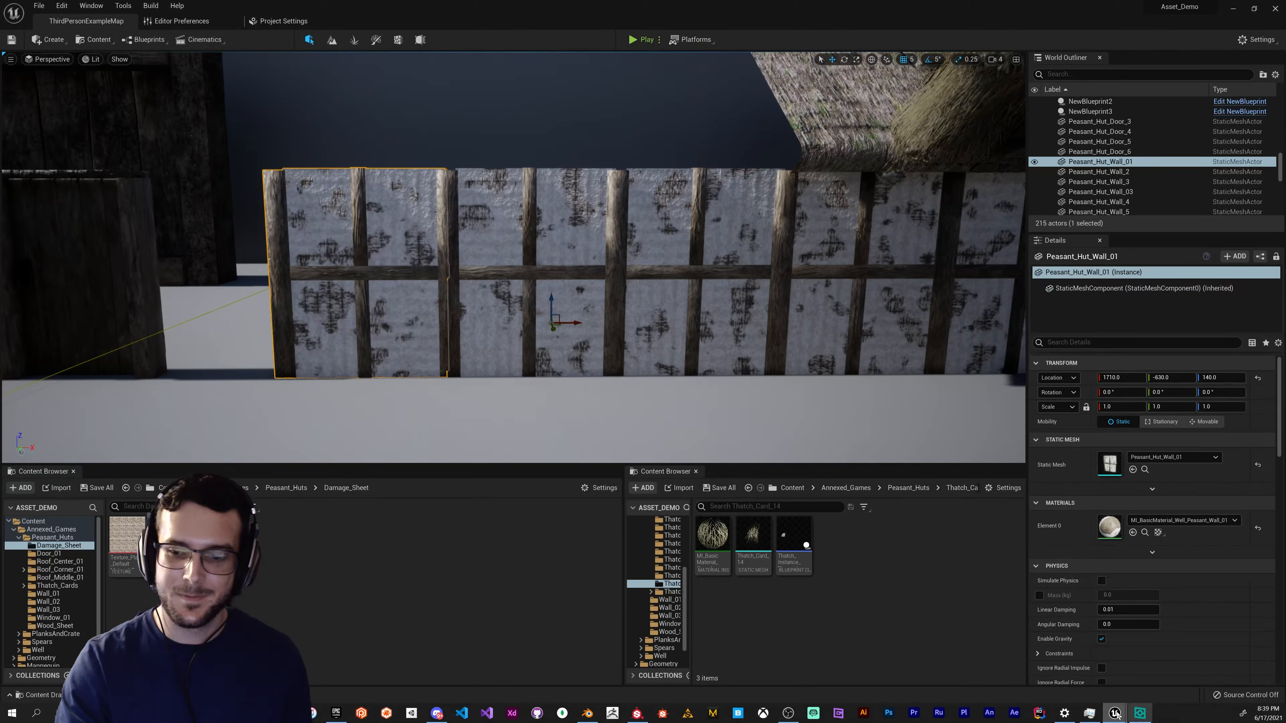
- Switch to the wall material's graph and look over the Noise mask and Blend Damage to the wall groups
{"action": "mouse_move", "coordinate": [1116, 715]}
{"action": "left_click", "coordinate": [1167, 668]}
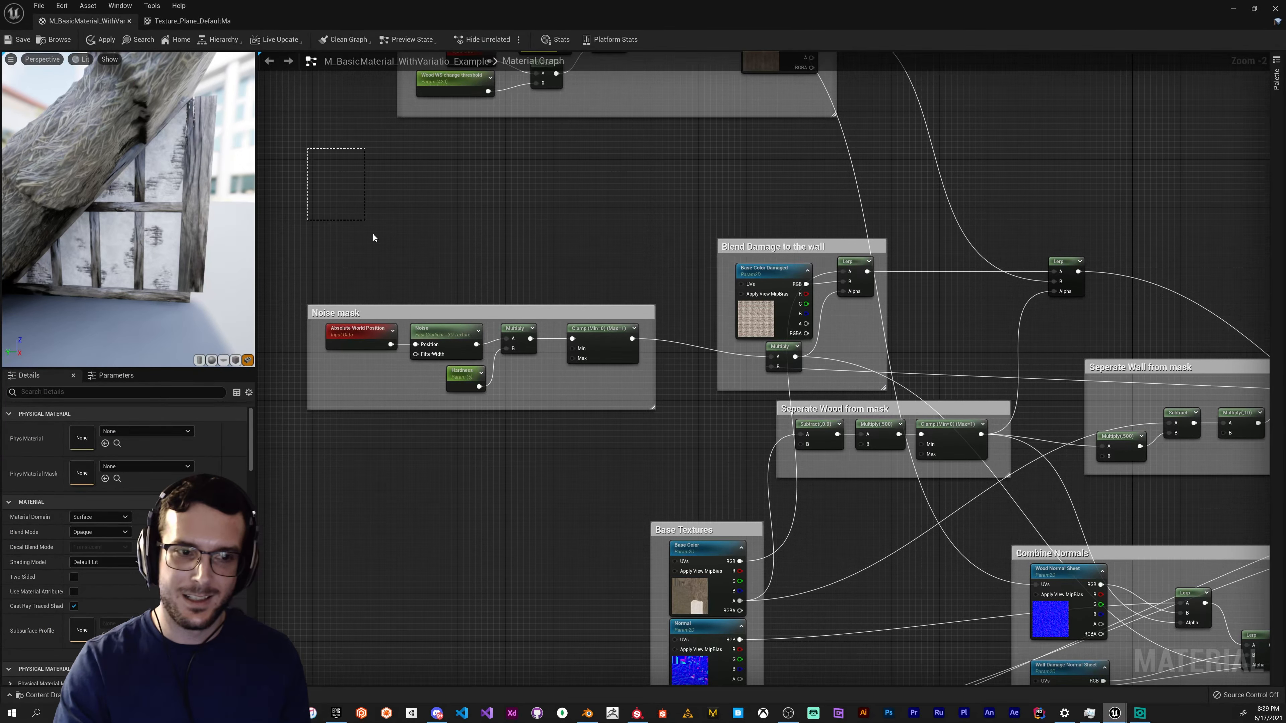
{"action": "left_click_drag", "start_coordinate": [373, 235], "coordinate": [906, 385]}
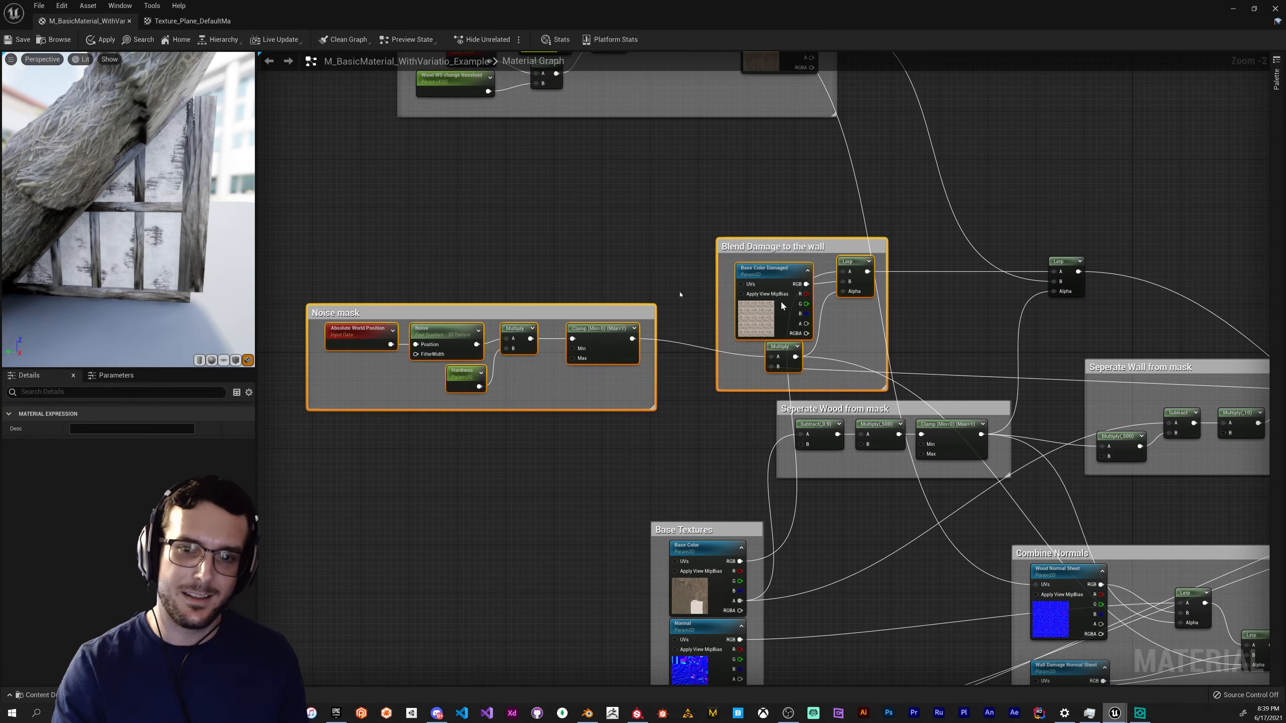
{"action": "left_click", "coordinate": [474, 241]}
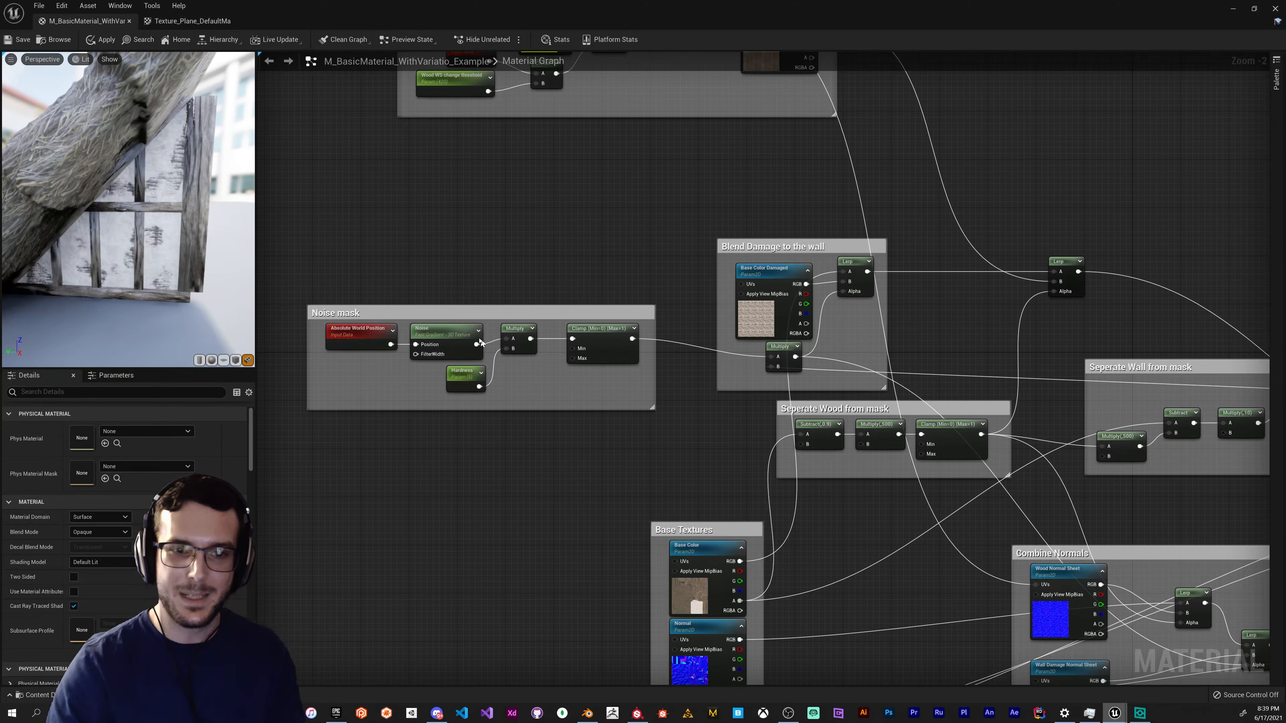
- Add a WorldPosition node to the graph just below the Noise mask group
{"action": "right_click_drag", "start_coordinate": [430, 272], "coordinate": [454, 248]}
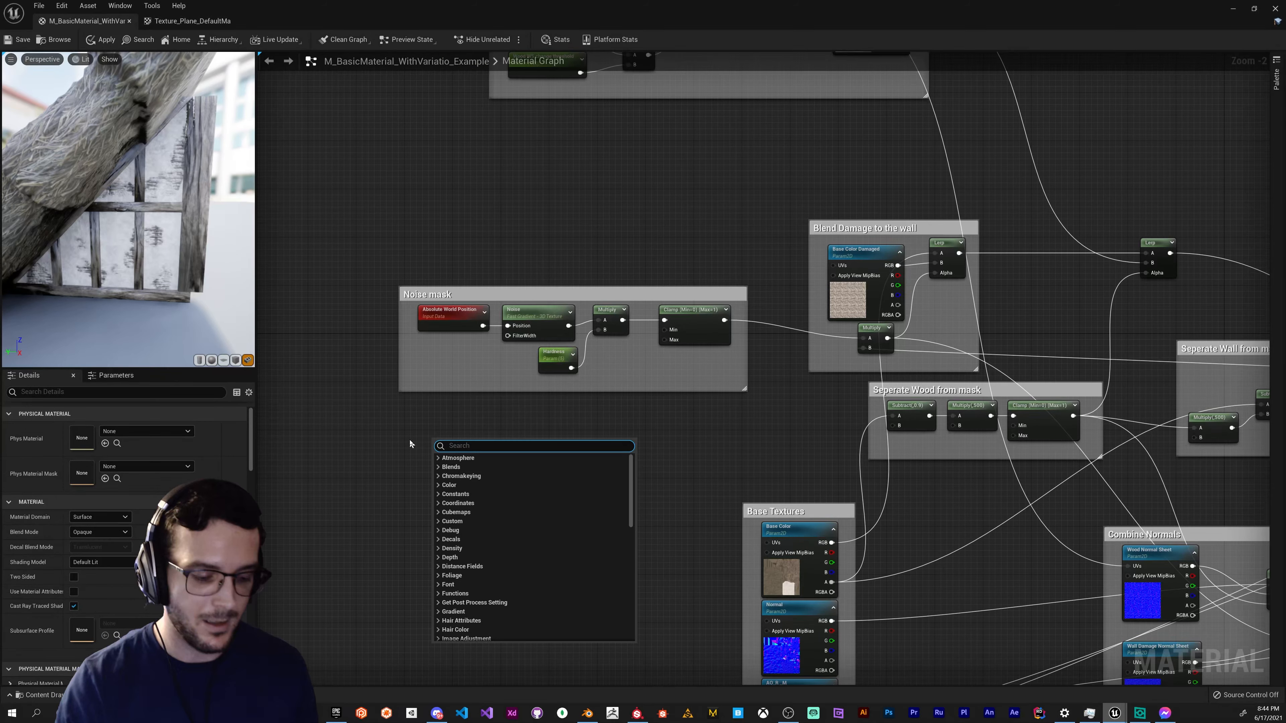
{"action": "type", "text": "world"}
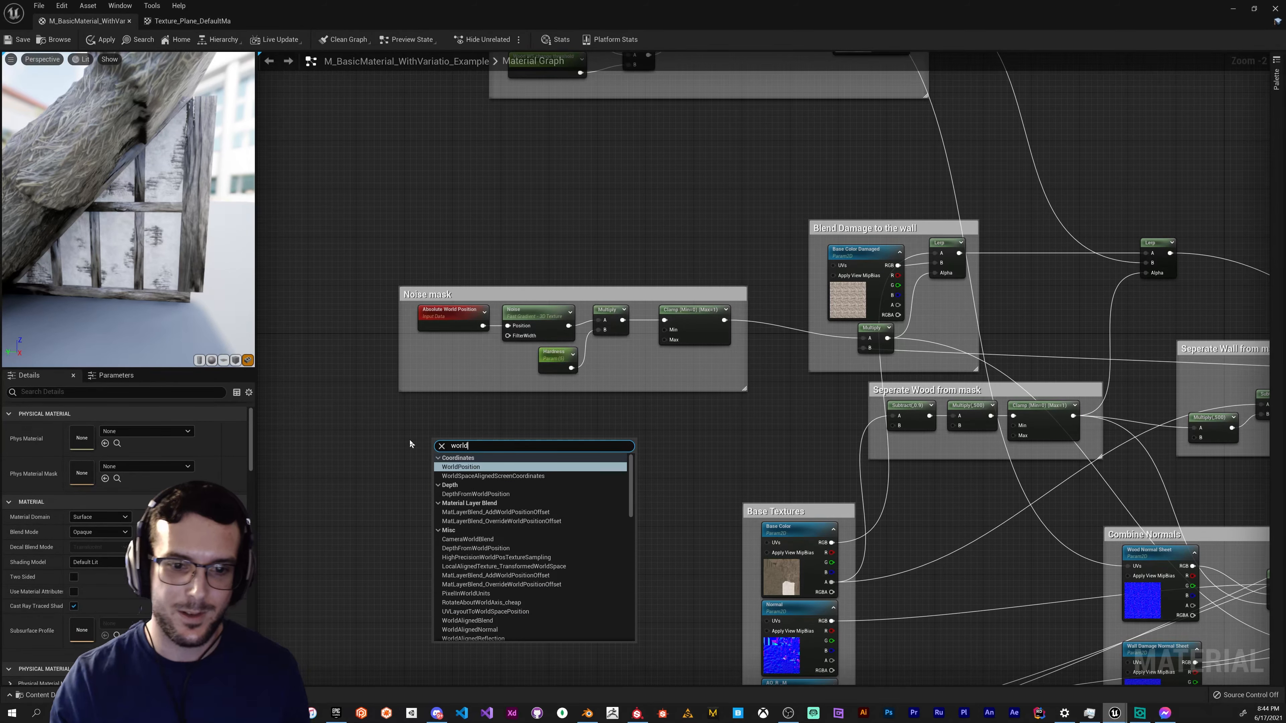
{"action": "left_click", "coordinate": [486, 467]}
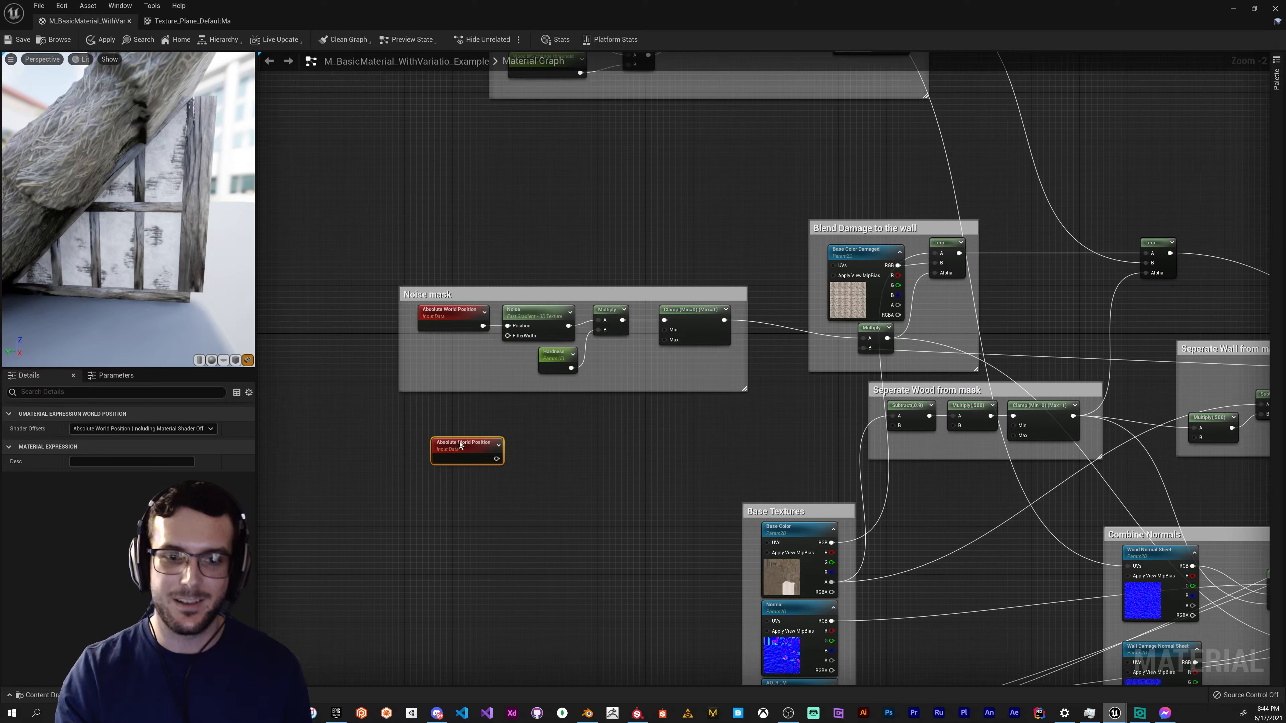
{"action": "left_click_drag", "start_coordinate": [489, 439], "coordinate": [457, 414]}
{"action": "left_click", "coordinate": [482, 440]}
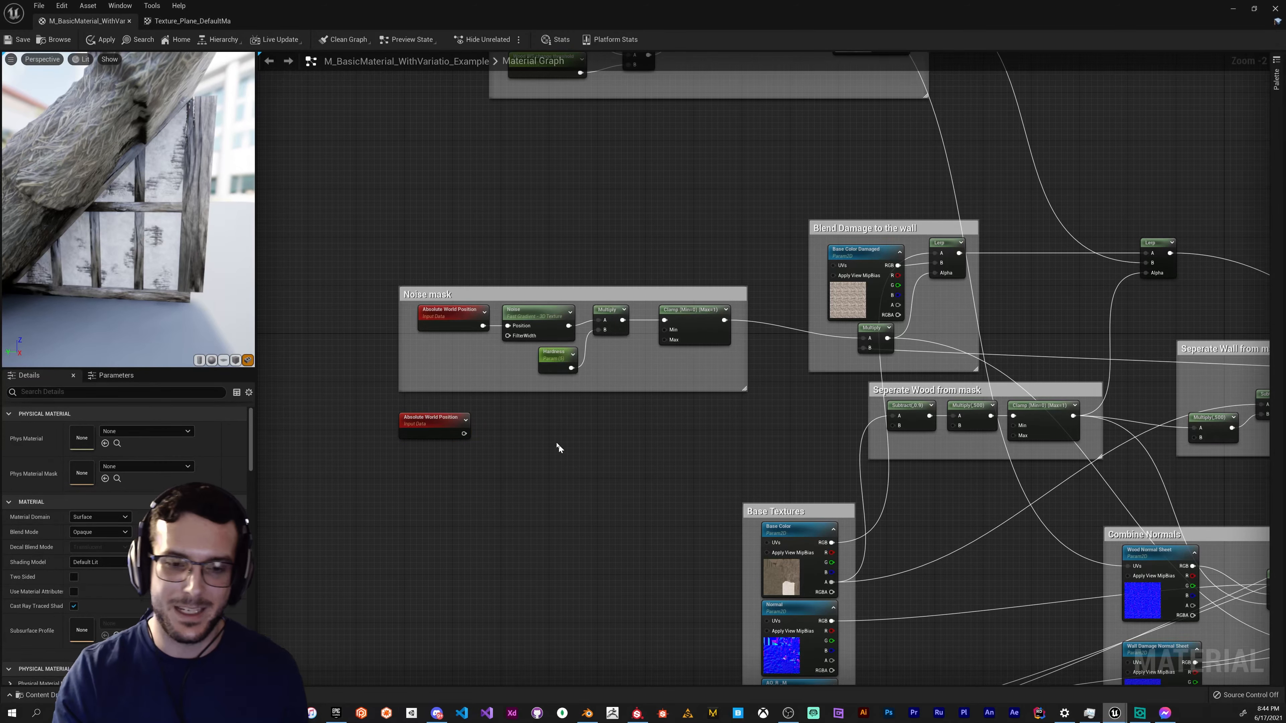
- Add a Noise node beside the new Absolute World Position node and feed the world position into its Position input
{"action": "right_click", "coordinate": [508, 432]}
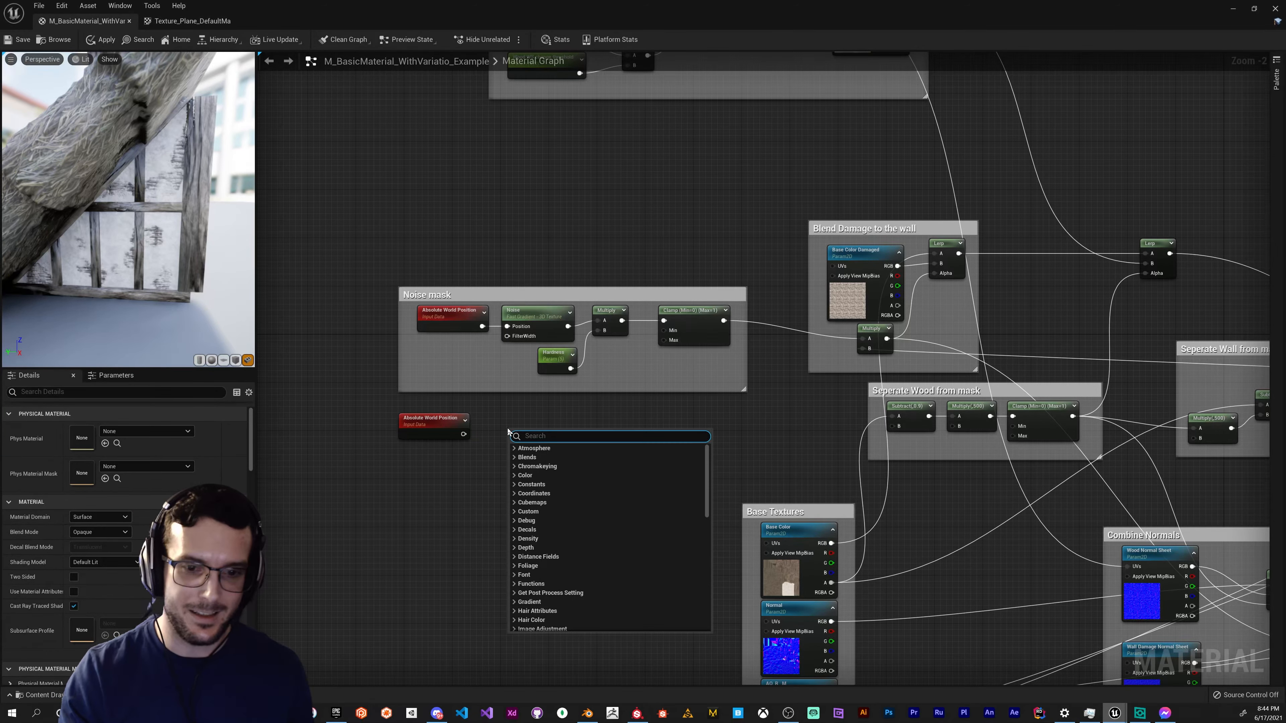
{"action": "type", "text": "npis"}
{"action": "key", "text": "BackSpace"}
{"action": "key", "text": "BackSpace"}
{"action": "key", "text": "BackSpace"}
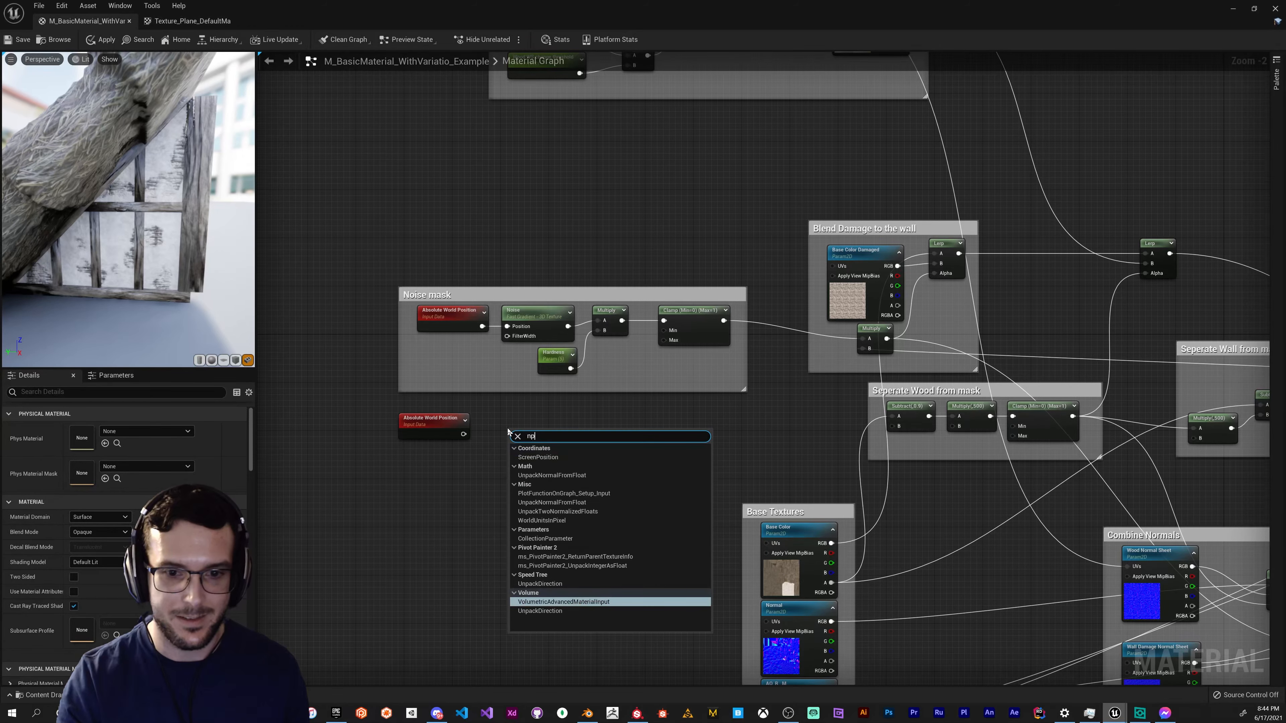
{"action": "type", "text": "oise"}
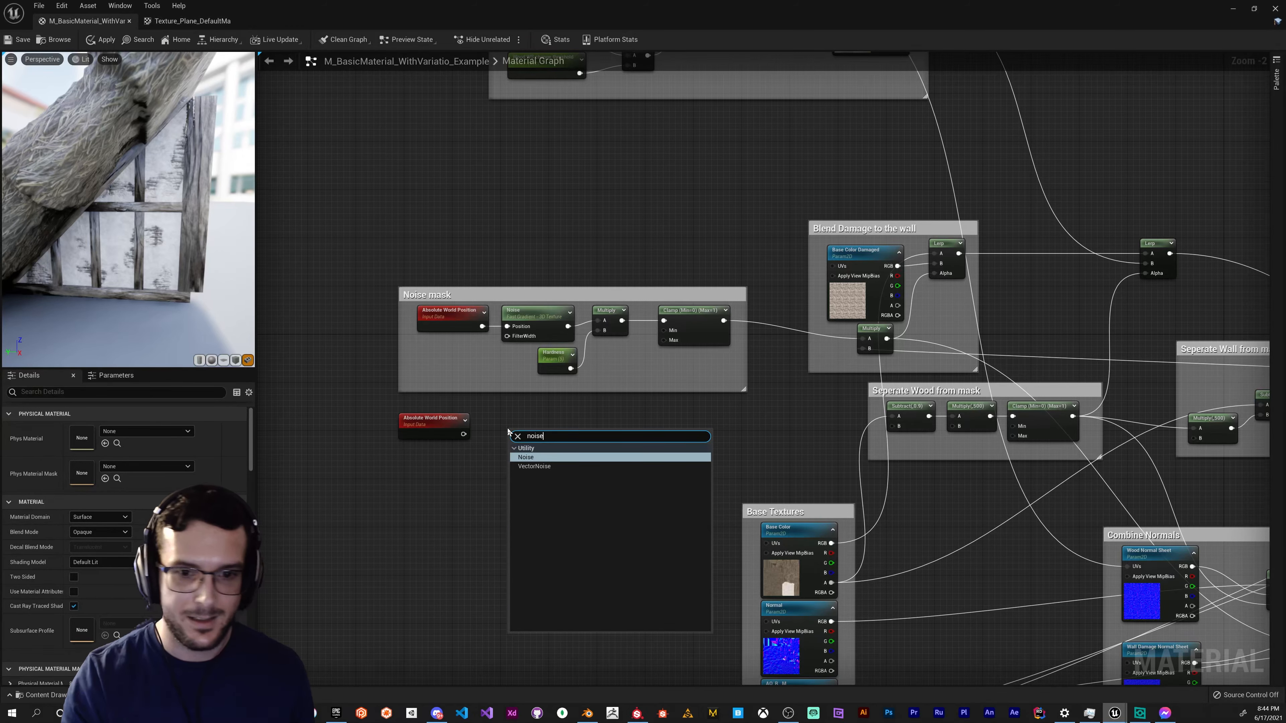
{"action": "key", "text": "Return"}
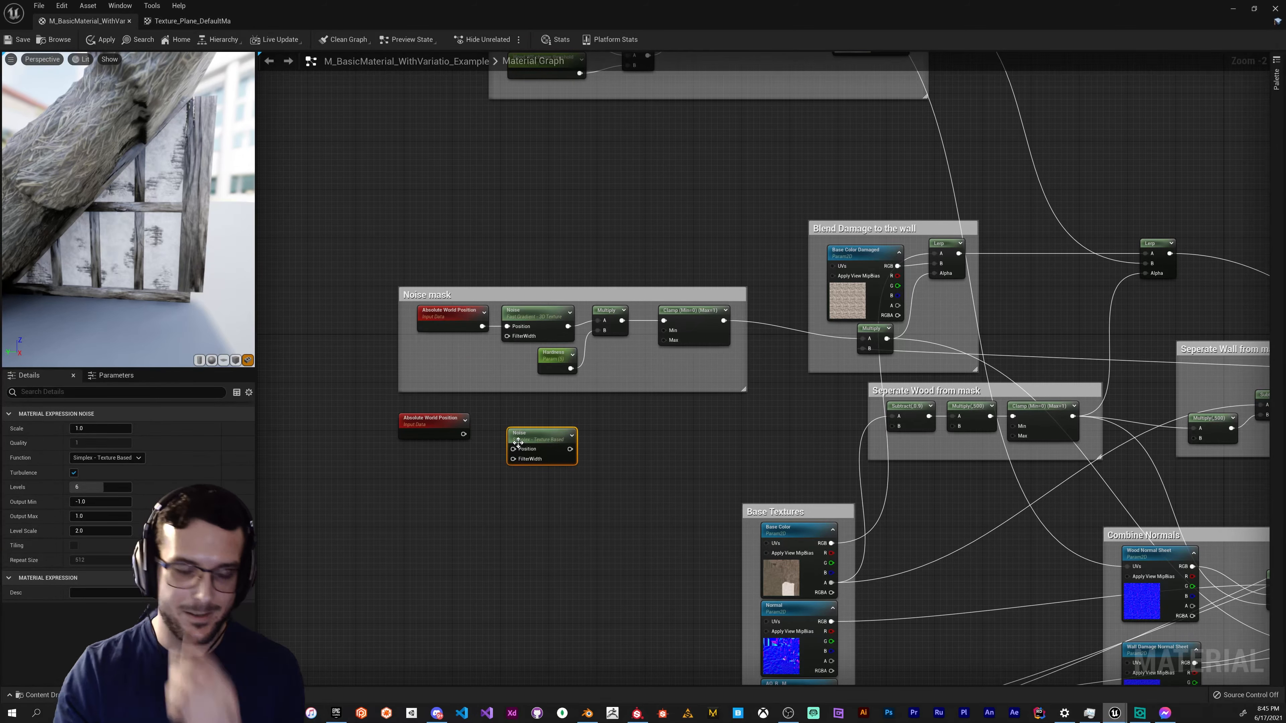
{"action": "left_click_drag", "start_coordinate": [530, 437], "coordinate": [494, 440]}
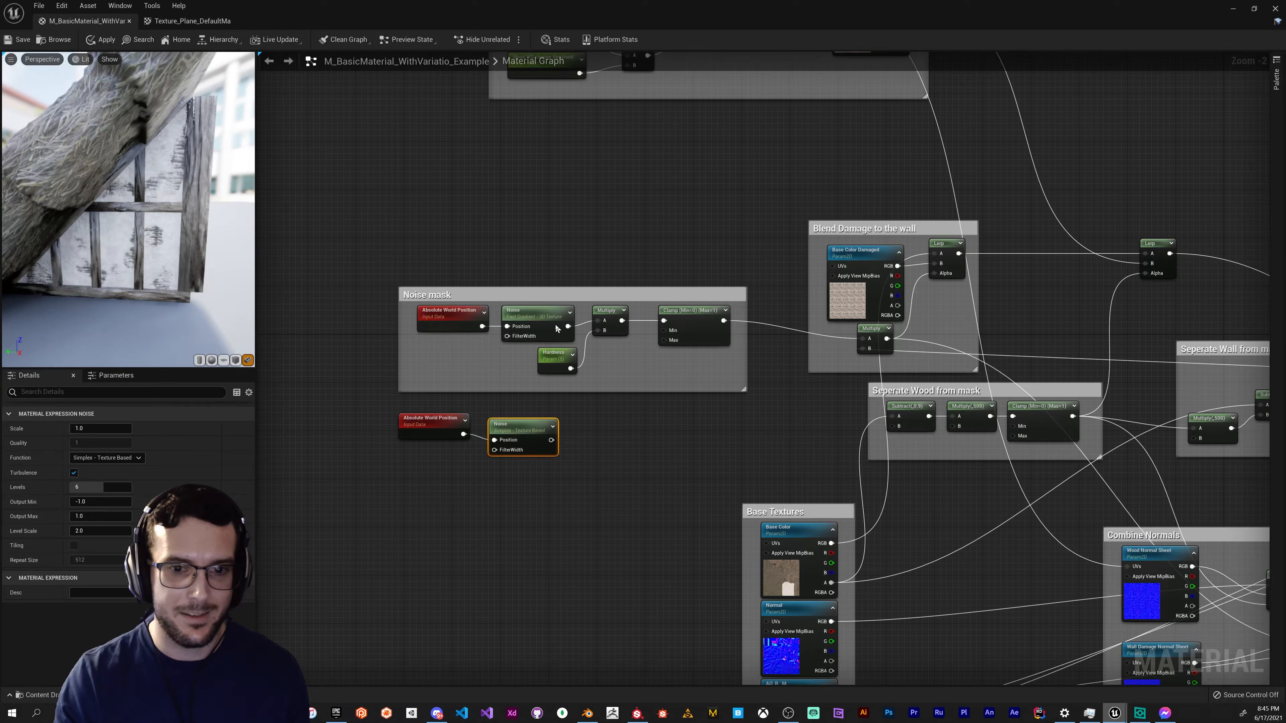
- Match the new Noise node to the one in the Noise mask group: function Fast Gradient - 3D Texture, scale 0.02
{"action": "left_click", "coordinate": [531, 316]}
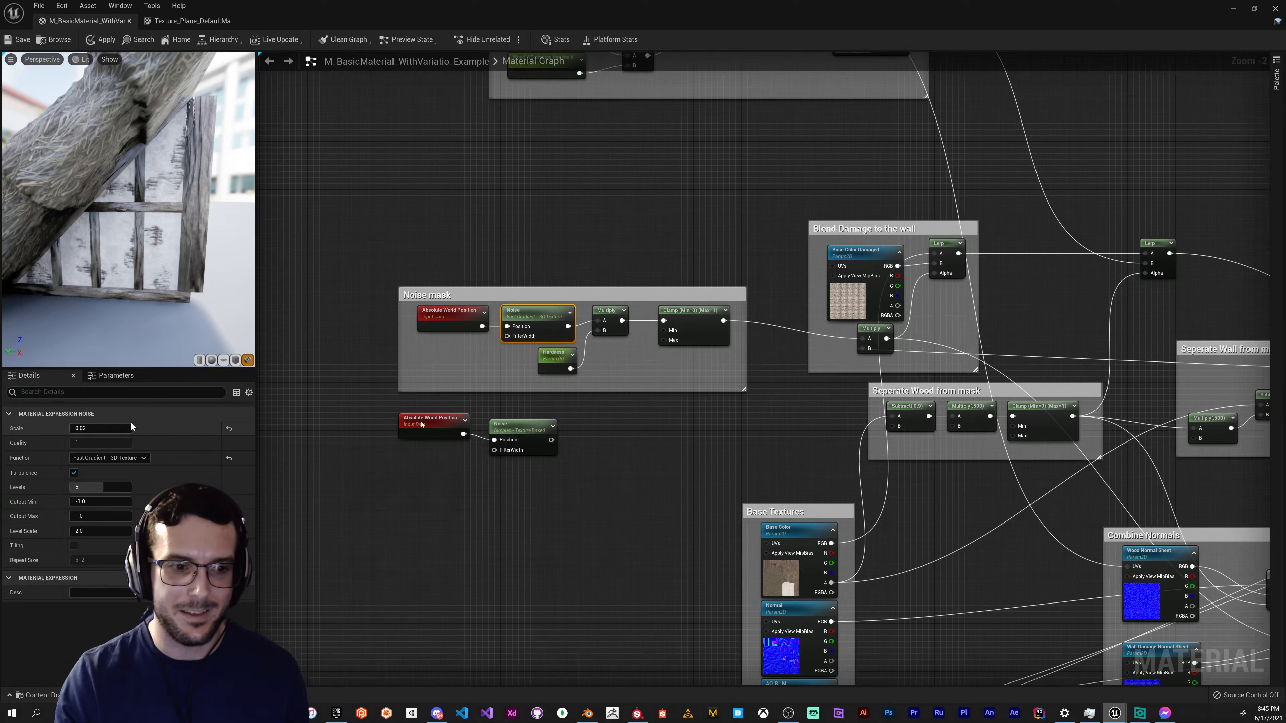
{"action": "left_click", "coordinate": [531, 426]}
{"action": "left_click", "coordinate": [125, 459]}
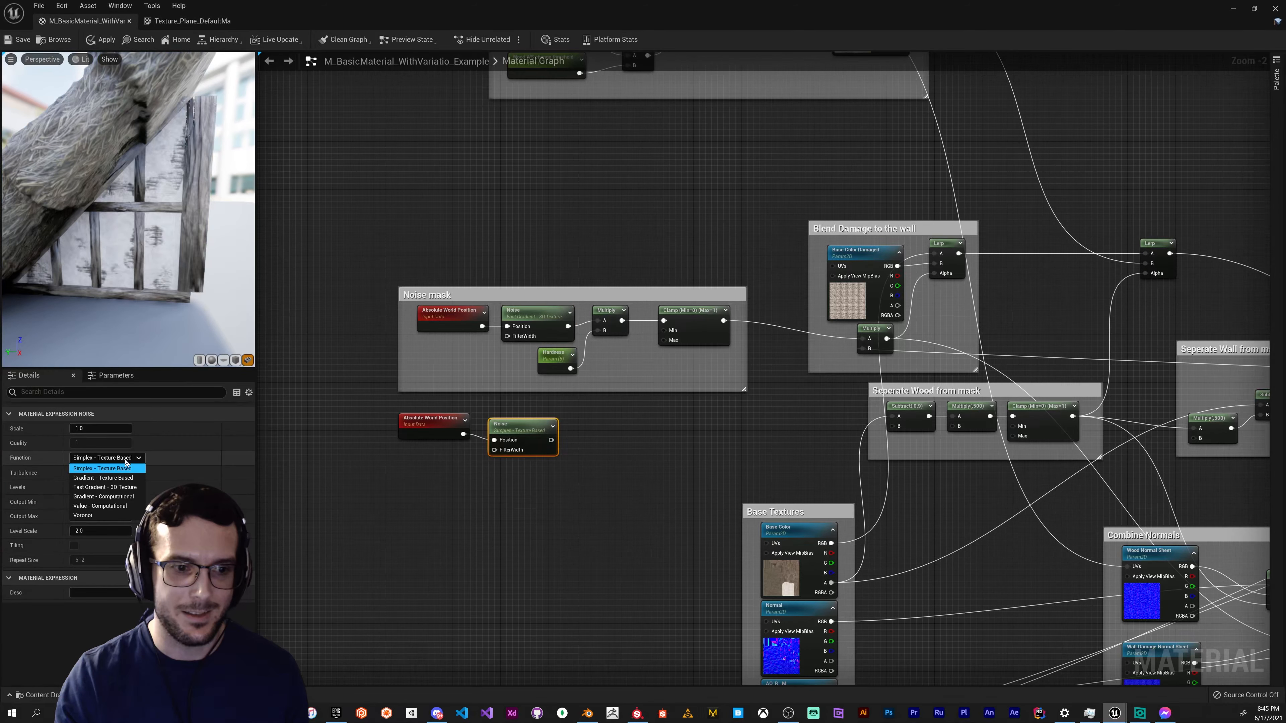
{"action": "left_click", "coordinate": [95, 478]}
{"action": "left_click", "coordinate": [101, 429]}
{"action": "type", "text": ".02"}
{"action": "key", "text": "Return"}
{"action": "left_click", "coordinate": [540, 314]}
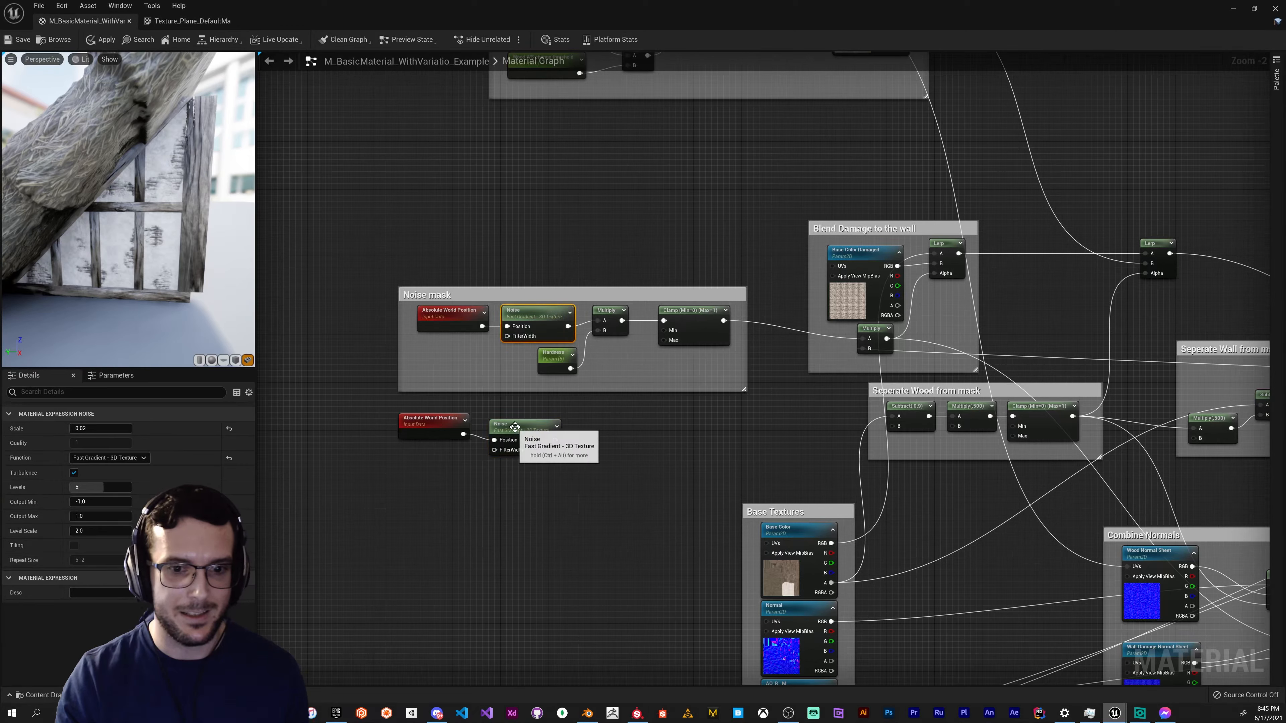
{"action": "left_click", "coordinate": [583, 437]}
{"action": "left_click", "coordinate": [512, 427]}
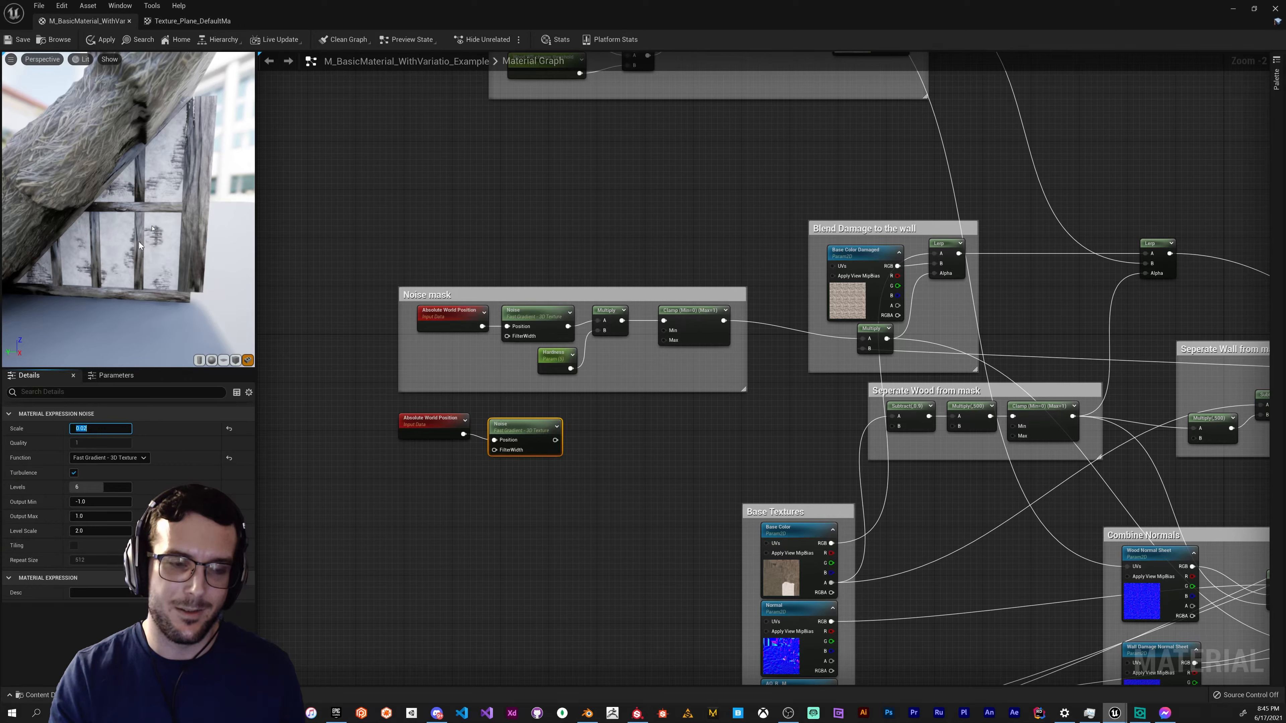
- Try a scale of 1 on the Noise node in the Noise mask group and inspect the wall in the preview
{"action": "left_click", "coordinate": [530, 311]}
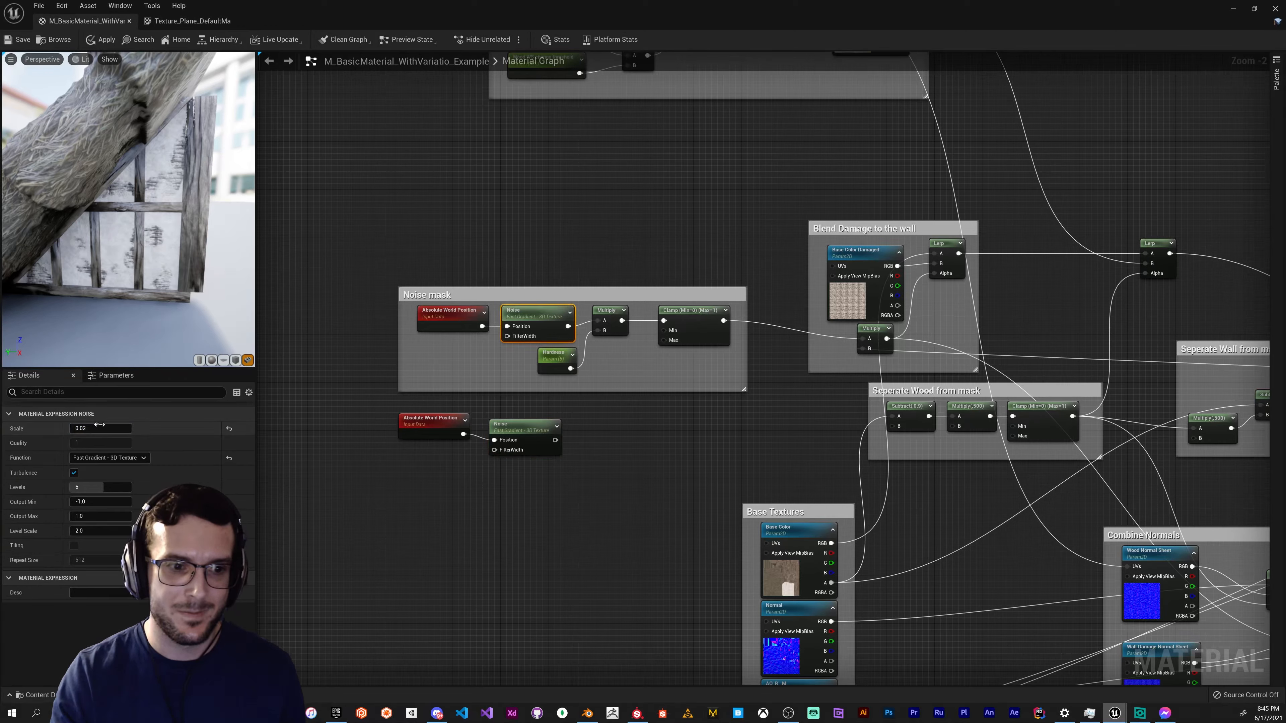
{"action": "type", "text": "1"}
{"action": "key", "text": "Return"}
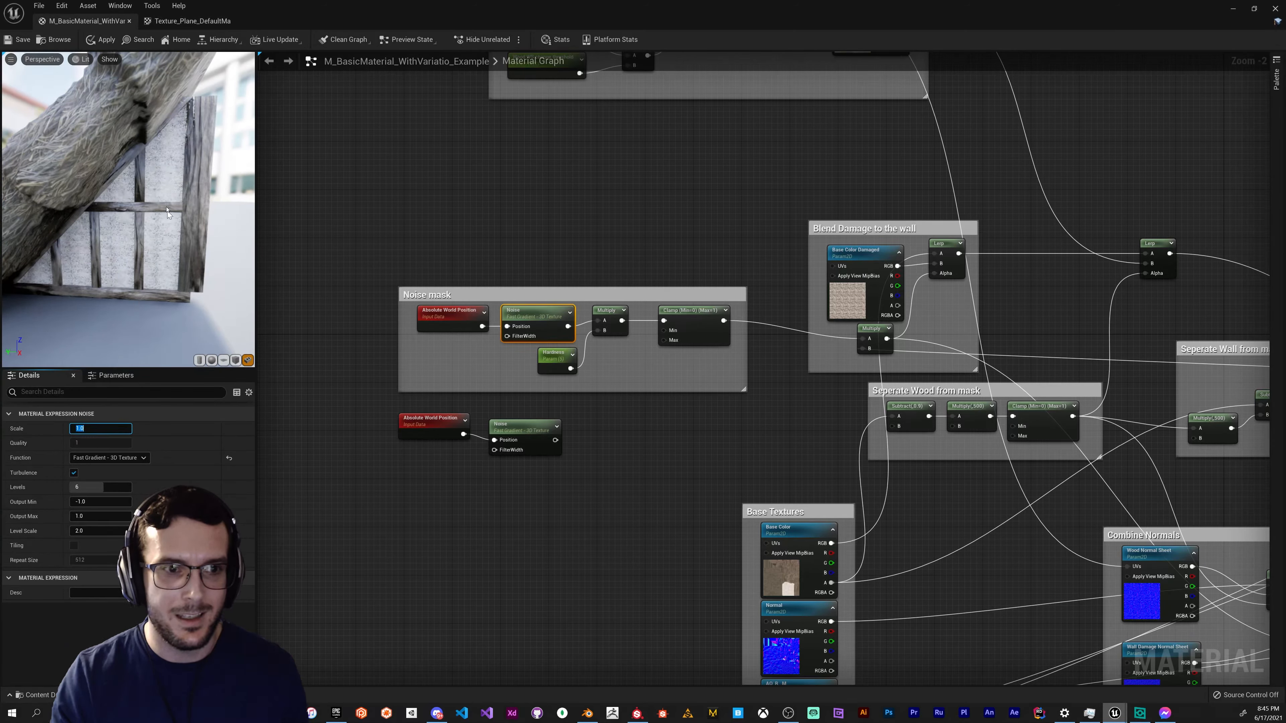
{"action": "left_click_drag", "start_coordinate": [163, 179], "coordinate": [91, 188]}
- Try a scale of 0.01 on the Noise mask group's Noise node and inspect the damage in the preview
{"action": "left_click", "coordinate": [98, 428]}
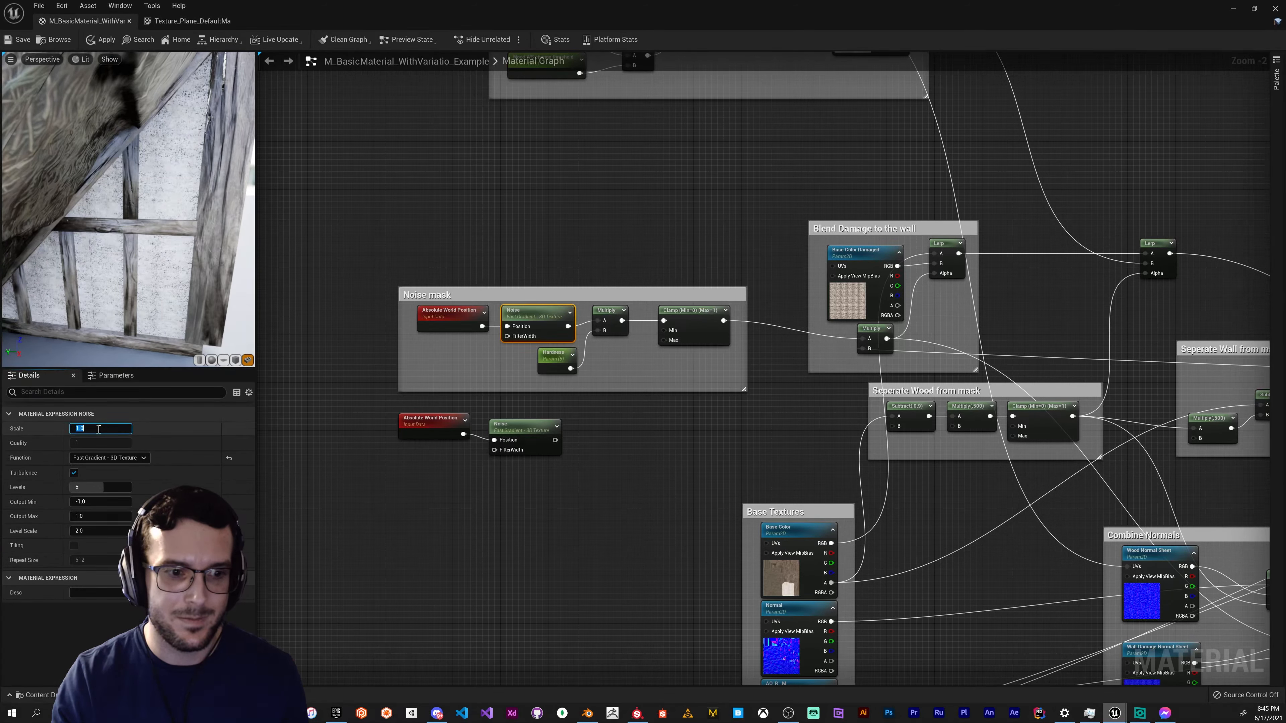
{"action": "type", "text": ".01"}
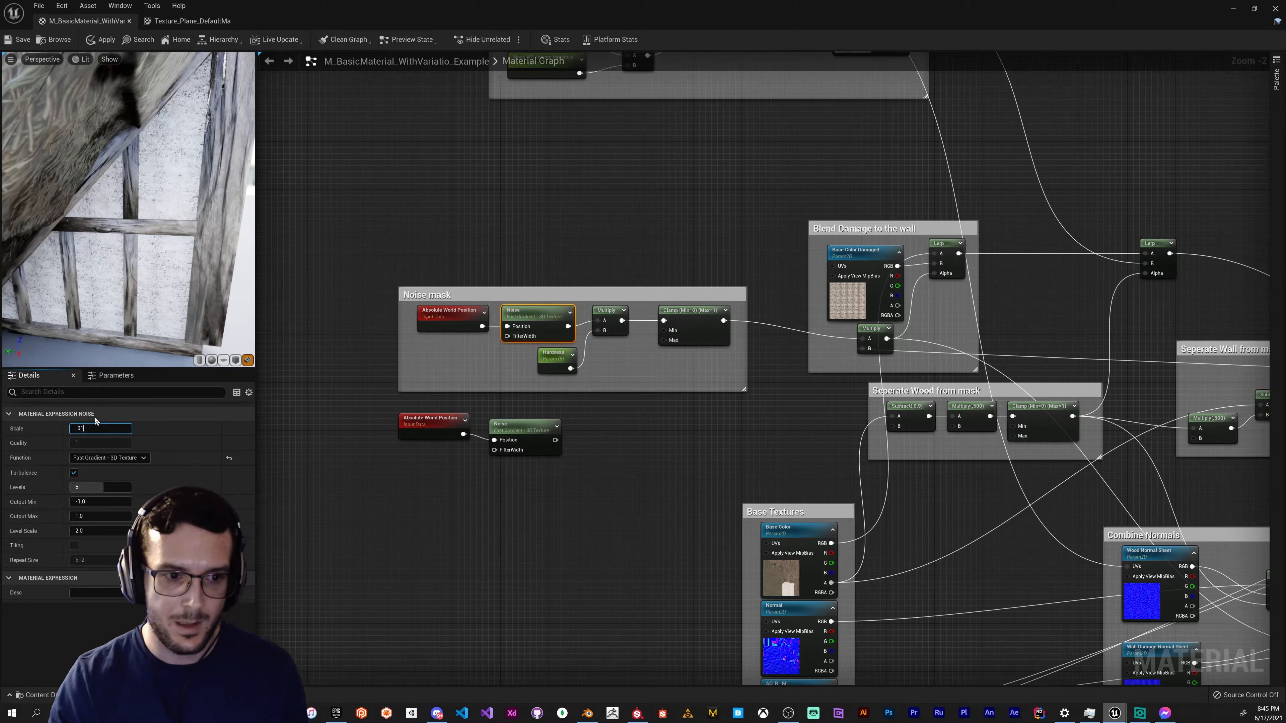
{"action": "key", "text": "Return"}
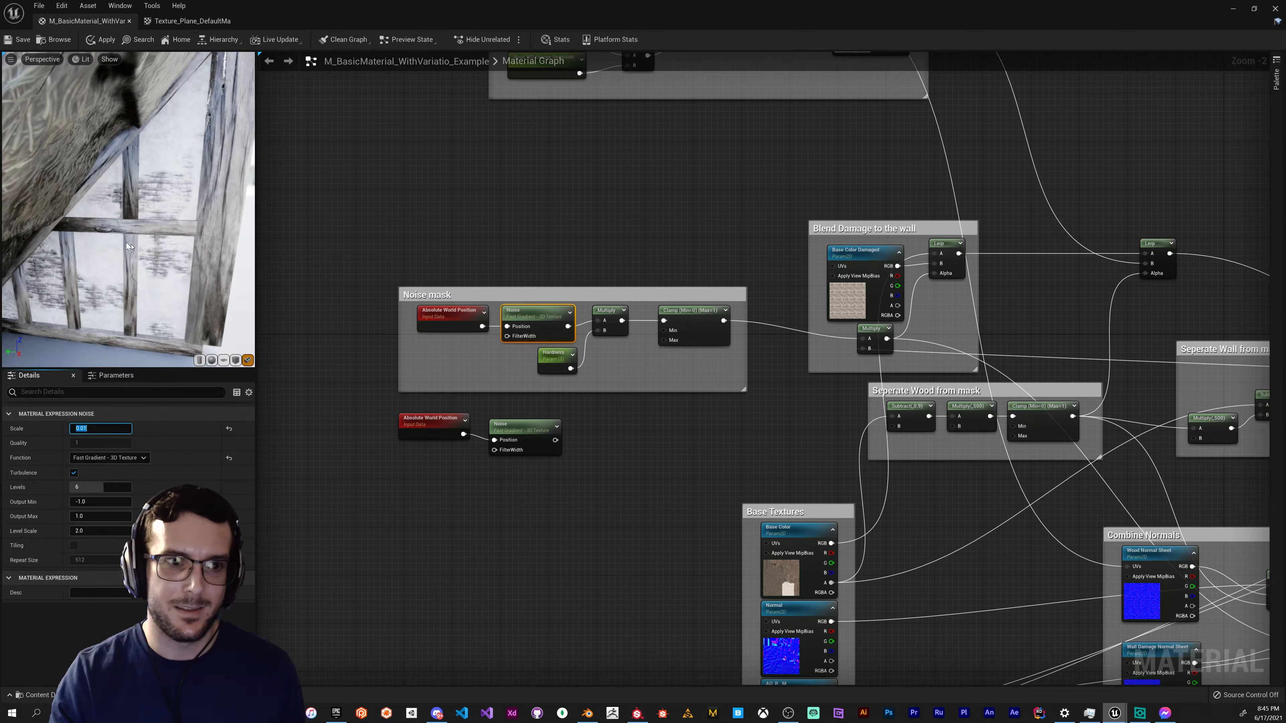
{"action": "left_click_drag", "start_coordinate": [130, 247], "coordinate": [150, 210]}
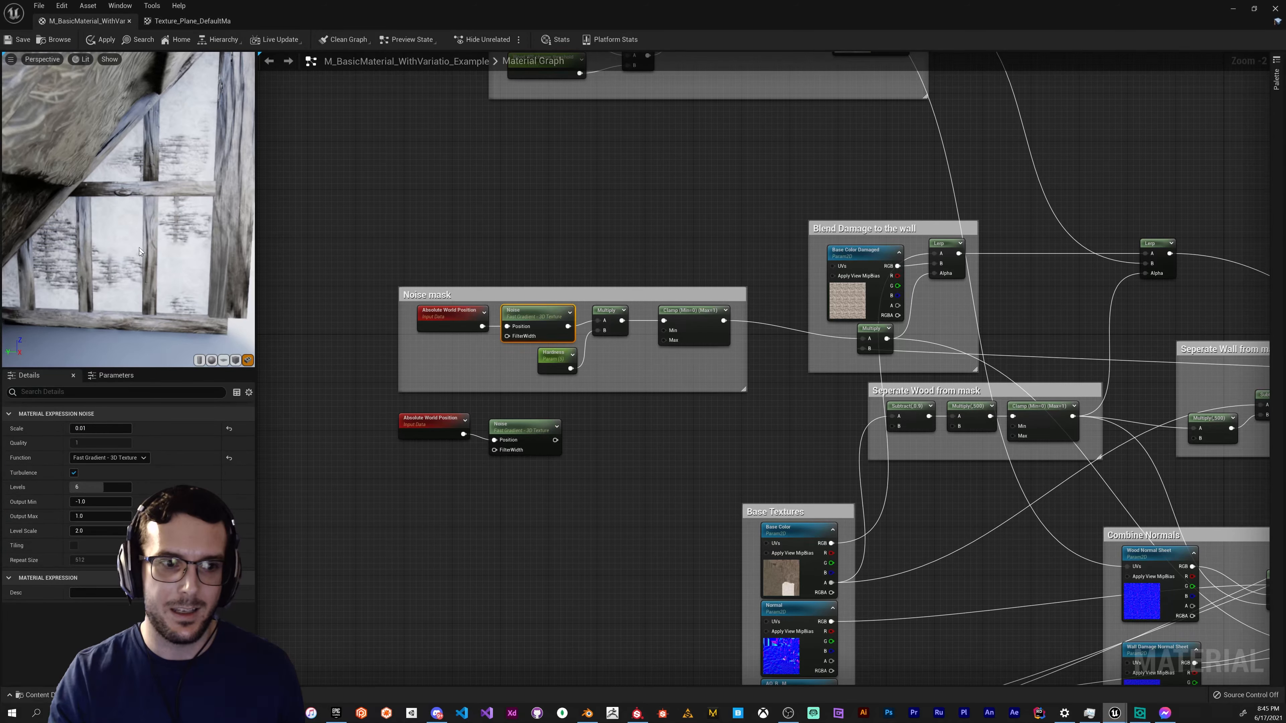
- Set the scale of the Noise mask group's Noise node back to 0.02 and check the preview
{"action": "left_click", "coordinate": [103, 429]}
{"action": "type", "text": ".02"}
{"action": "key", "text": "Return"}
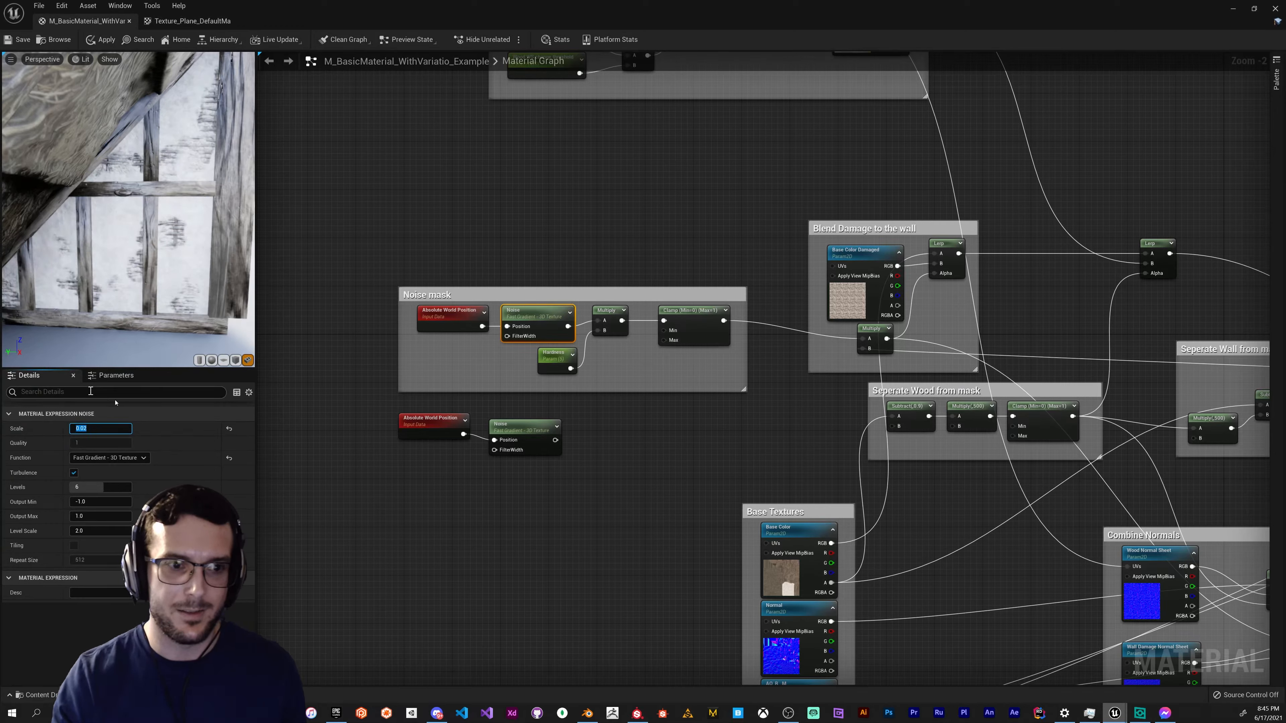
{"action": "left_click_drag", "start_coordinate": [154, 284], "coordinate": [158, 317]}
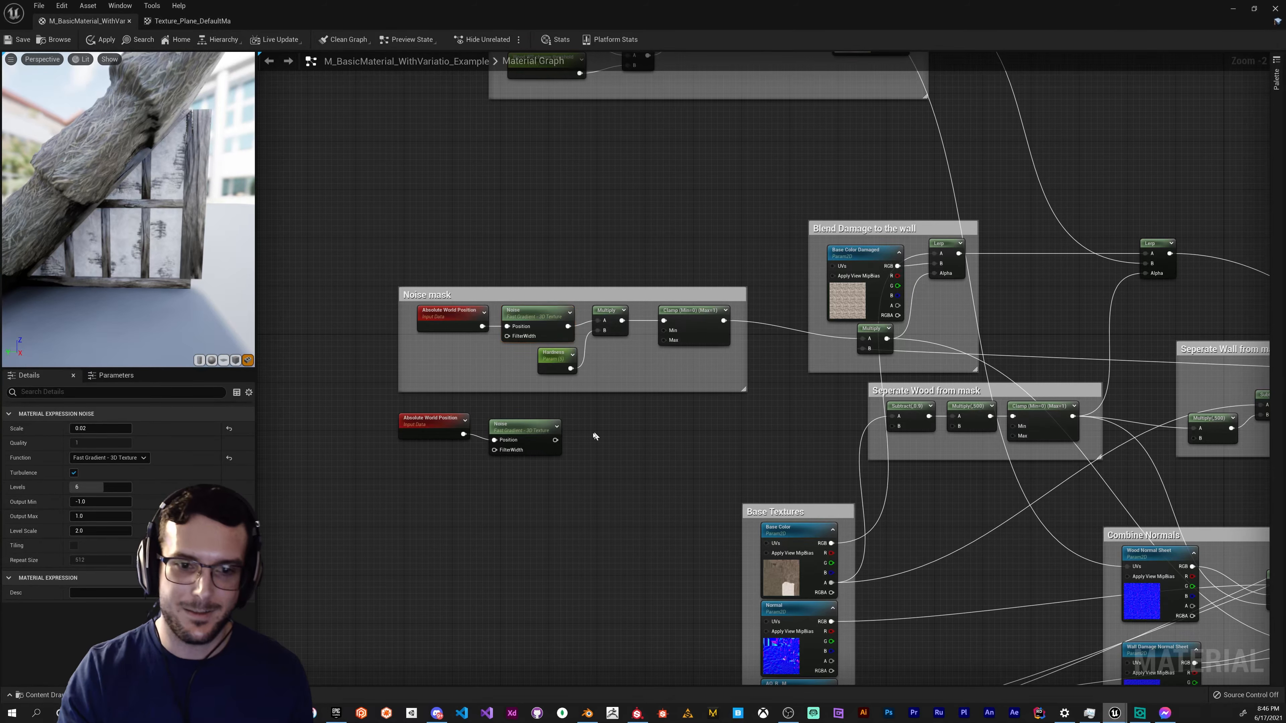
- Align the new Absolute World Position node with its Noise node and add a Multiply node fed by the noise output
{"action": "left_click_drag", "start_coordinate": [408, 435], "coordinate": [408, 441]}
{"action": "left_click", "coordinate": [608, 413]}
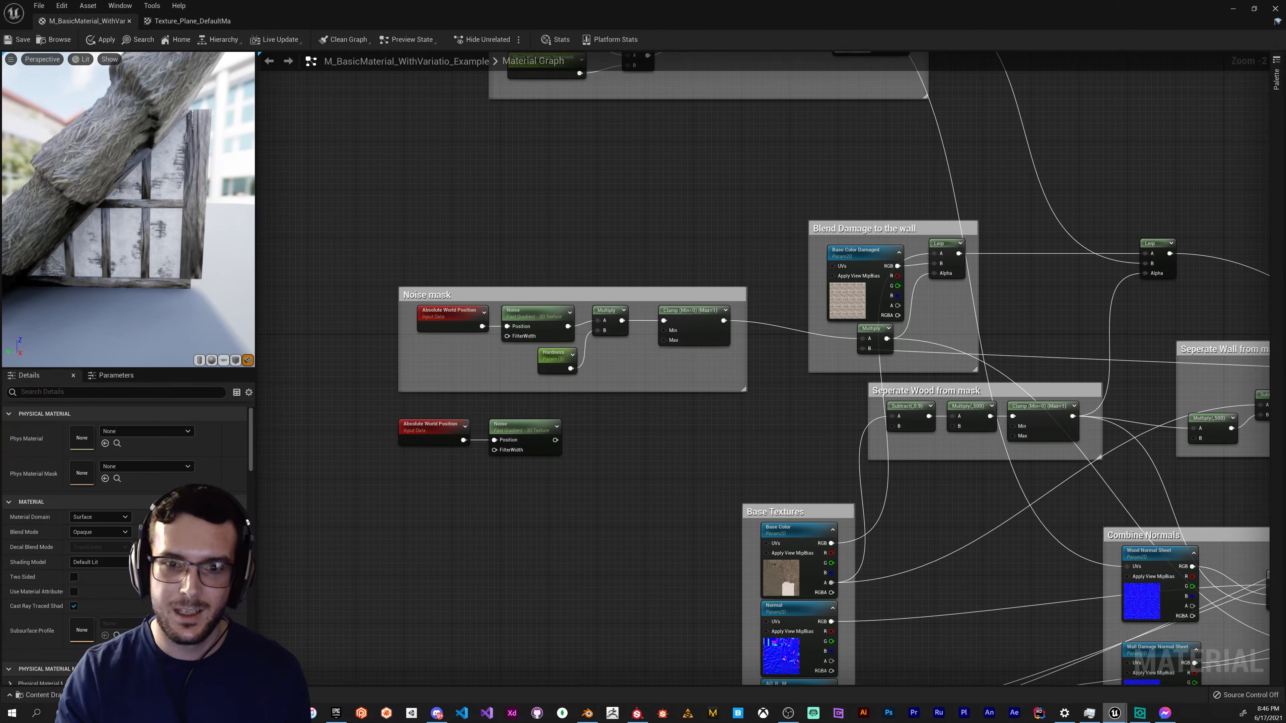
{"action": "right_click_drag", "start_coordinate": [602, 416], "coordinate": [584, 397]}
{"action": "left_click_drag", "start_coordinate": [521, 419], "coordinate": [564, 416]}
{"action": "type", "text": "mul"}
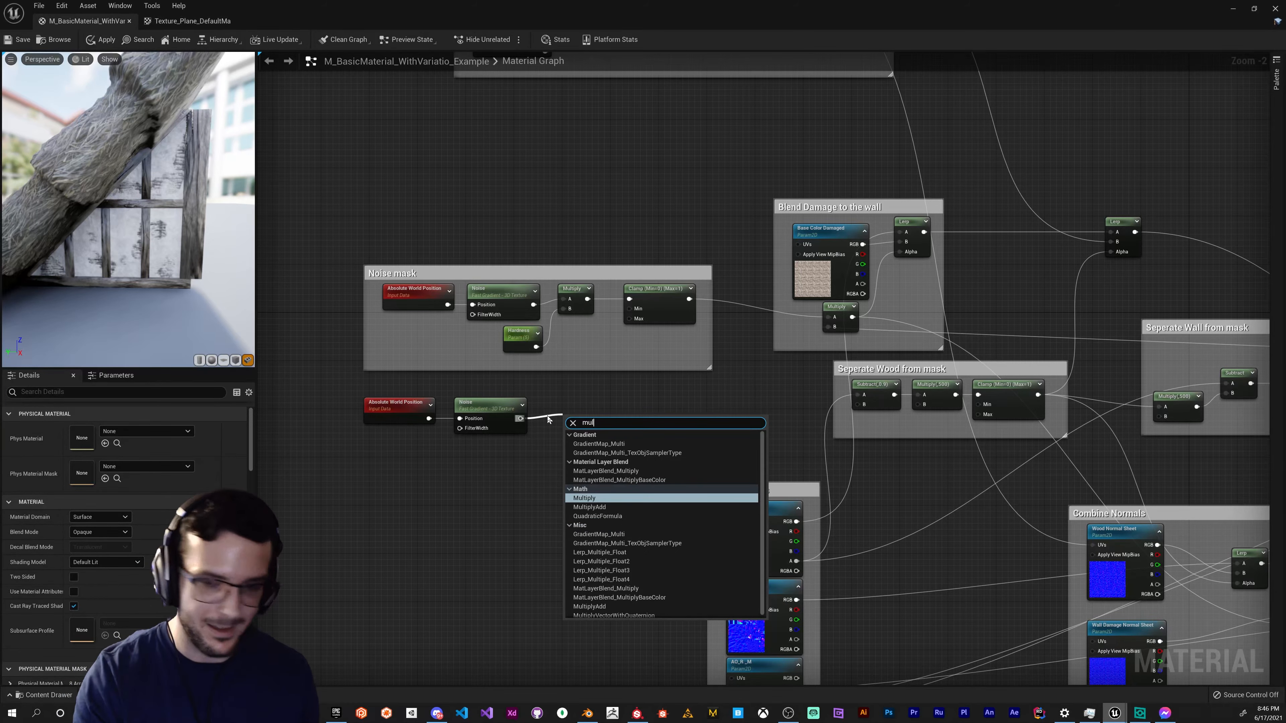
{"action": "key", "text": "Return"}
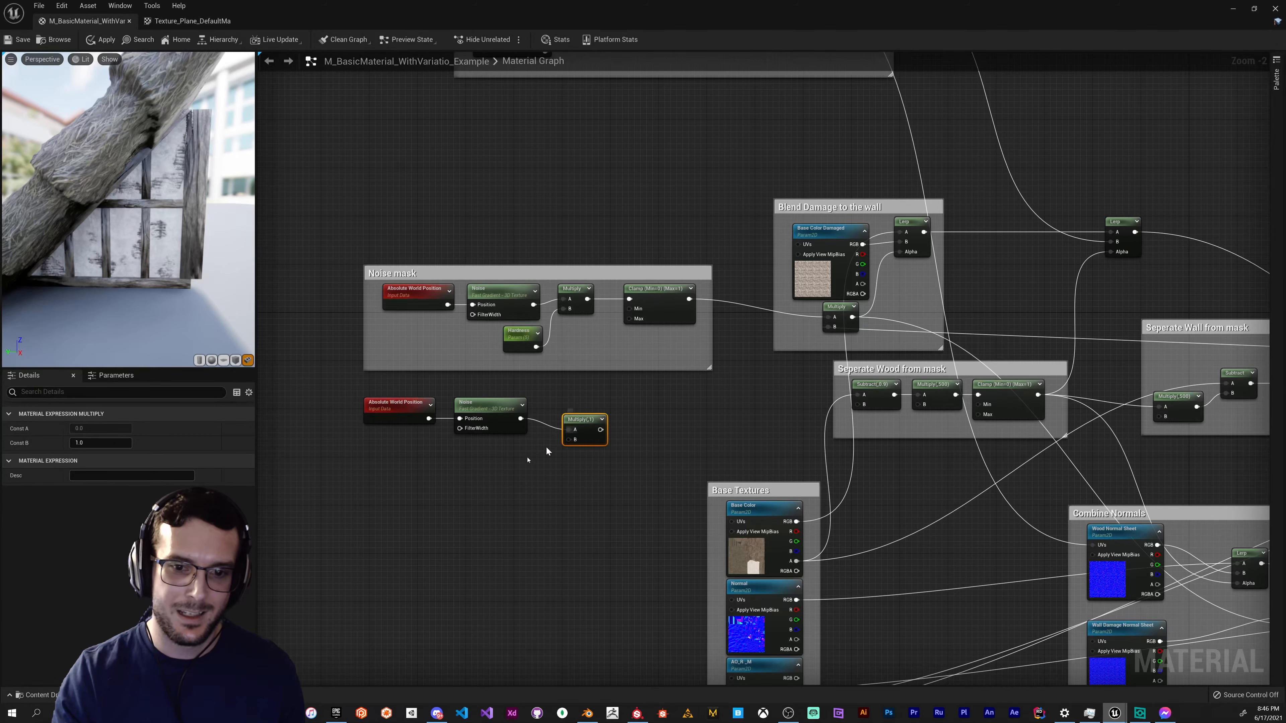
- Add a scalar parameter named "ssss" below the new Multiply node, connect it to input B and tidy the nodes
{"action": "left_click", "coordinate": [522, 460]}
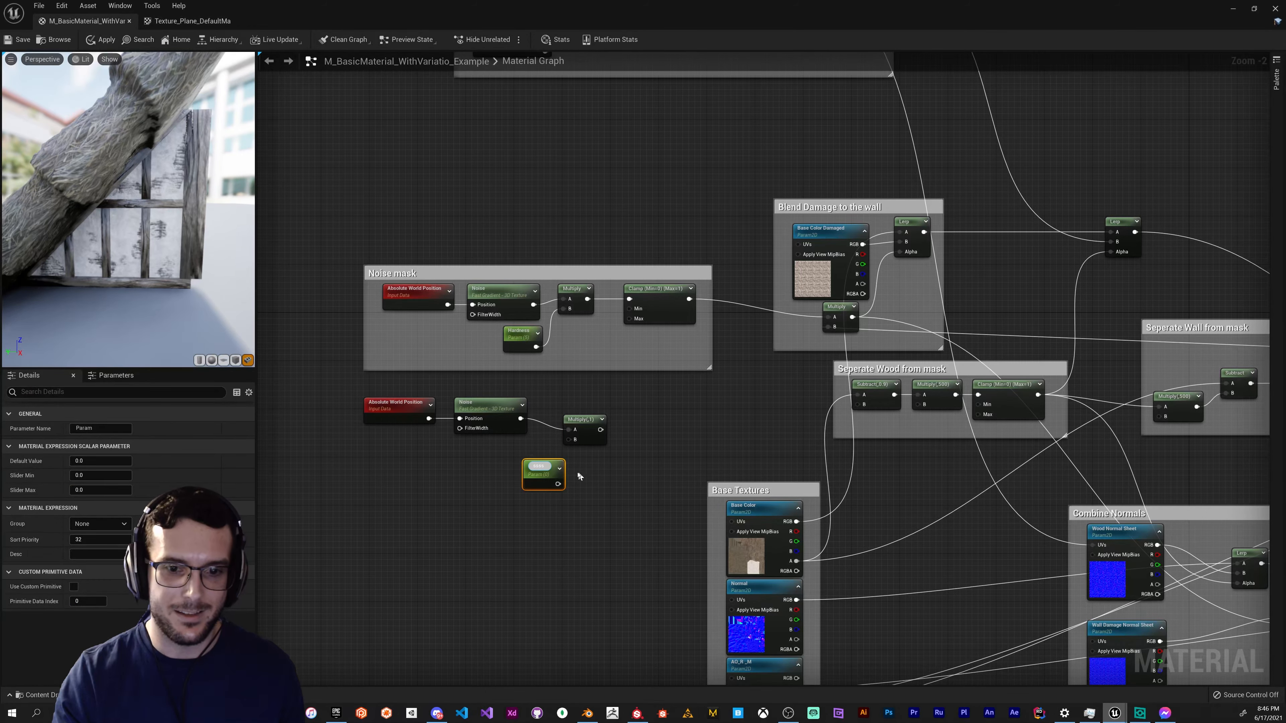
{"action": "left_click", "coordinate": [573, 470]}
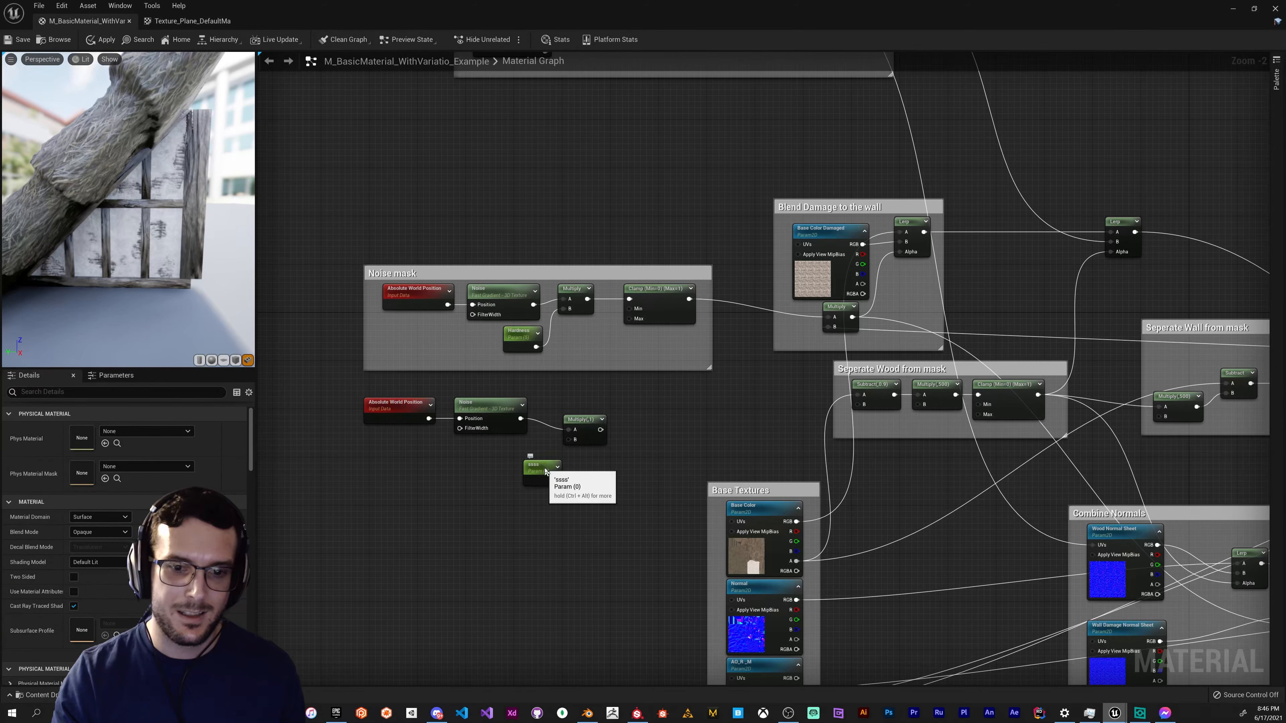
{"action": "left_click_drag", "start_coordinate": [545, 472], "coordinate": [568, 404]}
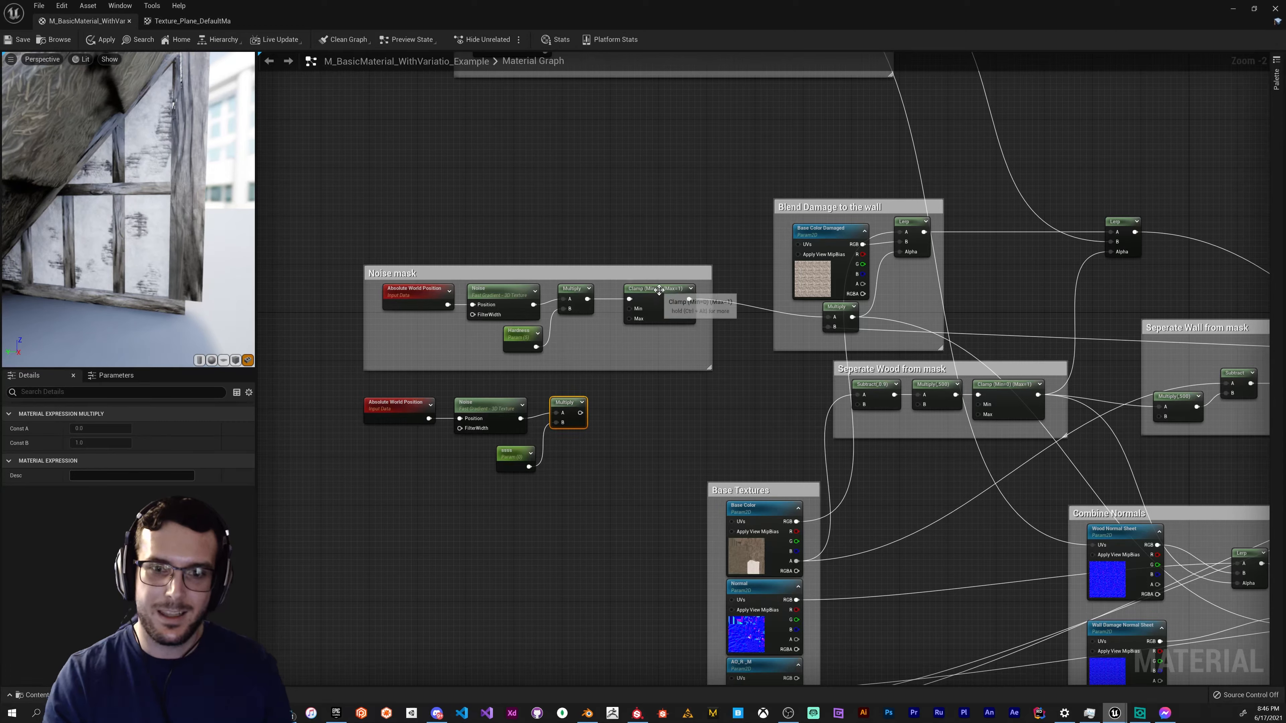
- Add a Saturate node fed by the new Multiply node's output and line it up beside that node
{"action": "left_click_drag", "start_coordinate": [578, 413], "coordinate": [607, 411]}
{"action": "type", "text": "sat"}
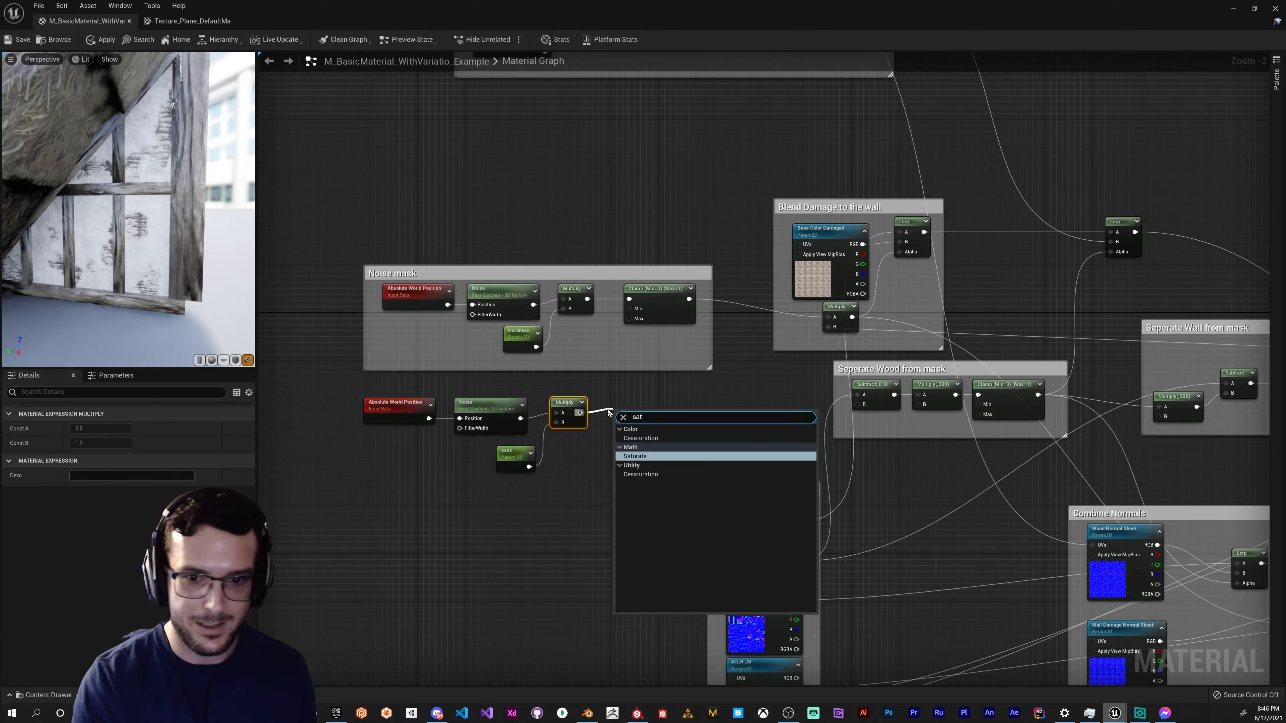
{"action": "key", "text": "Return"}
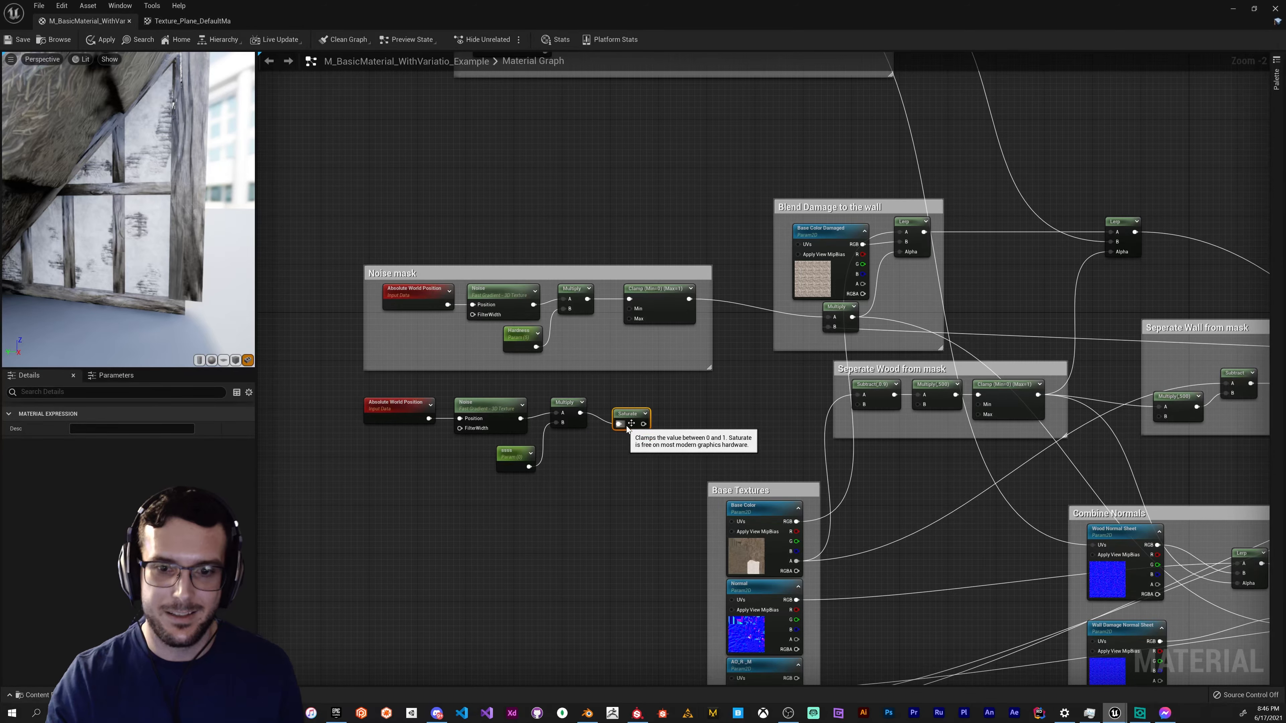
{"action": "left_click_drag", "start_coordinate": [628, 417], "coordinate": [620, 404]}
{"action": "left_click", "coordinate": [654, 406]}
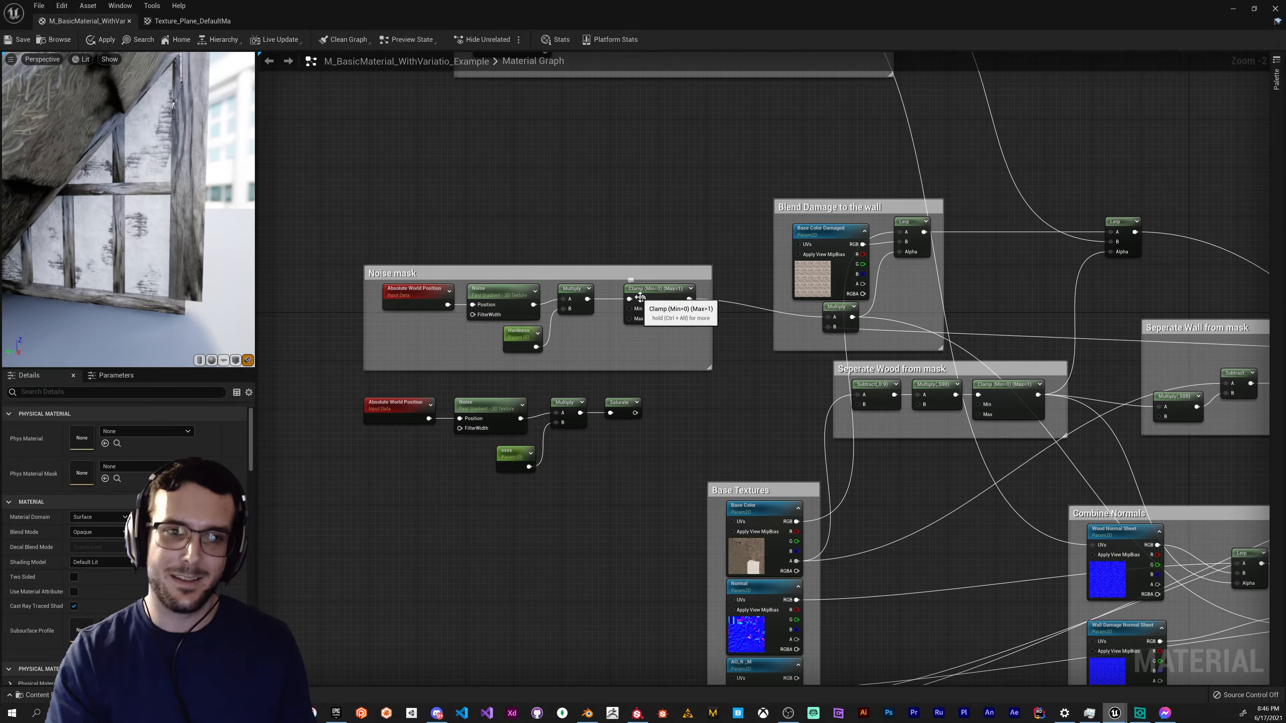
- Examine the damage patches on the wall up close in the material preview
{"action": "mouse_move", "coordinate": [118, 288]}
{"action": "left_mouse_down"}
{"action": "mouse_move", "coordinate": [123, 256]}
{"action": "mouse_move", "coordinate": [105, 266]}
{"action": "left_mouse_up"}
{"action": "right_click_drag", "start_coordinate": [106, 266], "coordinate": [106, 305]}
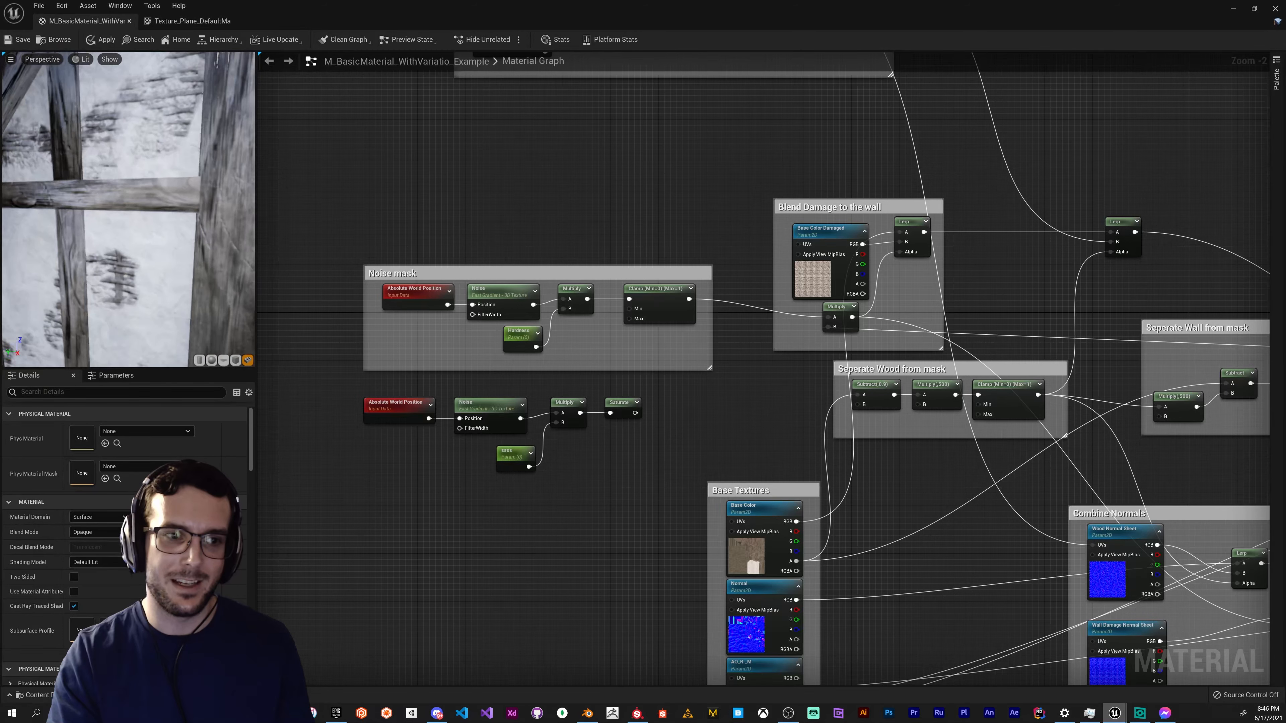
{"action": "left_click_drag", "start_coordinate": [105, 284], "coordinate": [166, 205]}
{"action": "right_click_drag", "start_coordinate": [119, 252], "coordinate": [120, 258]}
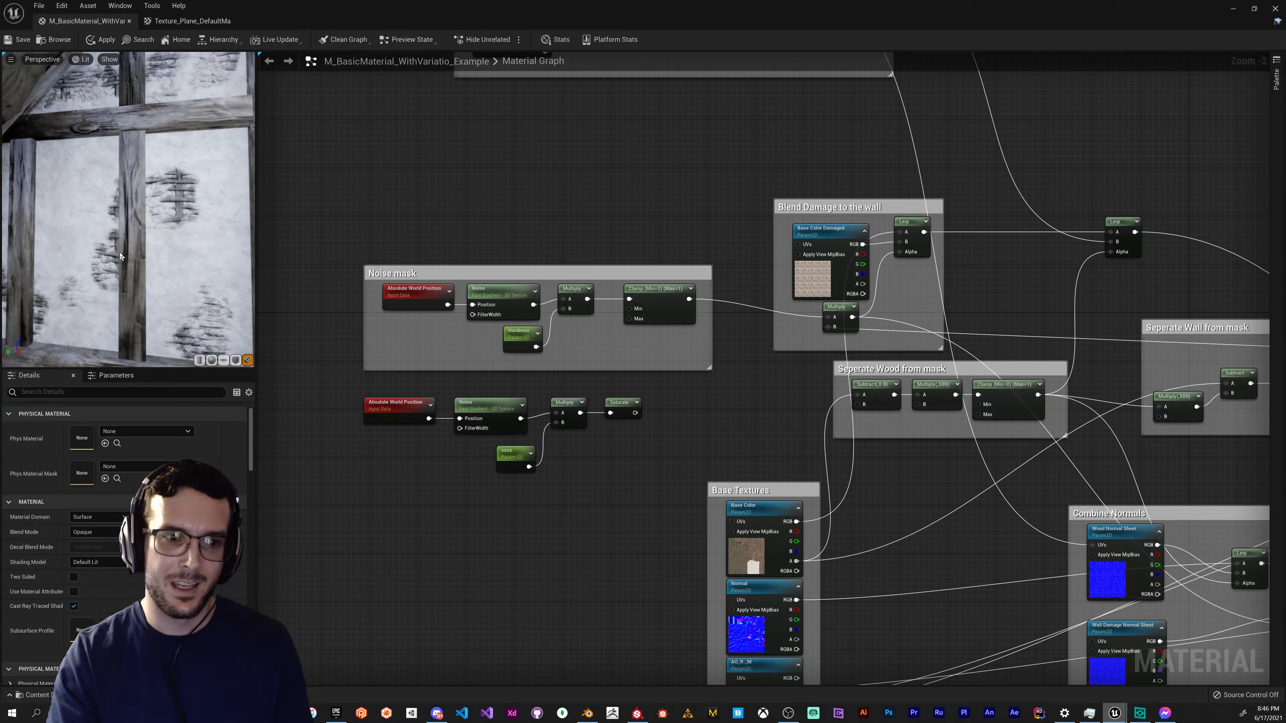
- Set the default value of the "ssss" scalar parameter to 5
{"action": "mouse_move", "coordinate": [160, 263]}
{"action": "left_mouse_down"}
{"action": "mouse_move", "coordinate": [149, 278]}
{"action": "mouse_move", "coordinate": [160, 277]}
{"action": "left_mouse_up"}
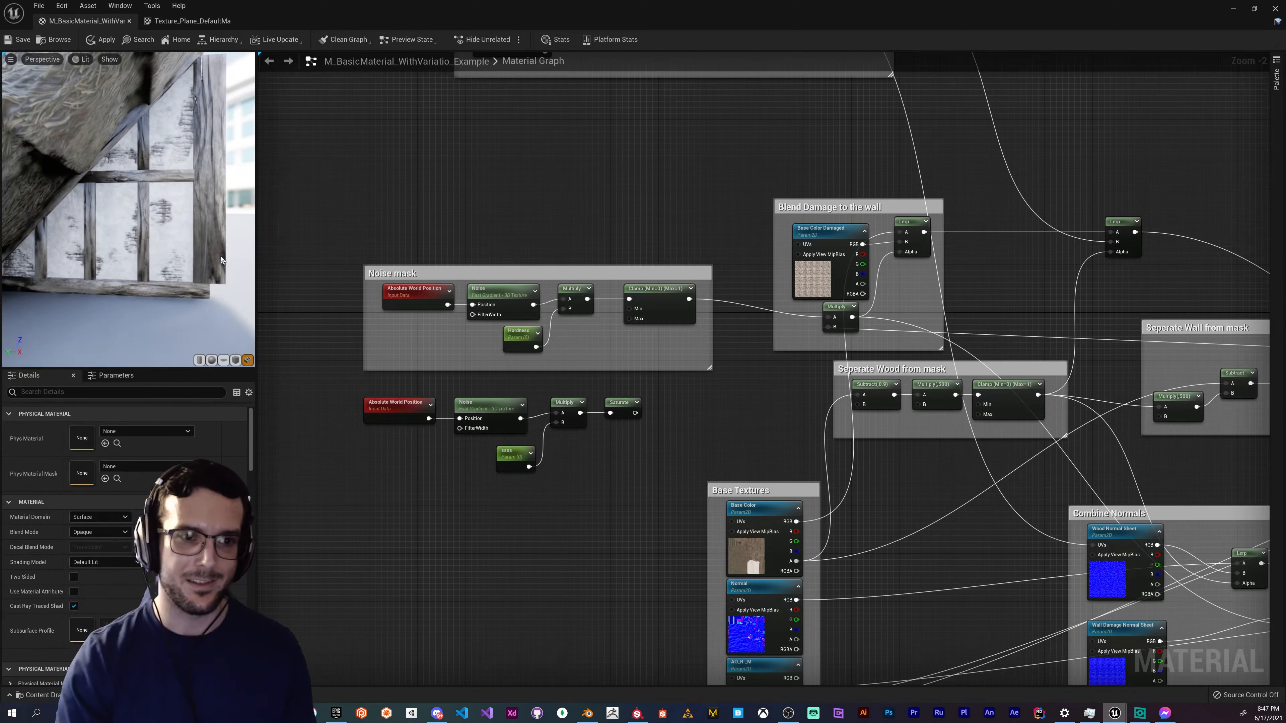
{"action": "left_click_drag", "start_coordinate": [170, 260], "coordinate": [177, 260]}
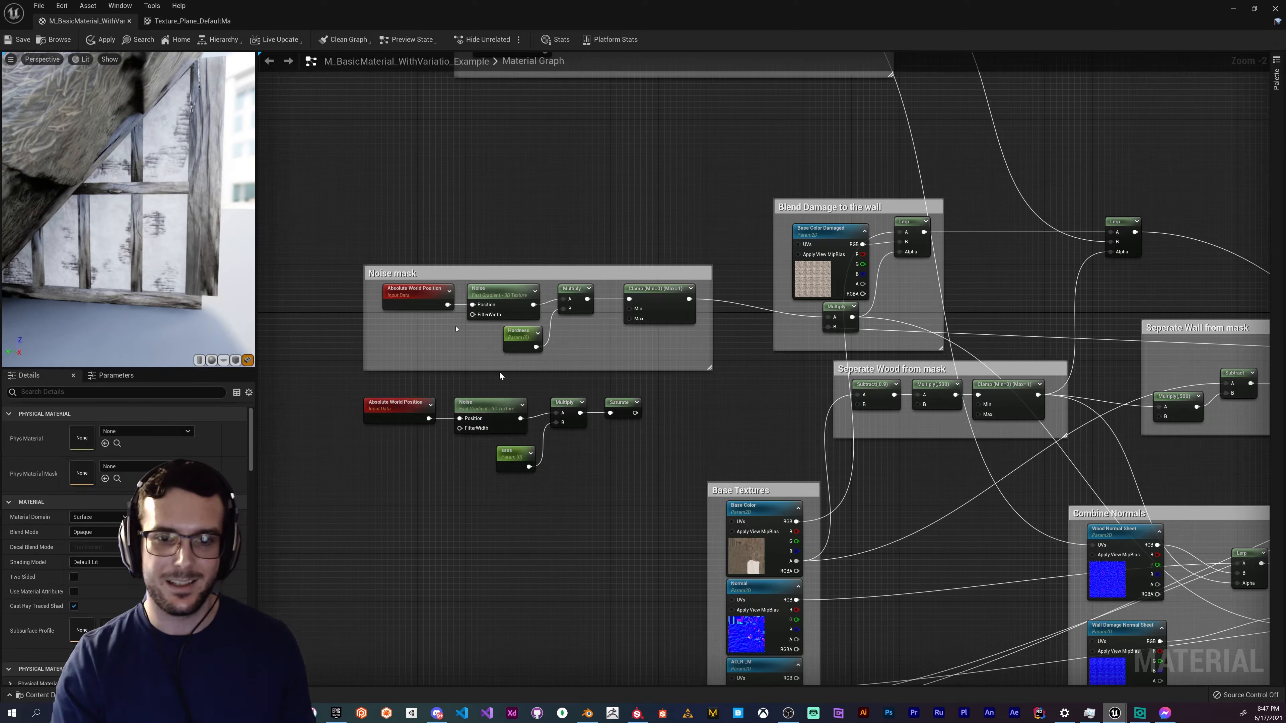
{"action": "left_click_drag", "start_coordinate": [135, 225], "coordinate": [164, 227]}
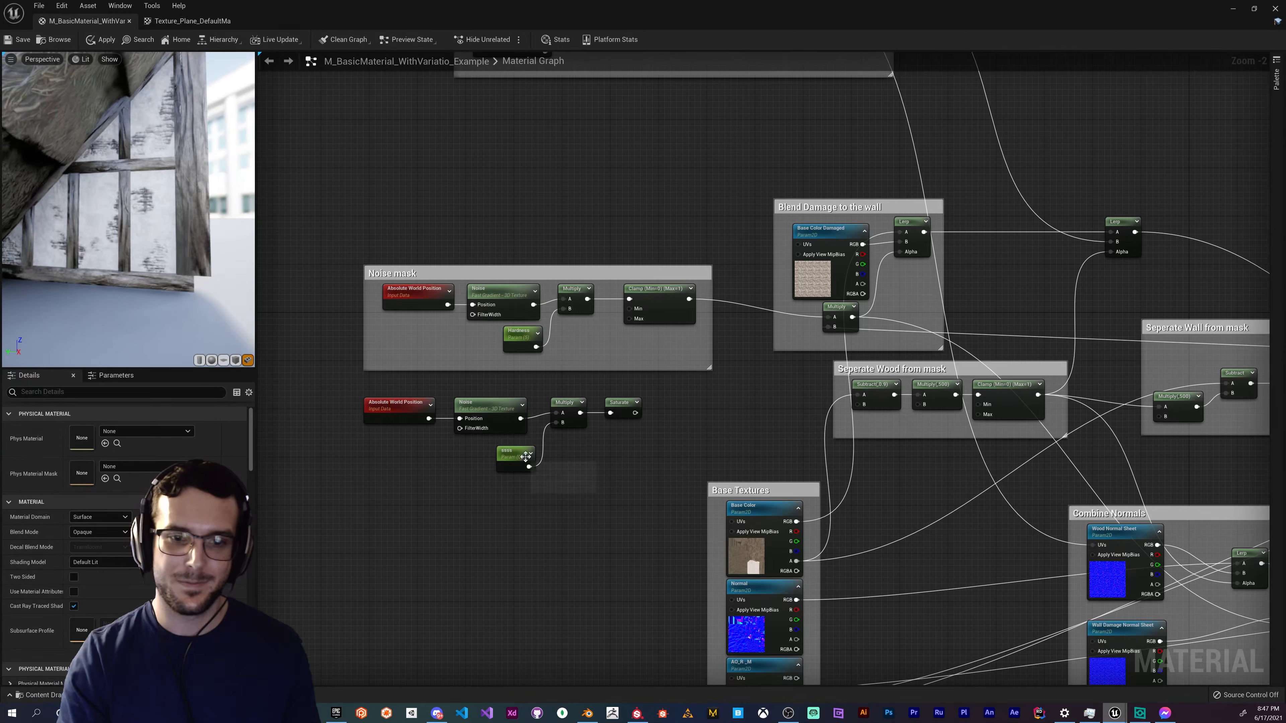
{"action": "left_click", "coordinate": [513, 452]}
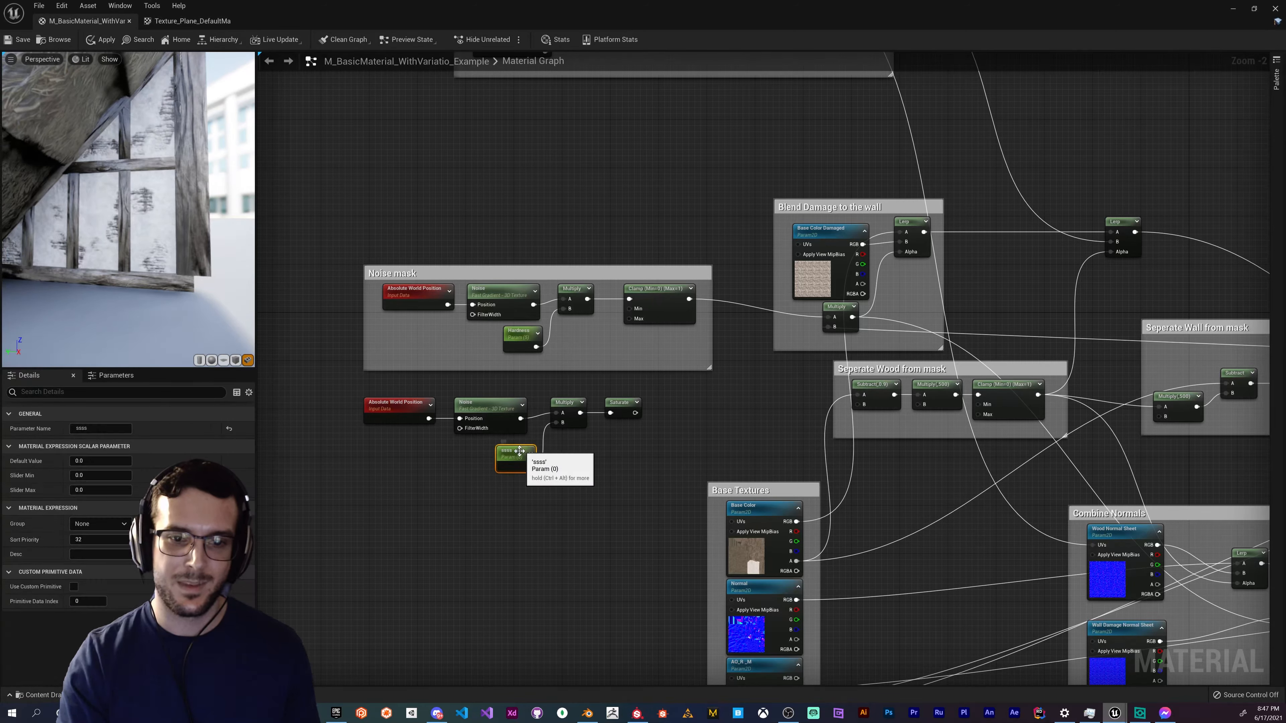
{"action": "left_click", "coordinate": [97, 459]}
{"action": "type", "text": "5"}
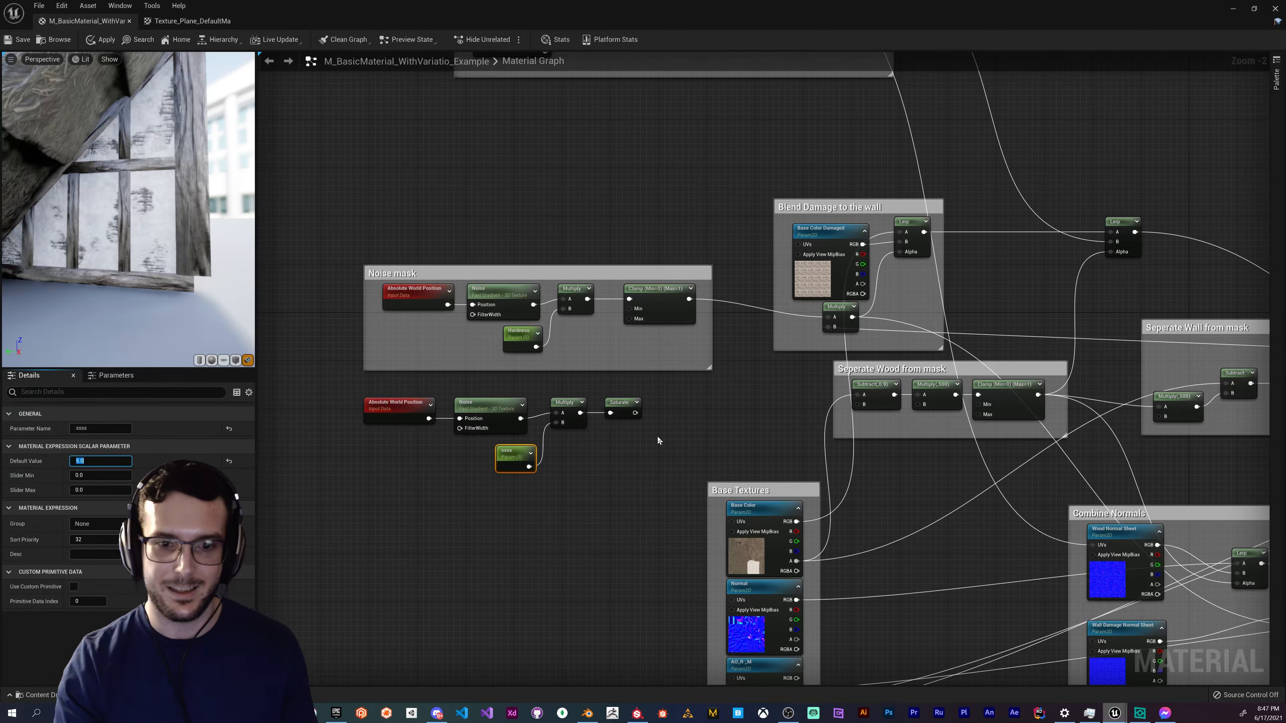
{"action": "left_click", "coordinate": [603, 450]}
{"action": "right_click_drag", "start_coordinate": [619, 477], "coordinate": [574, 457]}
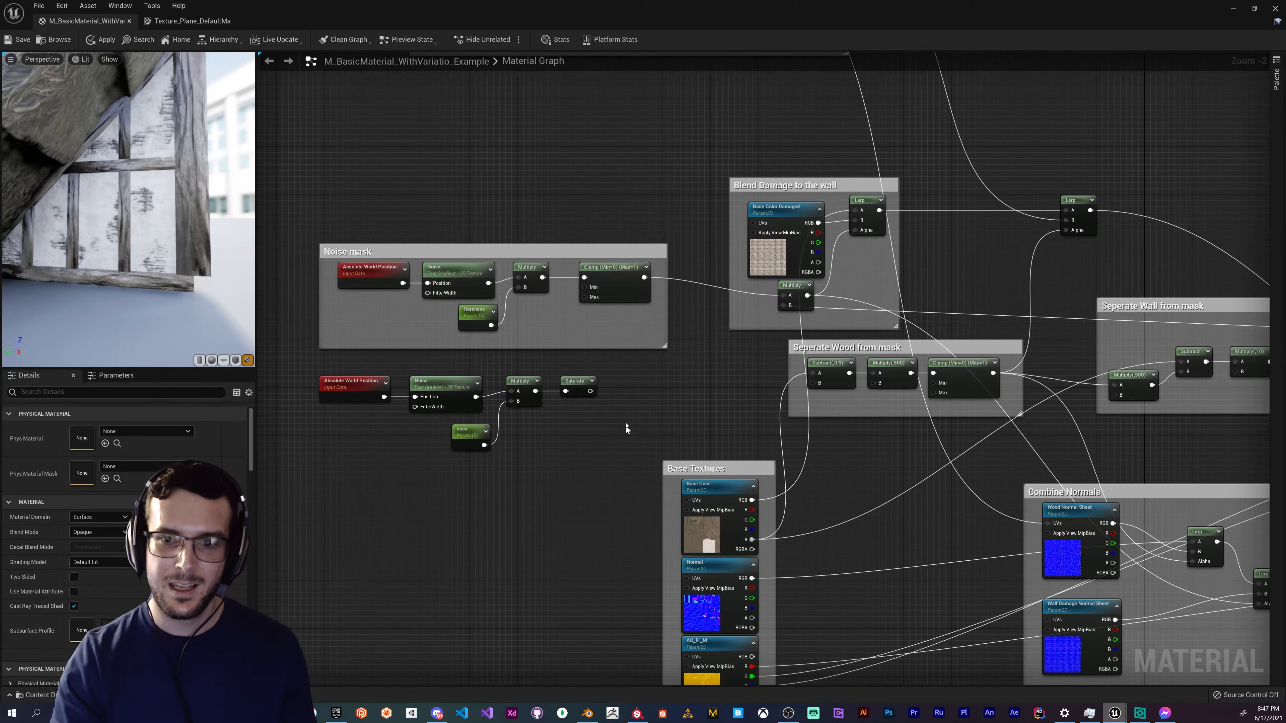
{"action": "right_click_drag", "start_coordinate": [660, 389], "coordinate": [652, 387]}
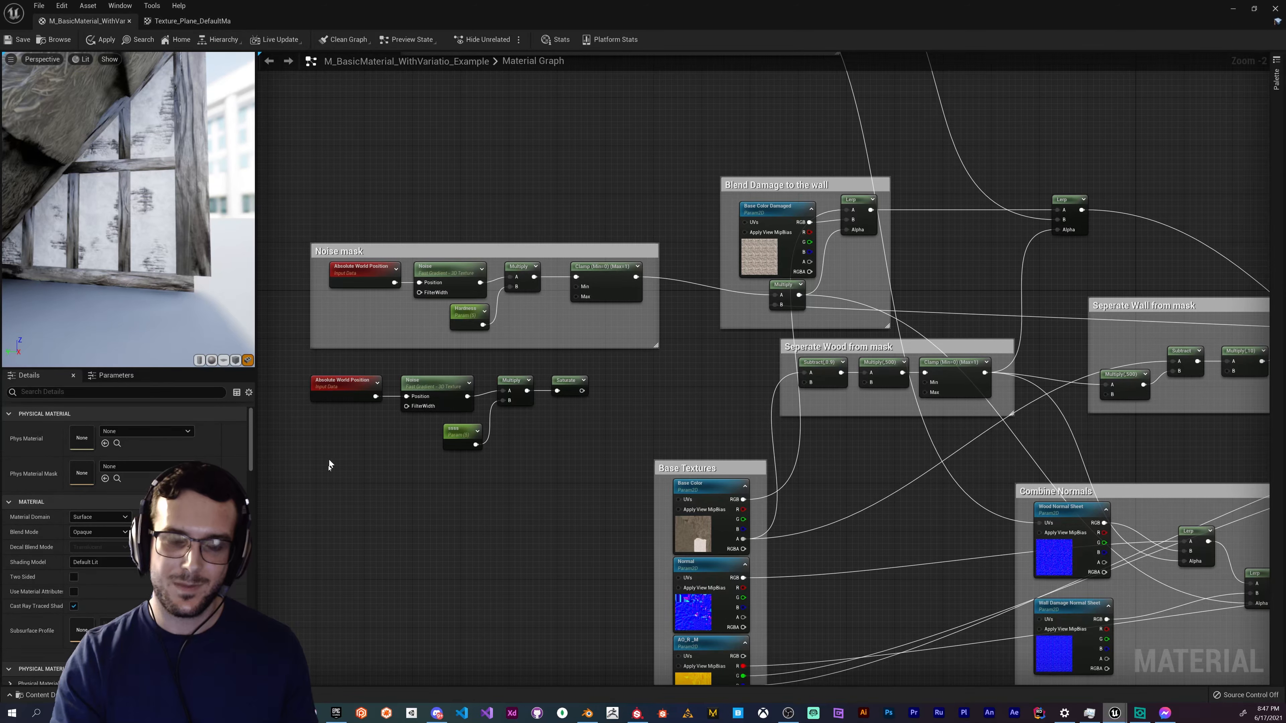
{"action": "left_click_drag", "start_coordinate": [325, 472], "coordinate": [611, 374]}
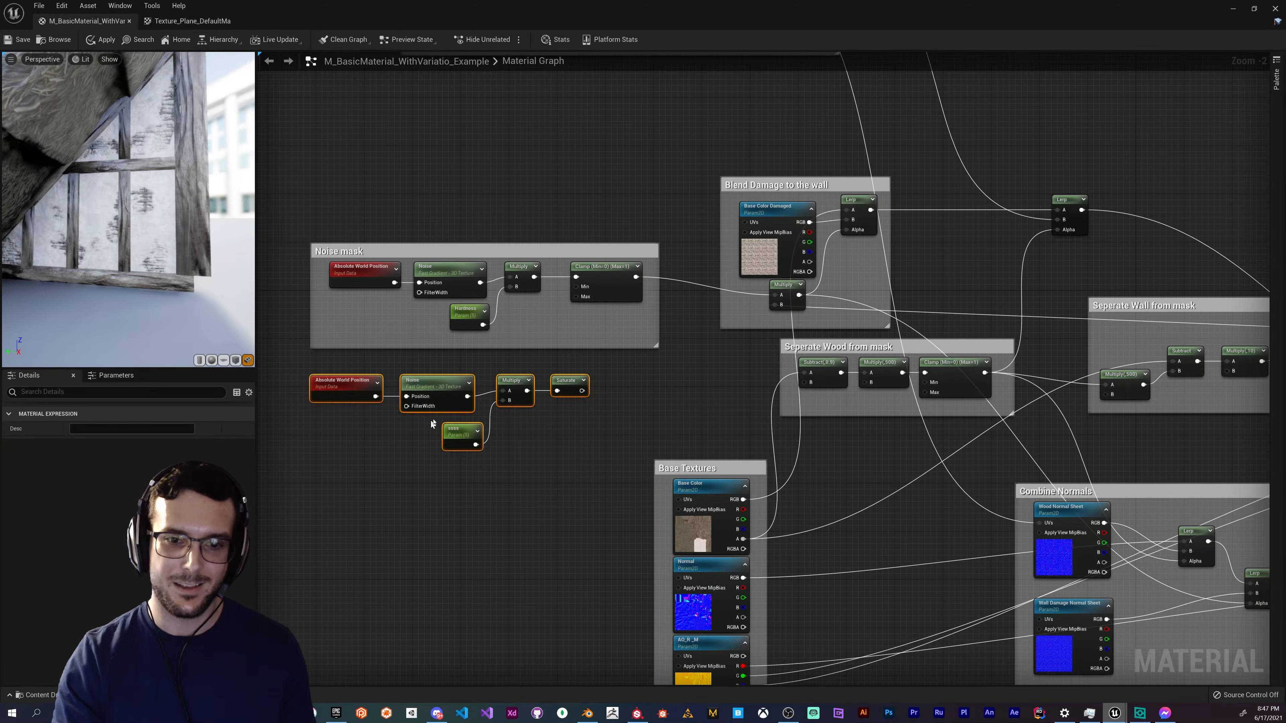
{"action": "left_click", "coordinate": [377, 440]}
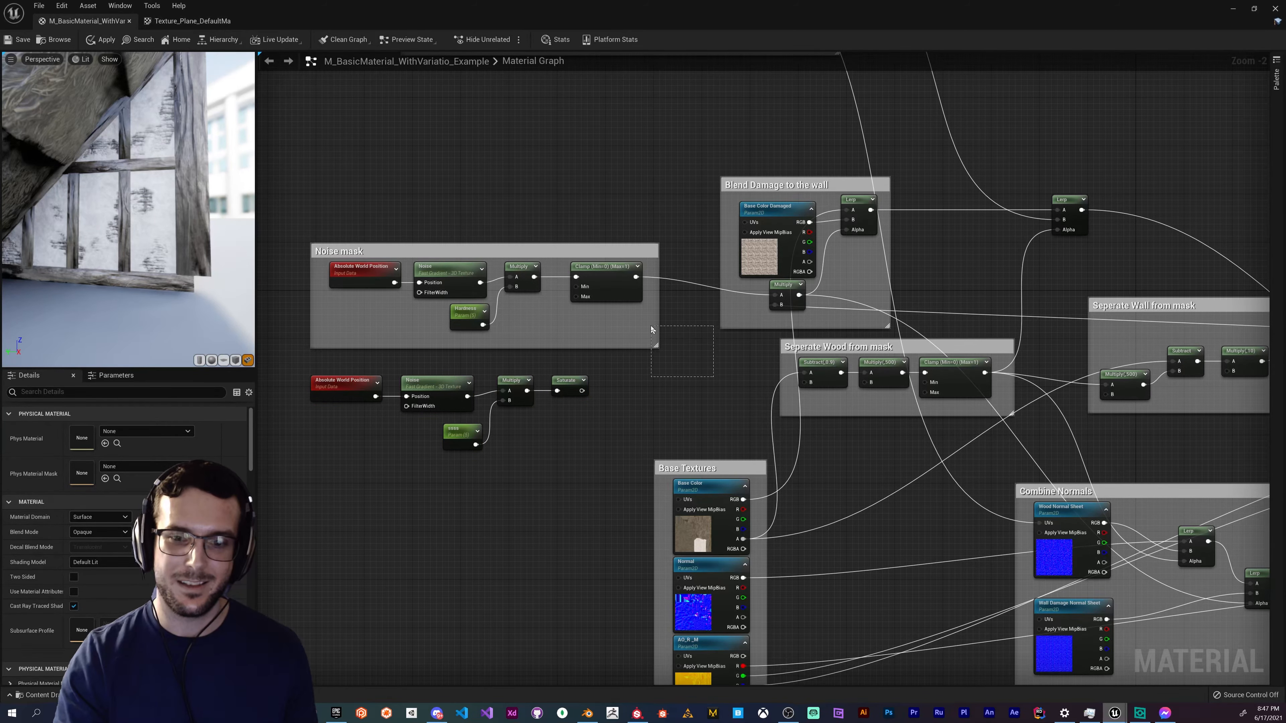
- Add a LinearInterpolate node between the new Saturate node and the Seperate Wood from mask group
{"action": "right_click_drag", "start_coordinate": [660, 411], "coordinate": [595, 359]}
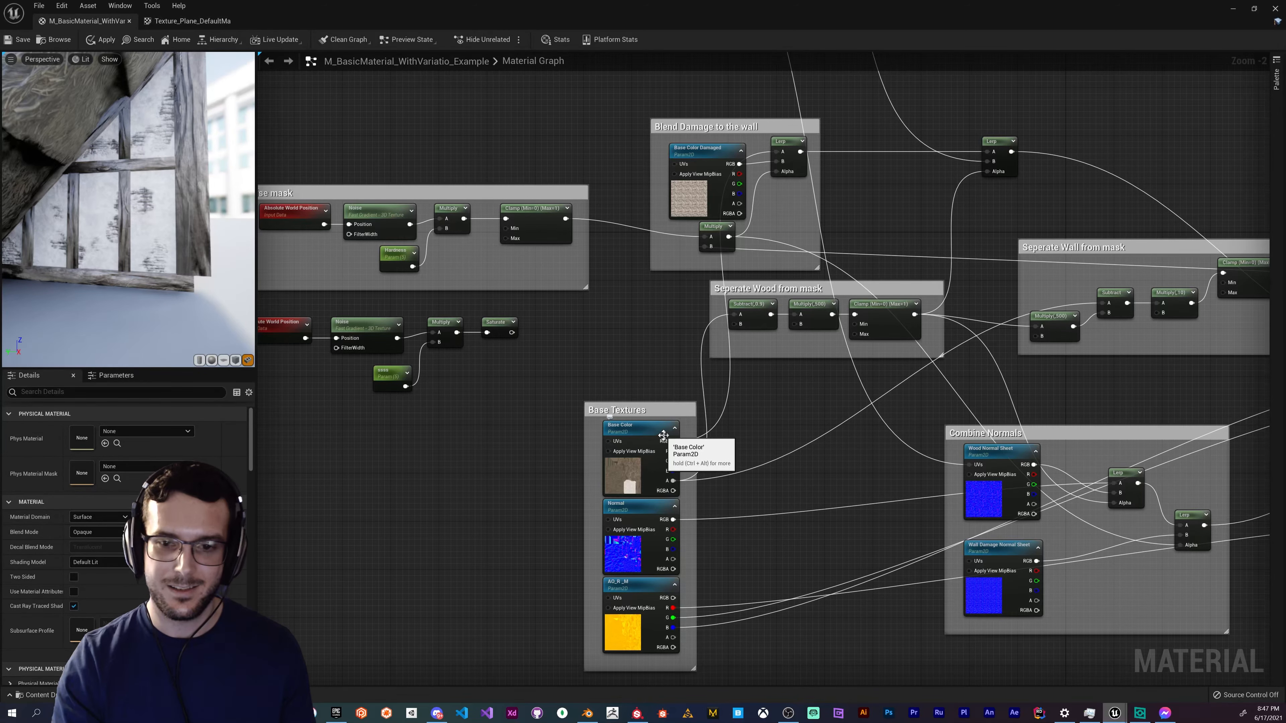
{"action": "right_click", "coordinate": [652, 304]}
{"action": "type", "text": "lerp"}
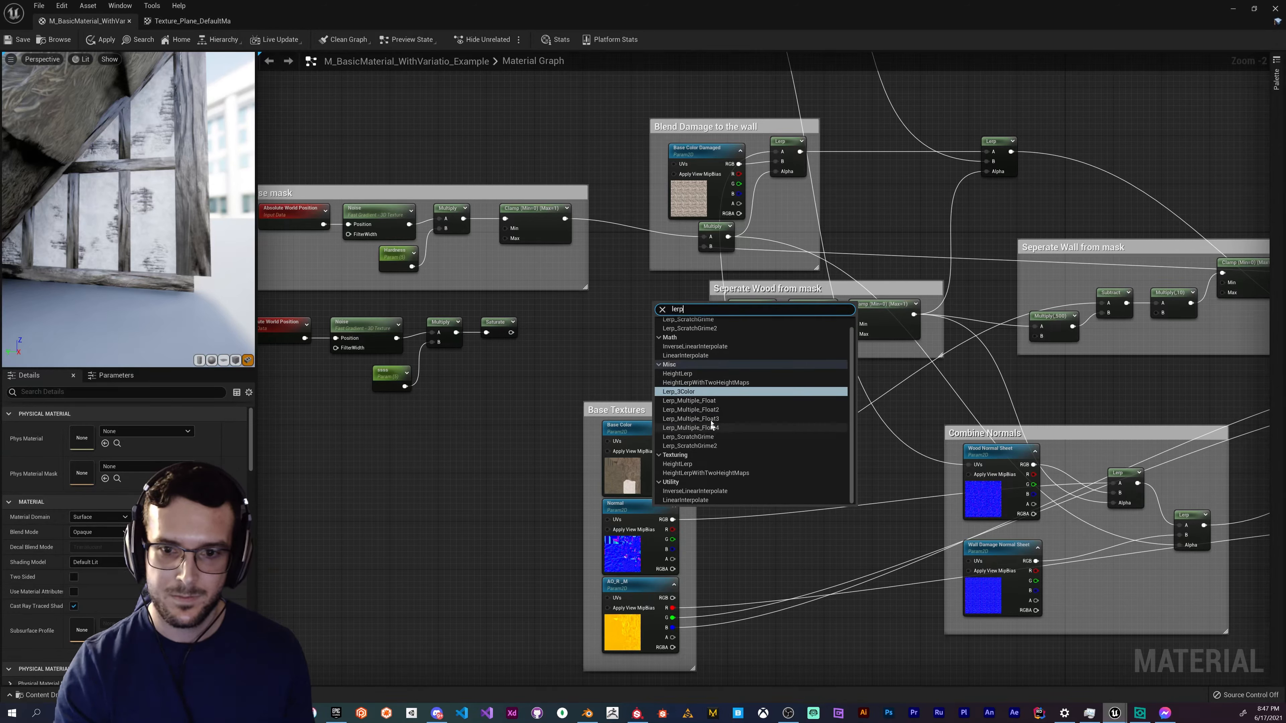
{"action": "left_click", "coordinate": [706, 356]}
{"action": "left_click_drag", "start_coordinate": [660, 328], "coordinate": [620, 338]}
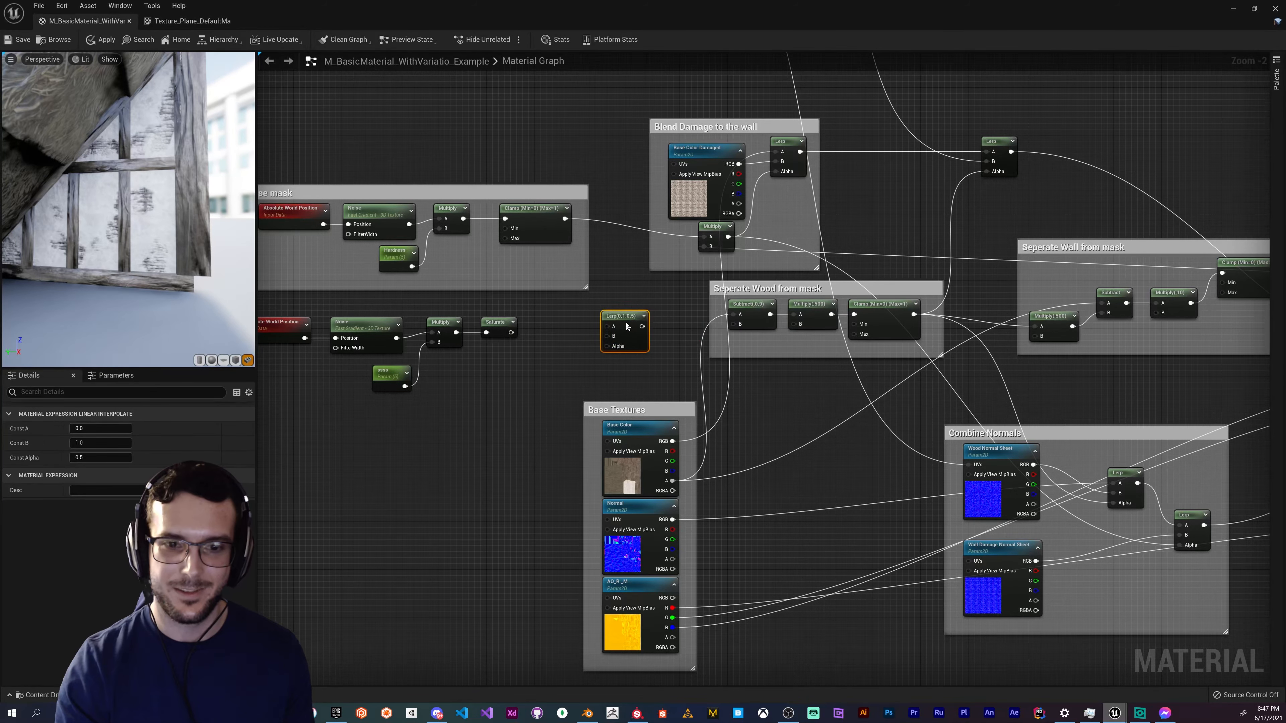
- Connect the Base Color texture's RGB output to input A of the new Lerp node
{"action": "left_click", "coordinate": [769, 478]}
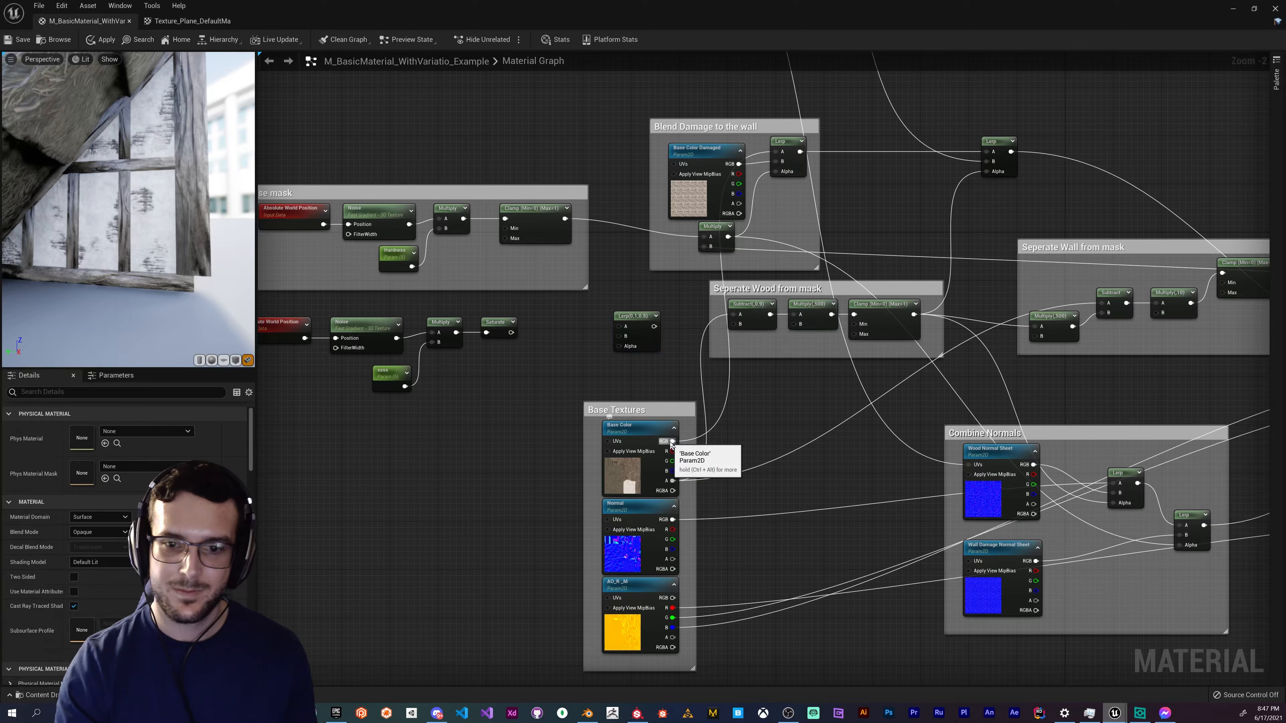
{"action": "left_click_drag", "start_coordinate": [673, 441], "coordinate": [750, 393]}
{"action": "left_click_drag", "start_coordinate": [750, 392], "coordinate": [619, 327]}
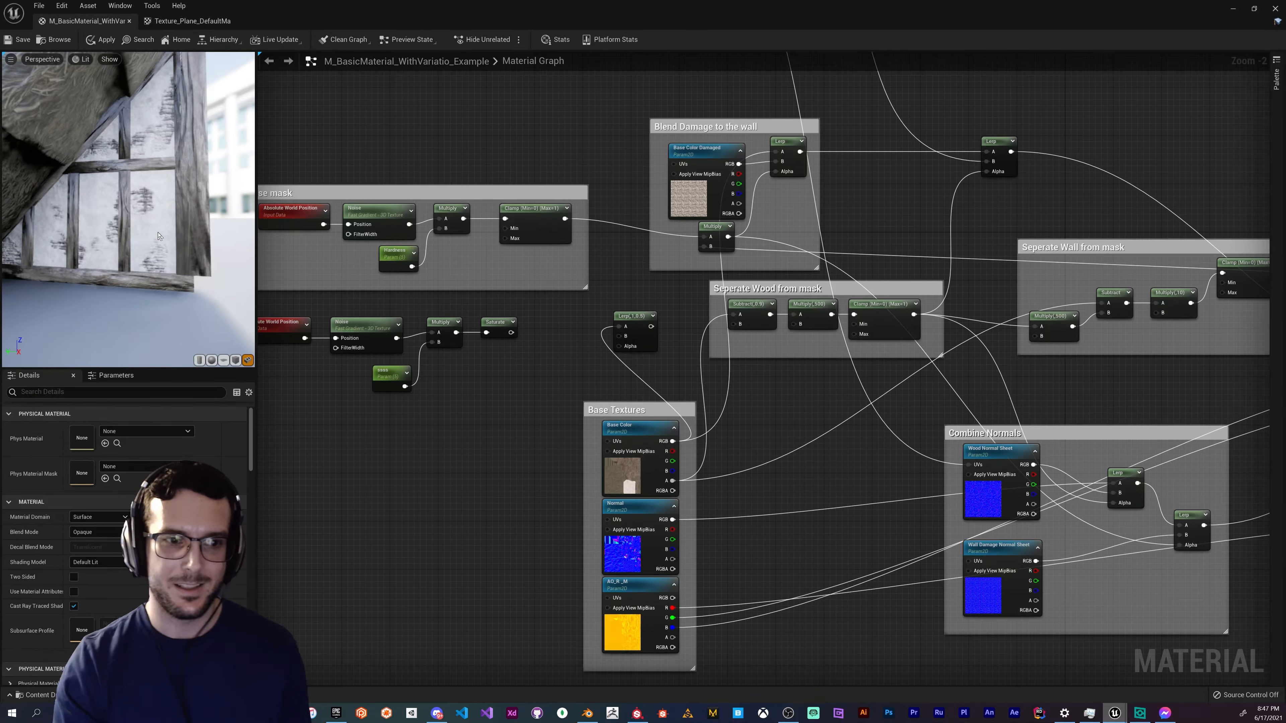
- Feed the Base Color texture's RGB output directly into the material's Base Color input and inspect the wall in the preview
{"action": "right_click_drag", "start_coordinate": [817, 440], "coordinate": [678, 405]}
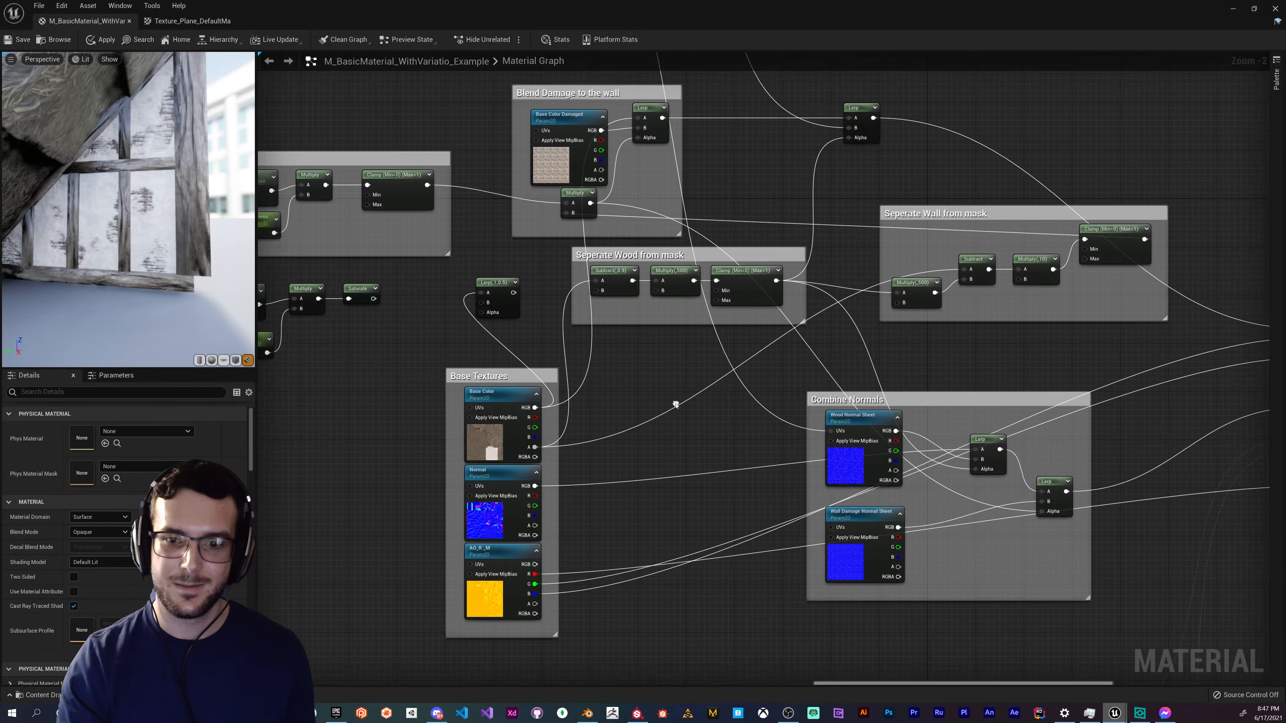
{"action": "scroll", "coordinate": [680, 405], "scroll_direction": "down", "scroll_amount": 1}
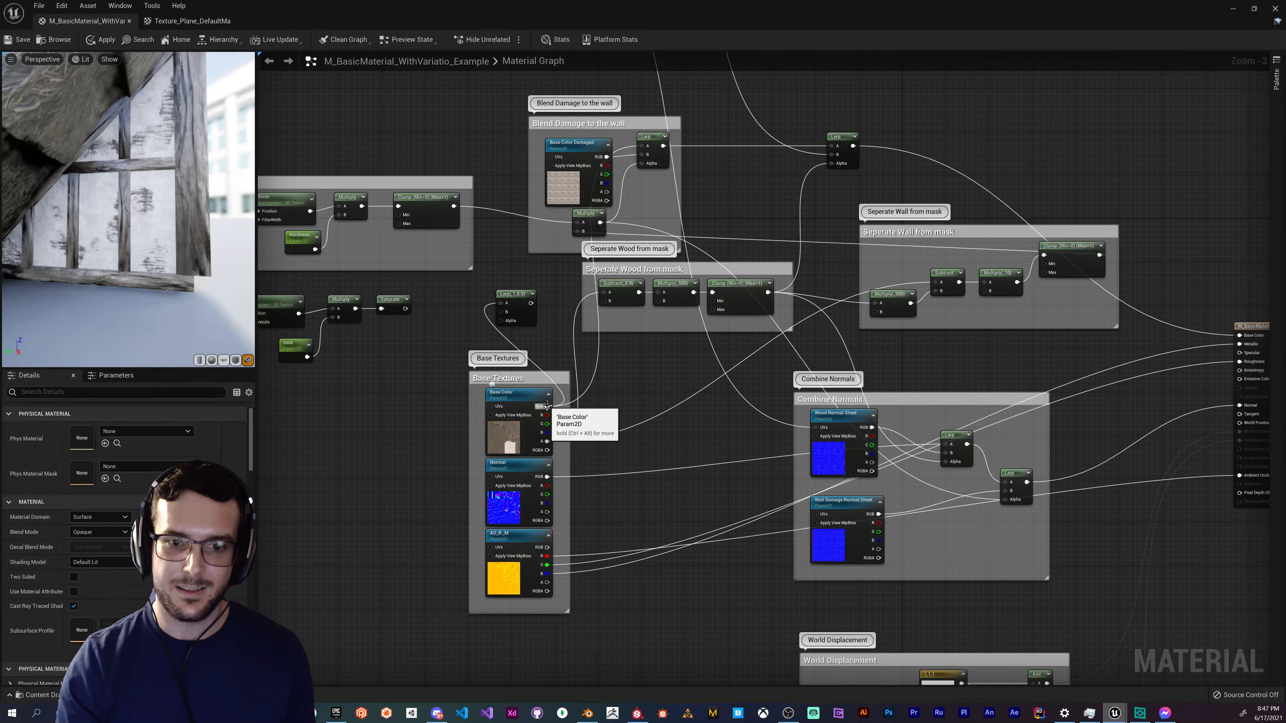
{"action": "left_click_drag", "start_coordinate": [1241, 346], "coordinate": [546, 406]}
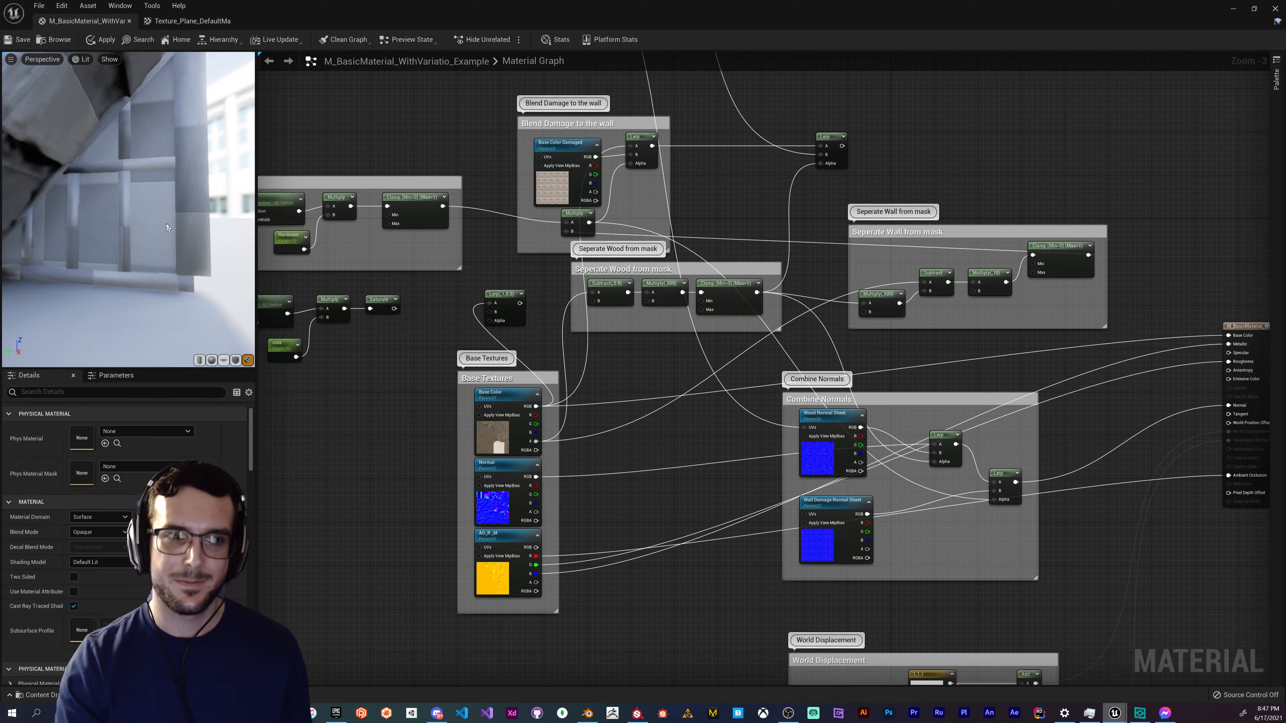
{"action": "left_click_drag", "start_coordinate": [150, 223], "coordinate": [147, 239]}
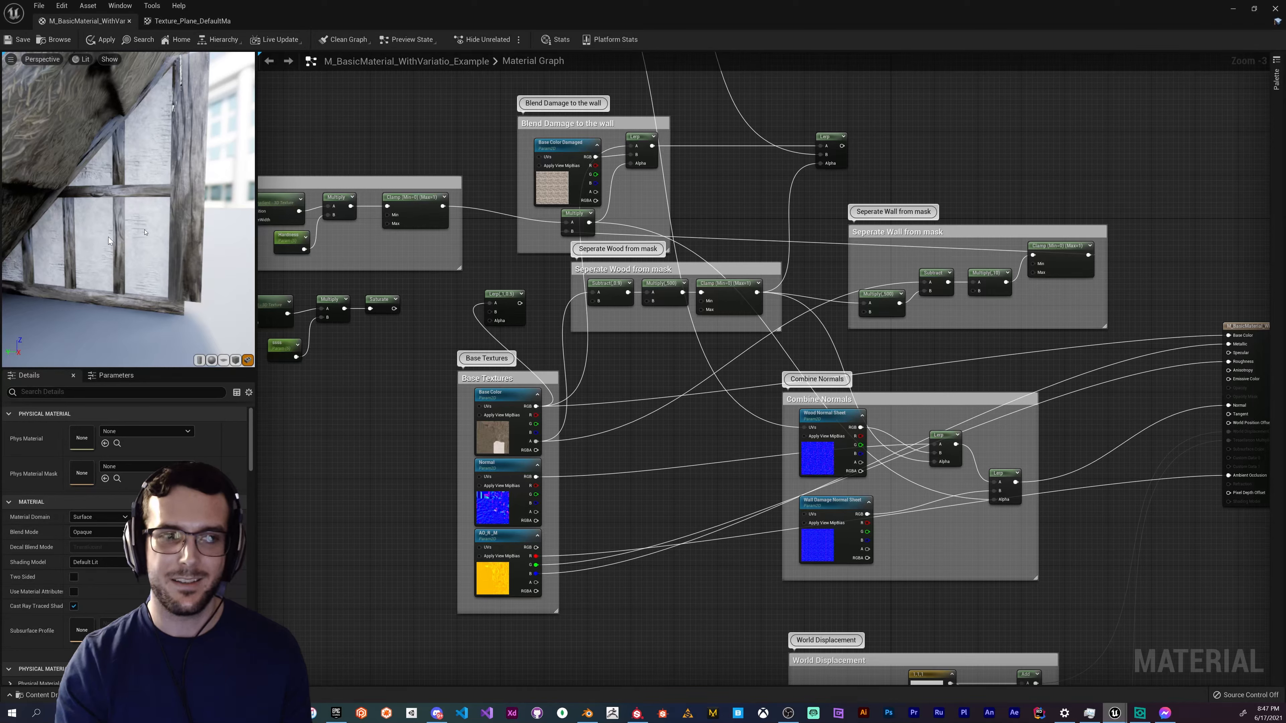
{"action": "left_click_drag", "start_coordinate": [149, 230], "coordinate": [153, 256]}
{"action": "mouse_move", "coordinate": [149, 230]}
{"action": "right_mouse_down"}
{"action": "mouse_move", "coordinate": [149, 190]}
{"action": "mouse_move", "coordinate": [149, 230]}
{"action": "right_mouse_up"}
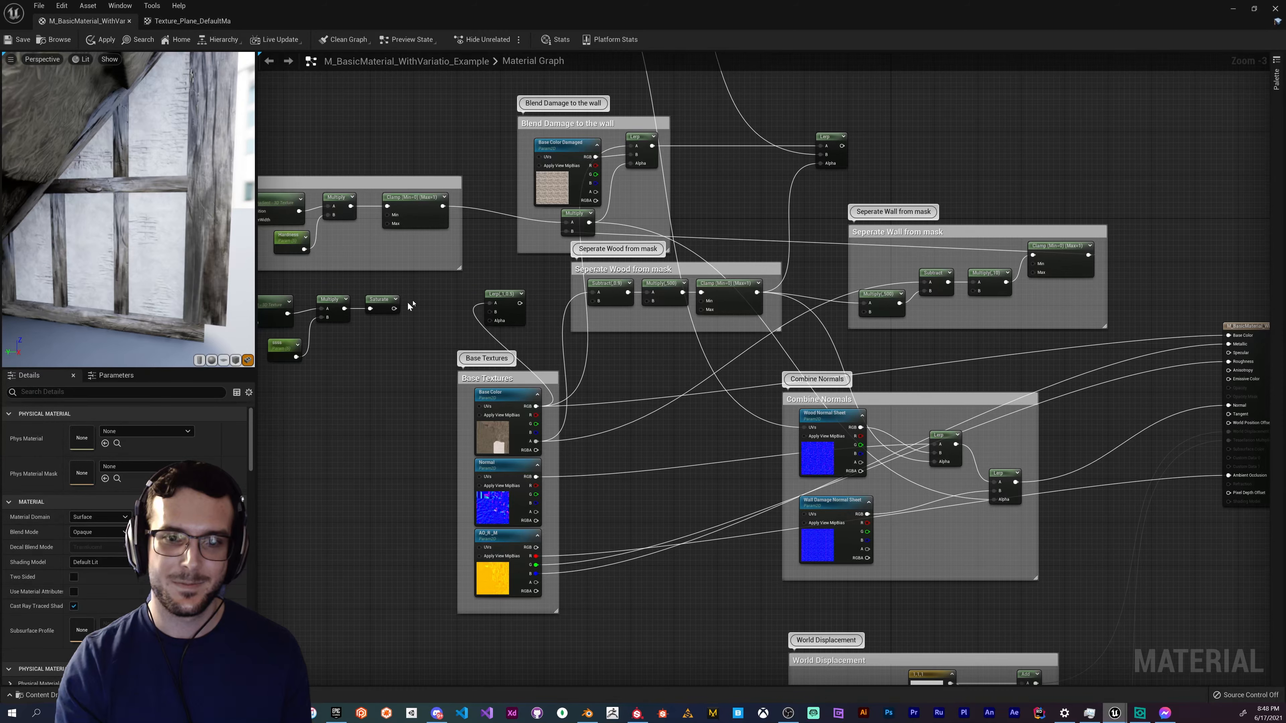
{"action": "right_click_drag", "start_coordinate": [411, 306], "coordinate": [431, 298]}
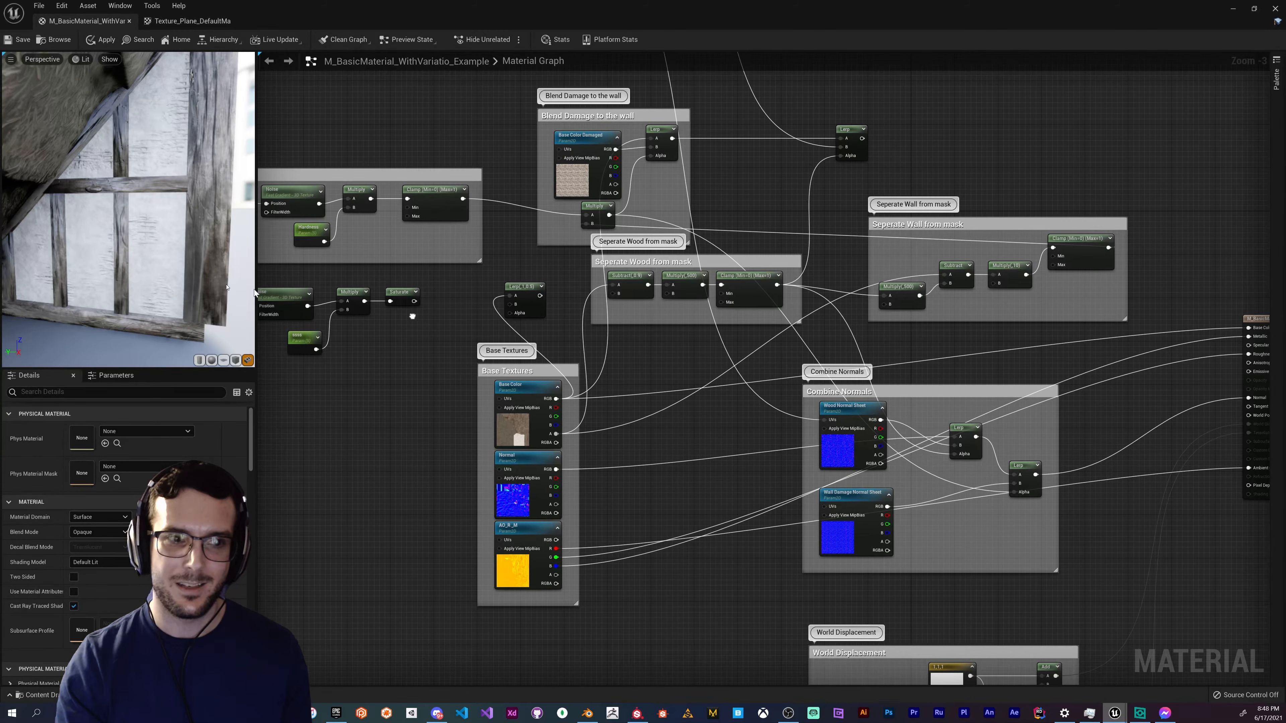
{"action": "left_click_drag", "start_coordinate": [128, 253], "coordinate": [142, 256]}
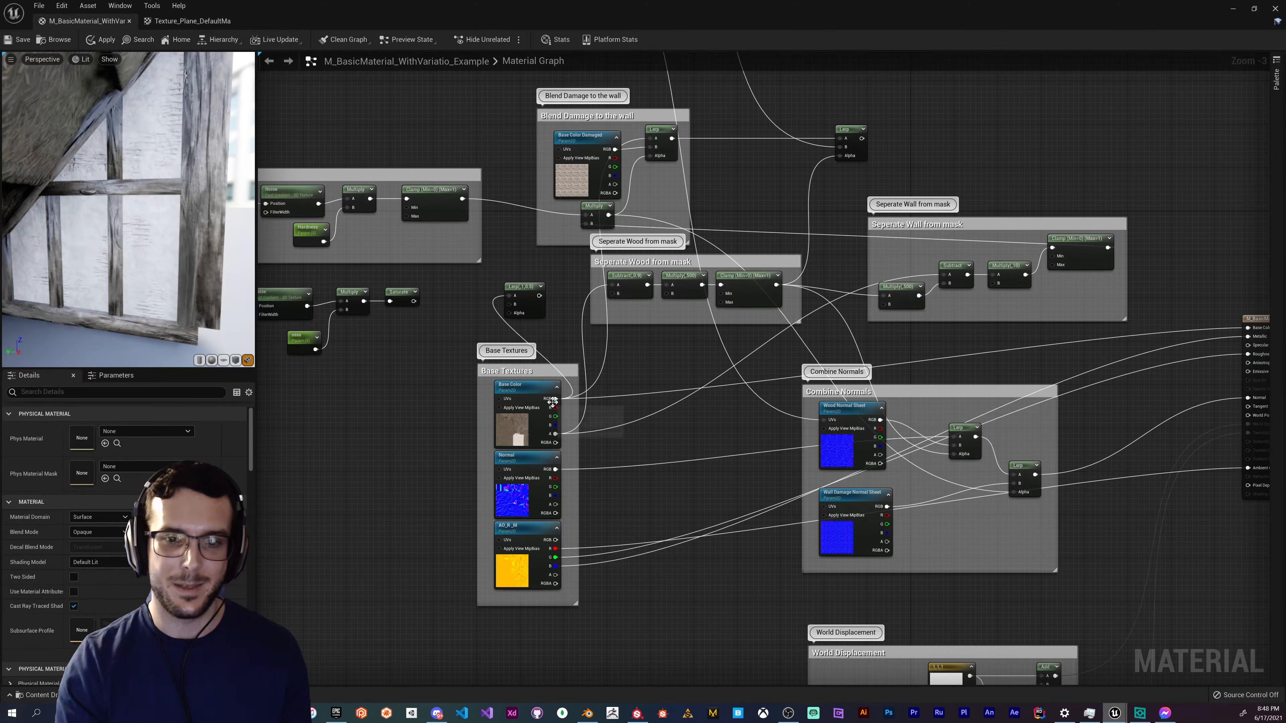
- Preview the Clamp output of the Seperate Wall from mask group as the material's Base Color and undo the rewiring
{"action": "left_click_drag", "start_coordinate": [1108, 248], "coordinate": [1252, 329]}
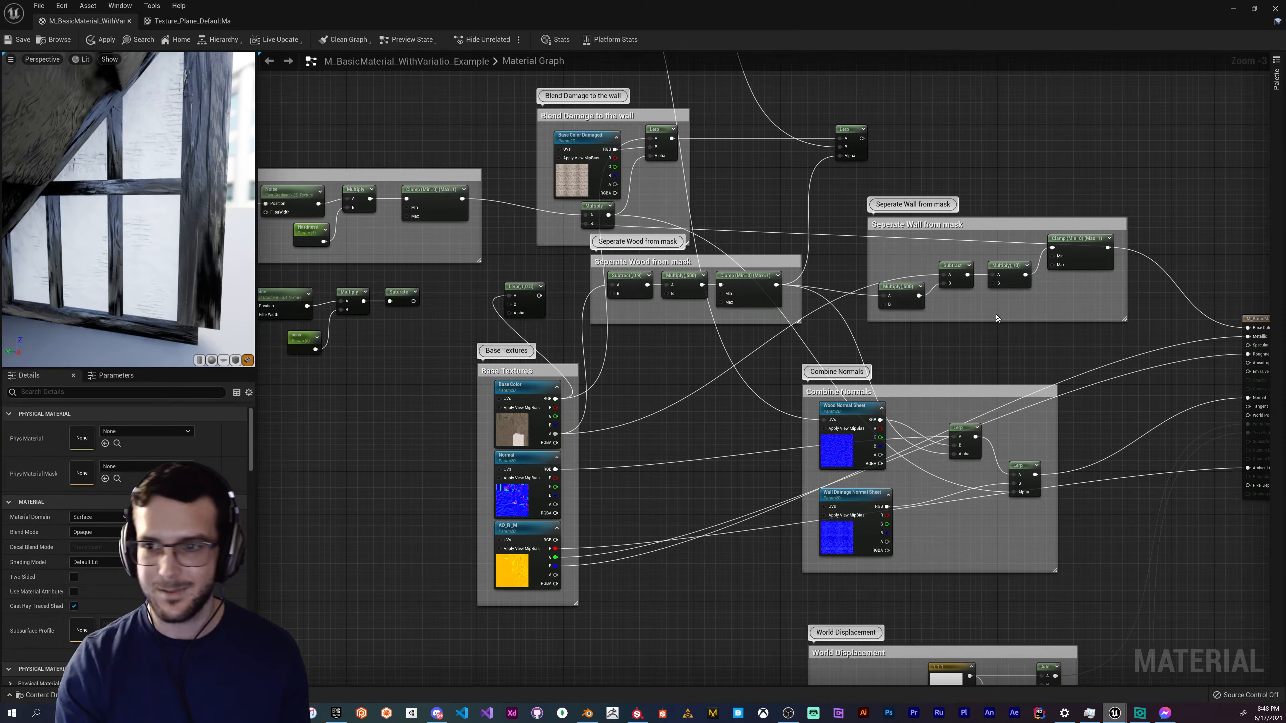
{"action": "key", "text": "ctrl+z"}
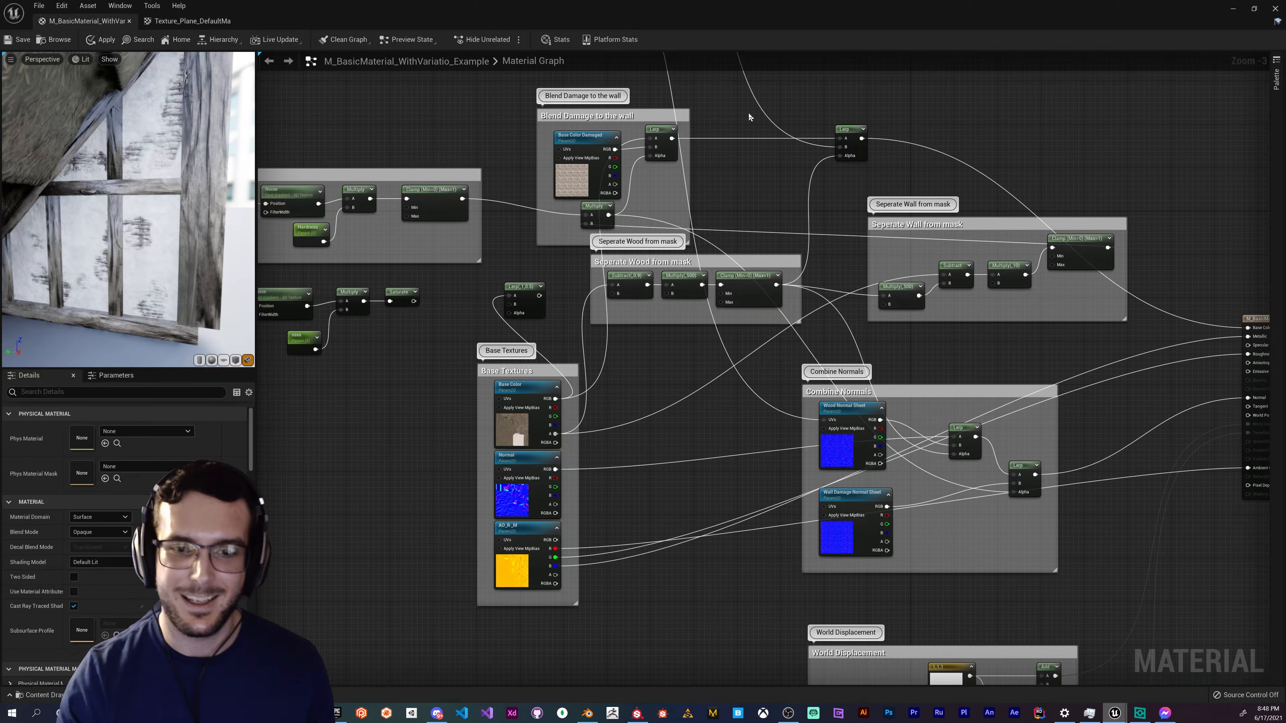
- Examine the Base Color Damaged texture enlarged in its texture editor and return to the material graph
{"action": "right_click_drag", "start_coordinate": [744, 125], "coordinate": [749, 139]}
{"action": "right_click_drag", "start_coordinate": [704, 176], "coordinate": [731, 175]}
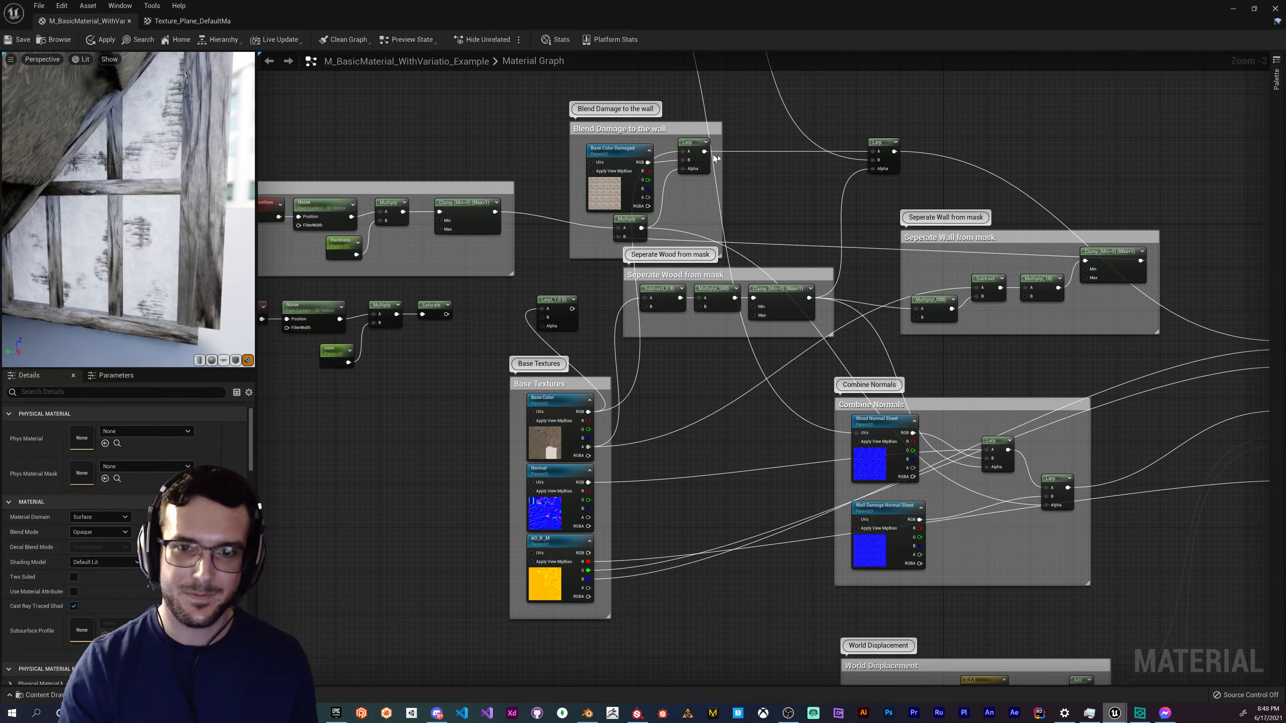
{"action": "left_click", "coordinate": [606, 186]}
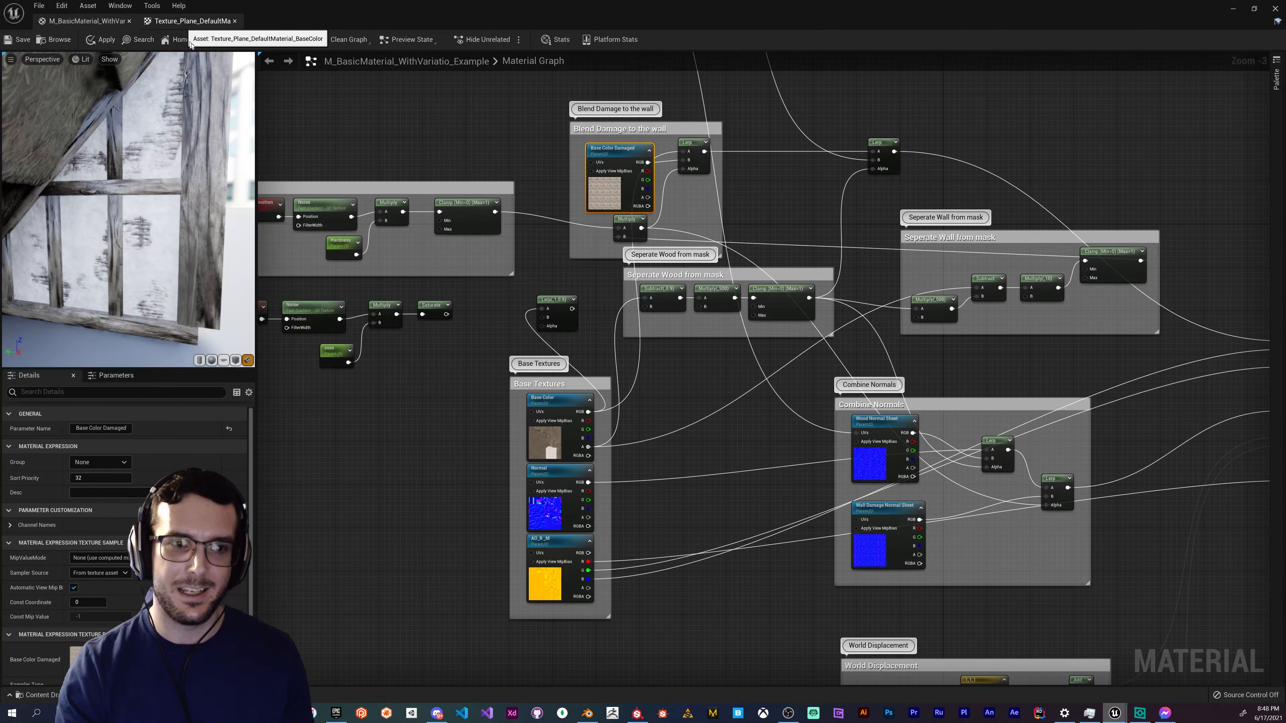
{"action": "left_click", "coordinate": [190, 21]}
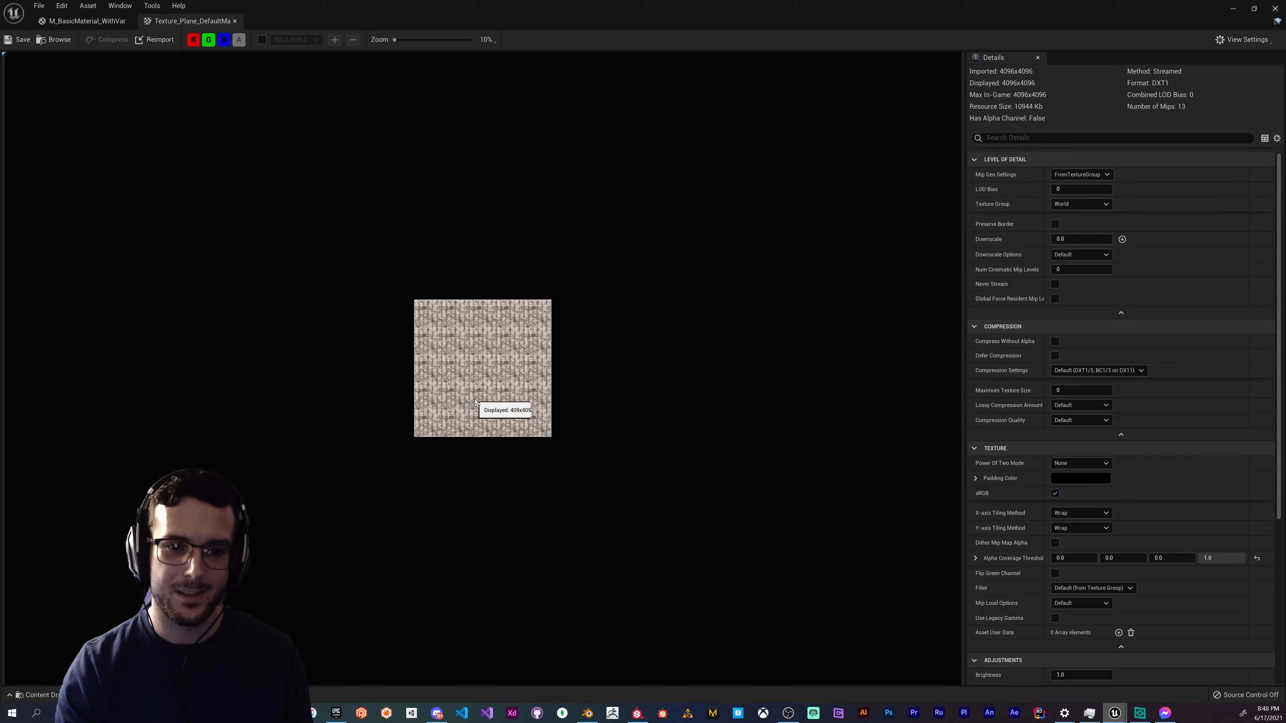
{"action": "scroll", "coordinate": [473, 400], "scroll_direction": "up", "scroll_amount": 3}
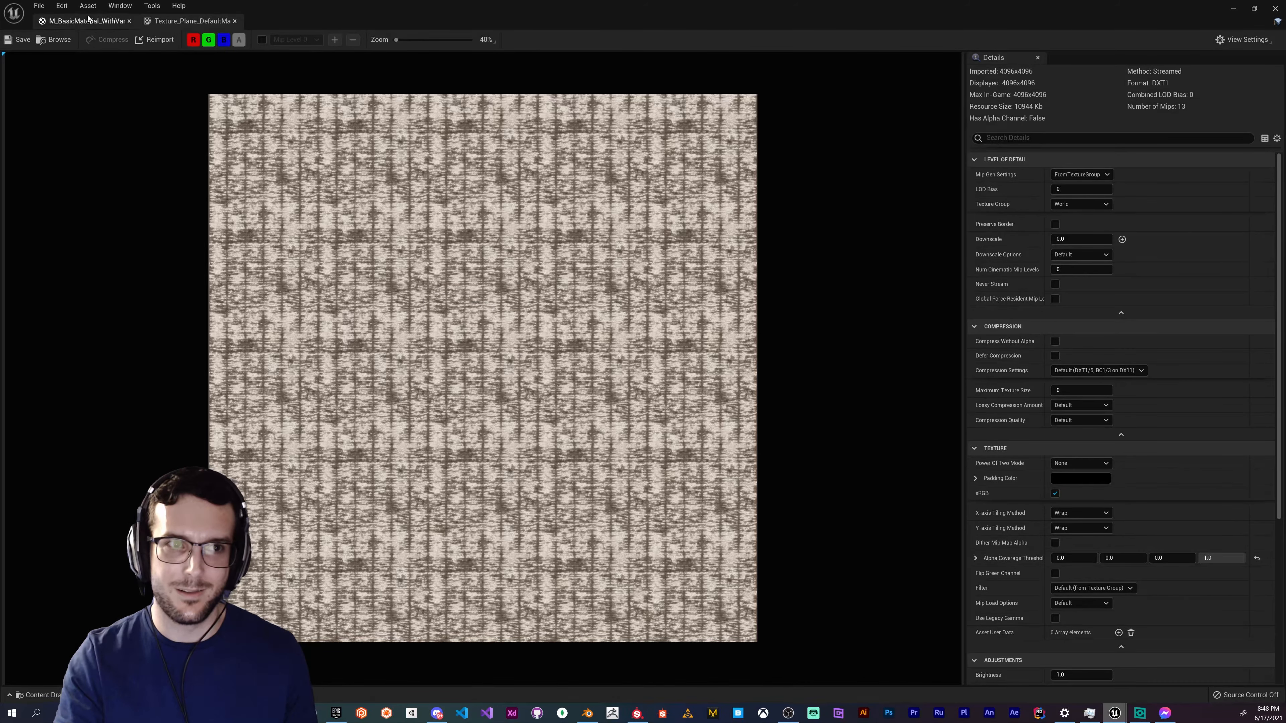
{"action": "left_click", "coordinate": [86, 21]}
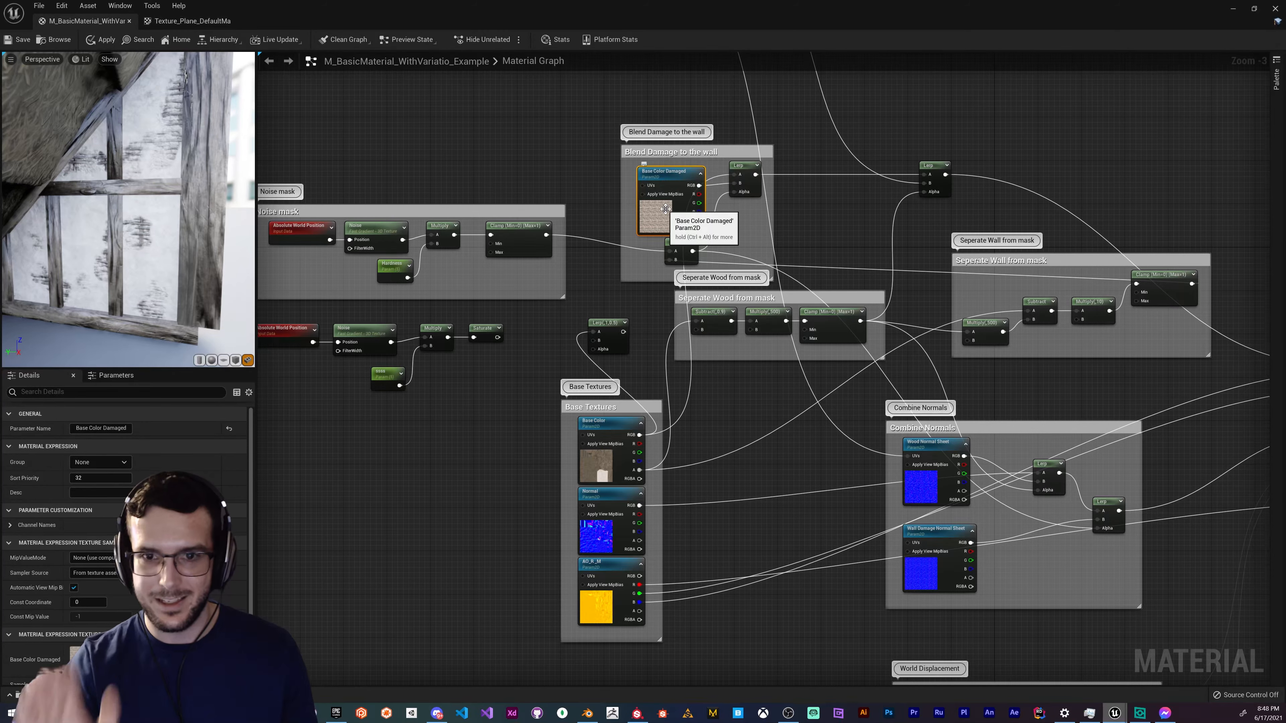
- Connect the Saturate output to the new Lerp node's Alpha and the Base Color Damaged RGB output to its input B
{"action": "right_click_drag", "start_coordinate": [566, 185], "coordinate": [507, 218]}
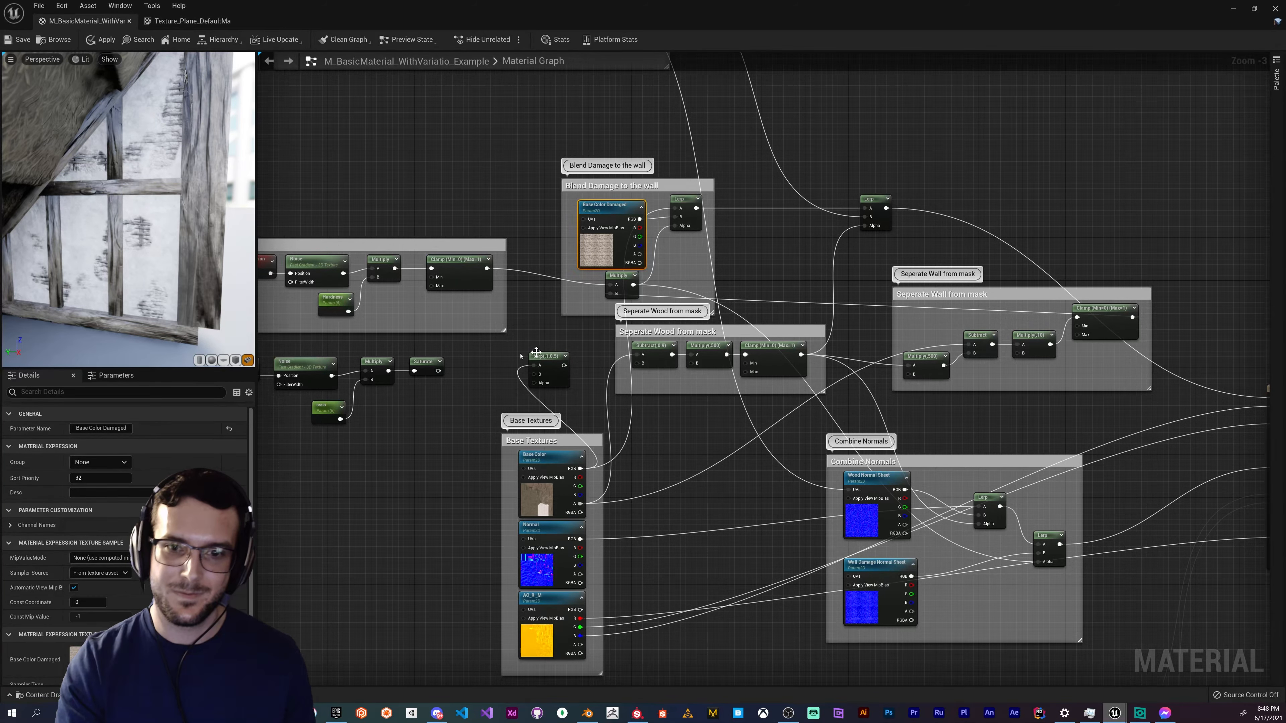
{"action": "right_click_drag", "start_coordinate": [504, 349], "coordinate": [528, 347]}
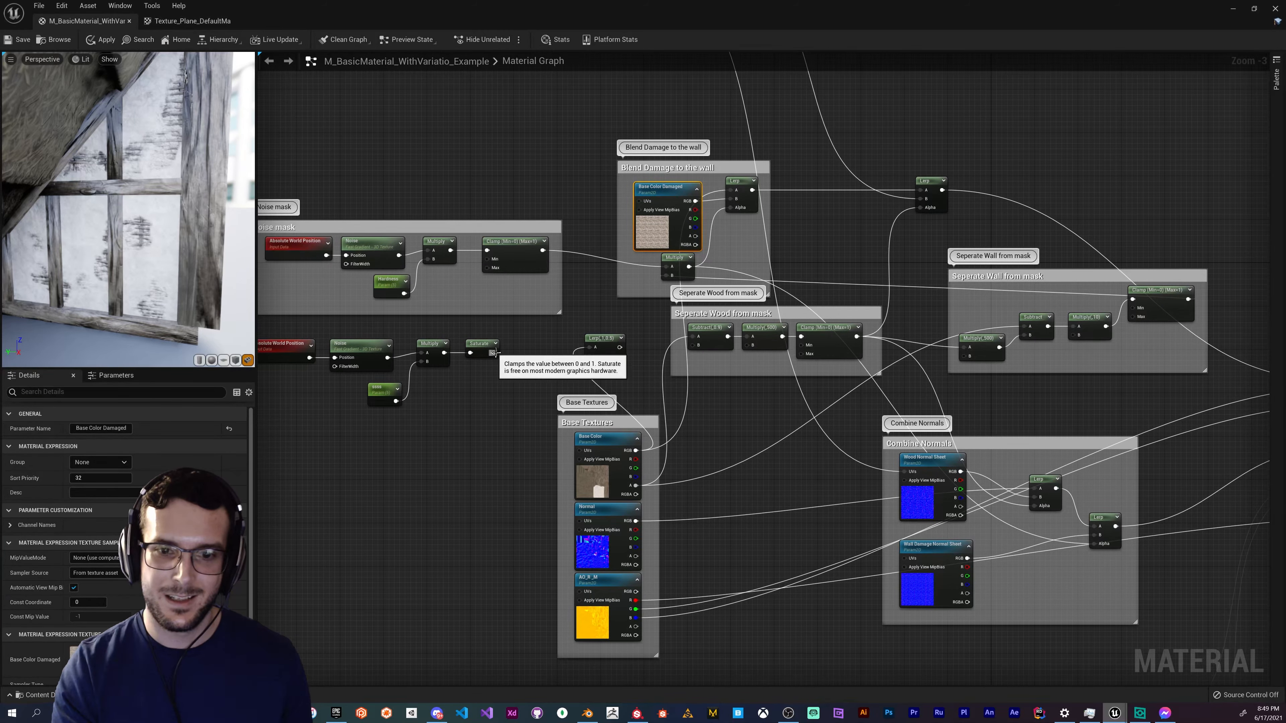
{"action": "left_click_drag", "start_coordinate": [494, 353], "coordinate": [598, 367]}
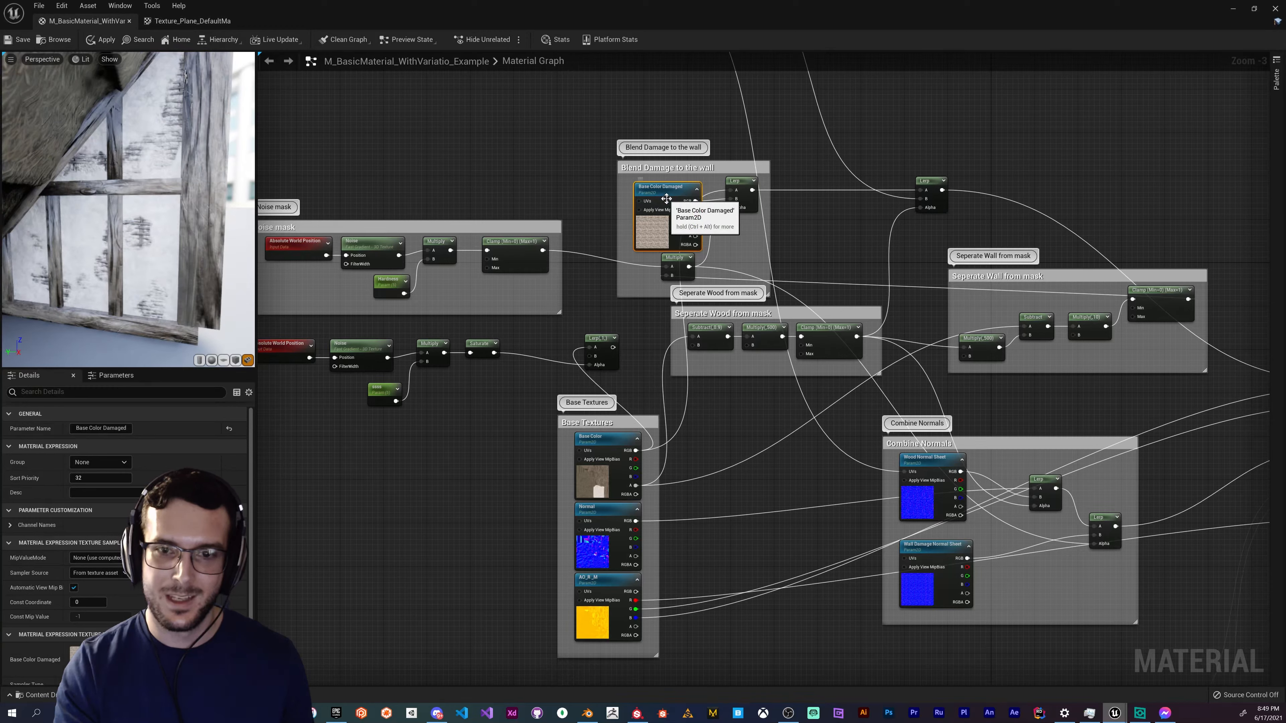
{"action": "left_click_drag", "start_coordinate": [695, 201], "coordinate": [594, 356]}
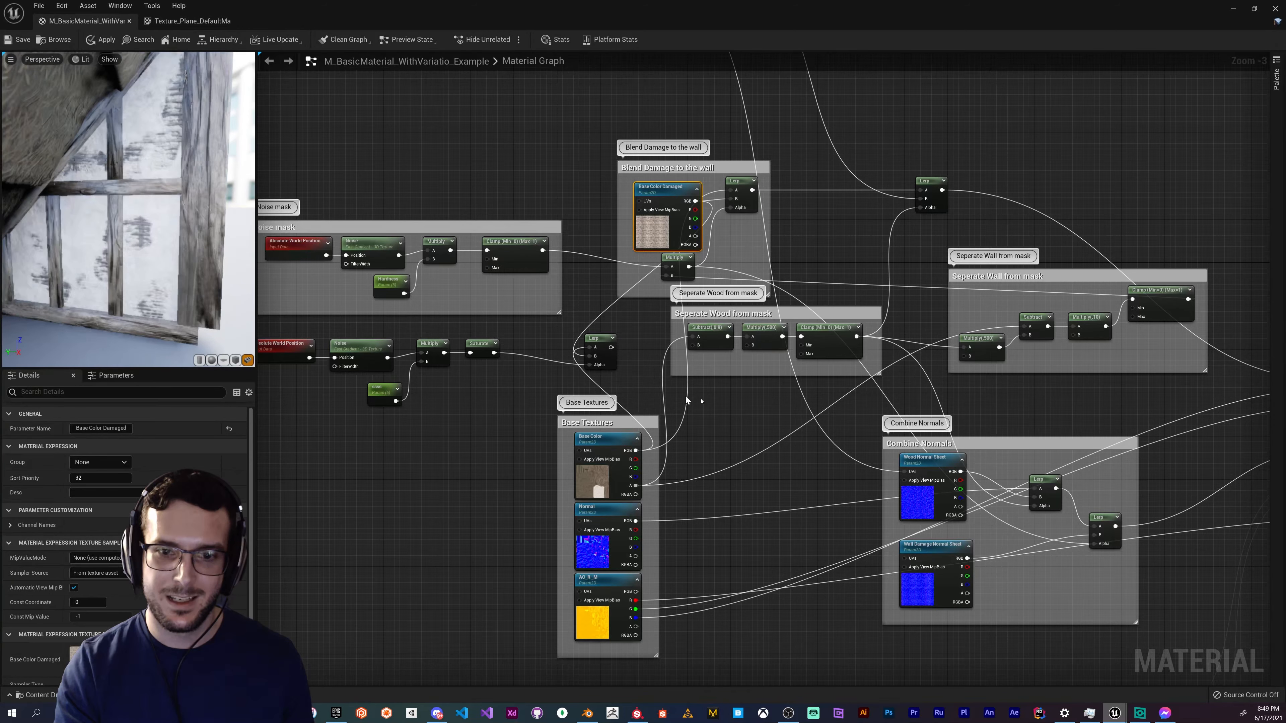
- Connect the new Lerp node's output to the material's Base Color input and inspect the blended damage in the preview
{"action": "right_click_drag", "start_coordinate": [685, 396], "coordinate": [635, 388]}
{"action": "scroll", "coordinate": [641, 397], "scroll_direction": "down", "scroll_amount": 1}
{"action": "left_click_drag", "start_coordinate": [565, 350], "coordinate": [1104, 373]}
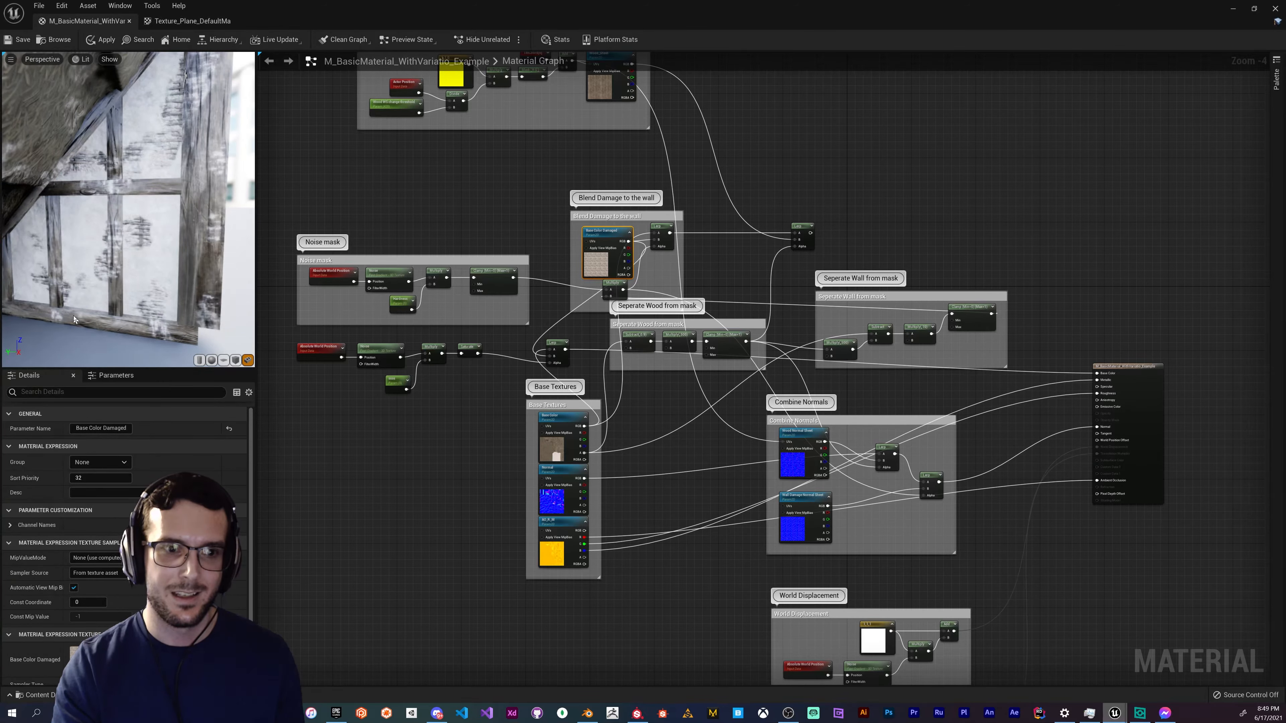
{"action": "left_click_drag", "start_coordinate": [152, 259], "coordinate": [85, 235]}
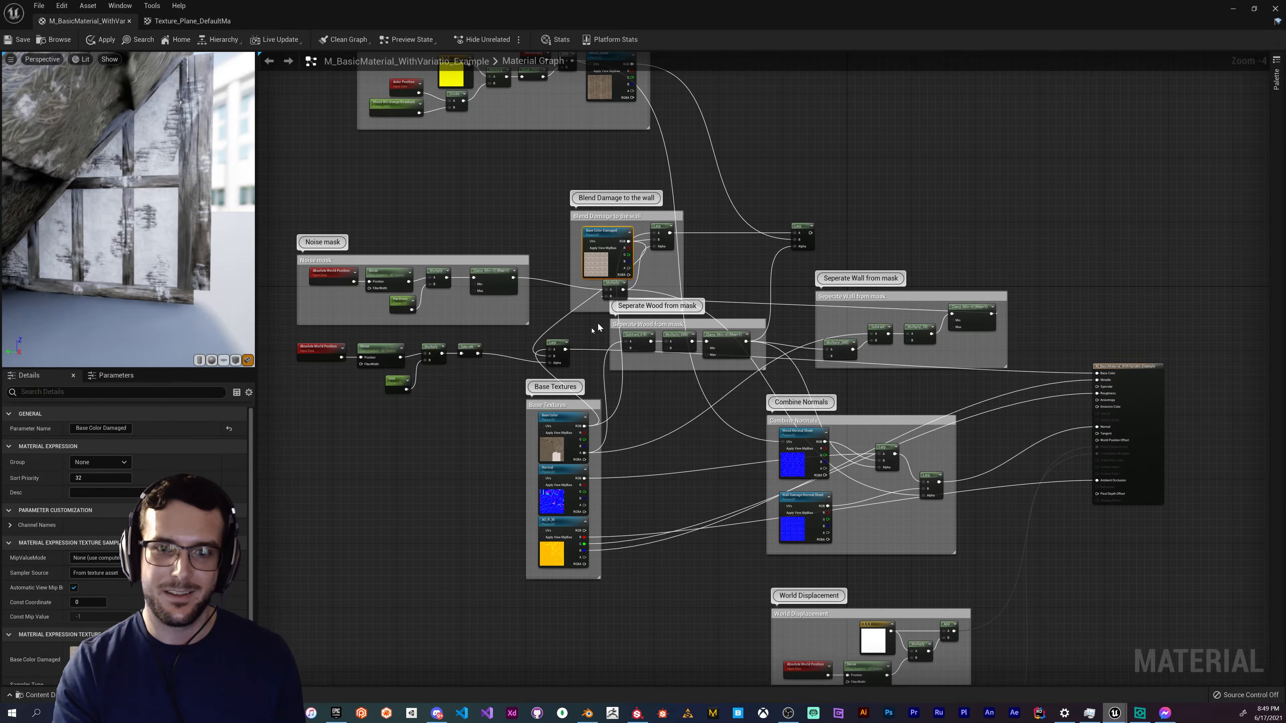
{"action": "left_click_drag", "start_coordinate": [140, 252], "coordinate": [156, 187]}
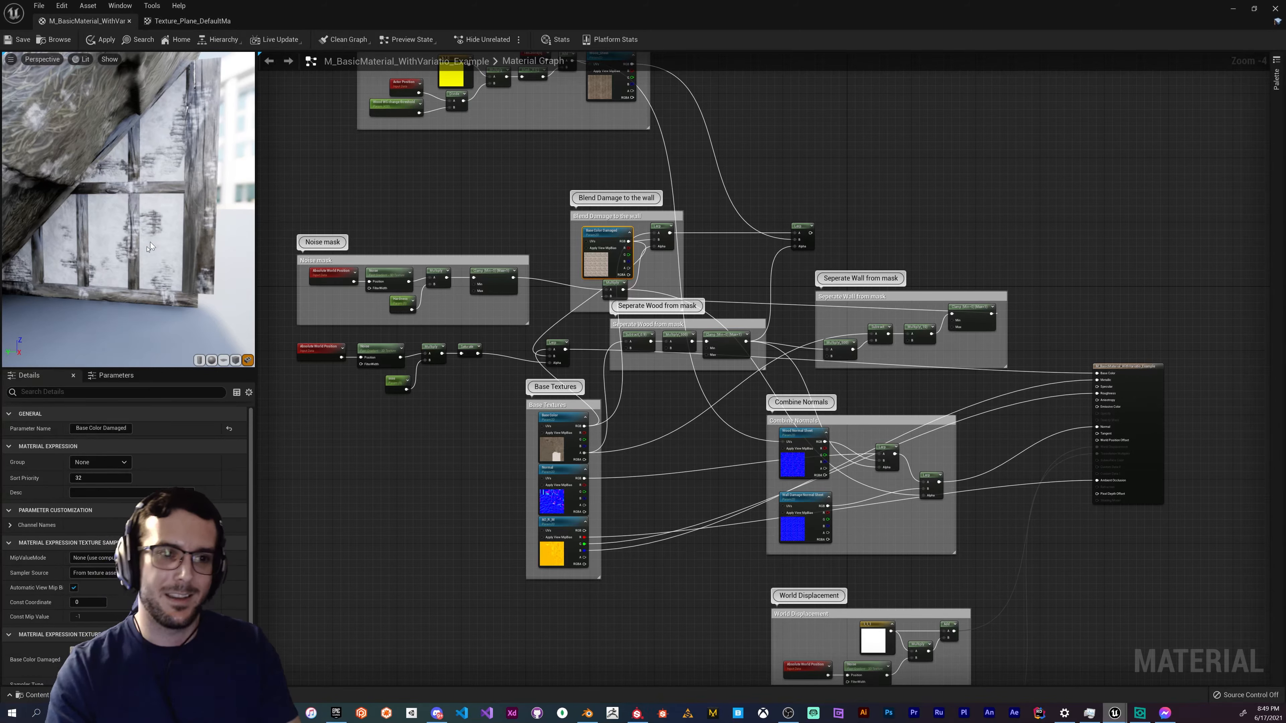
- Examine the duplicated noise chain, its new Lerp node, and the Base Color and Base Color Damaged textures feeding it
{"action": "mouse_move", "coordinate": [130, 258]}
{"action": "left_mouse_down"}
{"action": "mouse_move", "coordinate": [123, 226]}
{"action": "mouse_move", "coordinate": [104, 236]}
{"action": "mouse_move", "coordinate": [111, 243]}
{"action": "left_mouse_up"}
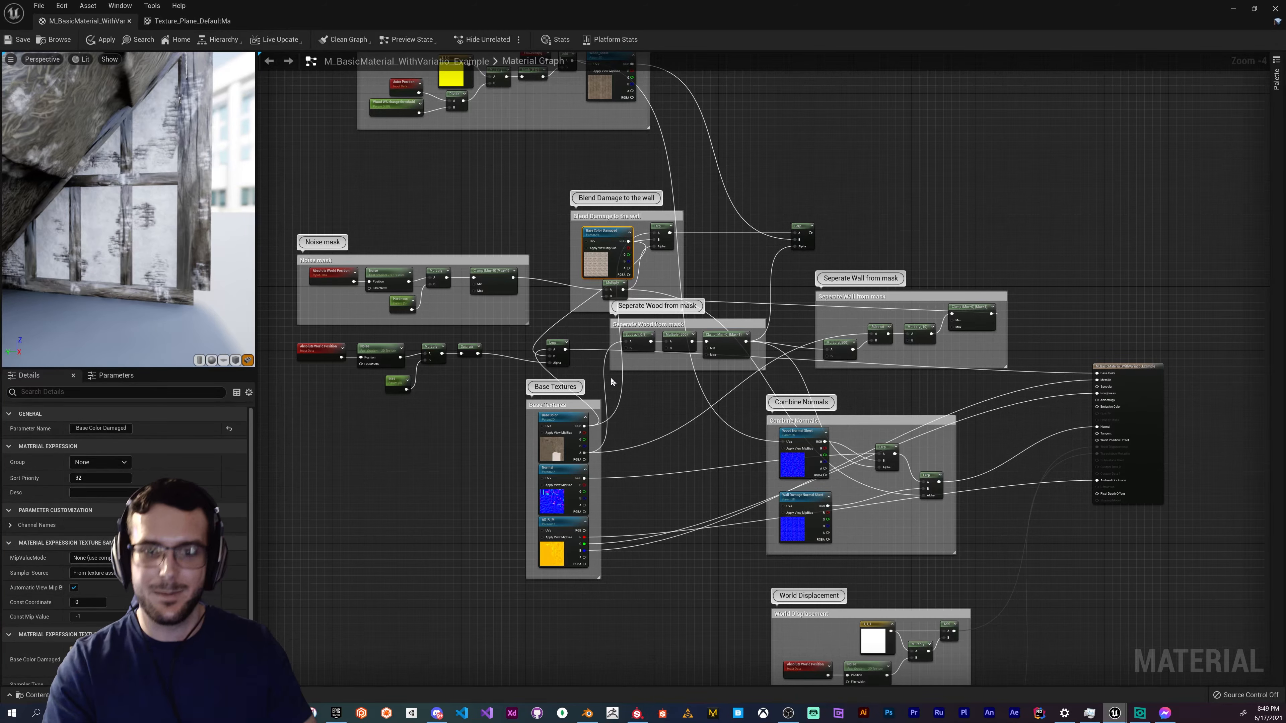
{"action": "right_click_drag", "start_coordinate": [512, 324], "coordinate": [520, 322]}
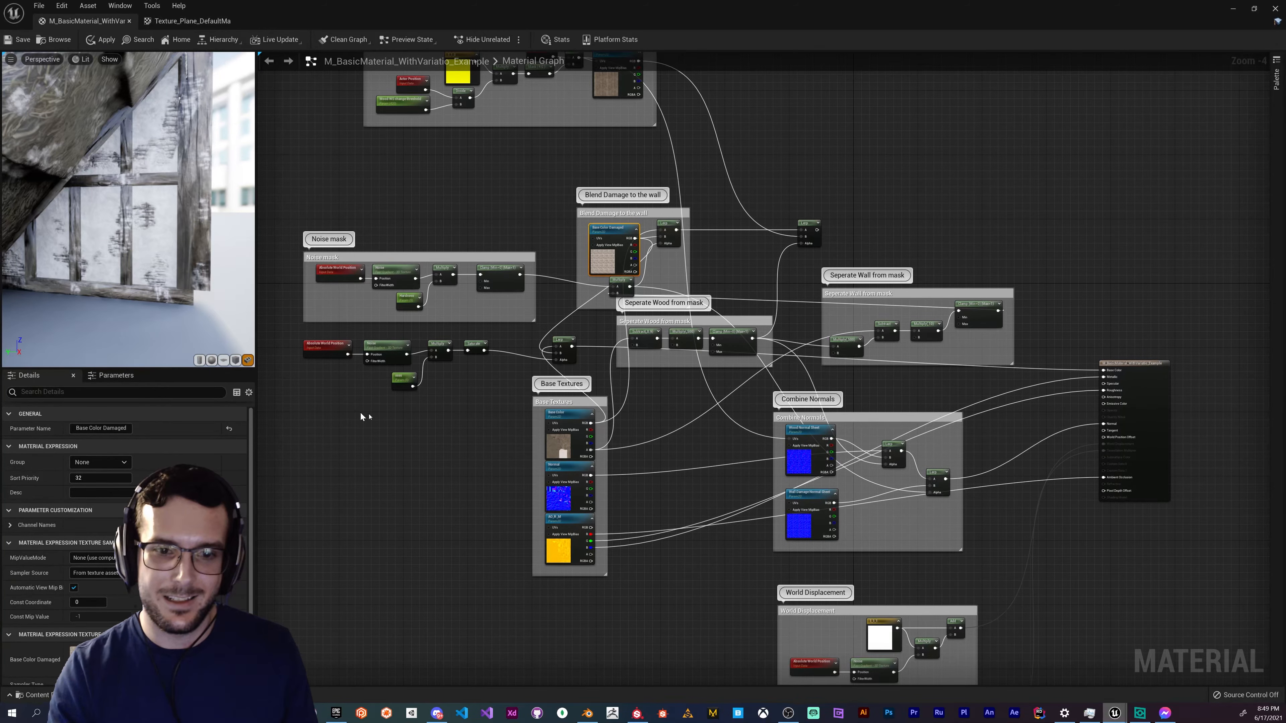
{"action": "scroll", "coordinate": [360, 412], "scroll_direction": "up", "scroll_amount": 5}
{"action": "left_click_drag", "start_coordinate": [518, 371], "coordinate": [708, 293]}
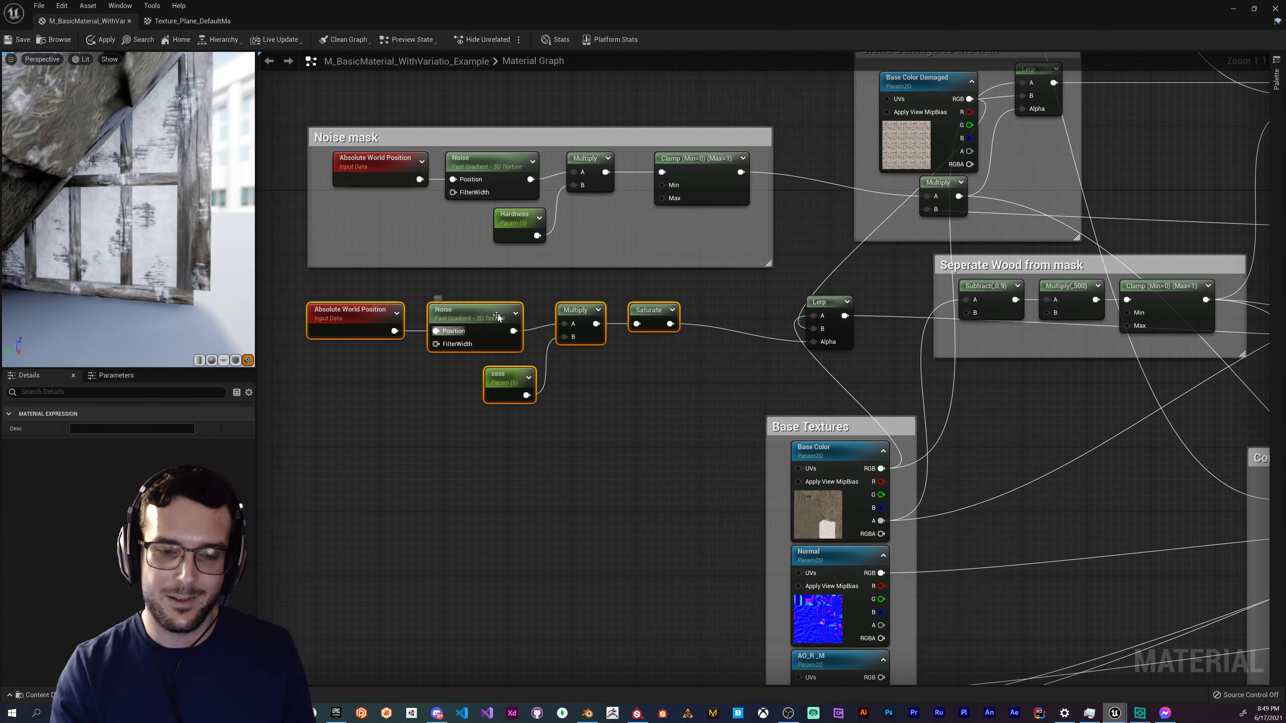
{"action": "right_click_drag", "start_coordinate": [819, 327], "coordinate": [572, 380]}
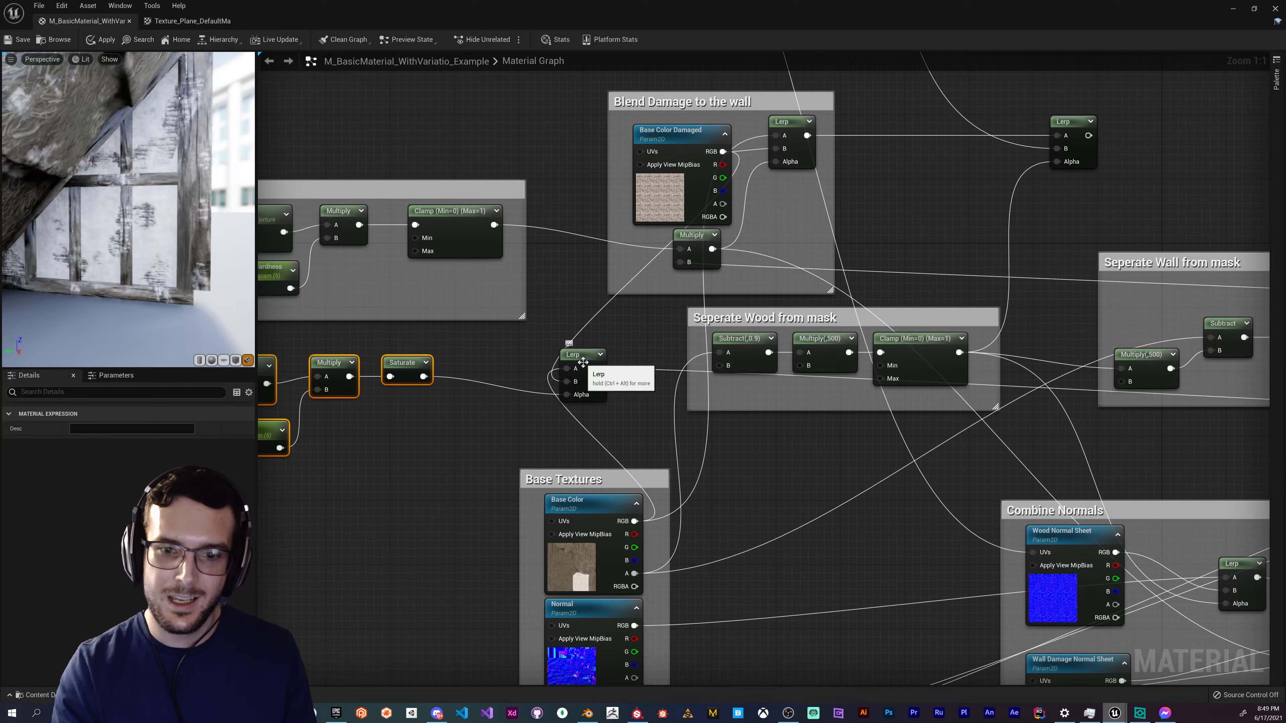
{"action": "left_click", "coordinate": [583, 365]}
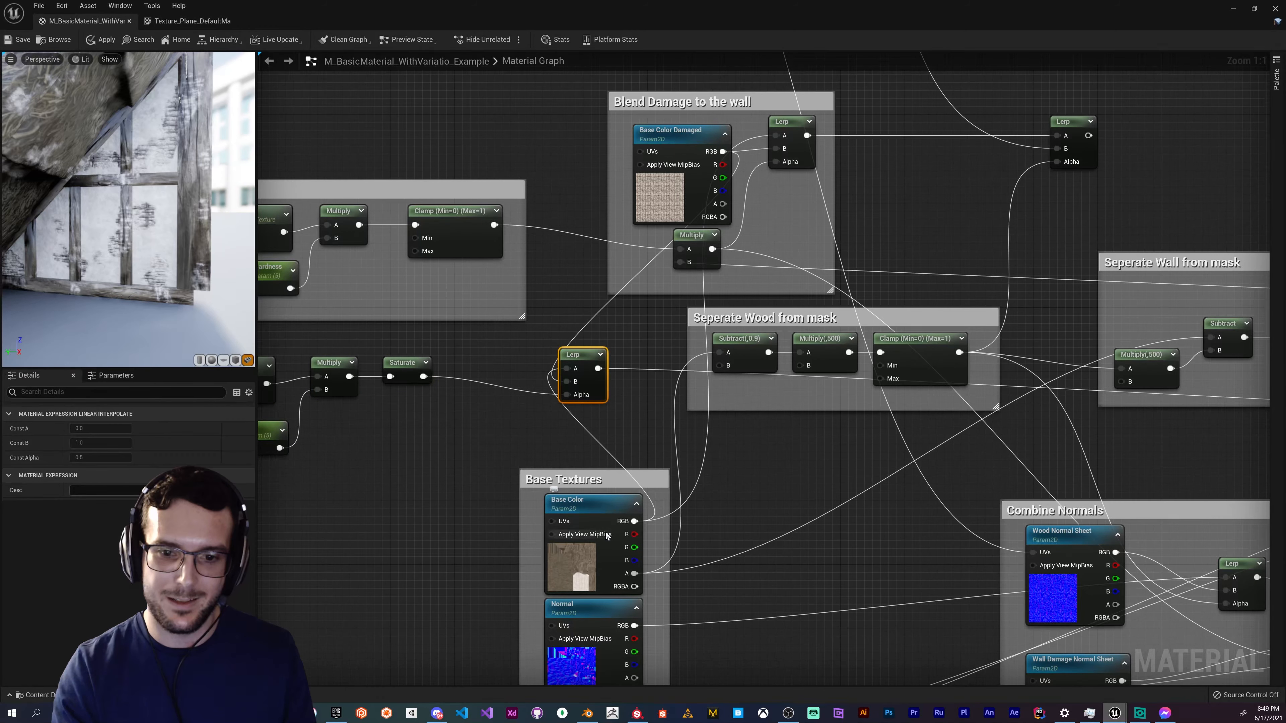
{"action": "left_click", "coordinate": [600, 501]}
{"action": "left_click", "coordinate": [679, 131]}
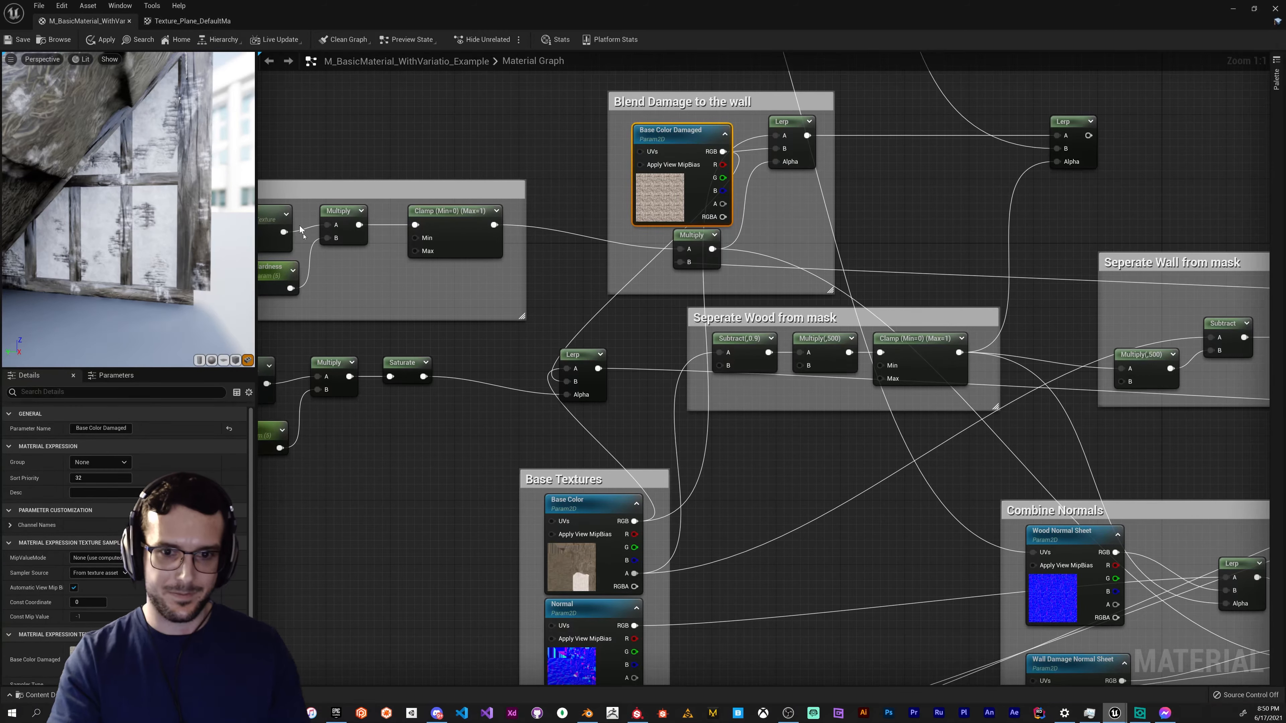
- Review the recreated chain from Absolute World Position through Noise, Multiply and Saturate to the Lerp node by selecting its nodes
{"action": "right_click_drag", "start_coordinate": [701, 440], "coordinate": [854, 445]}
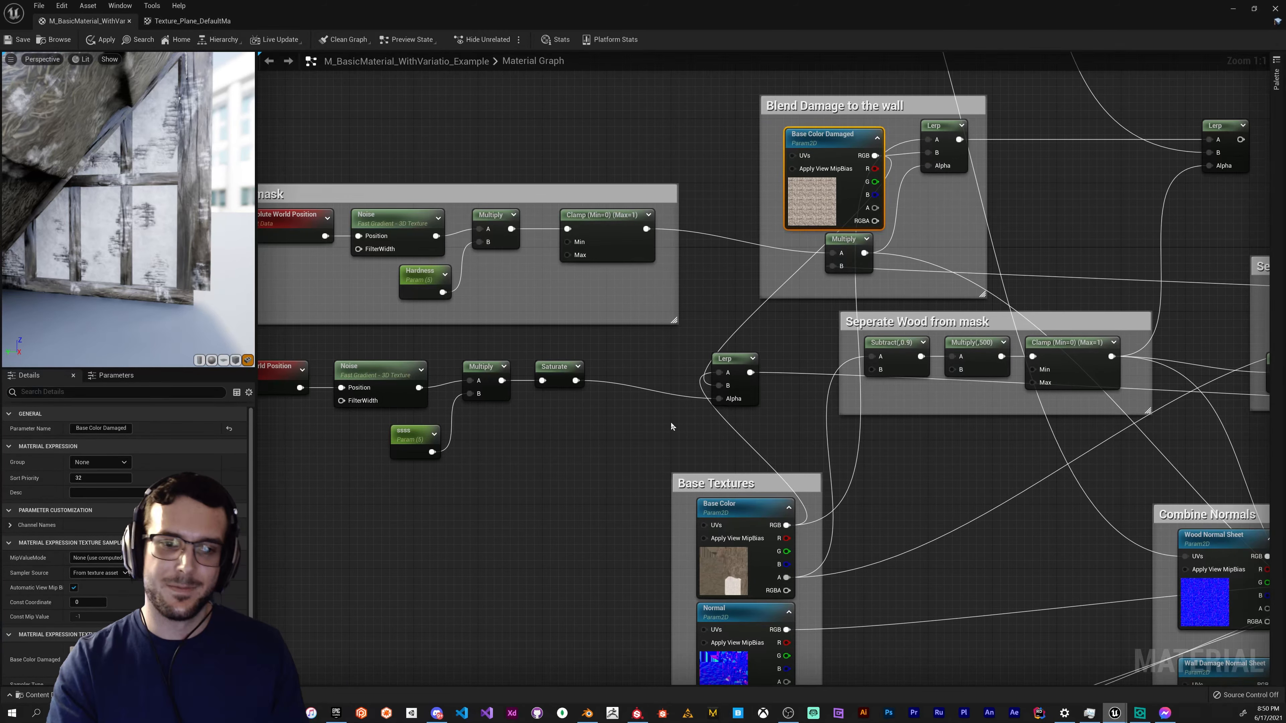
{"action": "scroll", "coordinate": [670, 421], "scroll_direction": "down", "scroll_amount": 1}
{"action": "right_click_drag", "start_coordinate": [547, 451], "coordinate": [610, 443]}
{"action": "left_click_drag", "start_coordinate": [319, 494], "coordinate": [639, 377]}
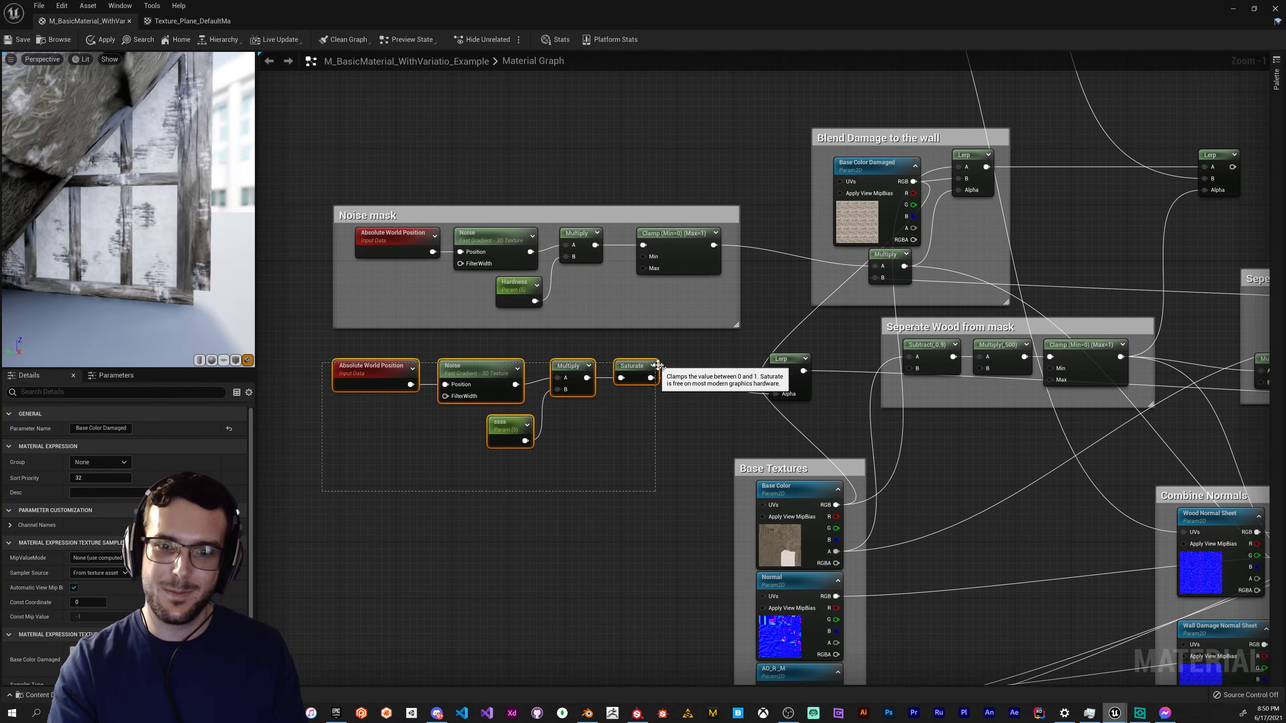
{"action": "left_click", "coordinate": [783, 359], "text": "shift"}
{"action": "scroll", "coordinate": [348, 375], "scroll_direction": "down", "scroll_amount": 1}
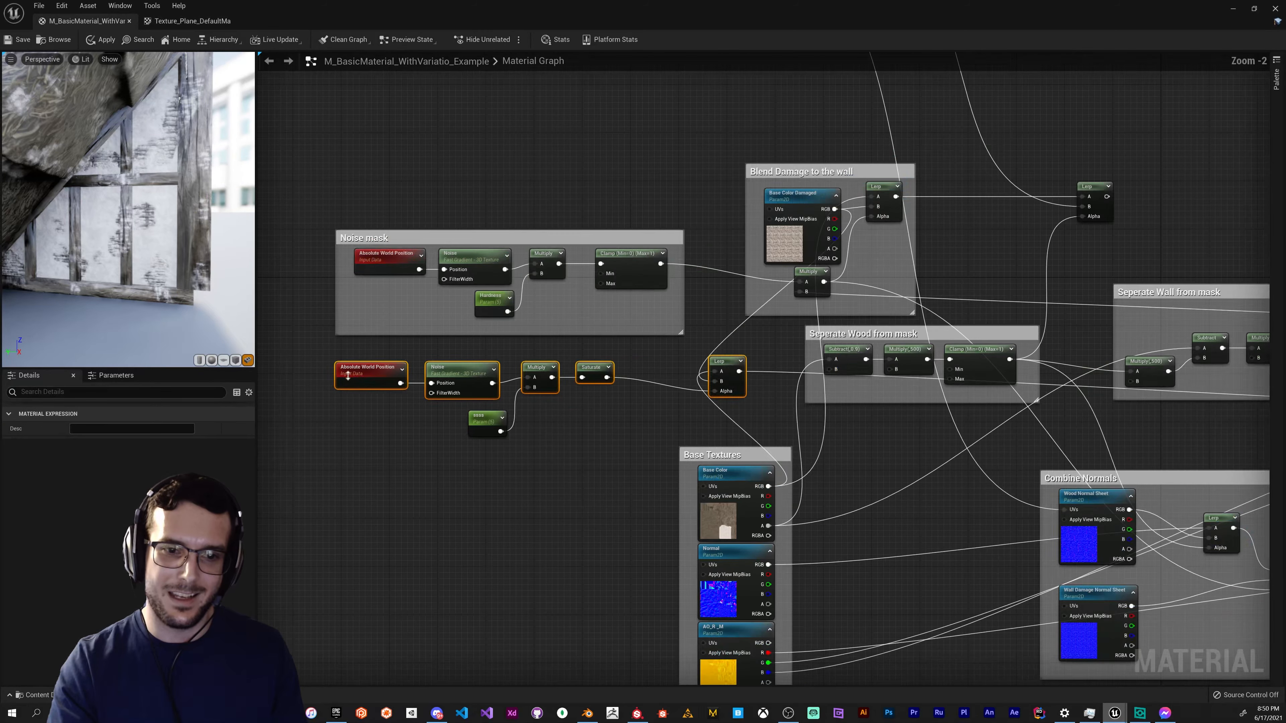
{"action": "left_click_drag", "start_coordinate": [350, 456], "coordinate": [719, 366]}
{"action": "left_click", "coordinate": [582, 430]}
{"action": "left_click_drag", "start_coordinate": [338, 436], "coordinate": [719, 366]}
{"action": "left_click", "coordinate": [600, 444]}
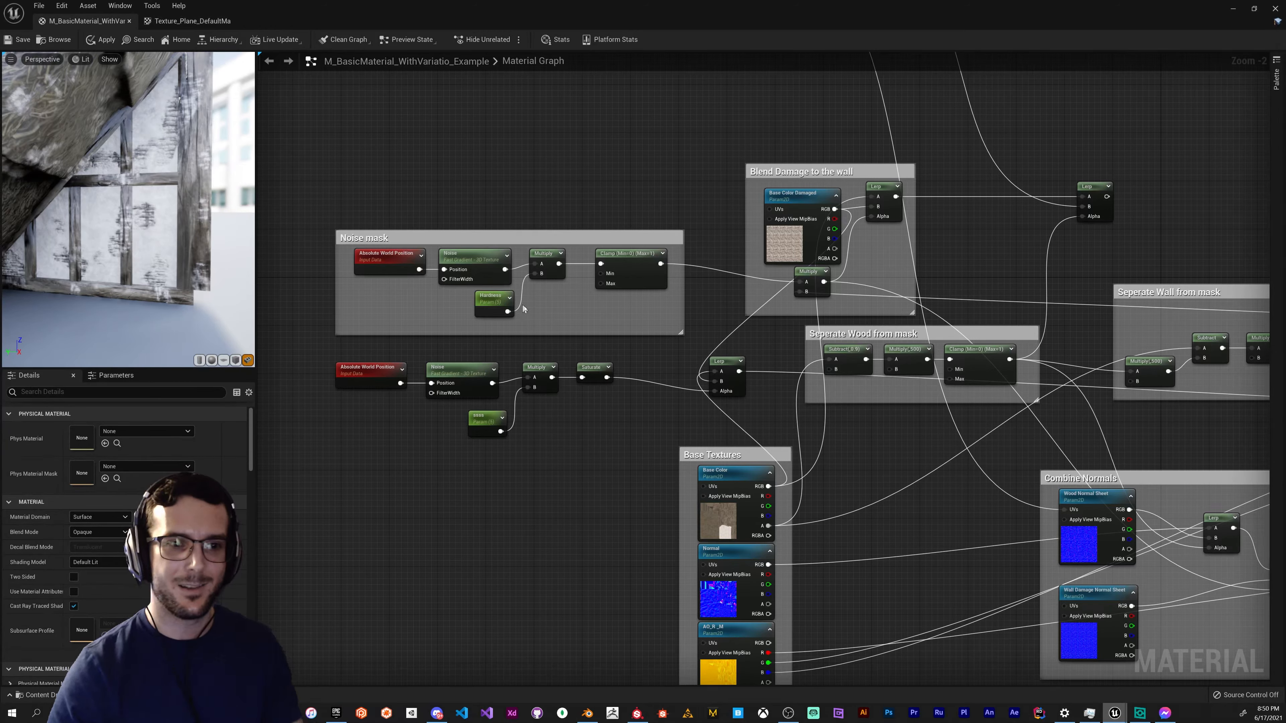
- Compare the recreated noise chain with the Noise mask, Blend Damage to the wall and Seperate Wood from mask groups
{"action": "right_click_drag", "start_coordinate": [906, 359], "coordinate": [679, 370]}
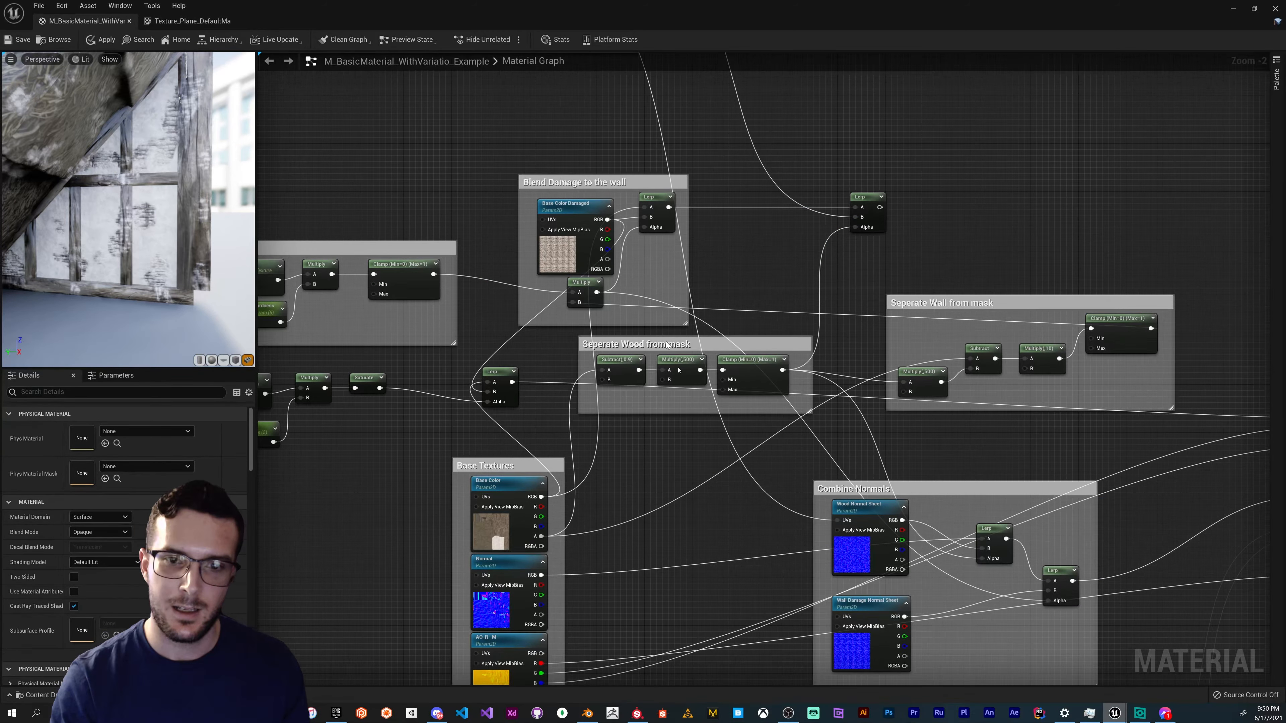
{"action": "right_click_drag", "start_coordinate": [429, 405], "coordinate": [645, 361]}
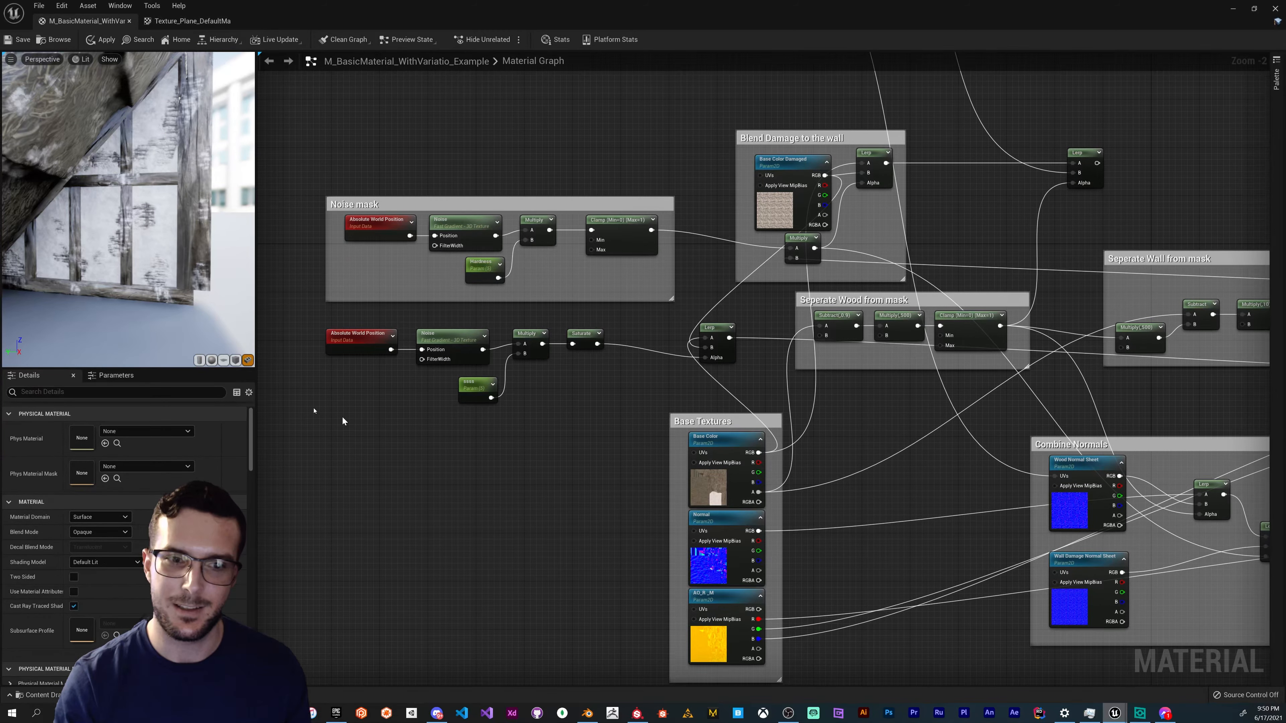
{"action": "left_click_drag", "start_coordinate": [478, 371], "coordinate": [643, 336]}
{"action": "left_click", "coordinate": [785, 388]}
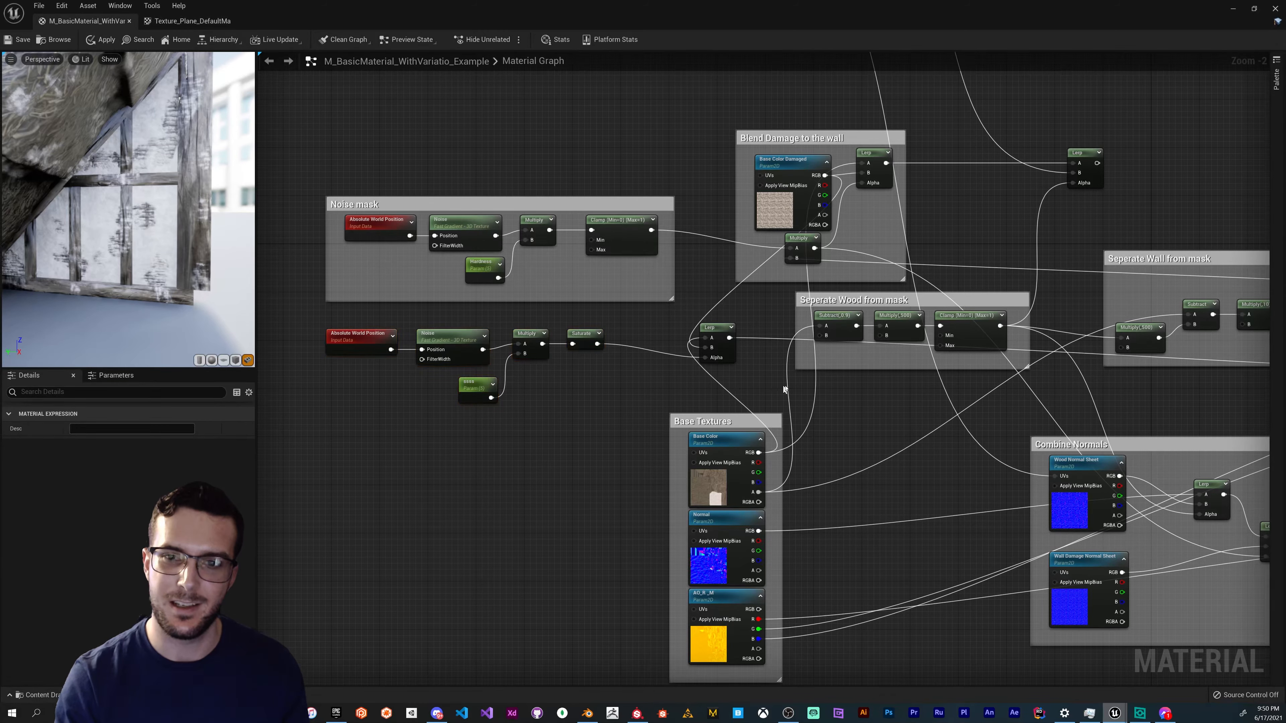
{"action": "right_click_drag", "start_coordinate": [797, 375], "coordinate": [723, 388]}
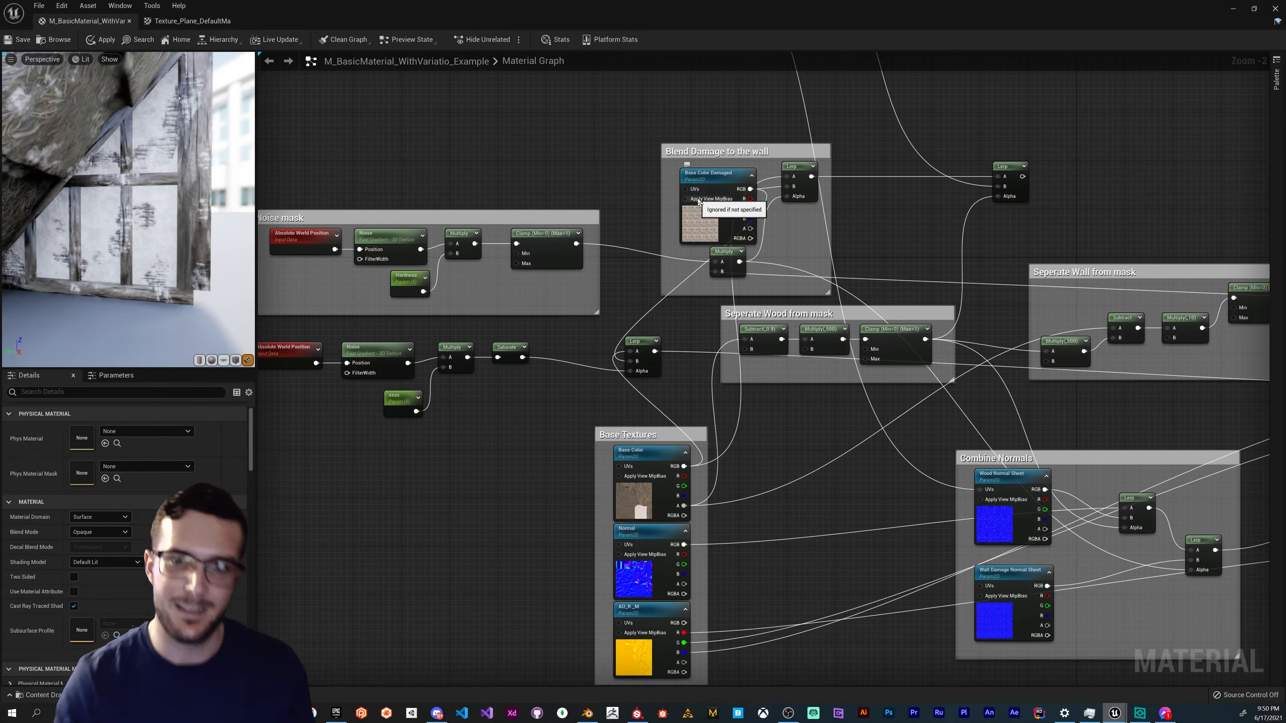
{"action": "right_click_drag", "start_coordinate": [739, 148], "coordinate": [487, 200]}
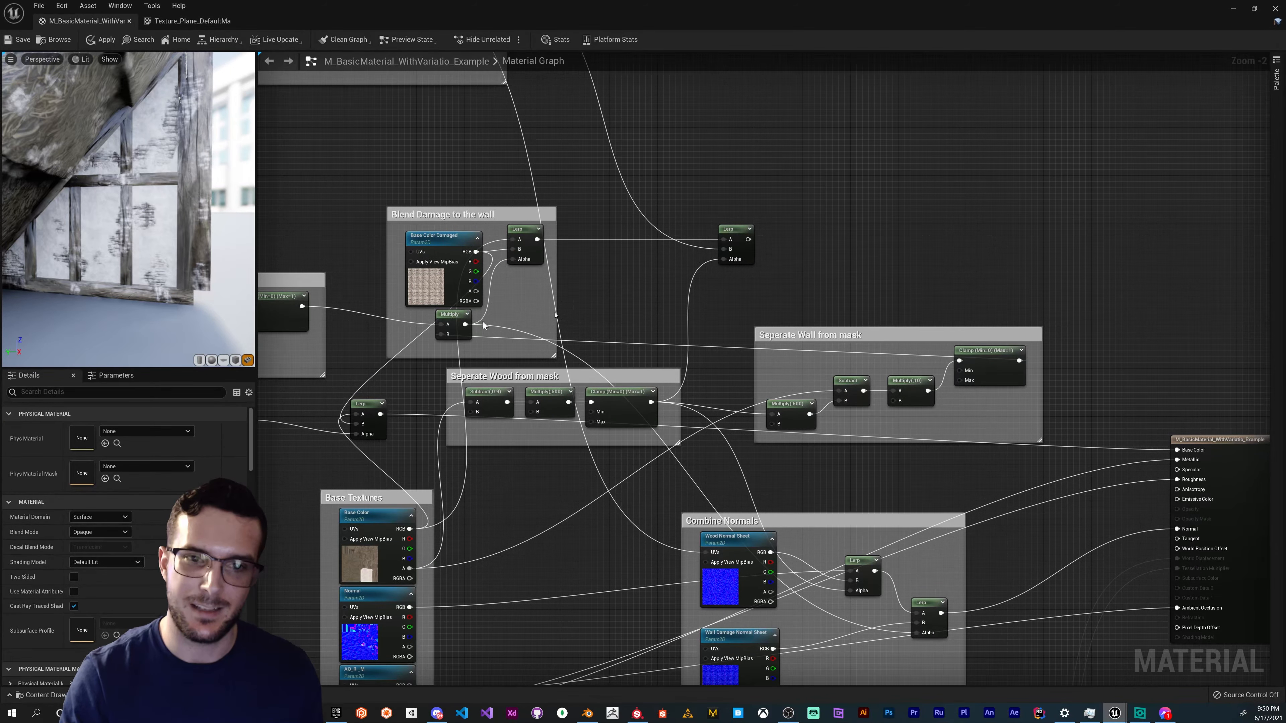
{"action": "right_click_drag", "start_coordinate": [729, 316], "coordinate": [674, 316]}
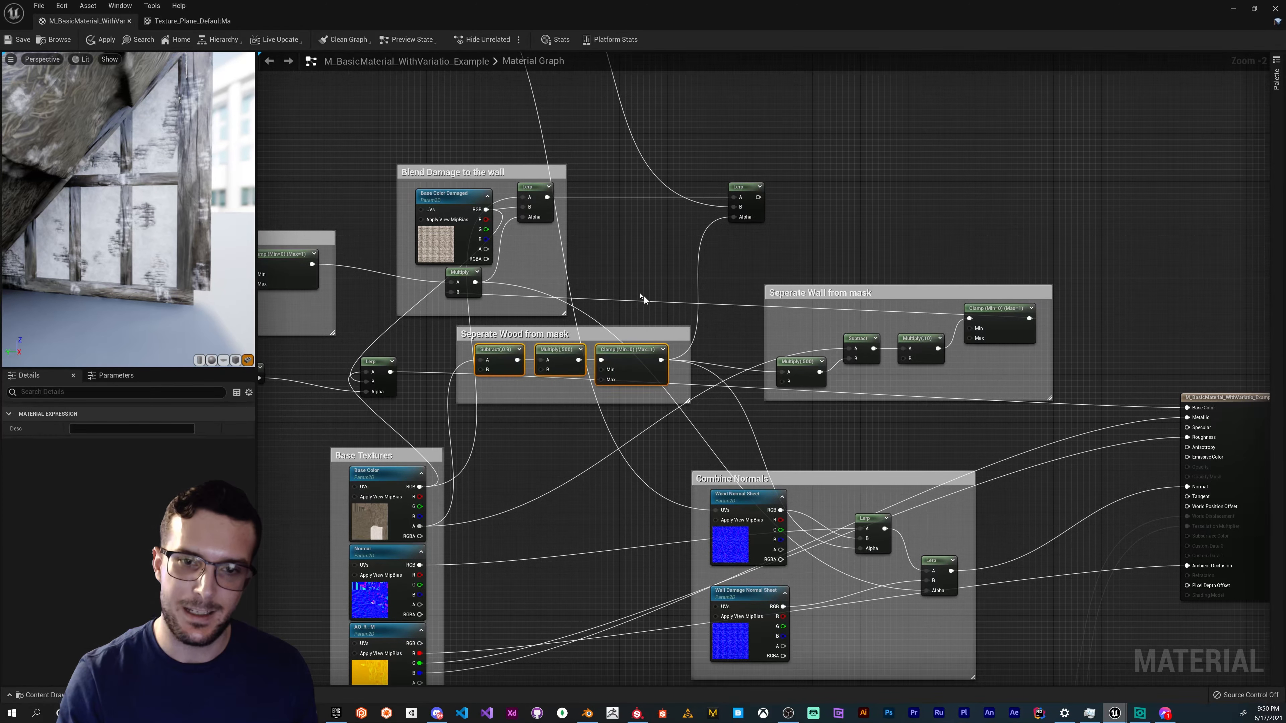
{"action": "right_click_drag", "start_coordinate": [616, 280], "coordinate": [836, 276]}
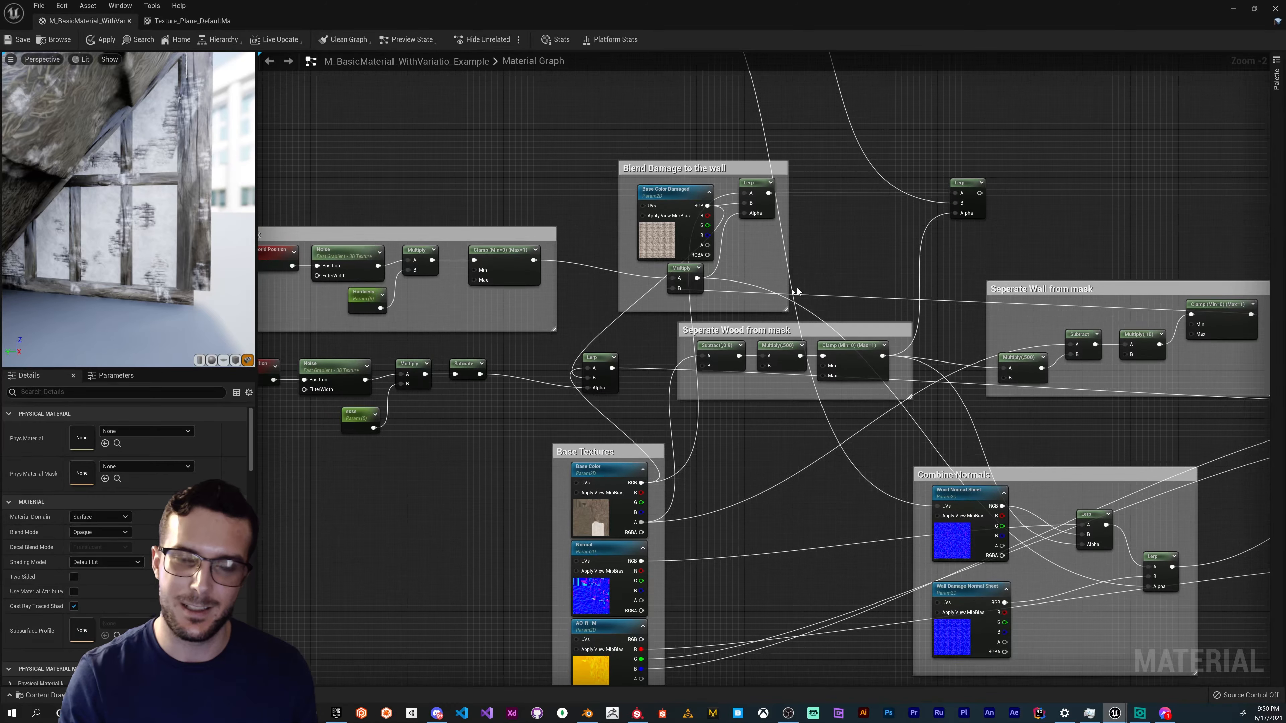
{"action": "right_click_drag", "start_coordinate": [762, 410], "coordinate": [687, 409]}
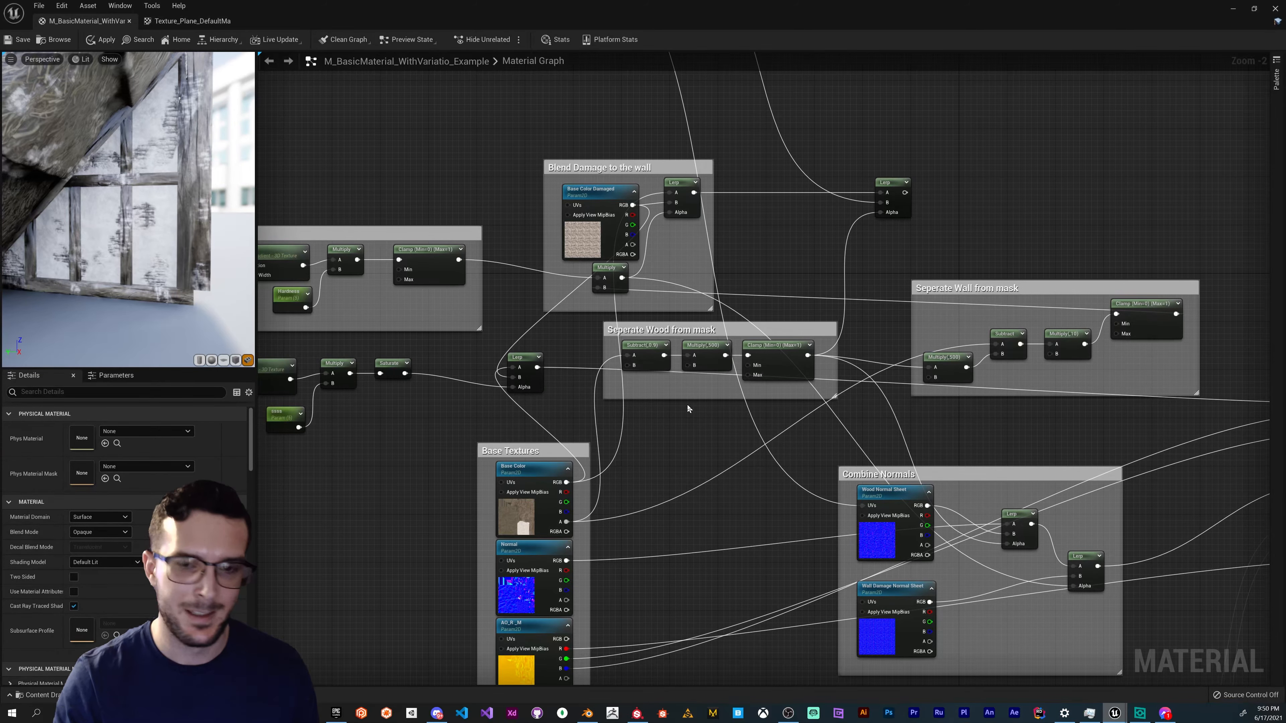
{"action": "right_click_drag", "start_coordinate": [431, 372], "coordinate": [554, 415]}
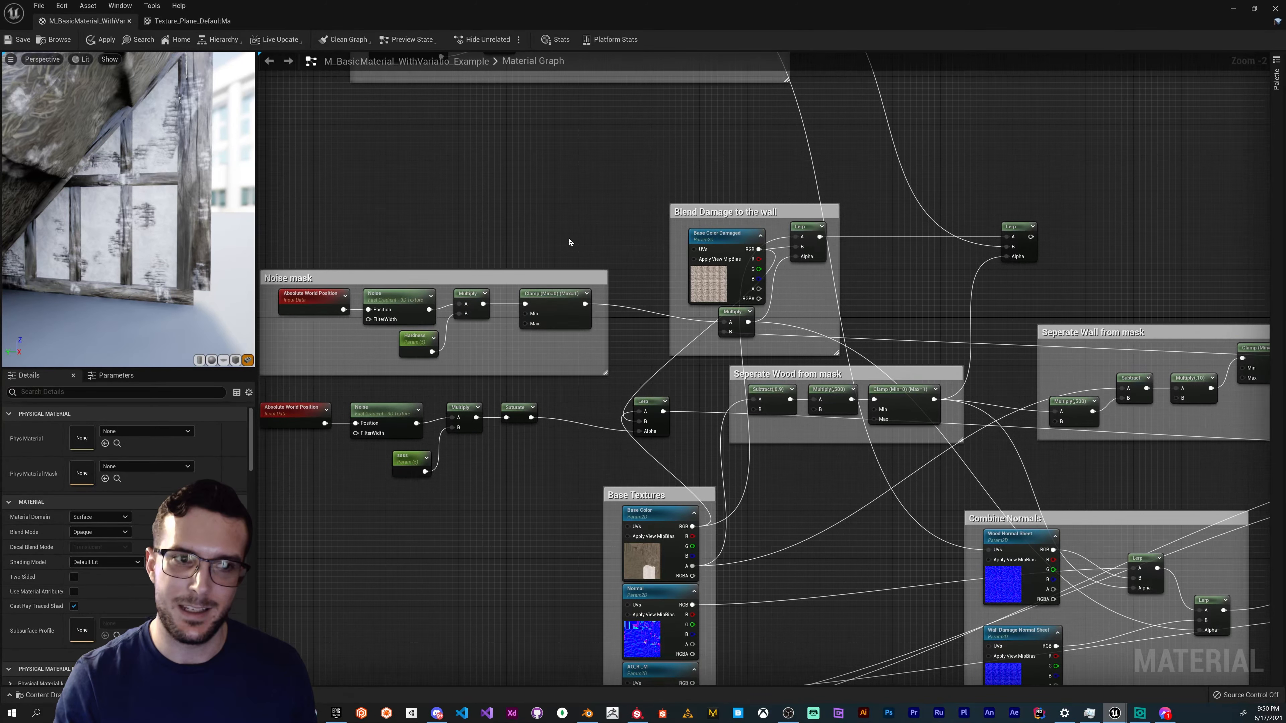
- Inspect the damage blend on the wall and wooden beams from several angles in the material preview
{"action": "left_click_drag", "start_coordinate": [190, 215], "coordinate": [114, 215]}
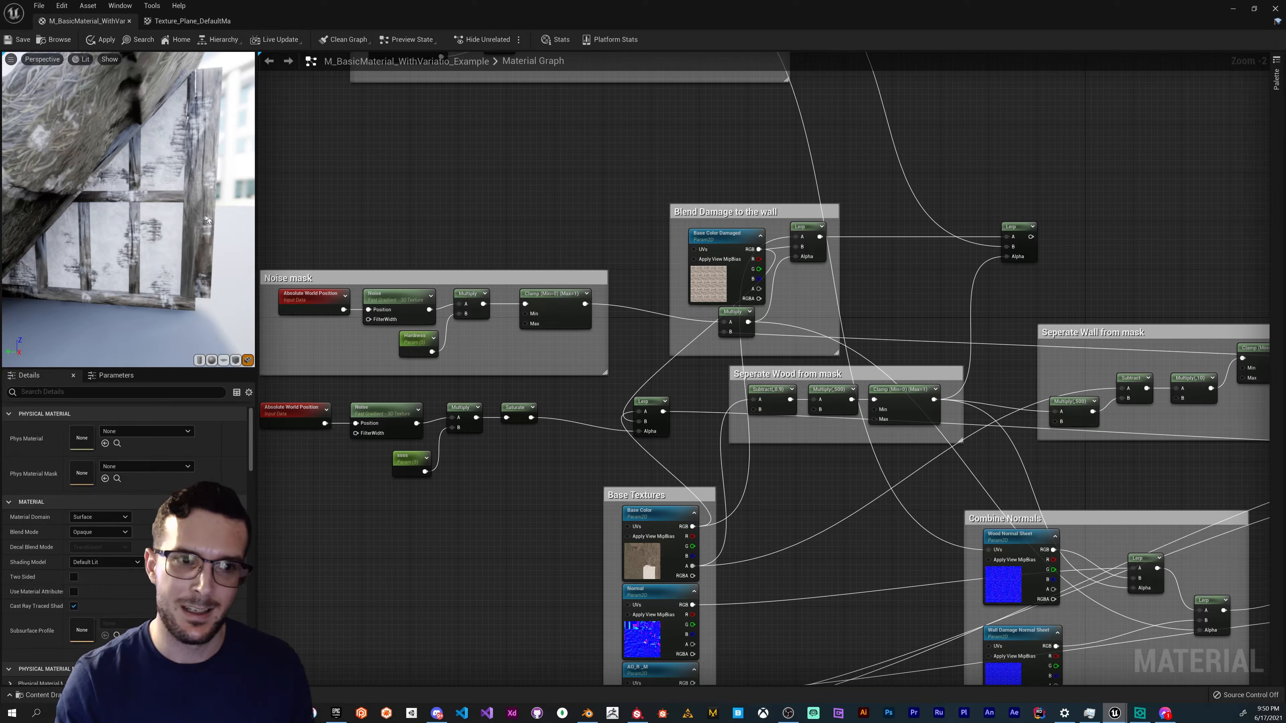
{"action": "left_click_drag", "start_coordinate": [206, 219], "coordinate": [178, 199]}
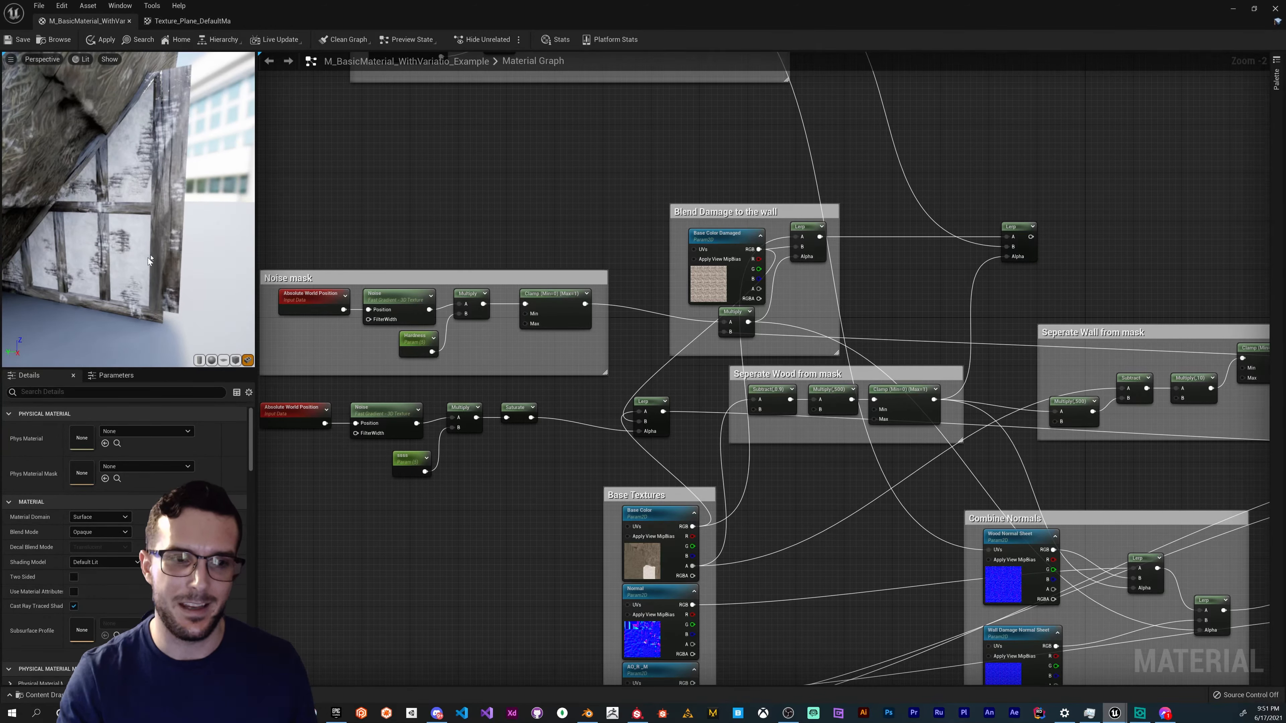
{"action": "mouse_move", "coordinate": [112, 234]}
{"action": "left_mouse_down"}
{"action": "mouse_move", "coordinate": [187, 230]}
{"action": "mouse_move", "coordinate": [94, 226]}
{"action": "mouse_move", "coordinate": [131, 218]}
{"action": "mouse_move", "coordinate": [112, 233]}
{"action": "left_mouse_up"}
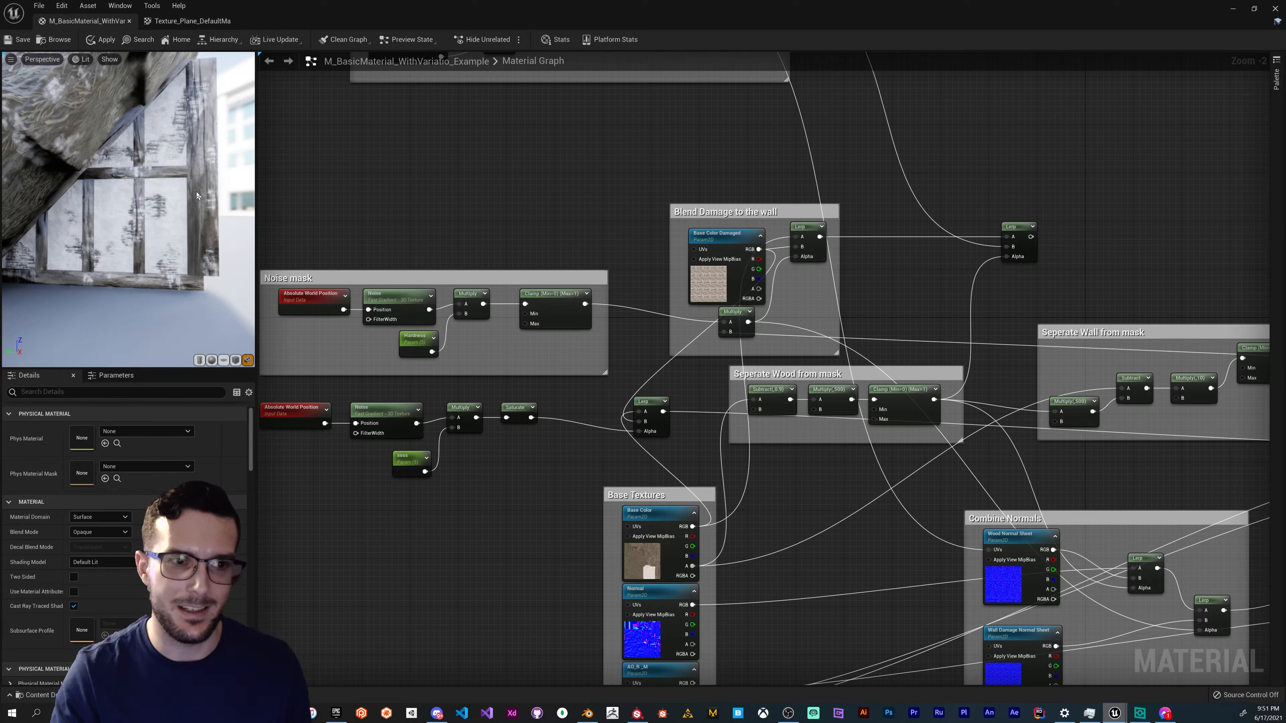
{"action": "left_click_drag", "start_coordinate": [197, 192], "coordinate": [164, 217]}
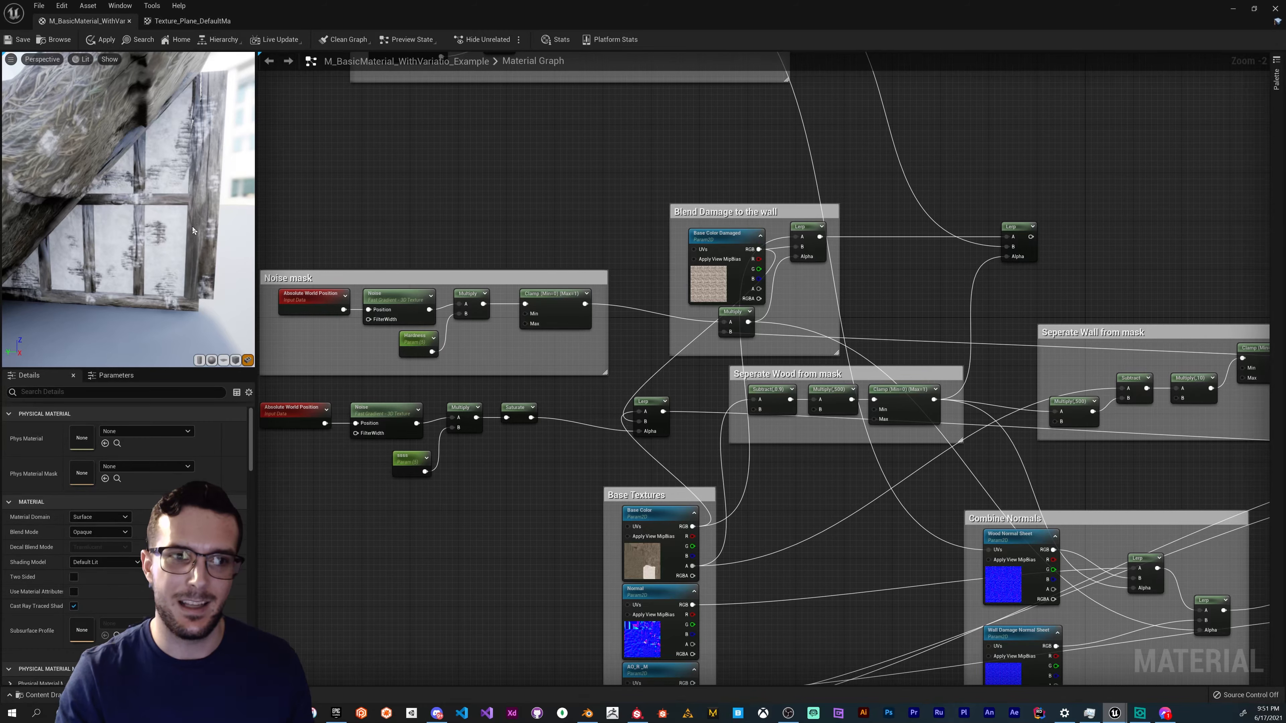
{"action": "left_click_drag", "start_coordinate": [188, 251], "coordinate": [172, 239]}
{"action": "right_click_drag", "start_coordinate": [803, 326], "coordinate": [793, 288]}
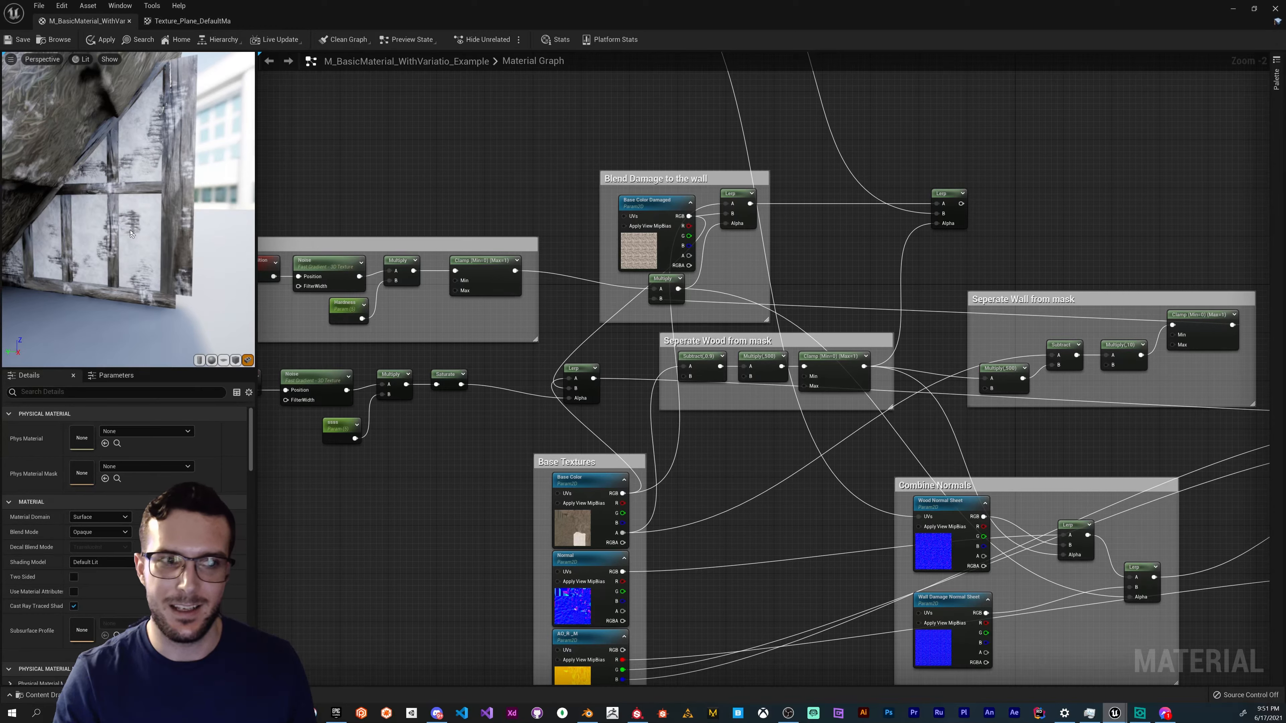
{"action": "left_click_drag", "start_coordinate": [131, 233], "coordinate": [139, 235]}
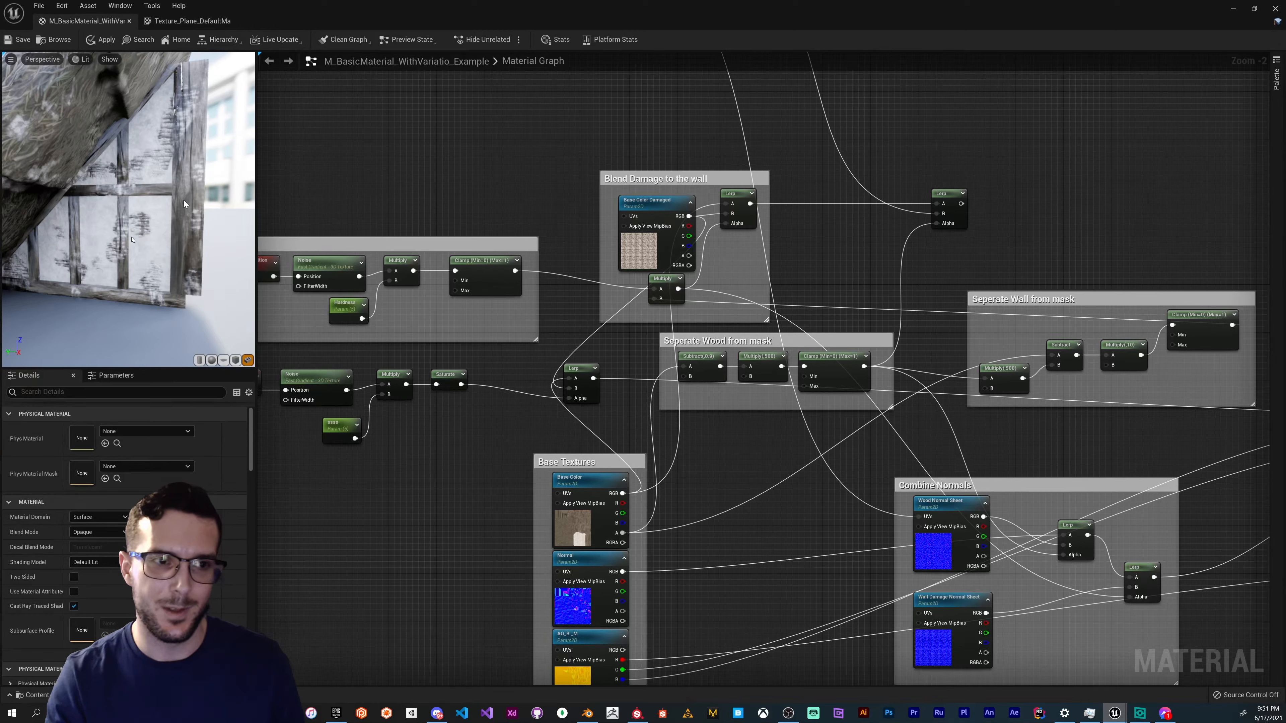
{"action": "left_click_drag", "start_coordinate": [184, 200], "coordinate": [131, 204]}
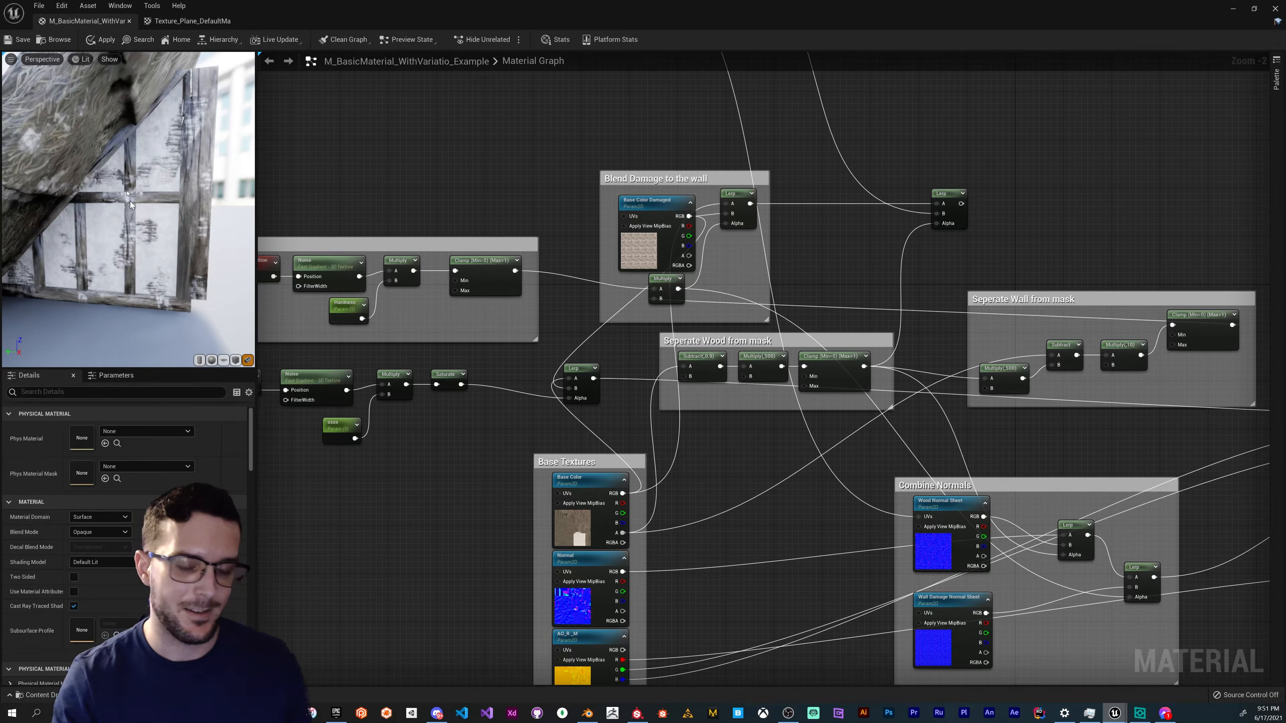
- Switch to Substance Painter and check the opacity of Fill layer 1 in the wattle and daub folder
{"action": "right_click_drag", "start_coordinate": [692, 451], "coordinate": [666, 440]}
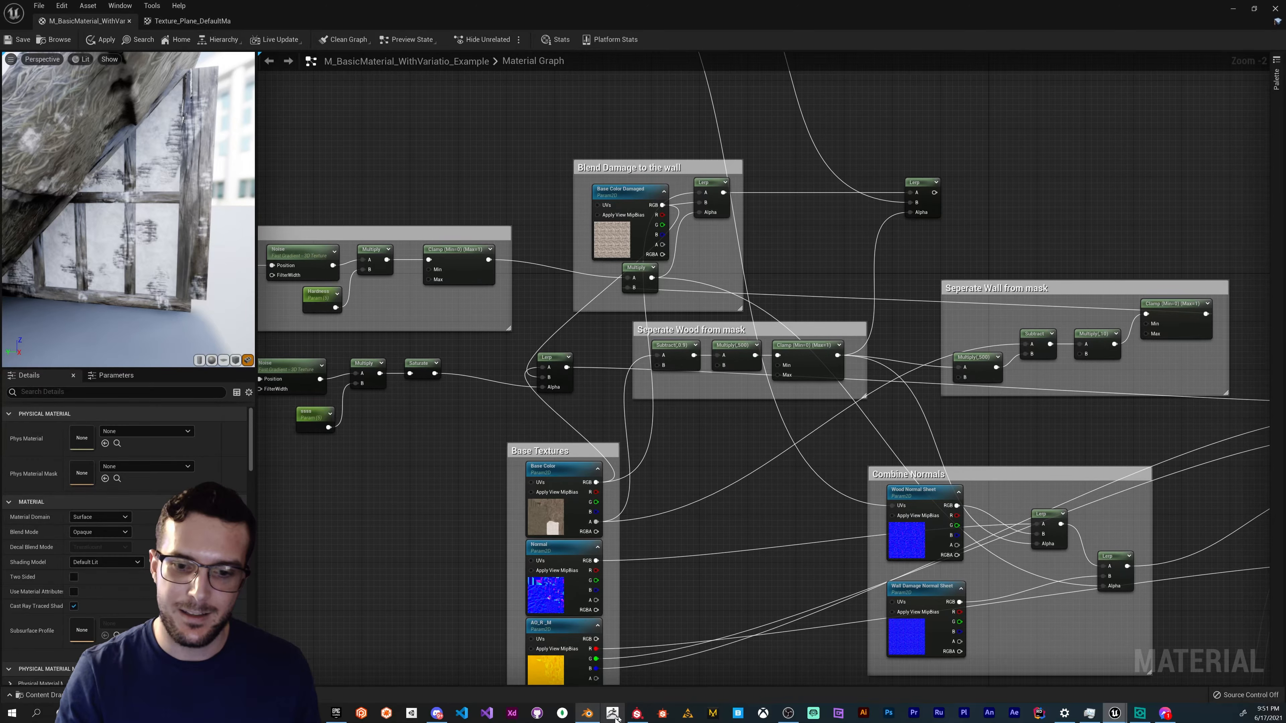
{"action": "left_click", "coordinate": [637, 714]}
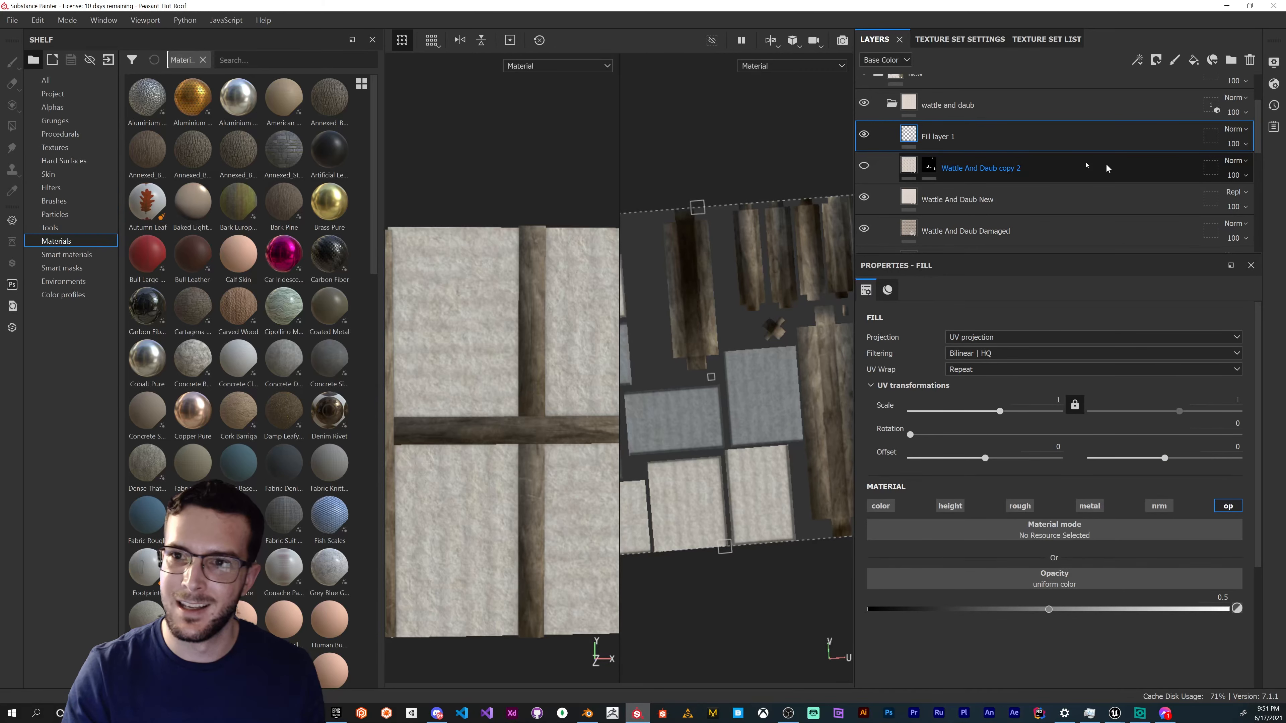
{"action": "scroll", "coordinate": [1006, 147], "scroll_direction": "up", "scroll_amount": 1}
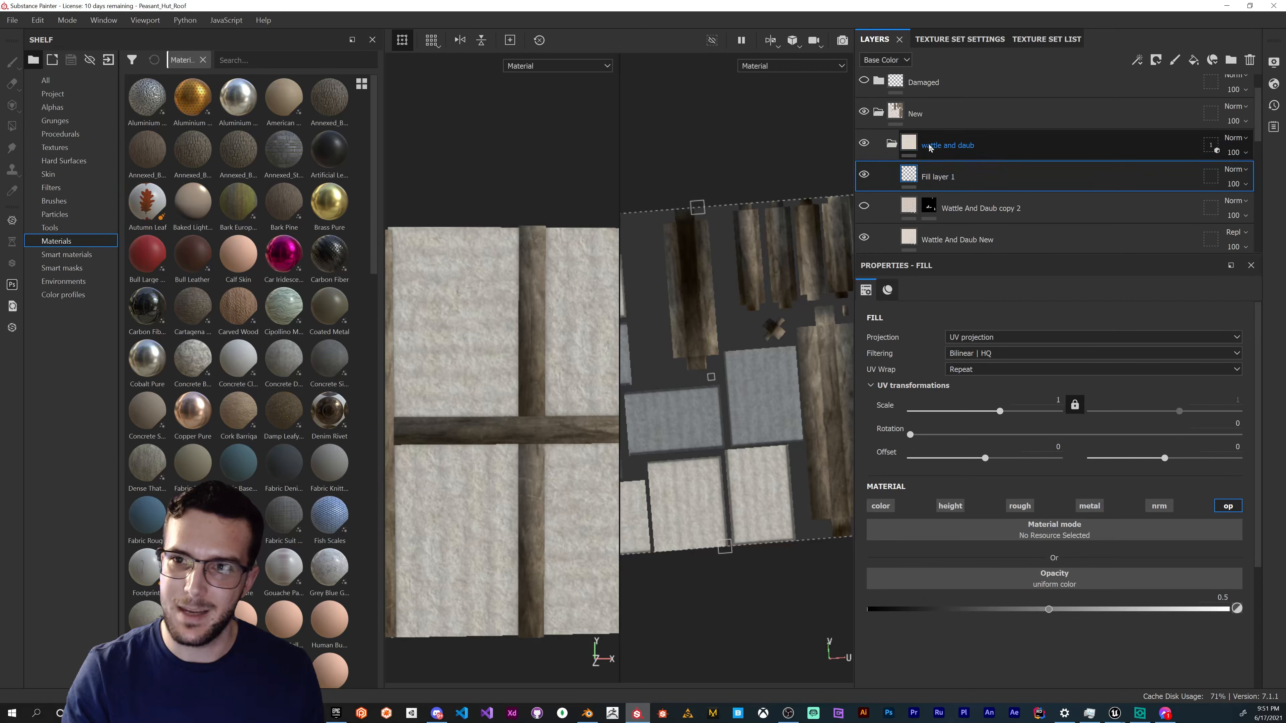
{"action": "scroll", "coordinate": [675, 429], "scroll_direction": "up", "scroll_amount": 1}
{"action": "scroll", "coordinate": [709, 431], "scroll_direction": "down", "scroll_amount": 4}
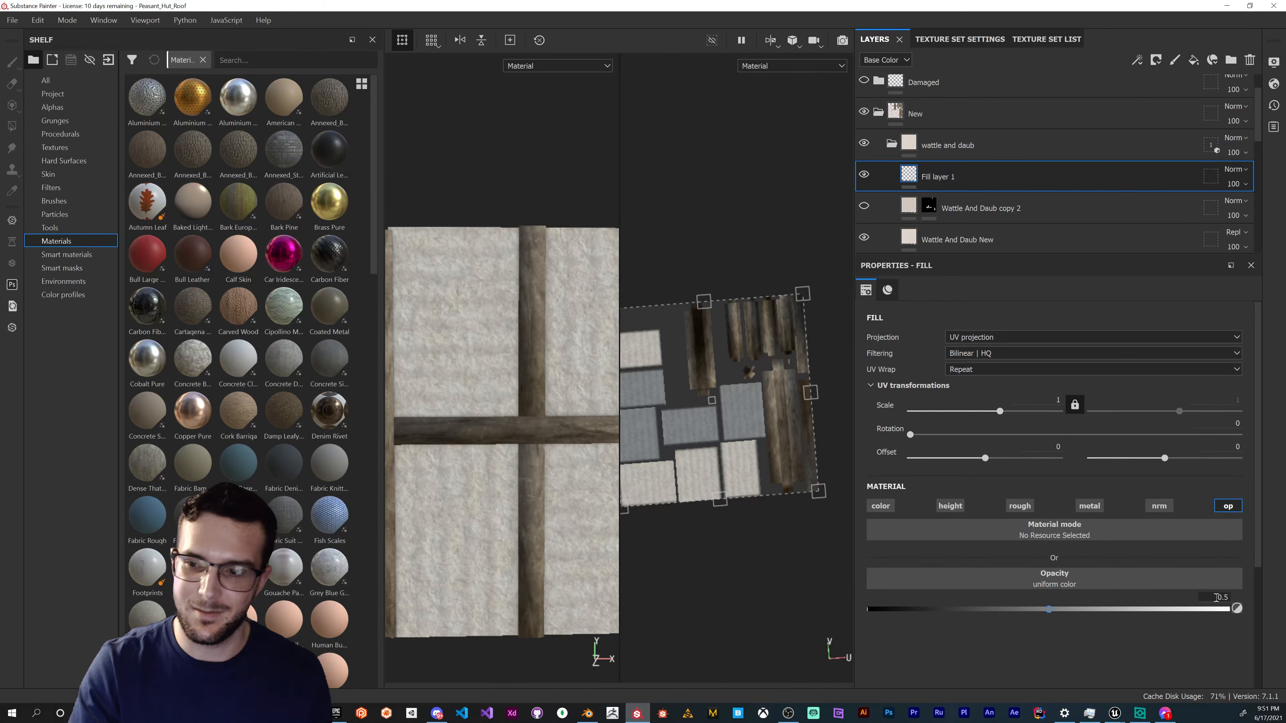
- Check the opacity of Fill layer 1 in the Planks and Thatch folders and return to Unreal Engine
{"action": "left_click", "coordinate": [892, 144]}
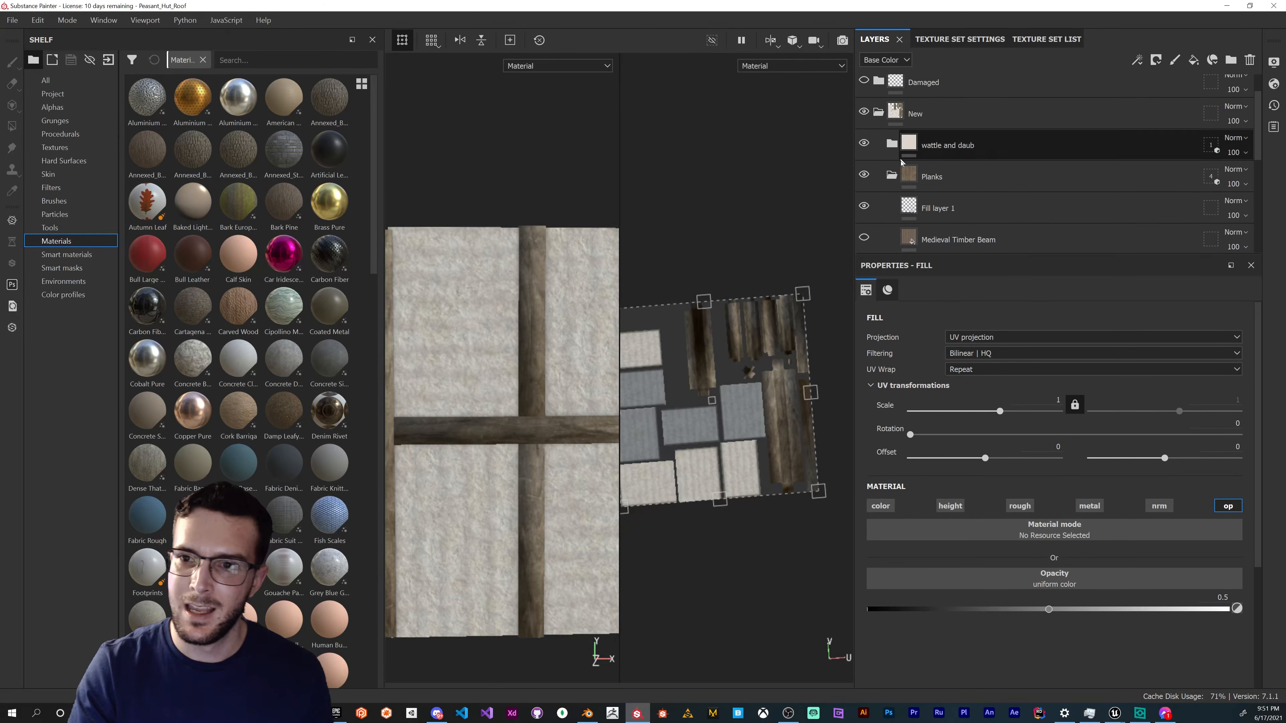
{"action": "left_click", "coordinate": [914, 207]}
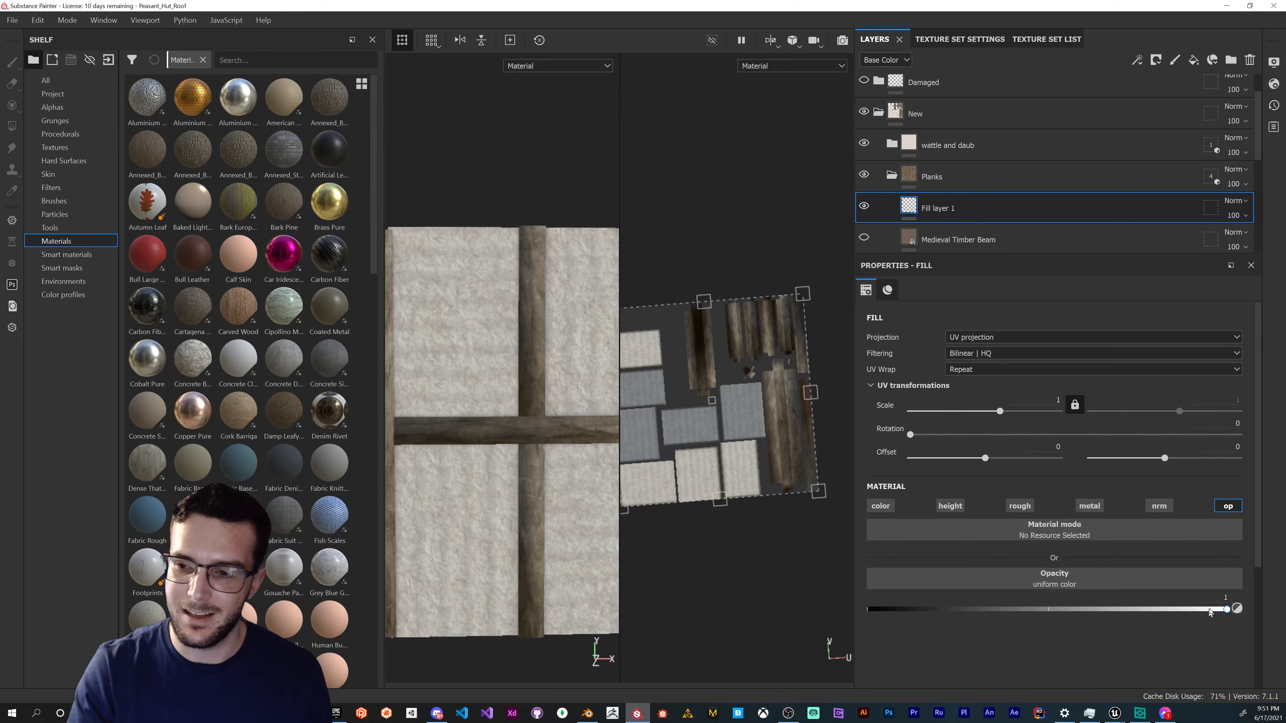
{"action": "left_click", "coordinate": [893, 175]}
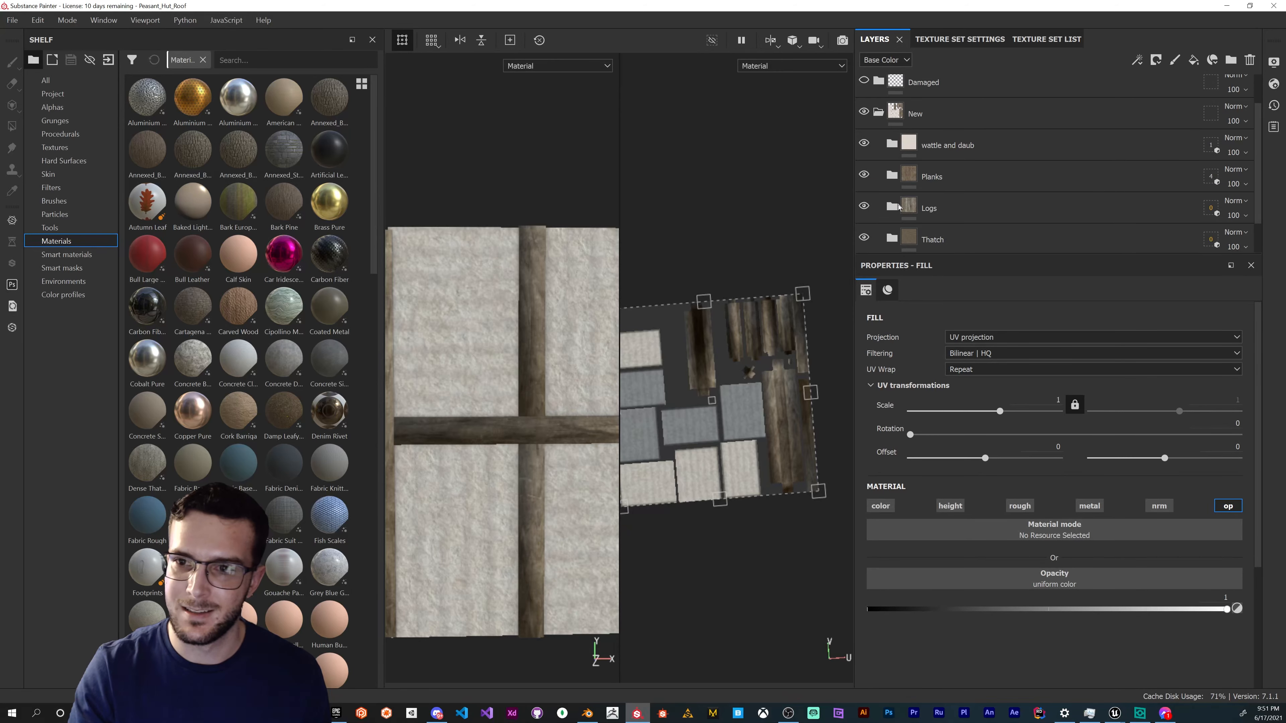
{"action": "left_click", "coordinate": [893, 239]}
{"action": "scroll", "coordinate": [911, 193], "scroll_direction": "down", "scroll_amount": 2}
{"action": "left_click", "coordinate": [937, 190]}
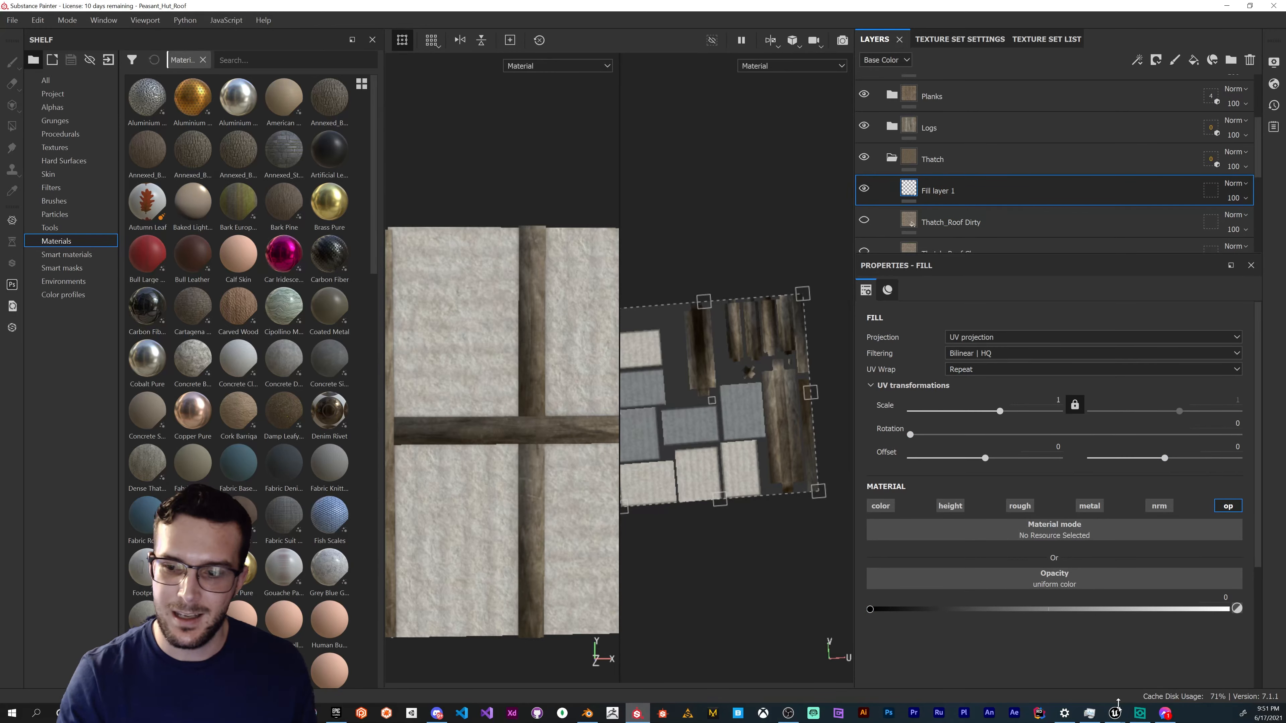
{"action": "left_click", "coordinate": [1114, 712]}
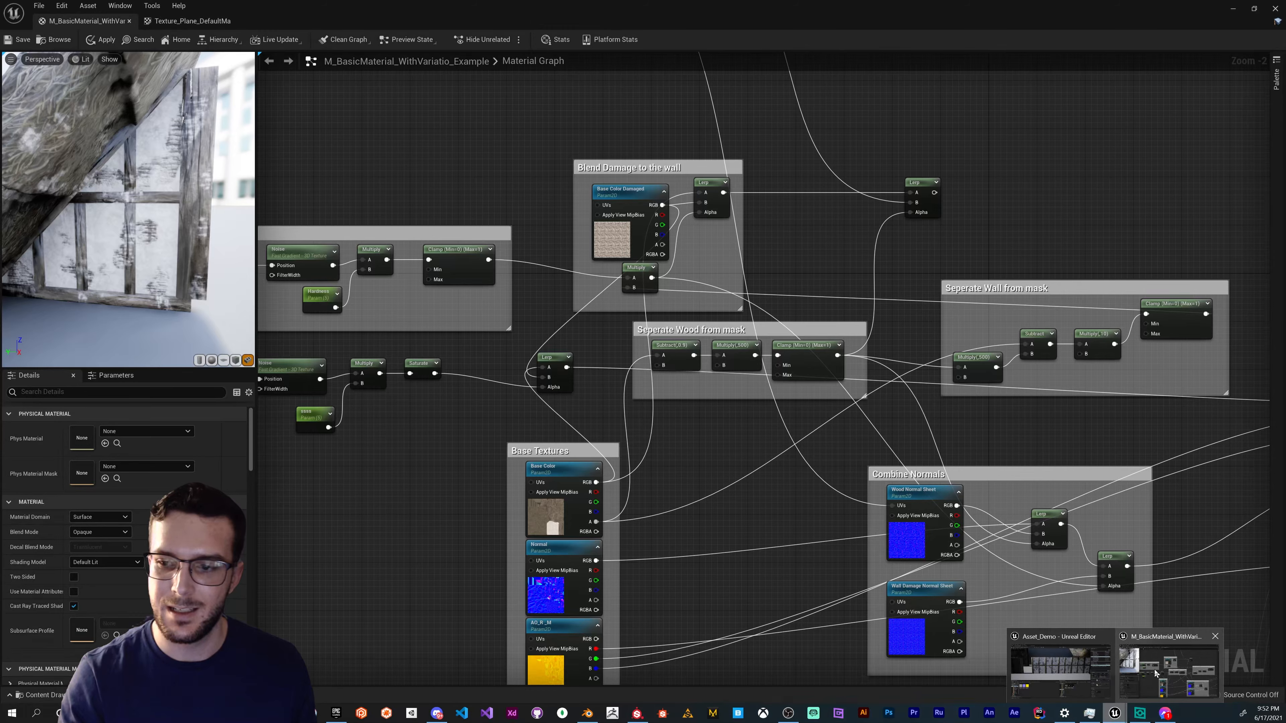
- Return to the Unreal material graph and trace the Base Color alpha into the Seperate Wood from mask group
{"action": "left_click", "coordinate": [1156, 673]}
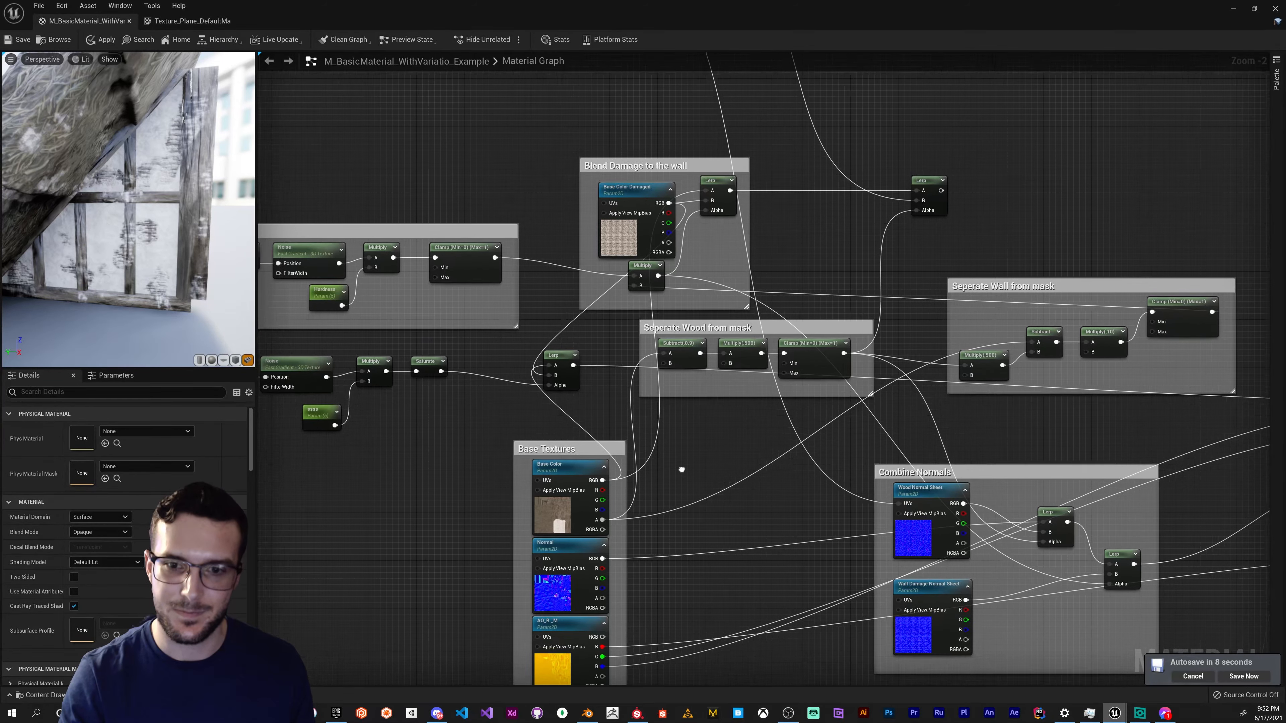
{"action": "right_click_drag", "start_coordinate": [681, 468], "coordinate": [633, 484]}
{"action": "scroll", "coordinate": [632, 484], "scroll_direction": "up", "scroll_amount": 2}
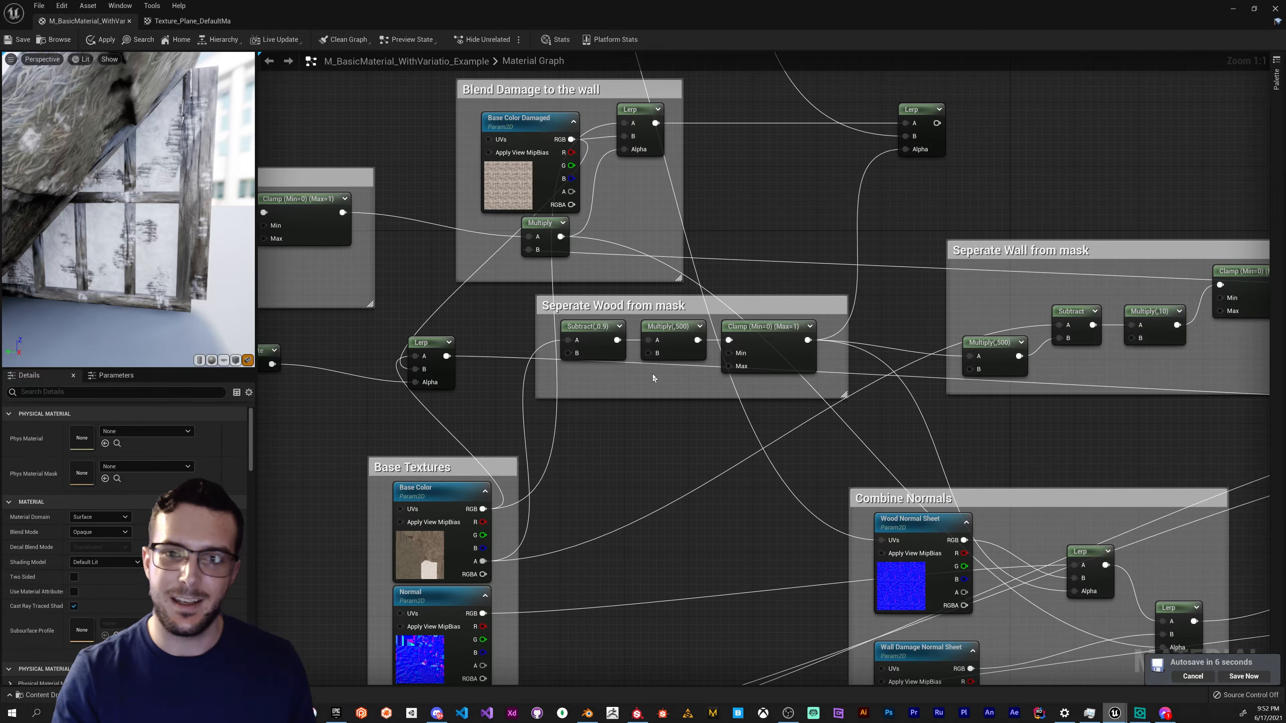
{"action": "right_click_drag", "start_coordinate": [593, 413], "coordinate": [538, 427]}
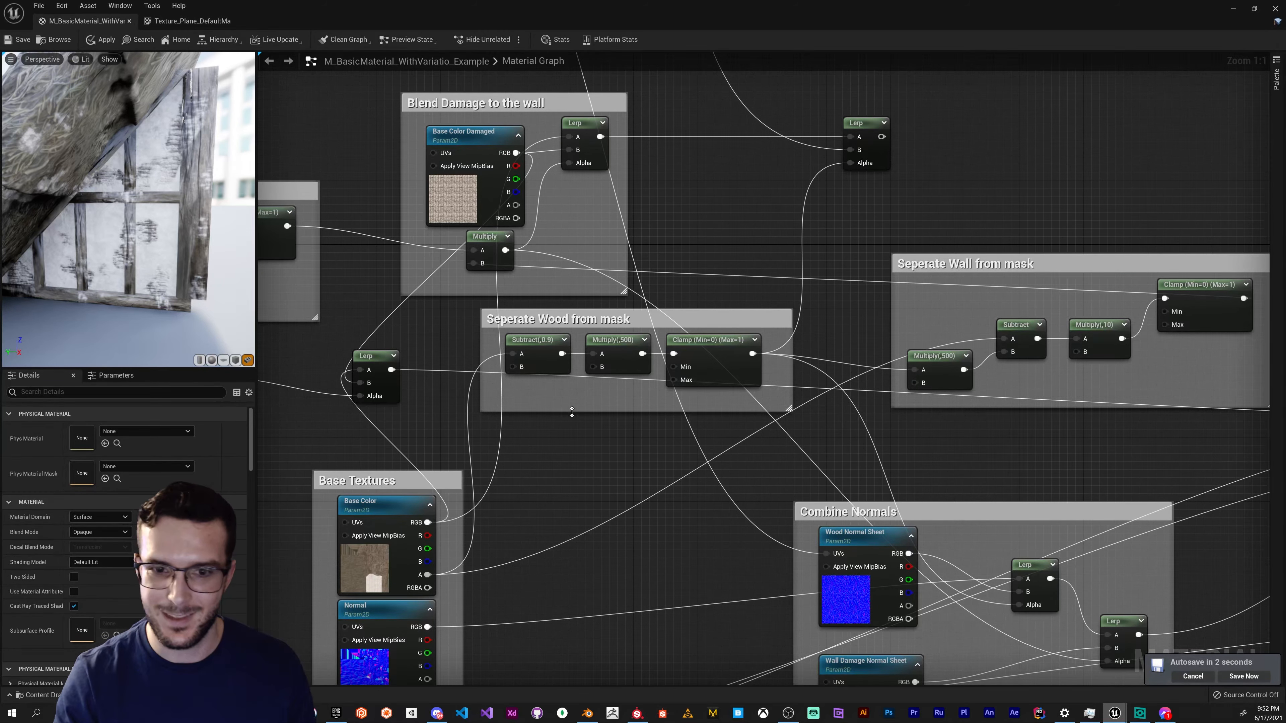
{"action": "right_click_drag", "start_coordinate": [582, 408], "coordinate": [549, 403]}
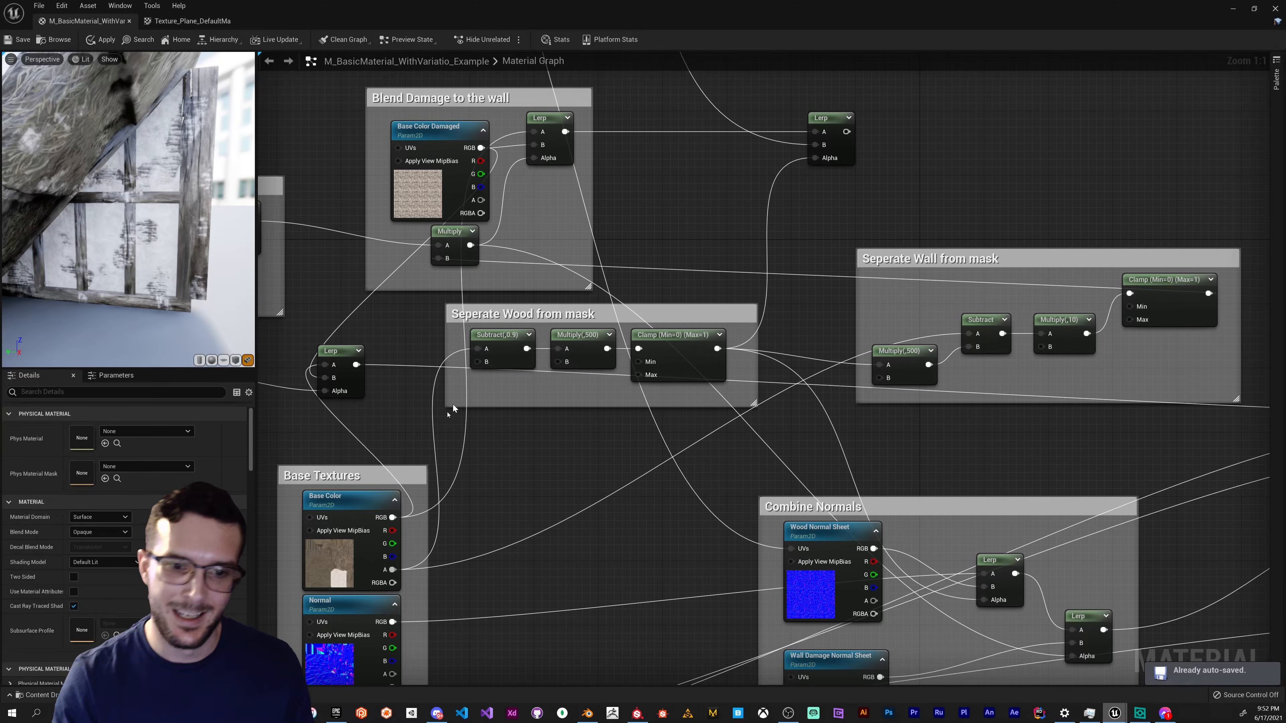
{"action": "right_click_drag", "start_coordinate": [435, 458], "coordinate": [441, 459]}
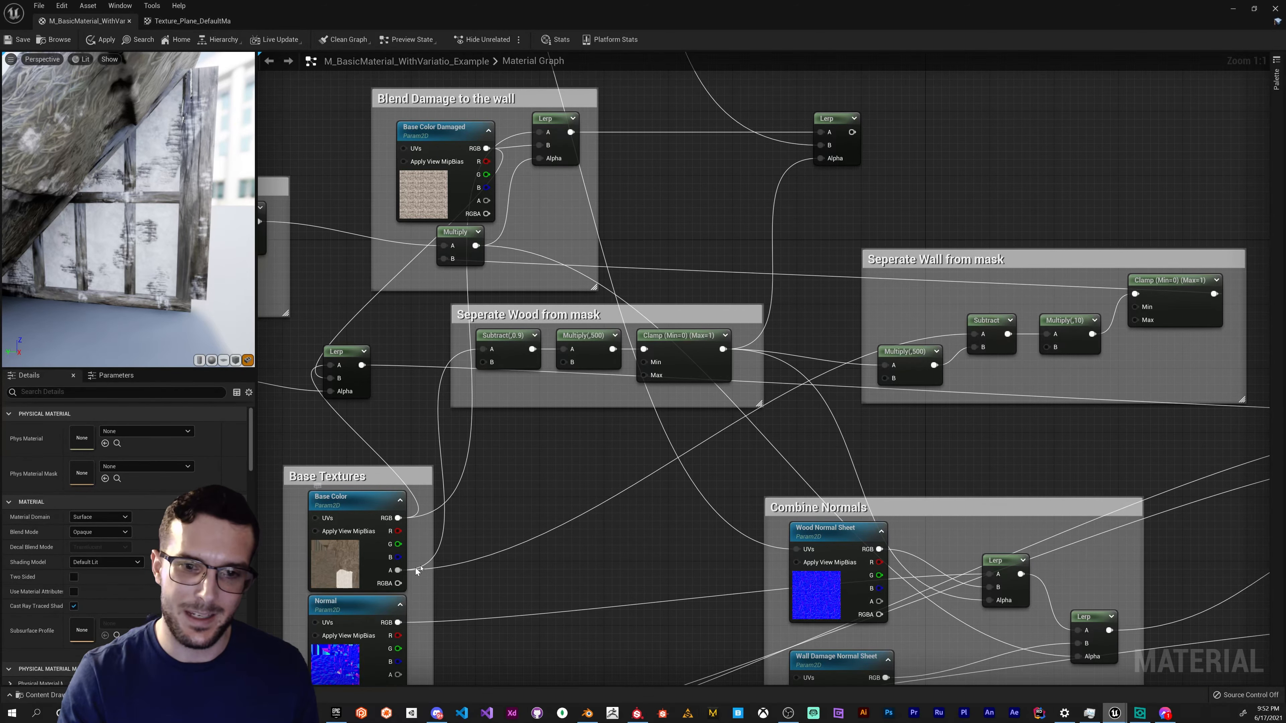
{"action": "right_click_drag", "start_coordinate": [905, 295], "coordinate": [857, 293]}
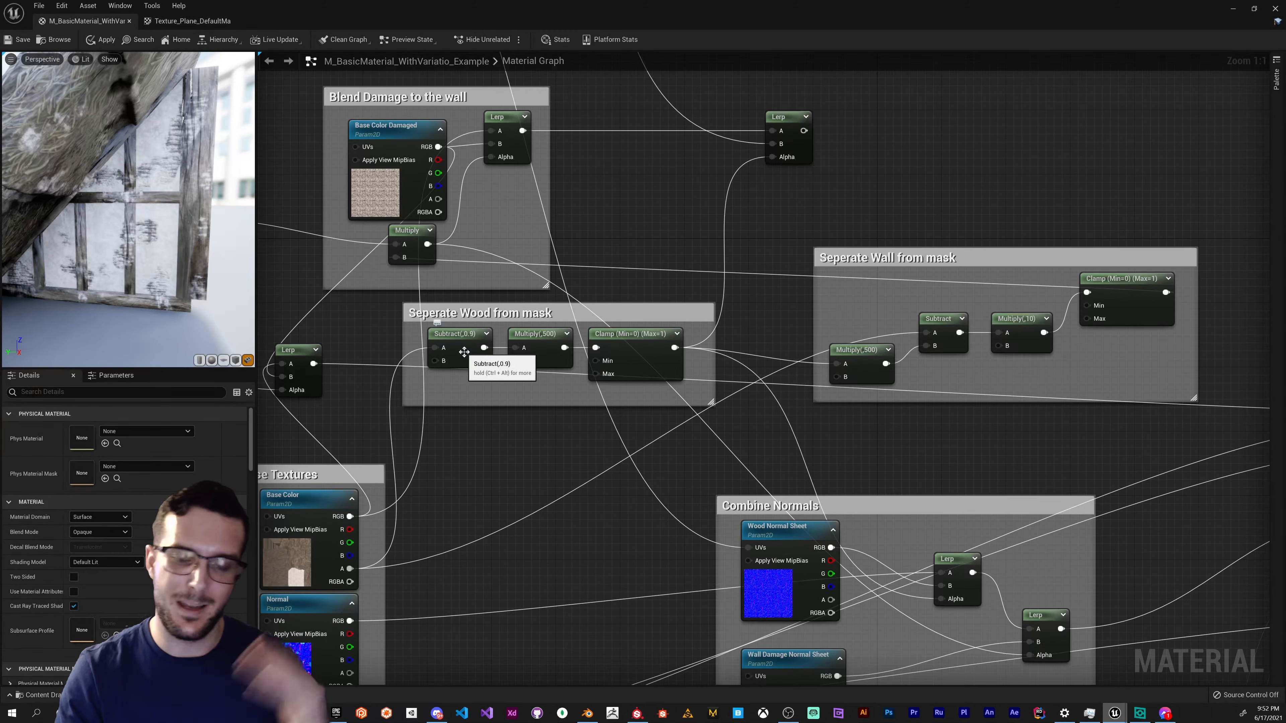
- Compare the node chains in the Seperate Wood from mask and Seperate Wall from mask groups and follow their connections
{"action": "right_click_drag", "start_coordinate": [734, 305], "coordinate": [628, 310]}
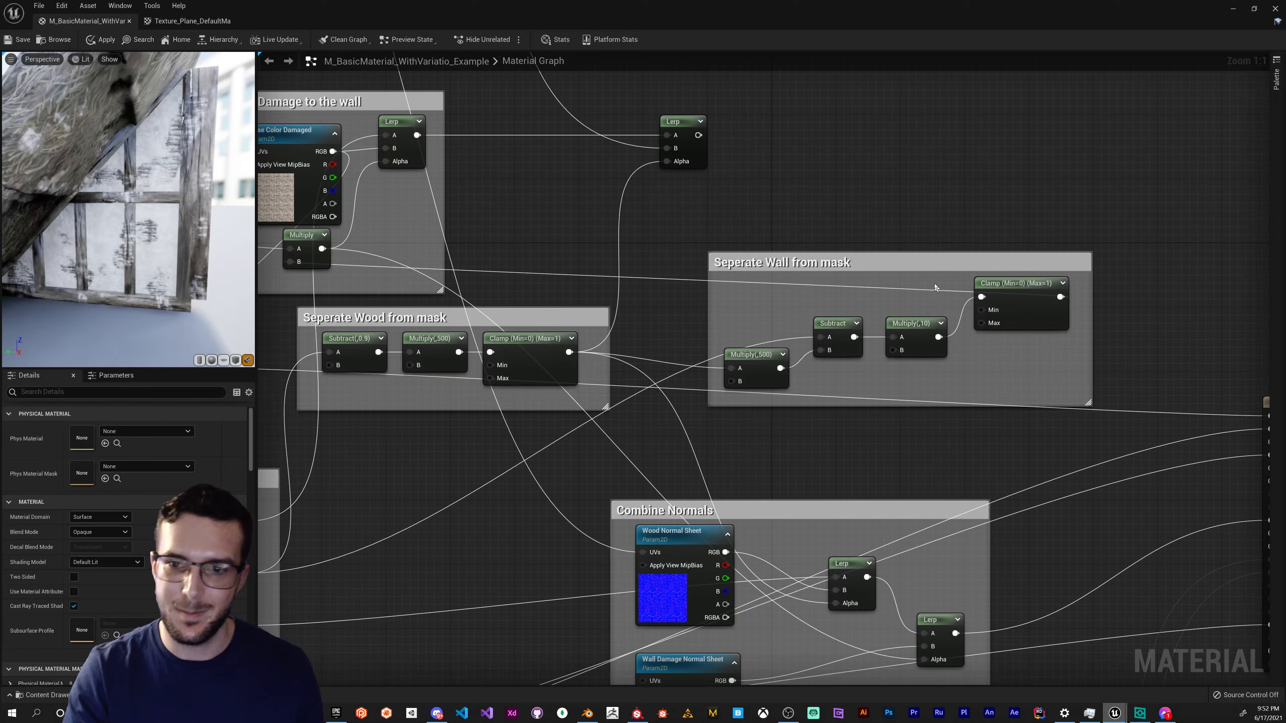
{"action": "right_click_drag", "start_coordinate": [935, 287], "coordinate": [900, 283]}
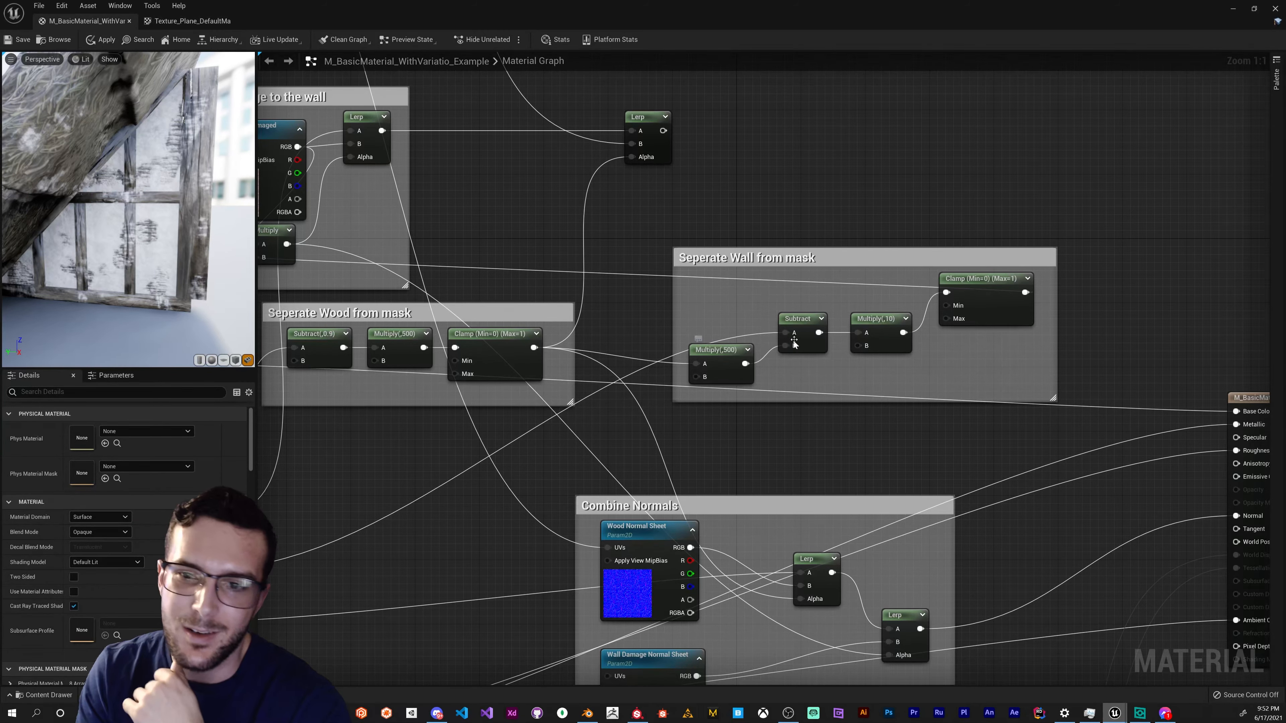
{"action": "right_click_drag", "start_coordinate": [573, 465], "coordinate": [563, 455]}
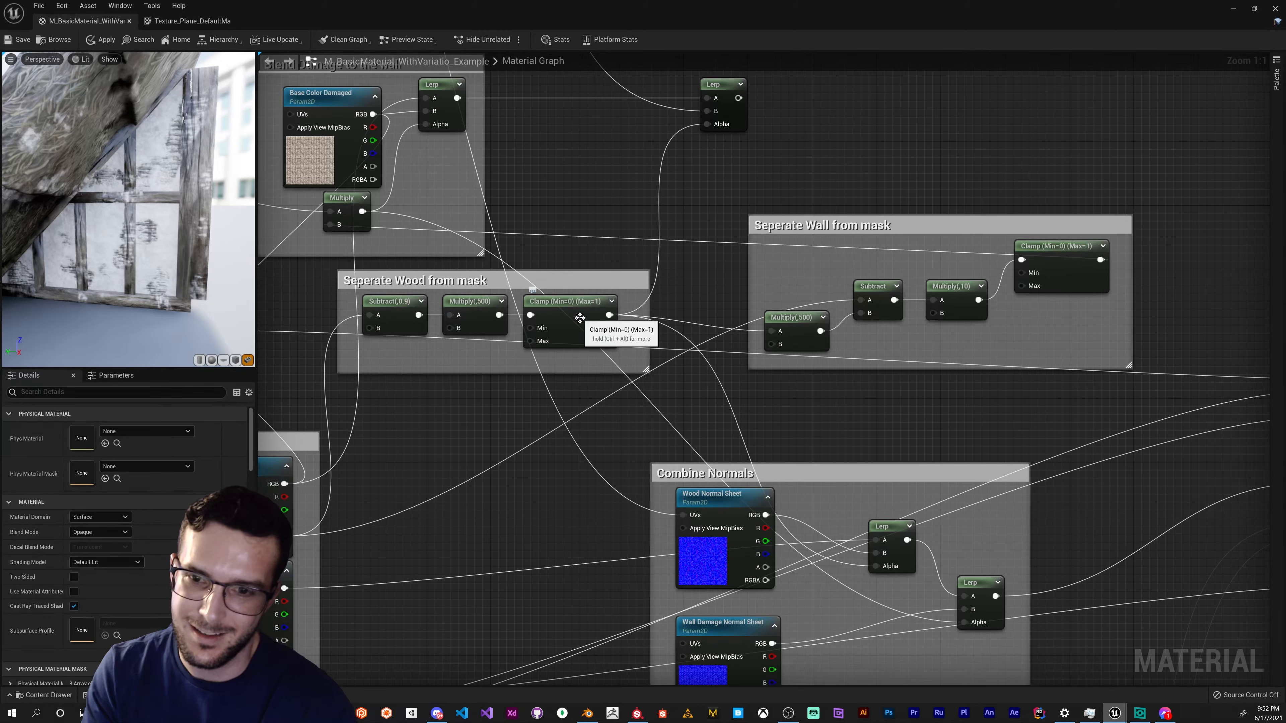
{"action": "right_click_drag", "start_coordinate": [666, 278], "coordinate": [724, 245]}
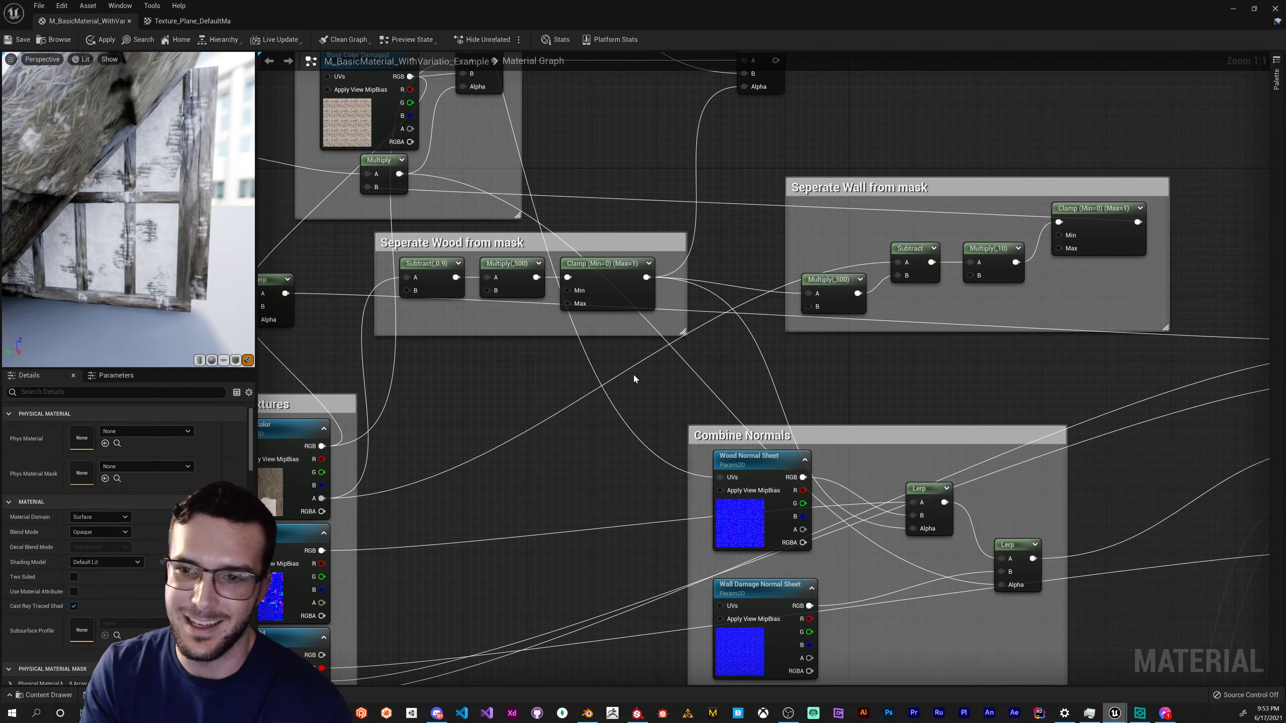
{"action": "right_click_drag", "start_coordinate": [633, 374], "coordinate": [508, 396]}
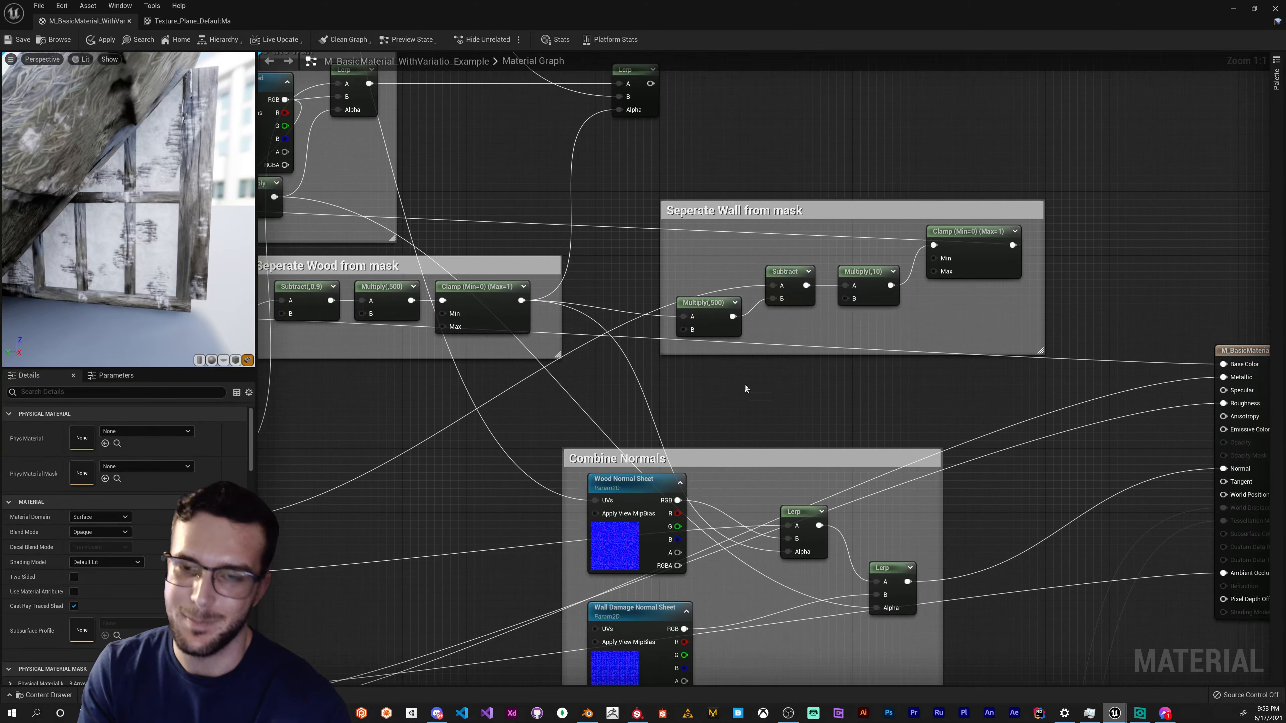
{"action": "right_click_drag", "start_coordinate": [746, 388], "coordinate": [780, 386]}
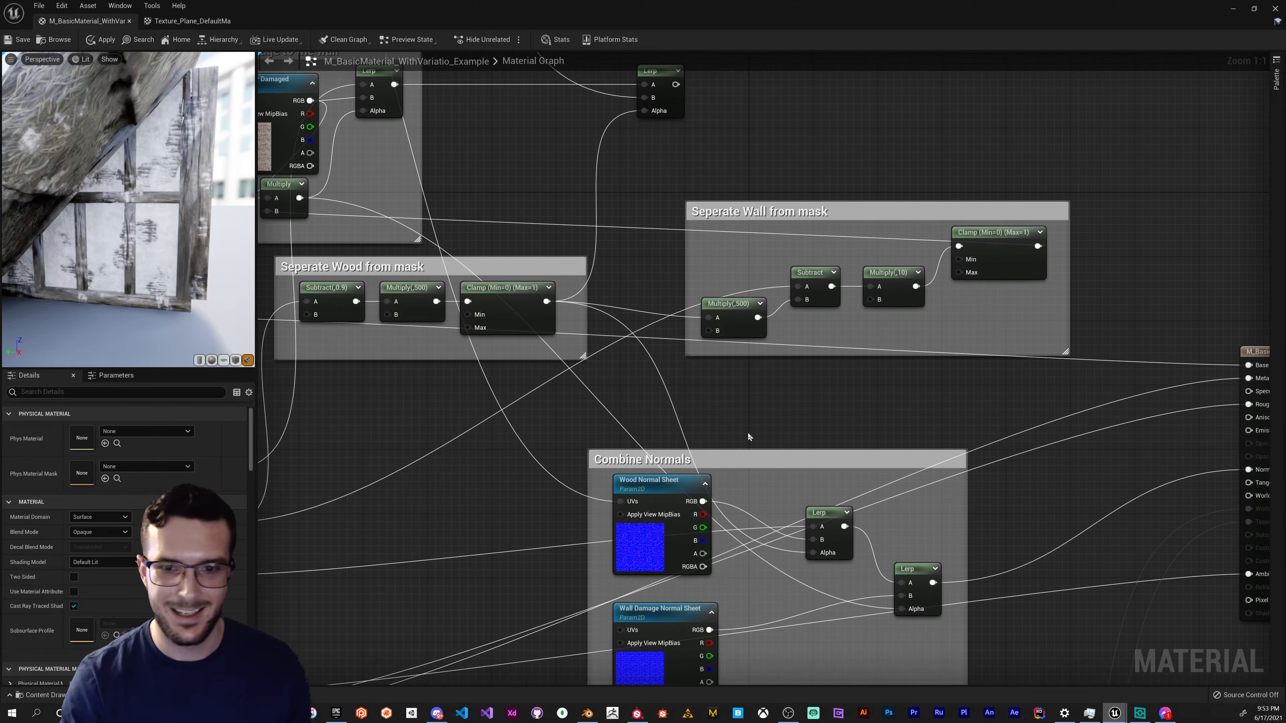
{"action": "right_click_drag", "start_coordinate": [760, 379], "coordinate": [895, 345]}
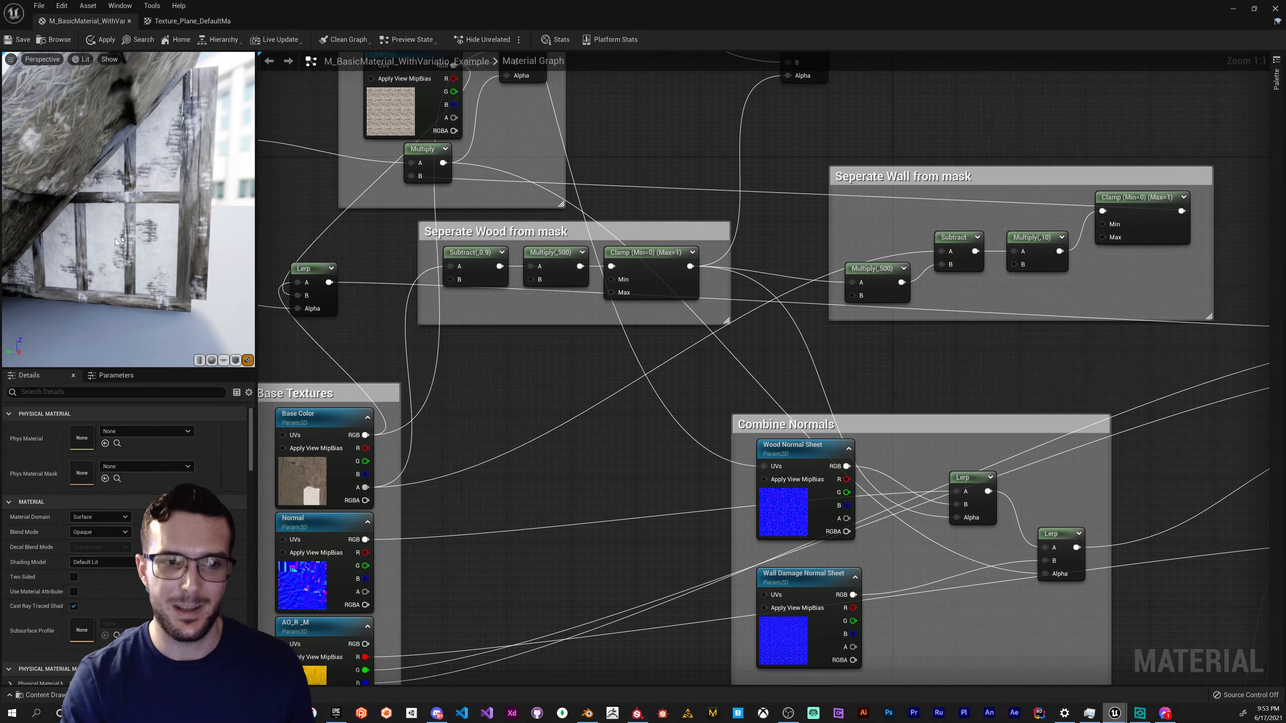
{"action": "right_click_drag", "start_coordinate": [811, 243], "coordinate": [712, 297]}
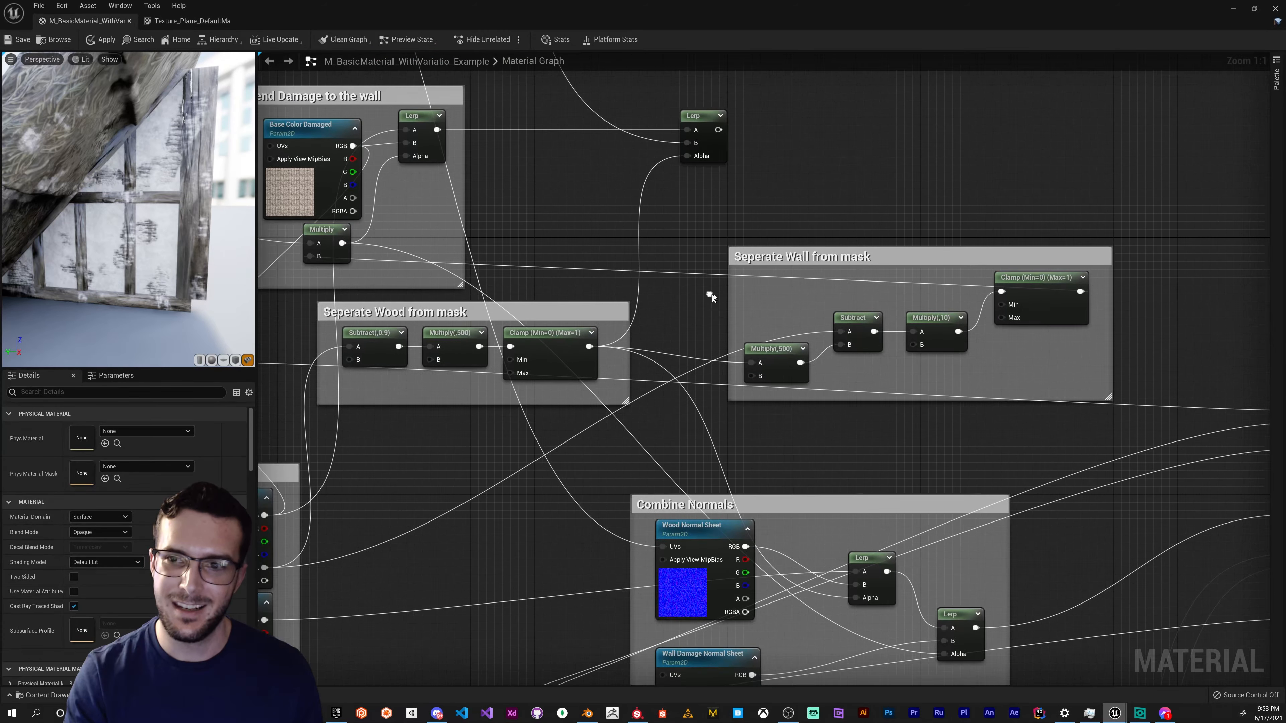
- Highlight the Seperate Wood from mask group with its nodes, clear the selection and follow the group's output
{"action": "left_click_drag", "start_coordinate": [720, 361], "coordinate": [571, 361]}
{"action": "left_click", "coordinate": [372, 396]}
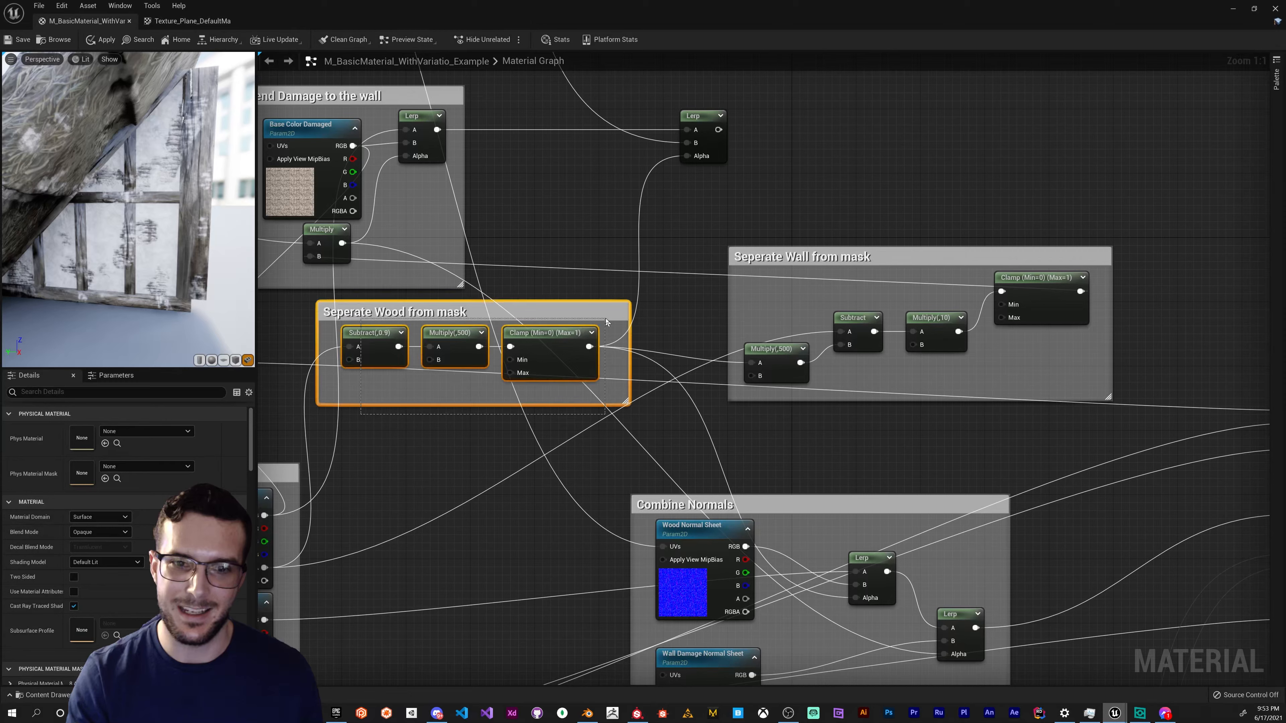
{"action": "left_click", "coordinate": [733, 262]}
{"action": "left_click", "coordinate": [706, 240]}
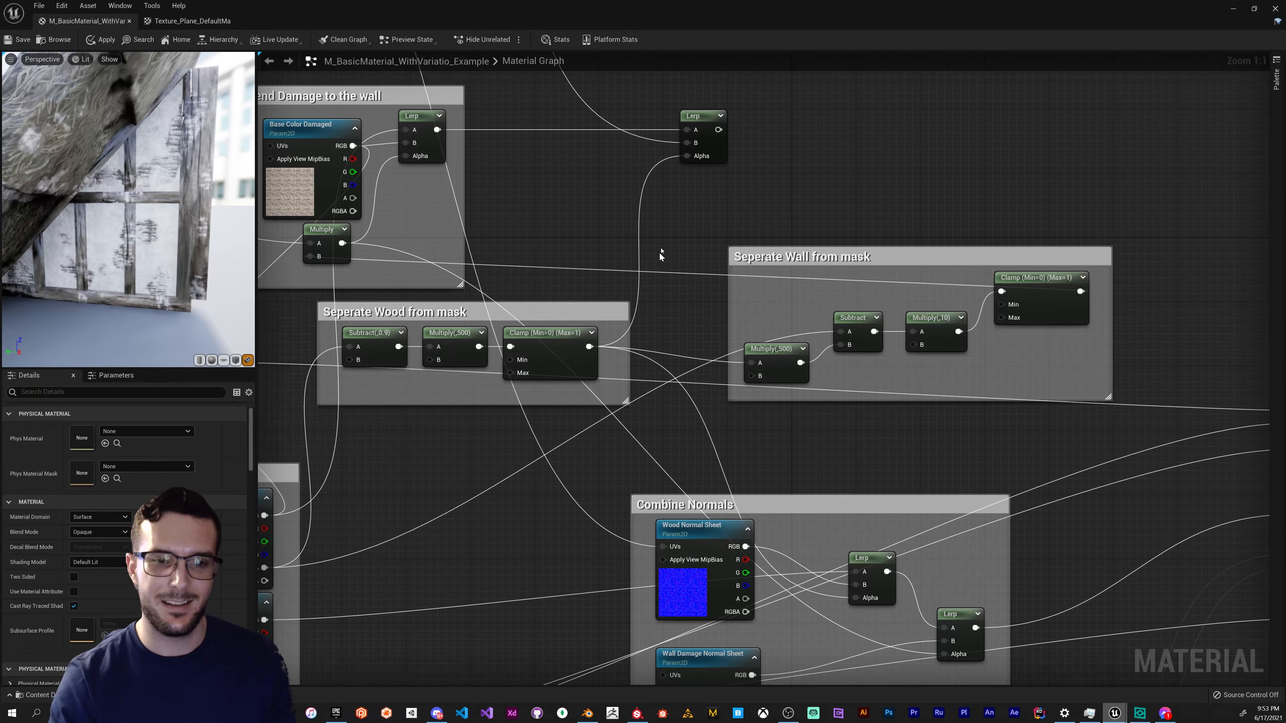
{"action": "right_click_drag", "start_coordinate": [665, 249], "coordinate": [666, 243]}
{"action": "right_click_drag", "start_coordinate": [668, 325], "coordinate": [623, 341]}
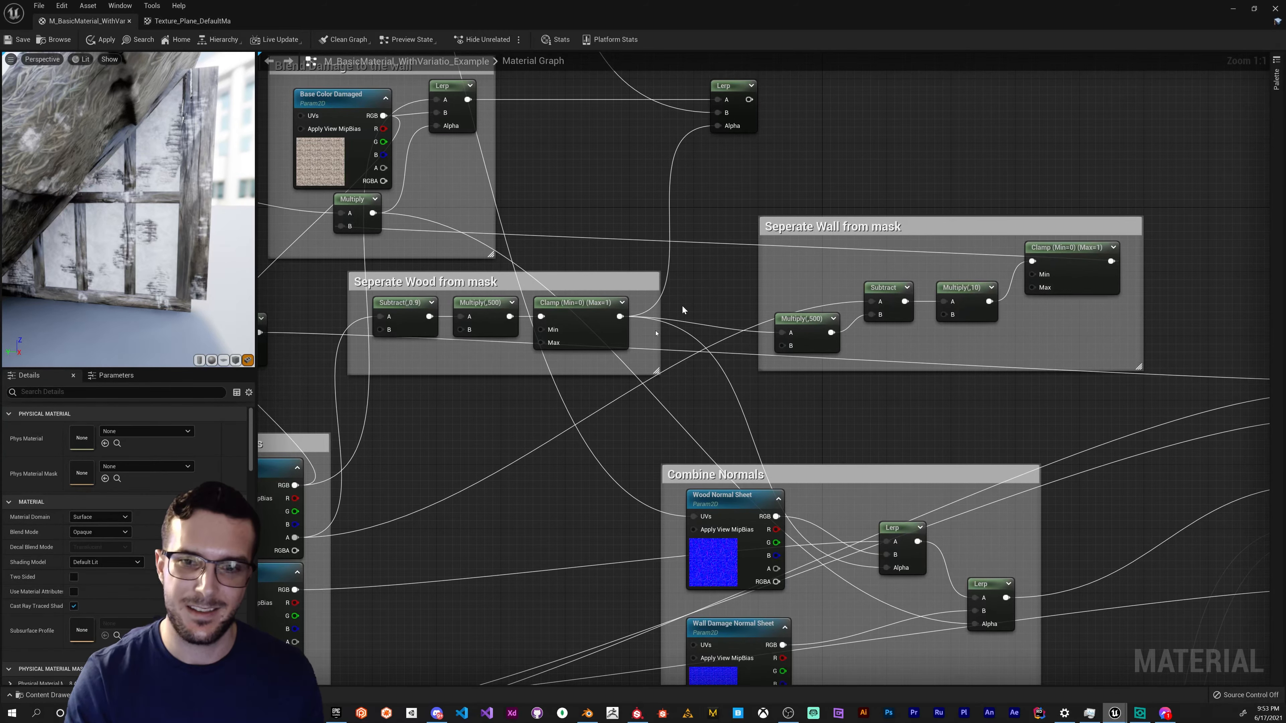
{"action": "right_click_drag", "start_coordinate": [579, 375], "coordinate": [554, 388]}
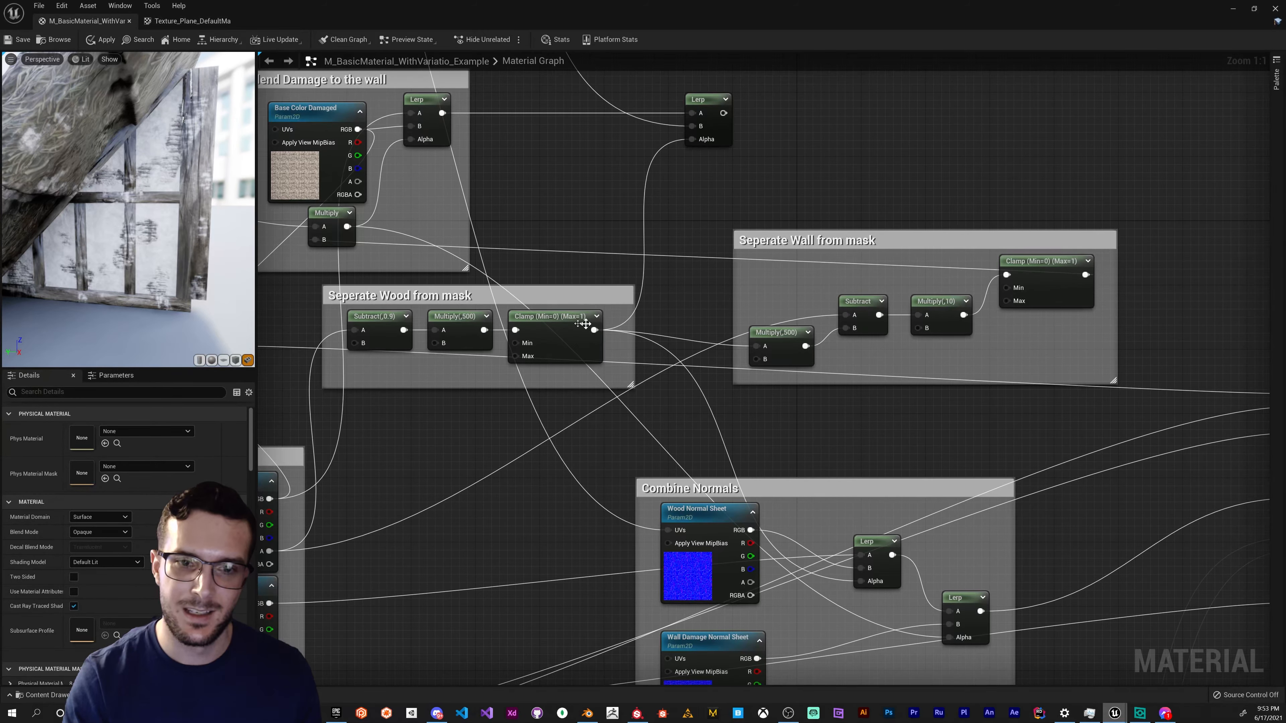
- Inspect the wood mask's Clamp node, and each Multiply, Subtract and Clamp node in the Seperate Wall from mask group
{"action": "left_click", "coordinate": [573, 335]}
{"action": "left_click_drag", "start_coordinate": [574, 338], "coordinate": [564, 319]}
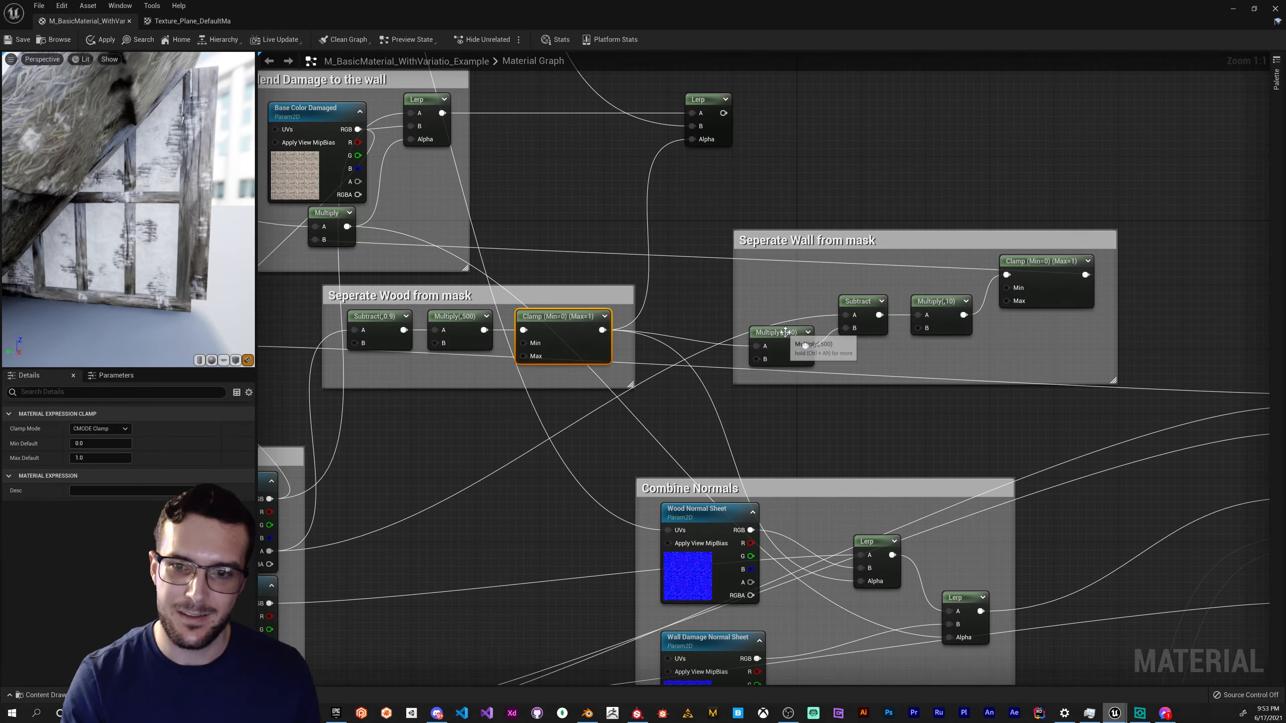
{"action": "left_click", "coordinate": [787, 337]}
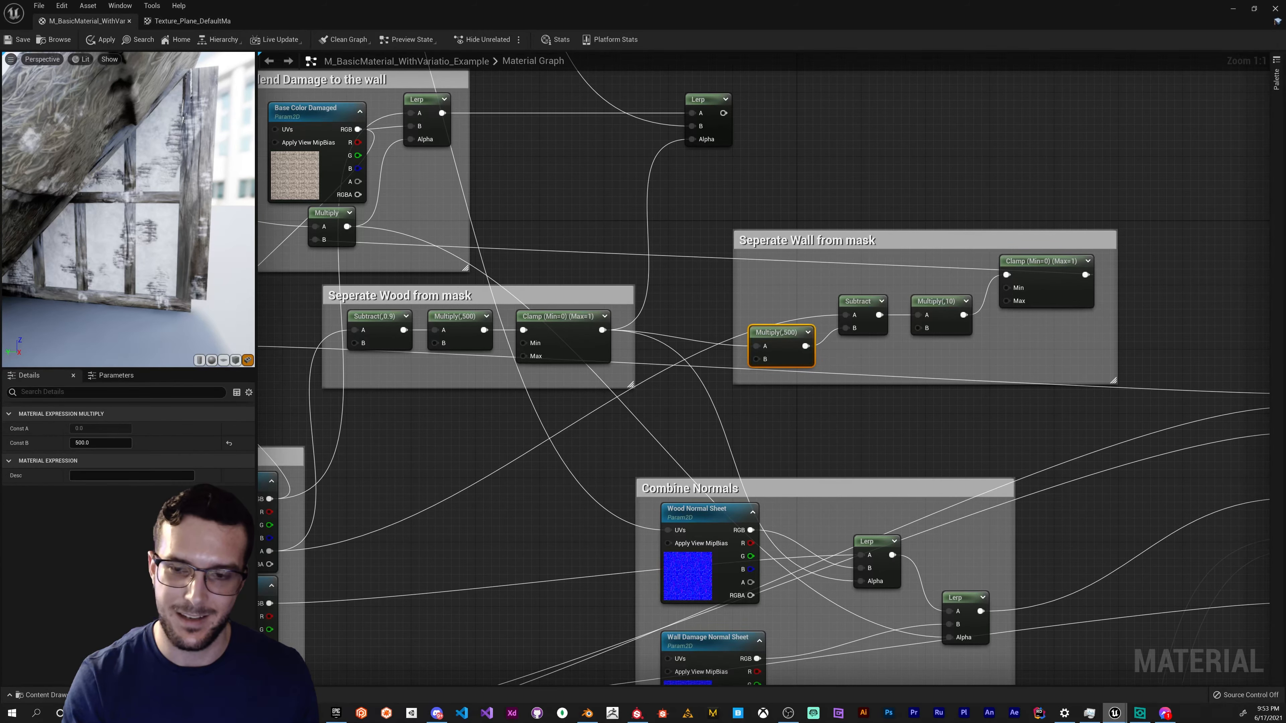
{"action": "right_click_drag", "start_coordinate": [865, 362], "coordinate": [854, 362]}
{"action": "left_click", "coordinate": [861, 301]}
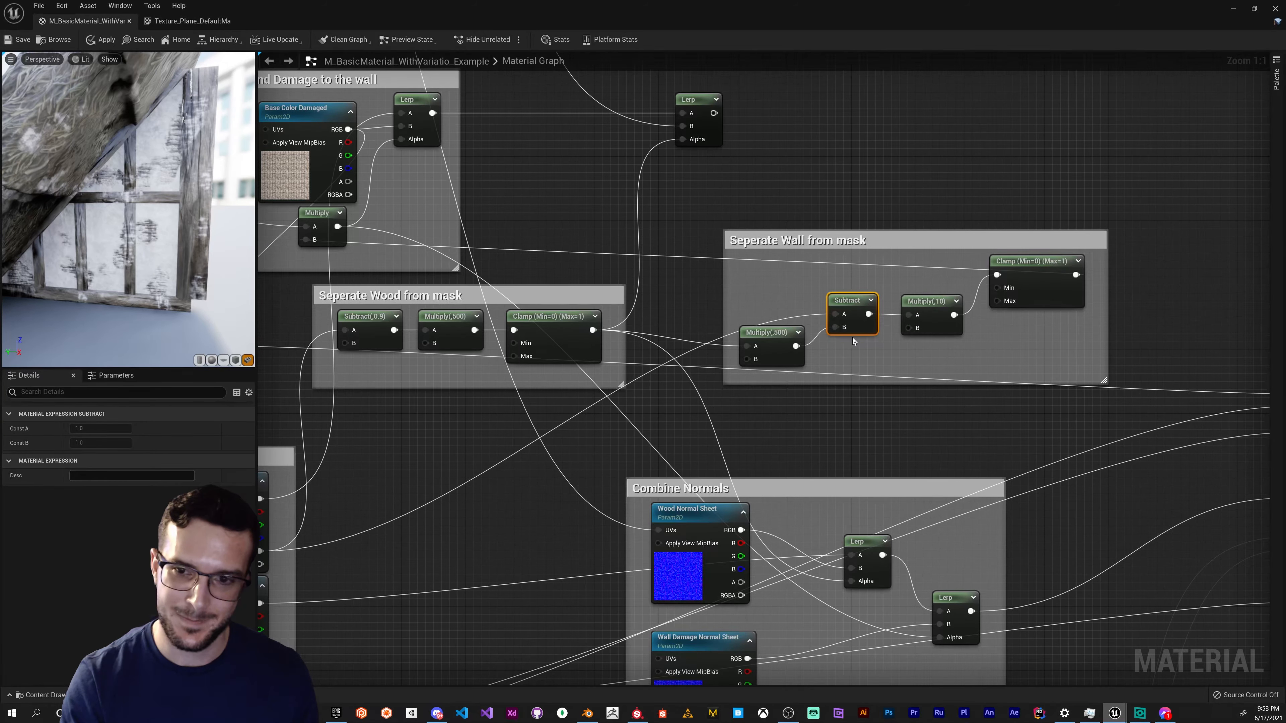
{"action": "right_click_drag", "start_coordinate": [852, 338], "coordinate": [907, 321]}
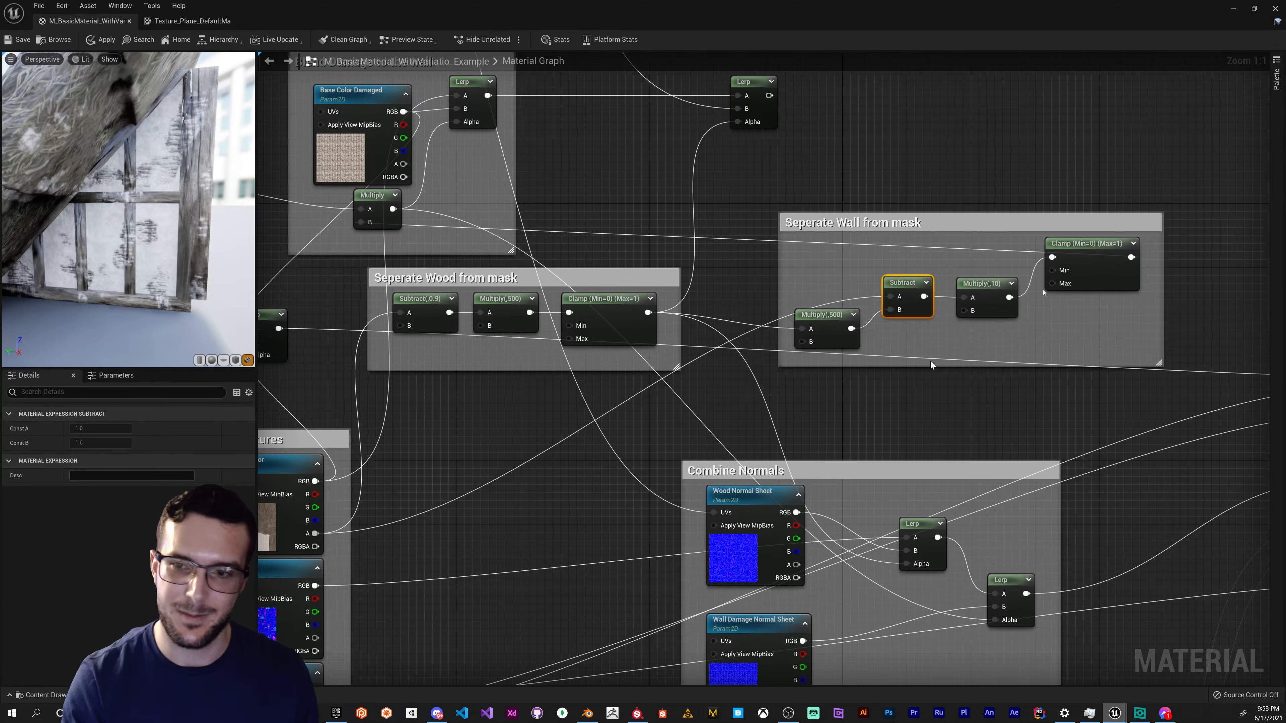
{"action": "right_click_drag", "start_coordinate": [1028, 337], "coordinate": [1002, 337]}
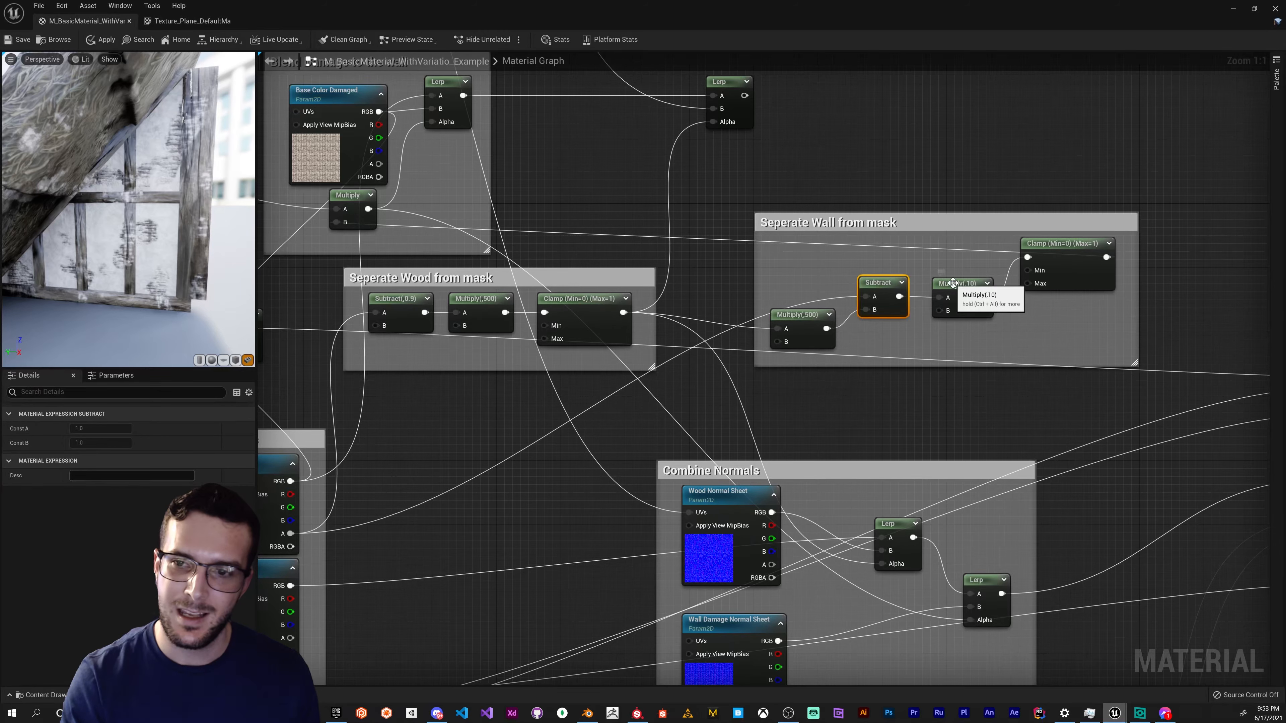
{"action": "left_click", "coordinate": [965, 303]}
{"action": "right_click_drag", "start_coordinate": [1038, 323], "coordinate": [994, 338]}
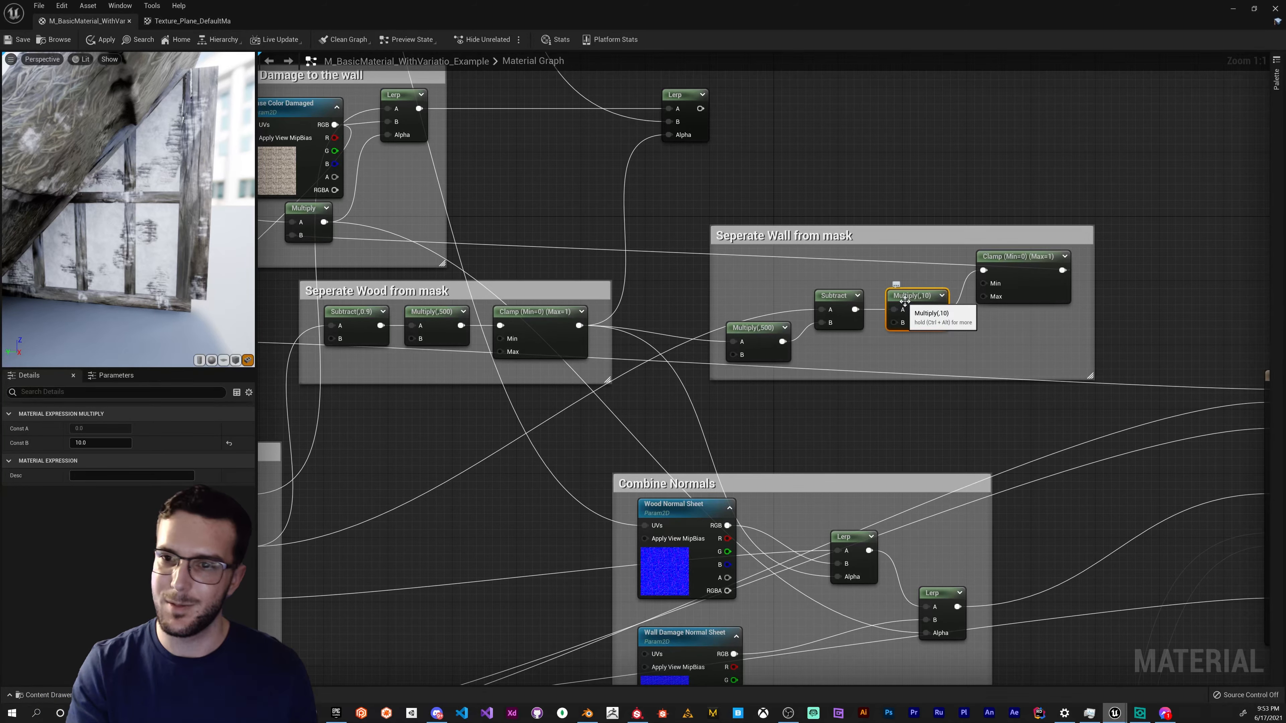
{"action": "right_click_drag", "start_coordinate": [990, 358], "coordinate": [908, 358]}
{"action": "mouse_move", "coordinate": [936, 284]}
{"action": "left_mouse_down"}
{"action": "mouse_move", "coordinate": [943, 298]}
{"action": "mouse_move", "coordinate": [935, 291]}
{"action": "left_mouse_up"}
- Inspect the Multiply and Base Color Damaged nodes in Blend Damage to the wall and trace their links to the mask groups
{"action": "right_click_drag", "start_coordinate": [692, 315], "coordinate": [930, 305]}
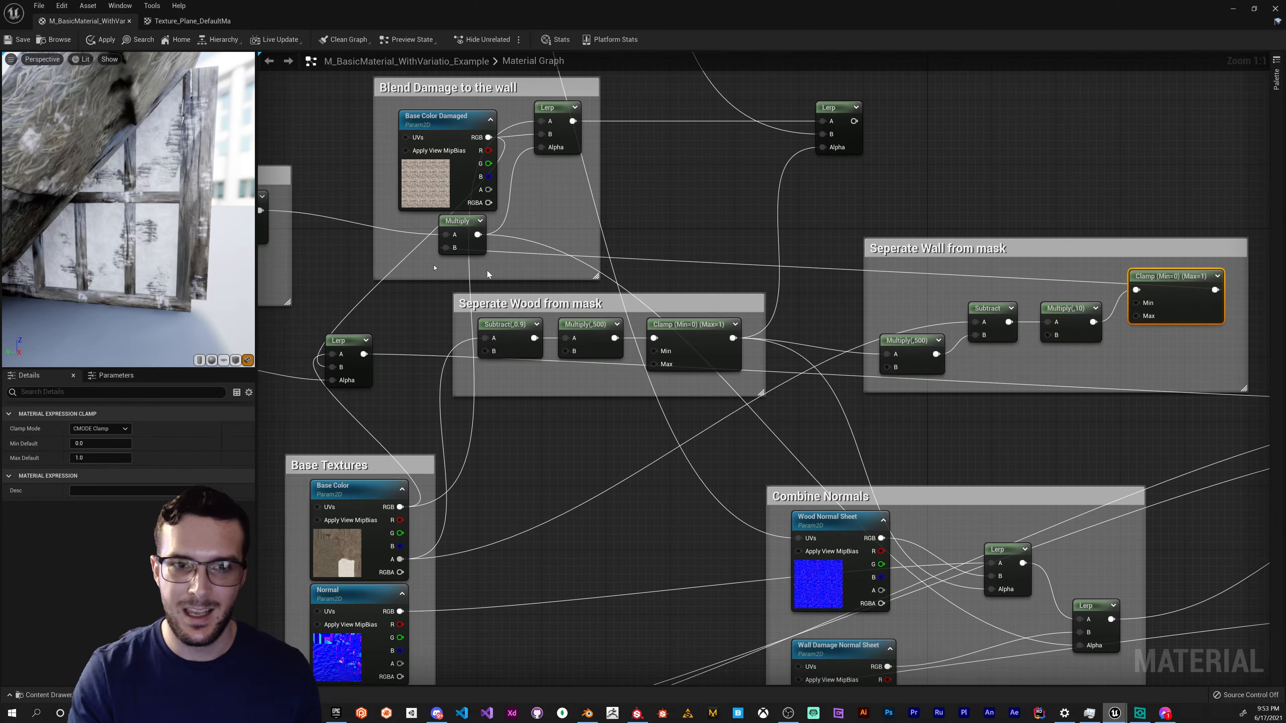
{"action": "right_click_drag", "start_coordinate": [487, 271], "coordinate": [568, 298]}
{"action": "left_click", "coordinate": [508, 269]}
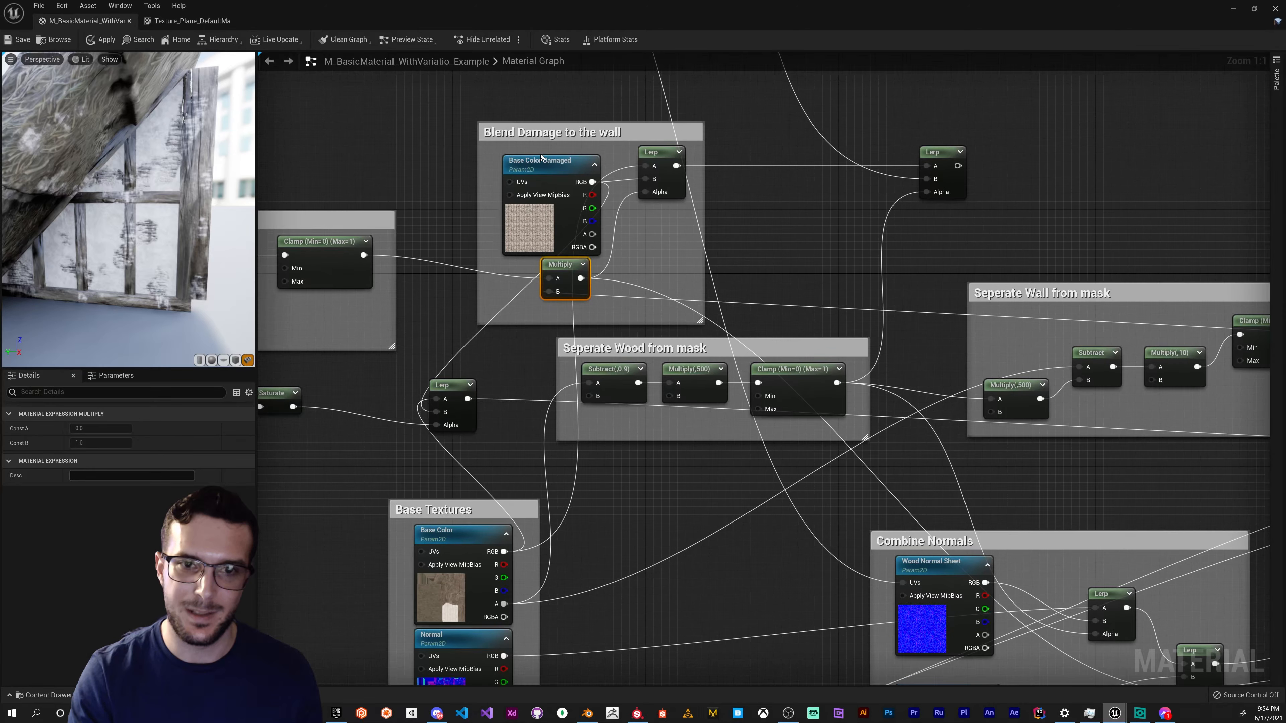
{"action": "left_click", "coordinate": [544, 182]}
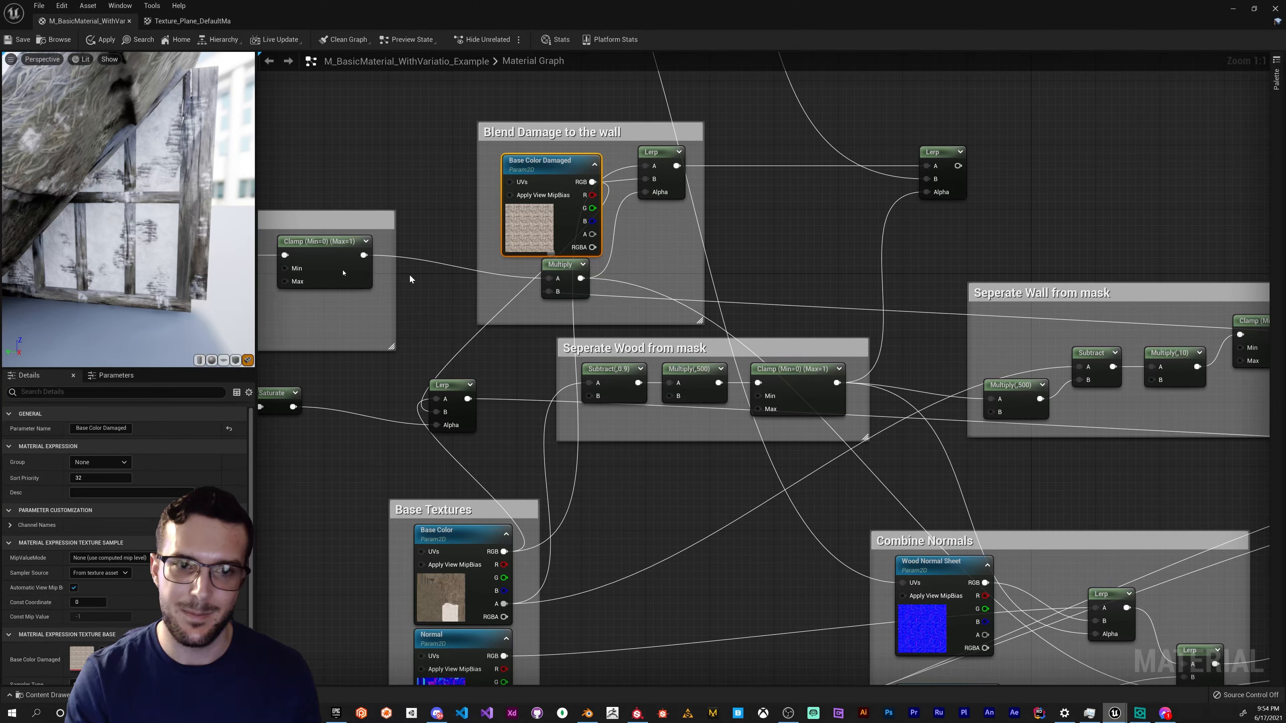
{"action": "right_click_drag", "start_coordinate": [320, 276], "coordinate": [469, 307]}
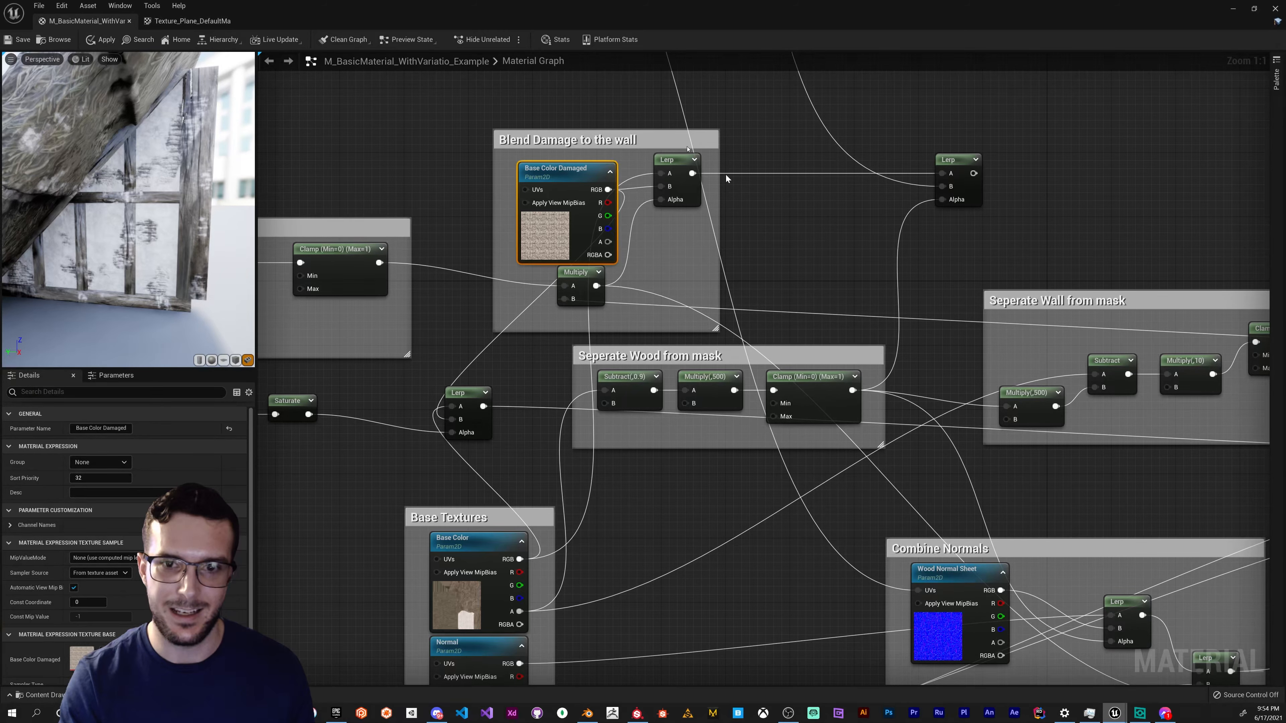
{"action": "right_click_drag", "start_coordinate": [547, 376], "coordinate": [448, 304]}
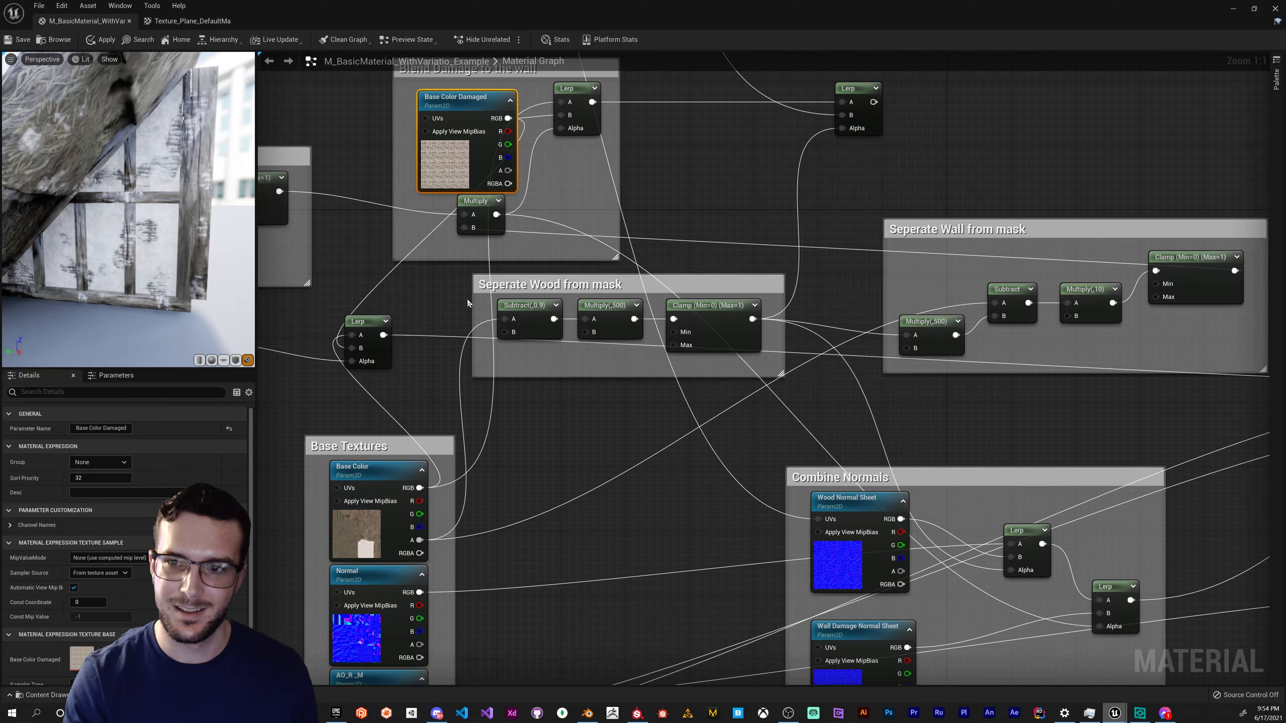
{"action": "scroll", "coordinate": [467, 299], "scroll_direction": "down", "scroll_amount": 1}
{"action": "right_click_drag", "start_coordinate": [590, 375], "coordinate": [556, 376]}
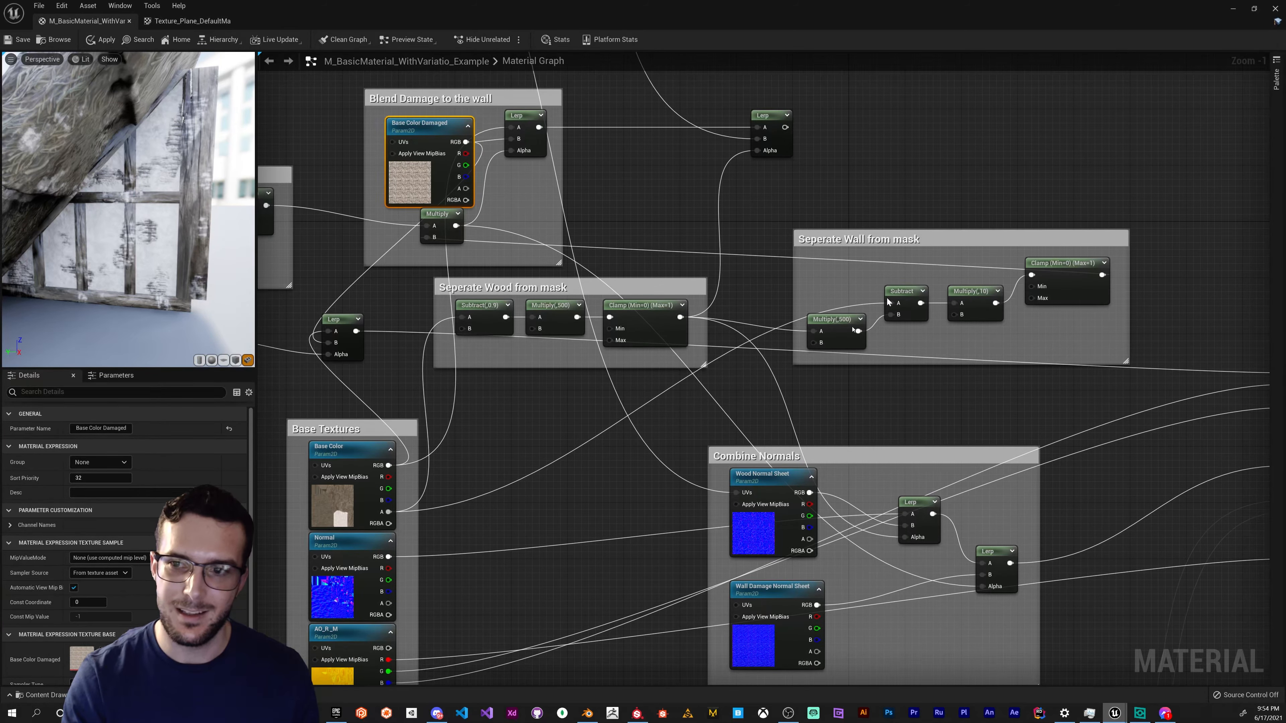
{"action": "right_click_drag", "start_coordinate": [544, 436], "coordinate": [593, 432]}
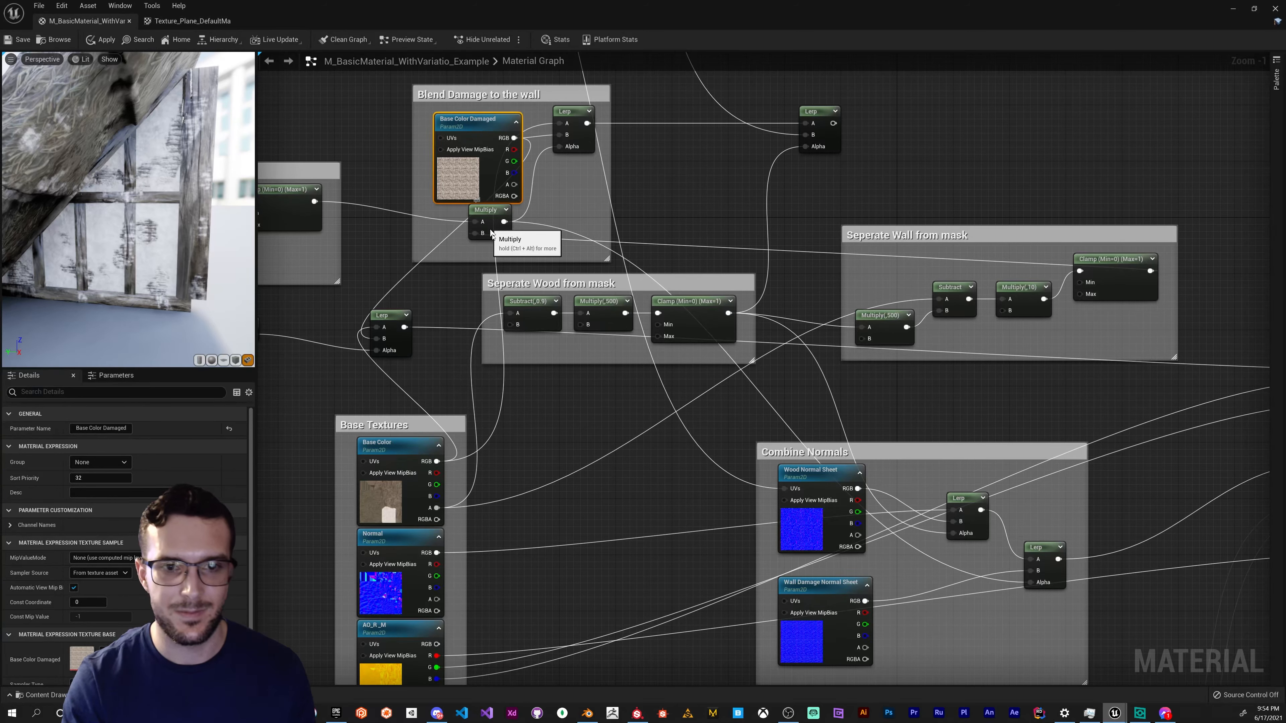
{"action": "left_click_drag", "start_coordinate": [486, 226], "coordinate": [490, 232]}
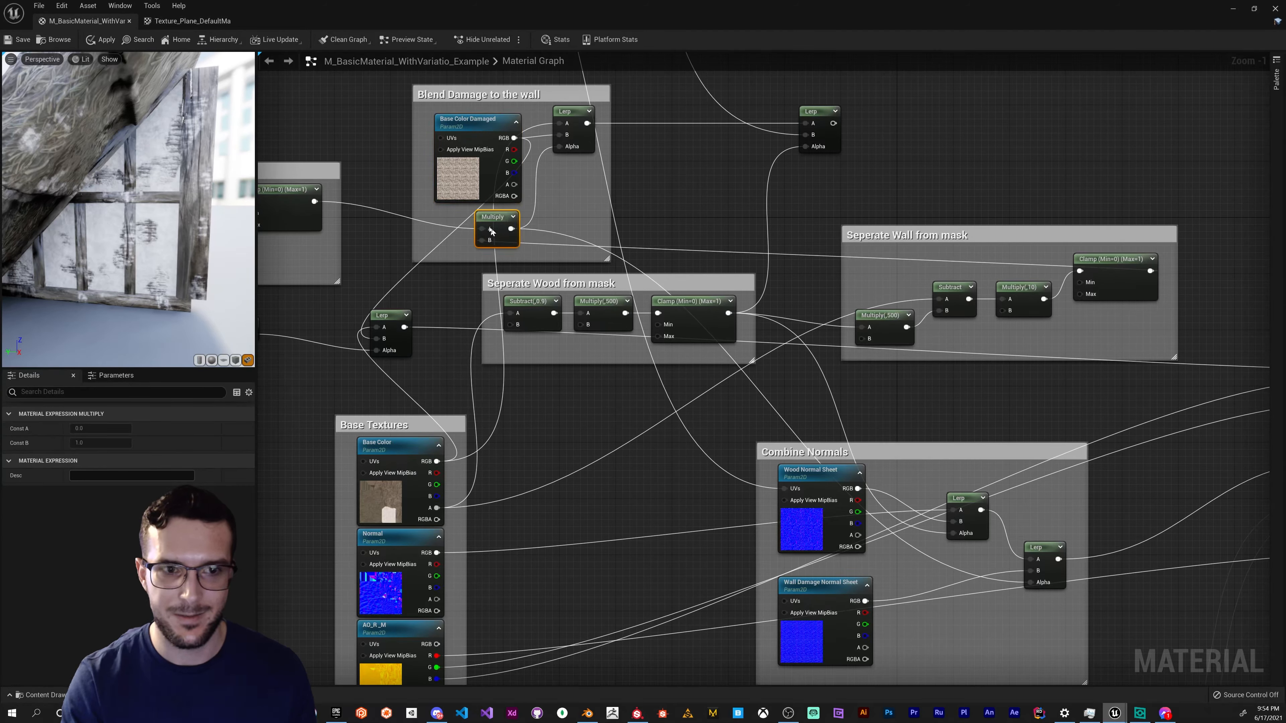
- Add a Multiply node fed by the Saturate node's output, placing it just before the neighbouring Lerp
{"action": "right_click_drag", "start_coordinate": [430, 295], "coordinate": [567, 270]}
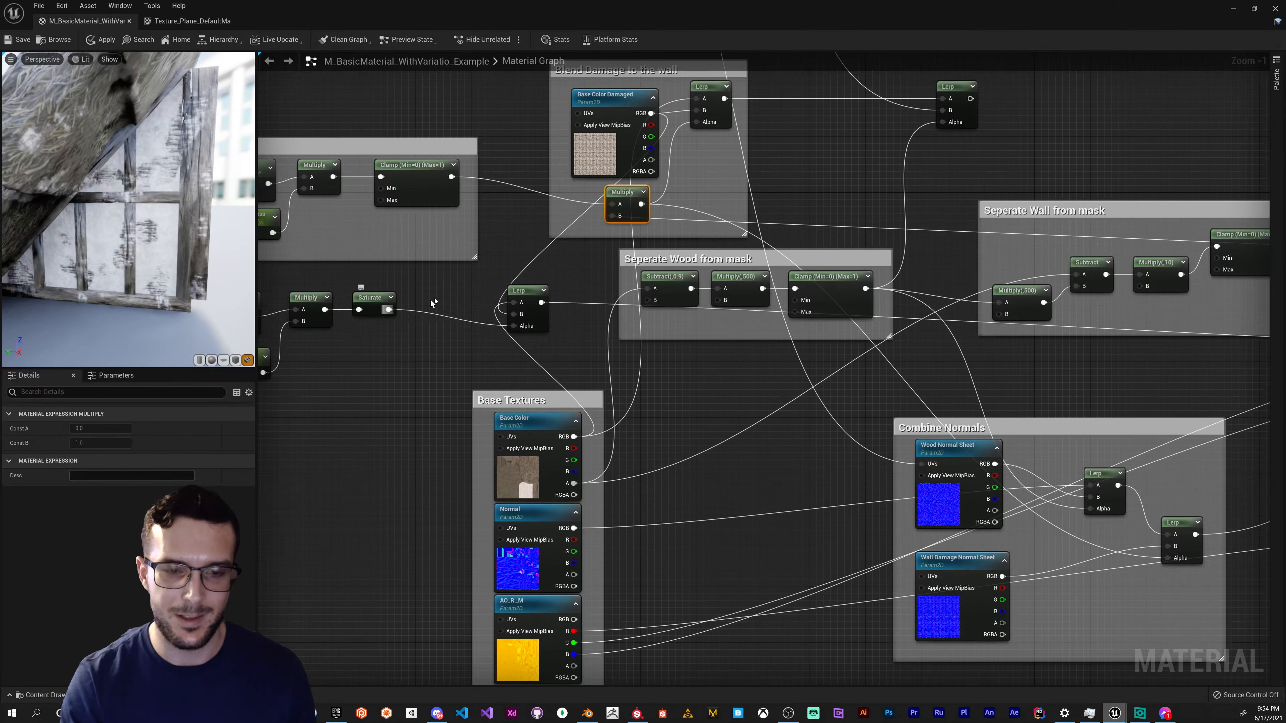
{"action": "left_click_drag", "start_coordinate": [388, 310], "coordinate": [443, 299]}
{"action": "type", "text": "mul"}
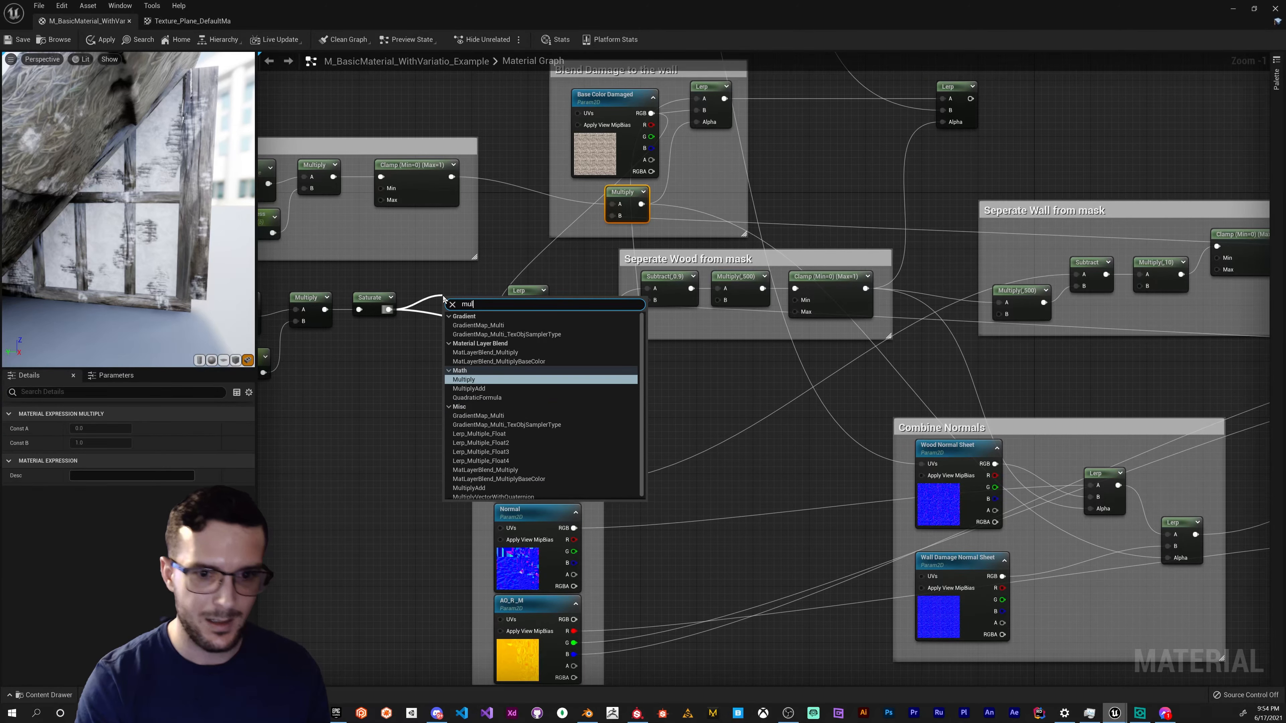
{"action": "key", "text": "Return"}
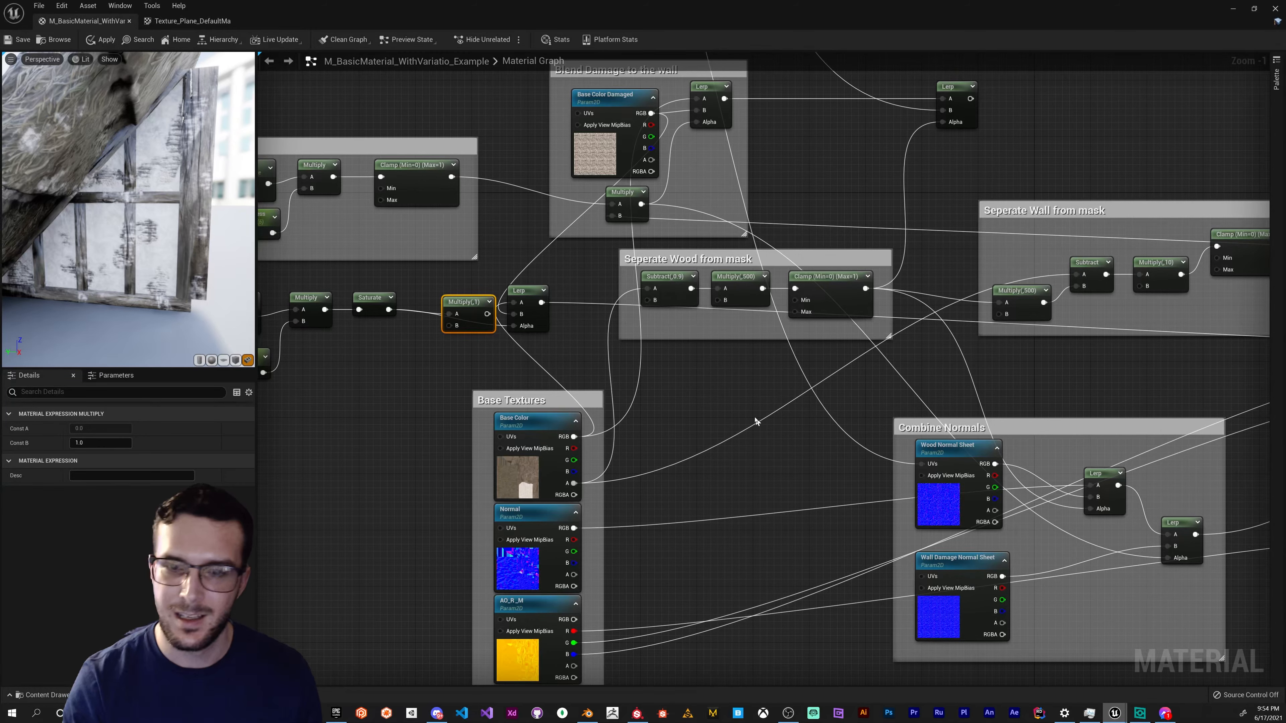
- Connect the Seperate Wall from mask group's Clamp output to the new Multiply's B input, and the Multiply's output to the neighbouring Lerp's Alpha
{"action": "right_click_drag", "start_coordinate": [755, 421], "coordinate": [703, 425]}
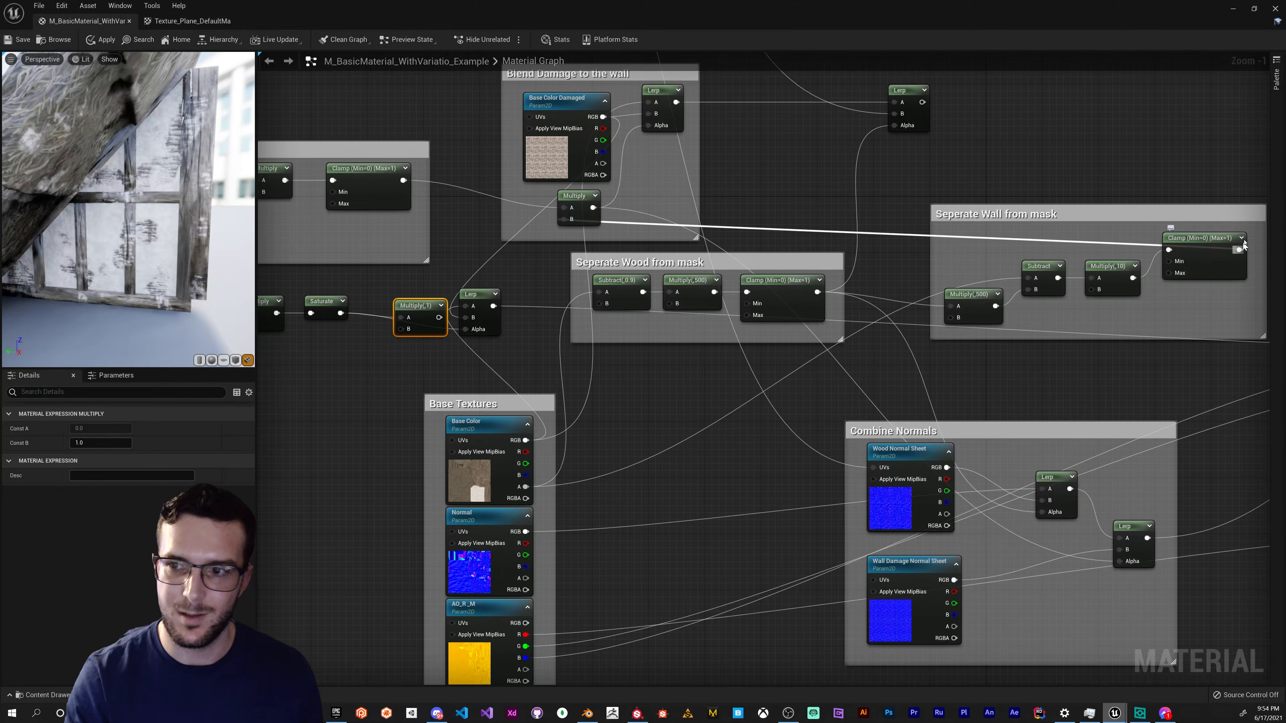
{"action": "left_click_drag", "start_coordinate": [1059, 196], "coordinate": [402, 333]}
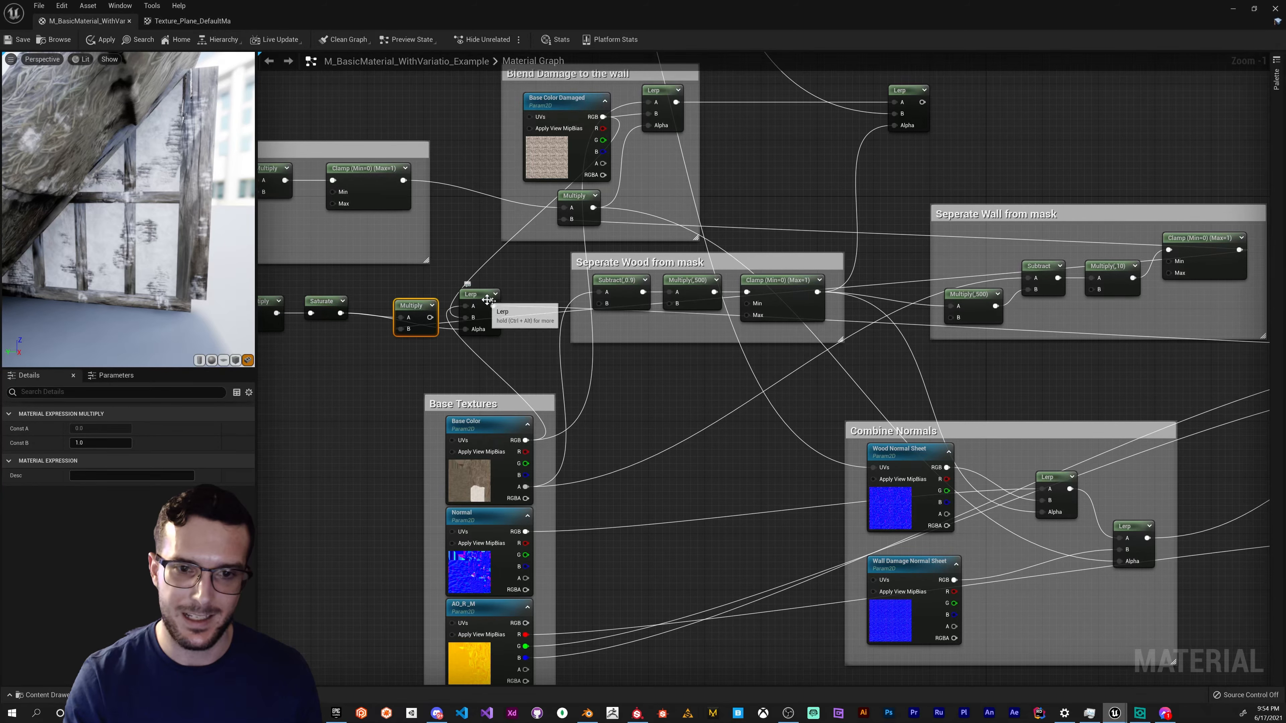
{"action": "right_click_drag", "start_coordinate": [589, 356], "coordinate": [584, 373]}
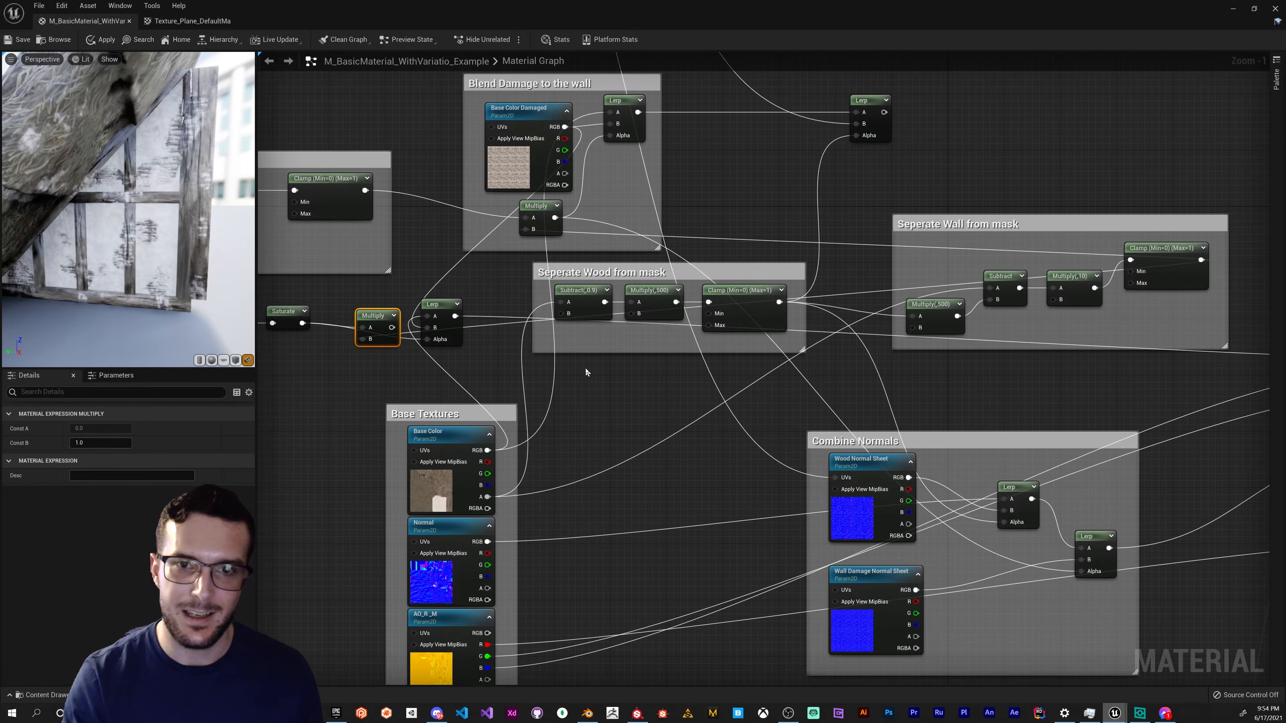
{"action": "scroll", "coordinate": [577, 358], "scroll_direction": "down", "scroll_amount": 1}
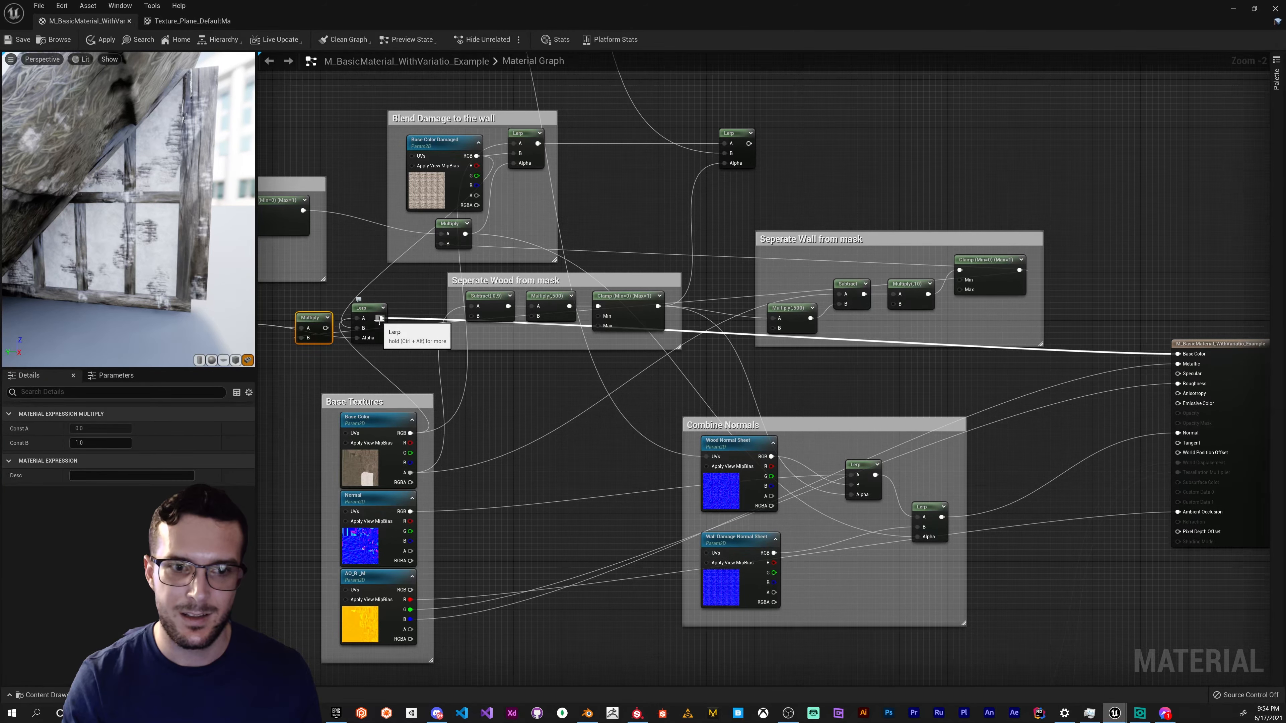
{"action": "left_click_drag", "start_coordinate": [379, 318], "coordinate": [357, 338]}
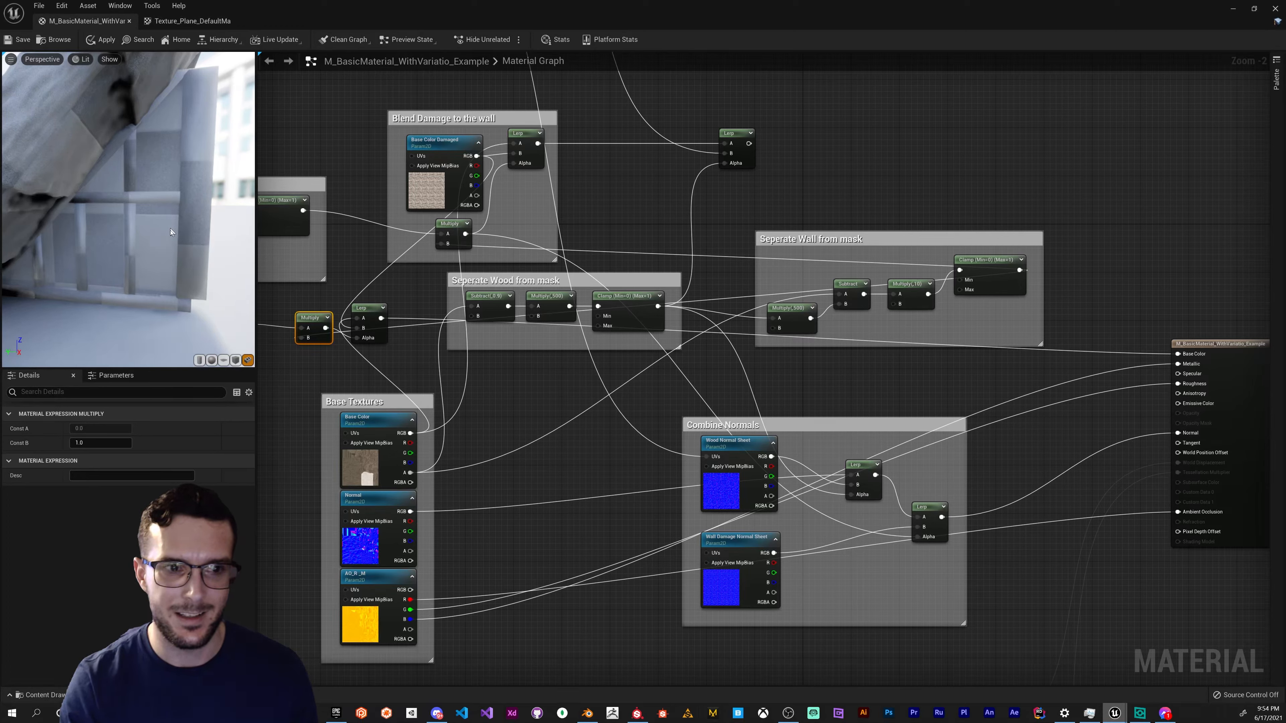
- Examine the wall preview from different angles and the Base Color texture node with its links to the wood and wall mask groups
{"action": "mouse_move", "coordinate": [160, 241]}
{"action": "left_mouse_down"}
{"action": "mouse_move", "coordinate": [200, 215]}
{"action": "mouse_move", "coordinate": [217, 221]}
{"action": "mouse_move", "coordinate": [168, 261]}
{"action": "left_mouse_up"}
{"action": "right_click_drag", "start_coordinate": [460, 366], "coordinate": [544, 400]}
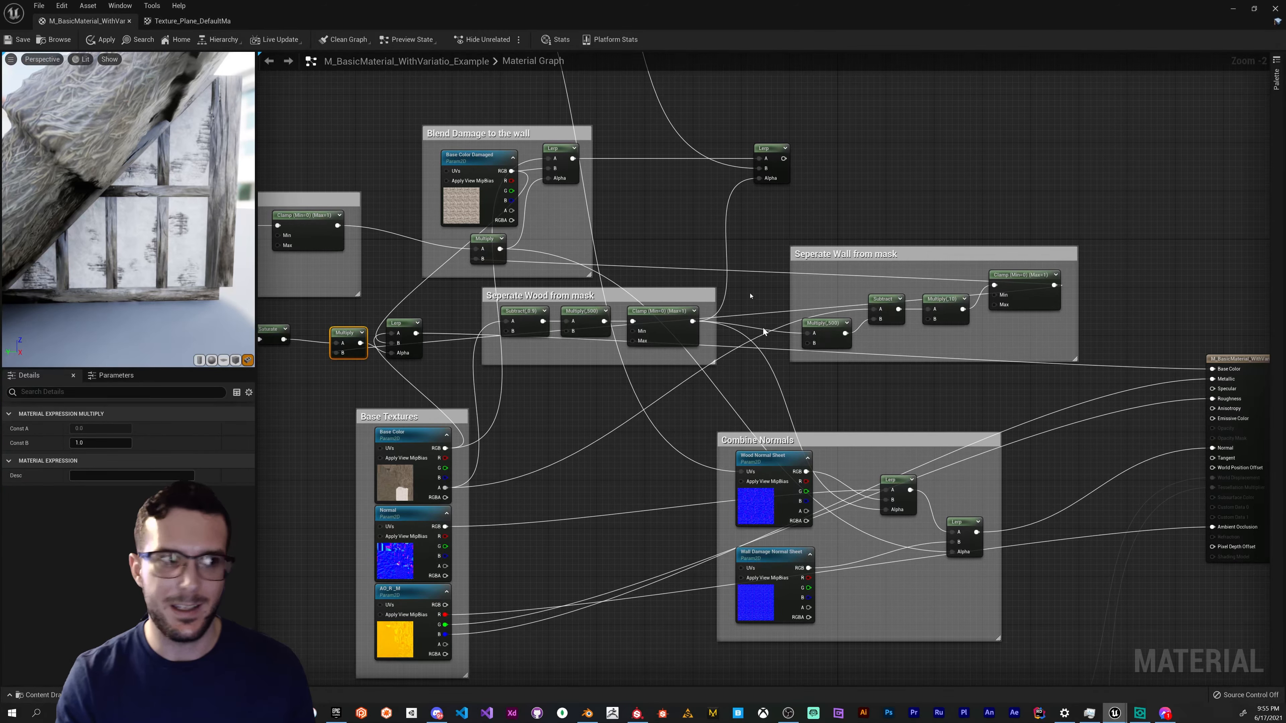
{"action": "right_click_drag", "start_coordinate": [623, 329], "coordinate": [624, 350]}
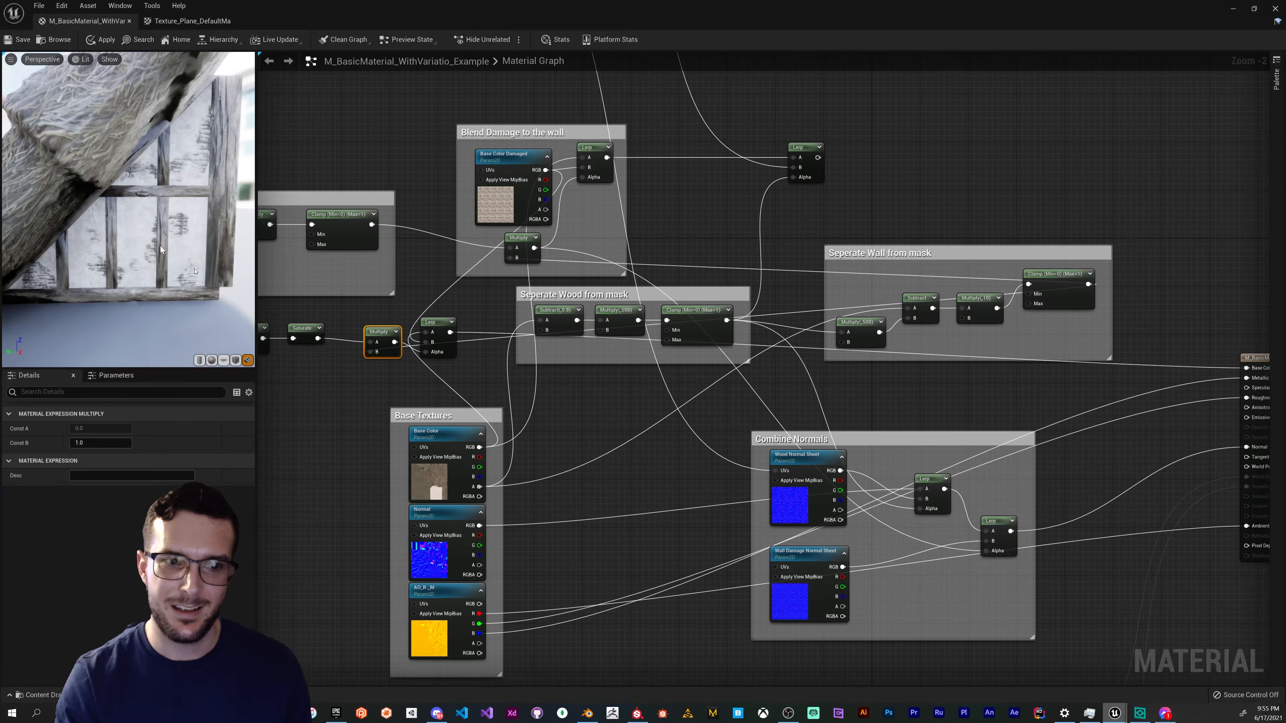
{"action": "right_click_drag", "start_coordinate": [515, 445], "coordinate": [533, 397]}
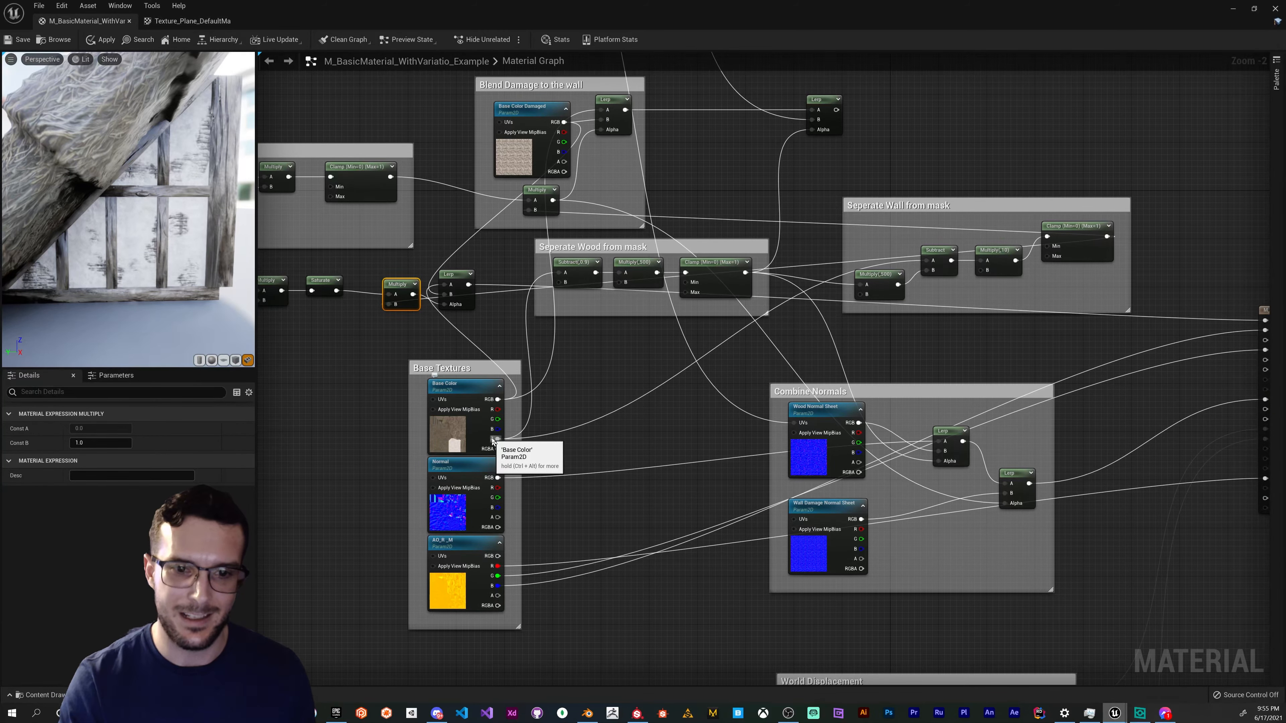
{"action": "left_click", "coordinate": [480, 418]}
{"action": "right_click_drag", "start_coordinate": [480, 418], "coordinate": [510, 439]}
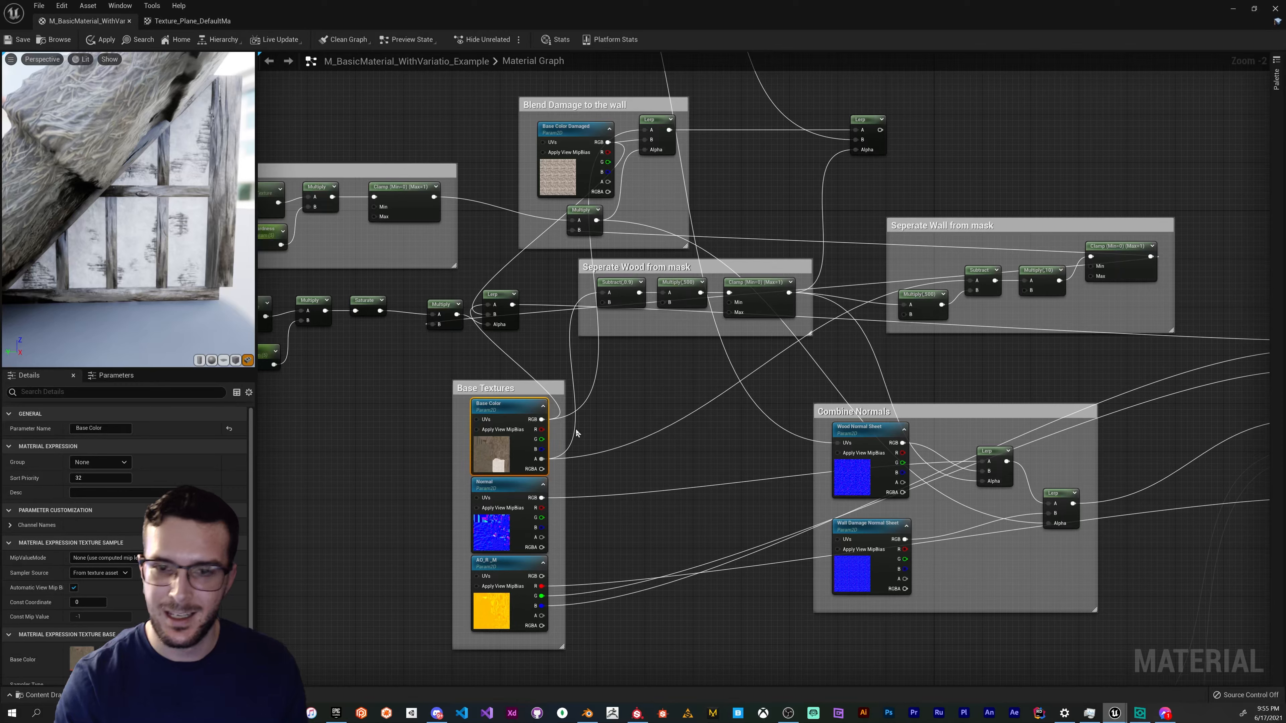
{"action": "right_click_drag", "start_coordinate": [664, 344], "coordinate": [632, 357]}
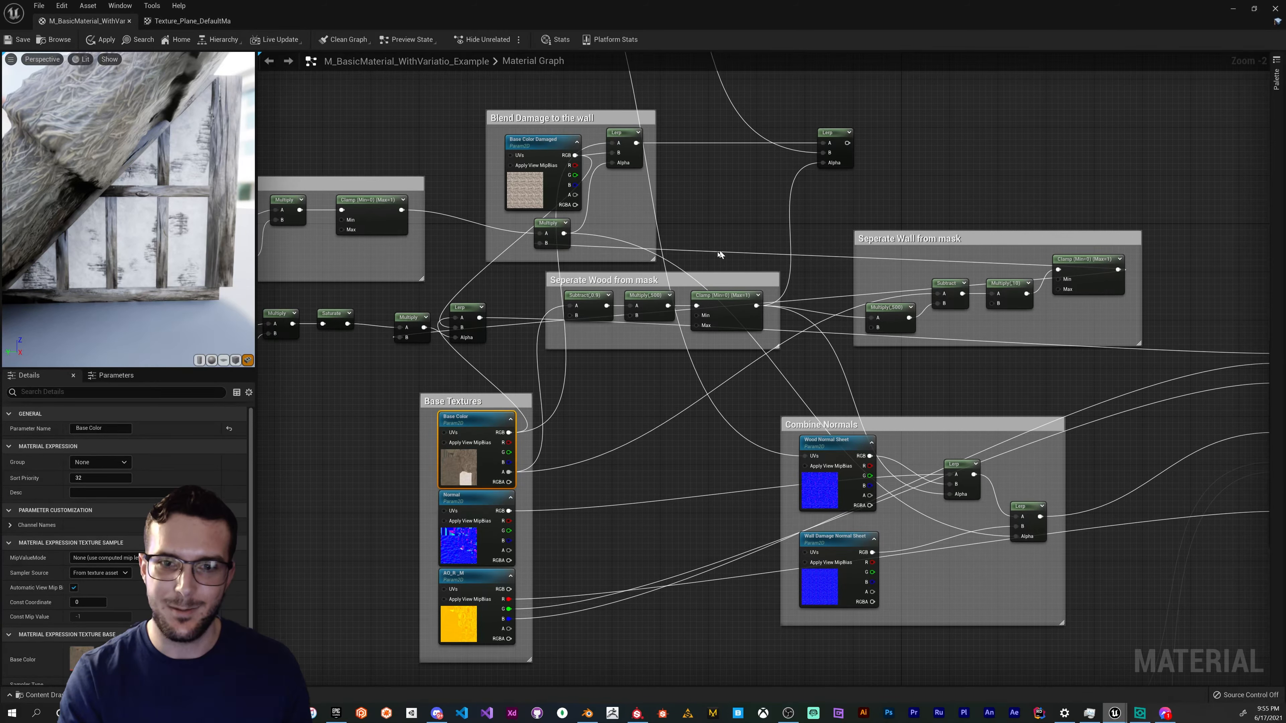
{"action": "right_click_drag", "start_coordinate": [739, 207], "coordinate": [700, 223]}
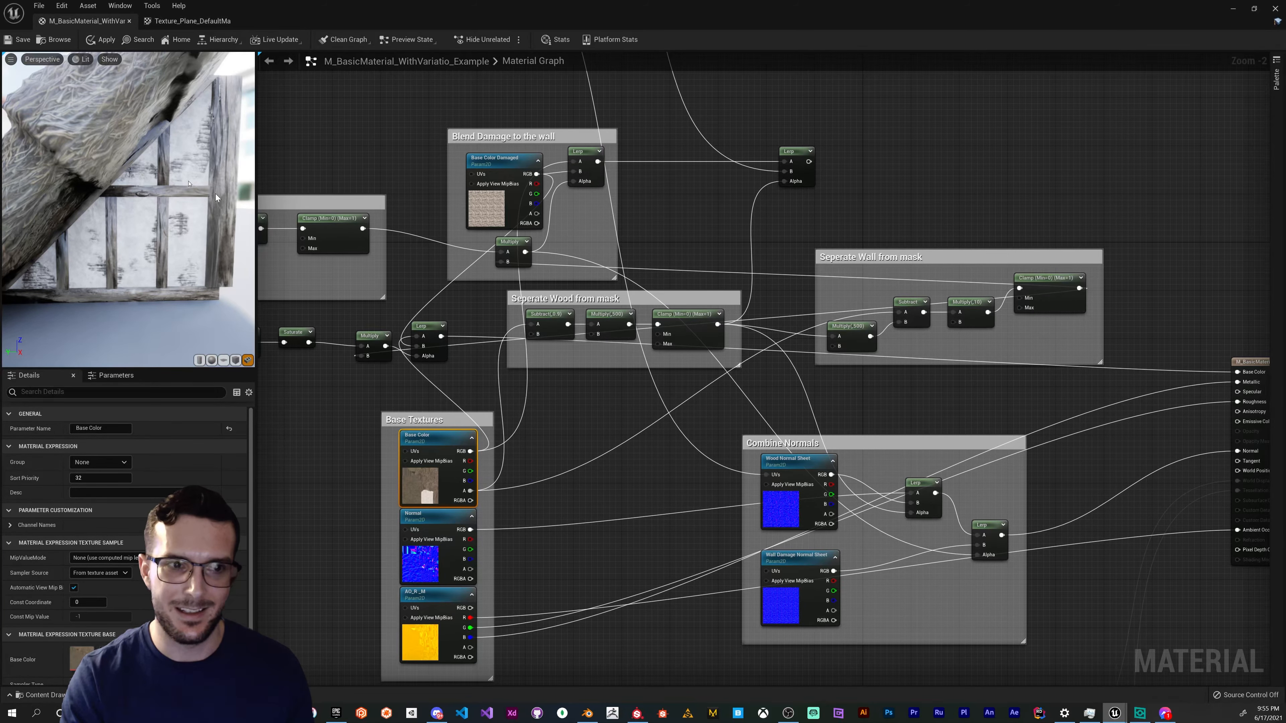
{"action": "left_click_drag", "start_coordinate": [216, 197], "coordinate": [153, 220]}
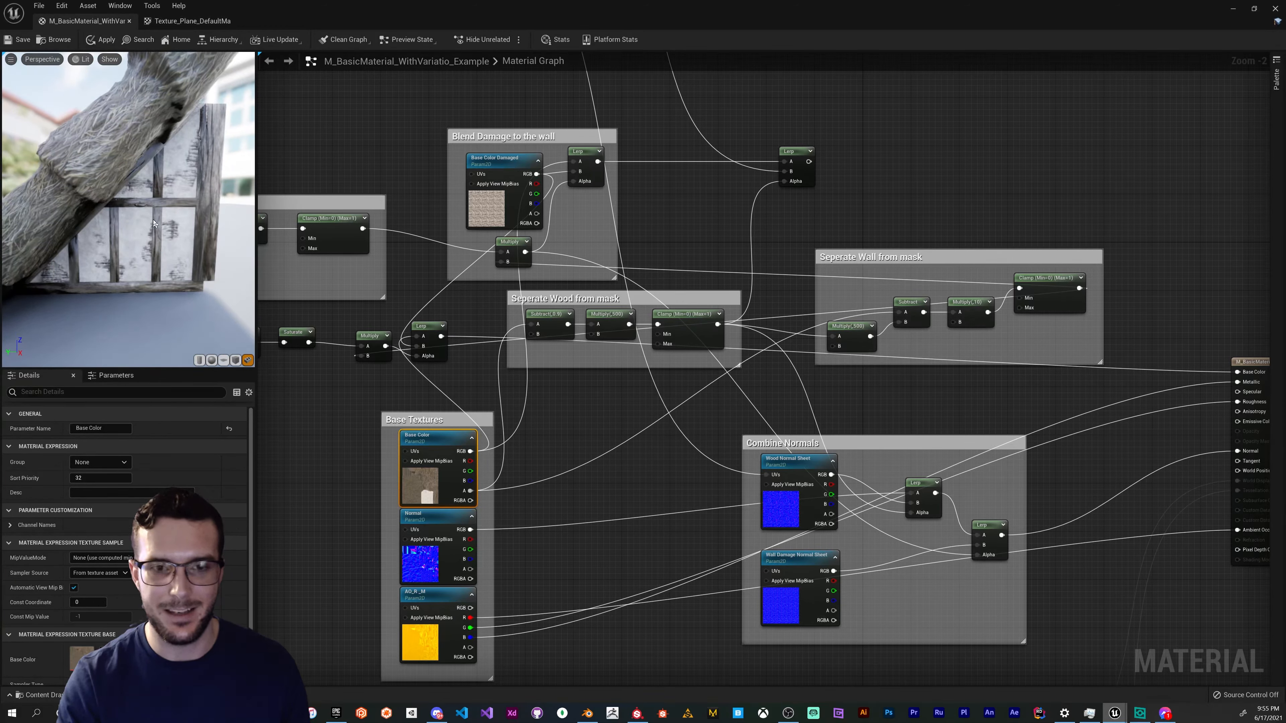
- Inspect the Actor Position and Wood WS change threshold nodes in Wood world space texture panning, and check the wood in the preview
{"action": "scroll", "coordinate": [583, 230], "scroll_direction": "down", "scroll_amount": 2}
{"action": "right_click_drag", "start_coordinate": [741, 275], "coordinate": [712, 264]}
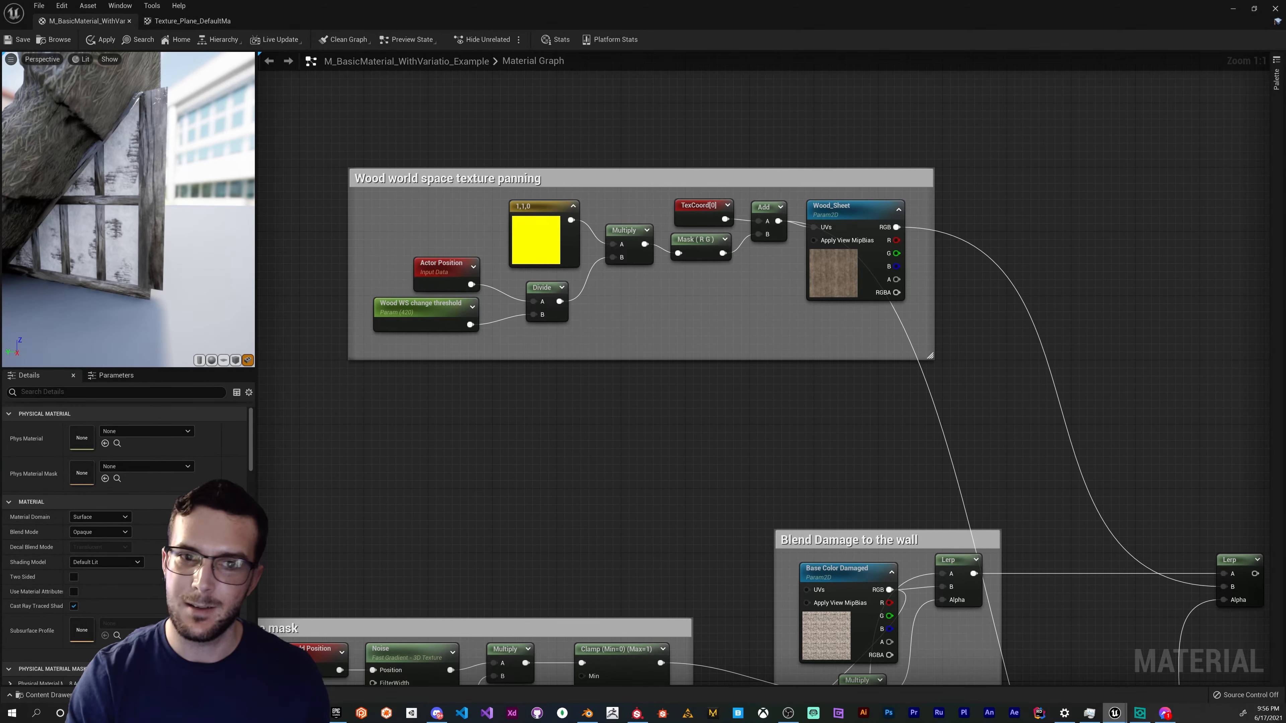
{"action": "right_click_drag", "start_coordinate": [385, 199], "coordinate": [375, 211]}
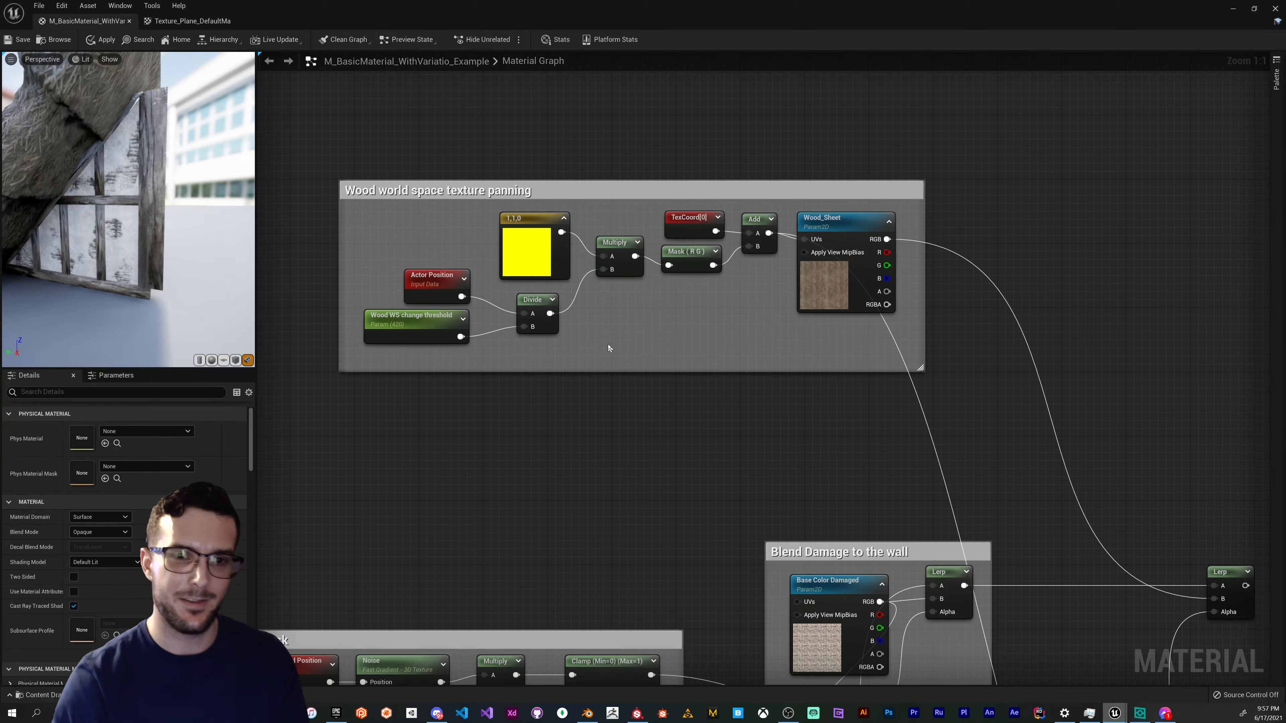
{"action": "right_click_drag", "start_coordinate": [508, 401], "coordinate": [549, 388]}
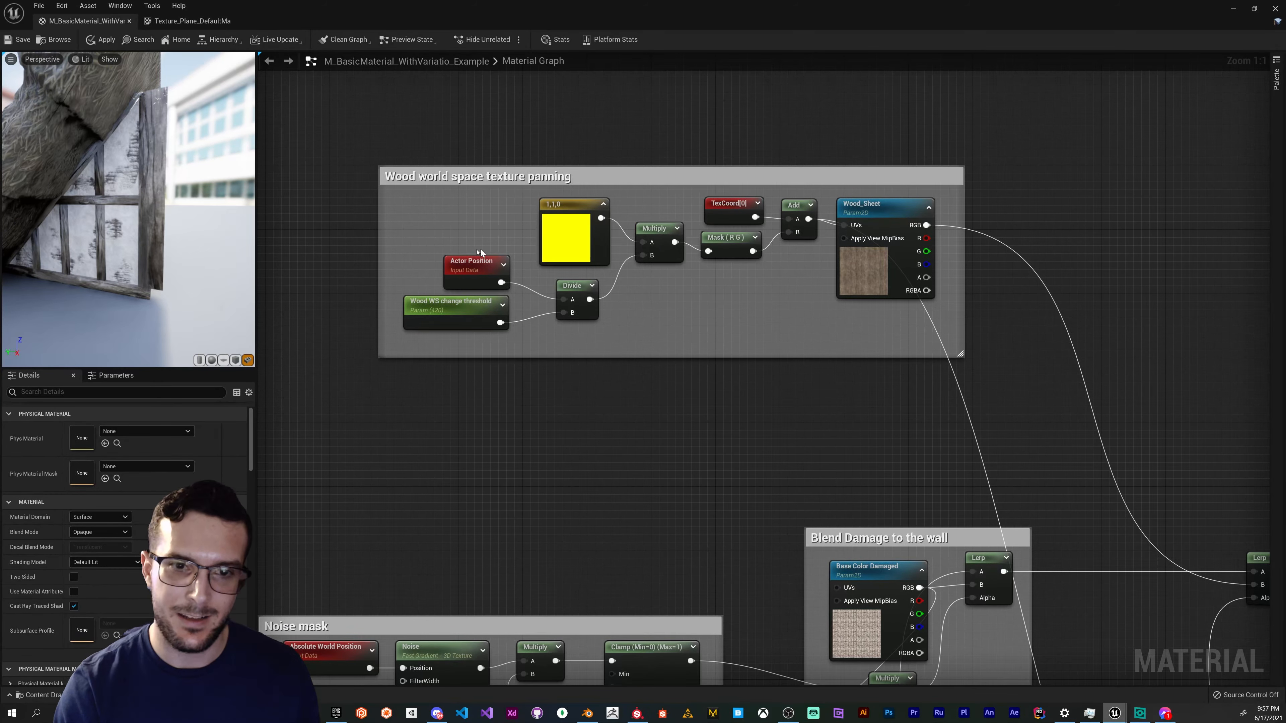
{"action": "left_click", "coordinate": [471, 265]}
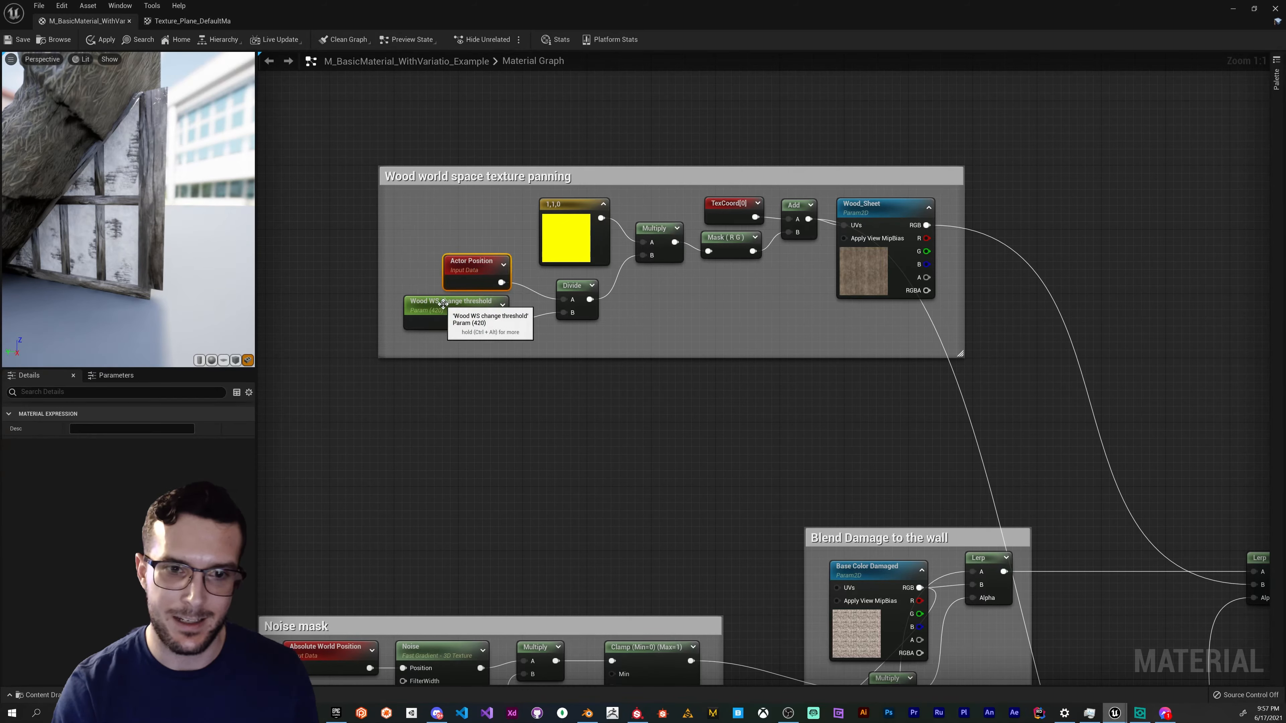
{"action": "left_click", "coordinate": [443, 304]}
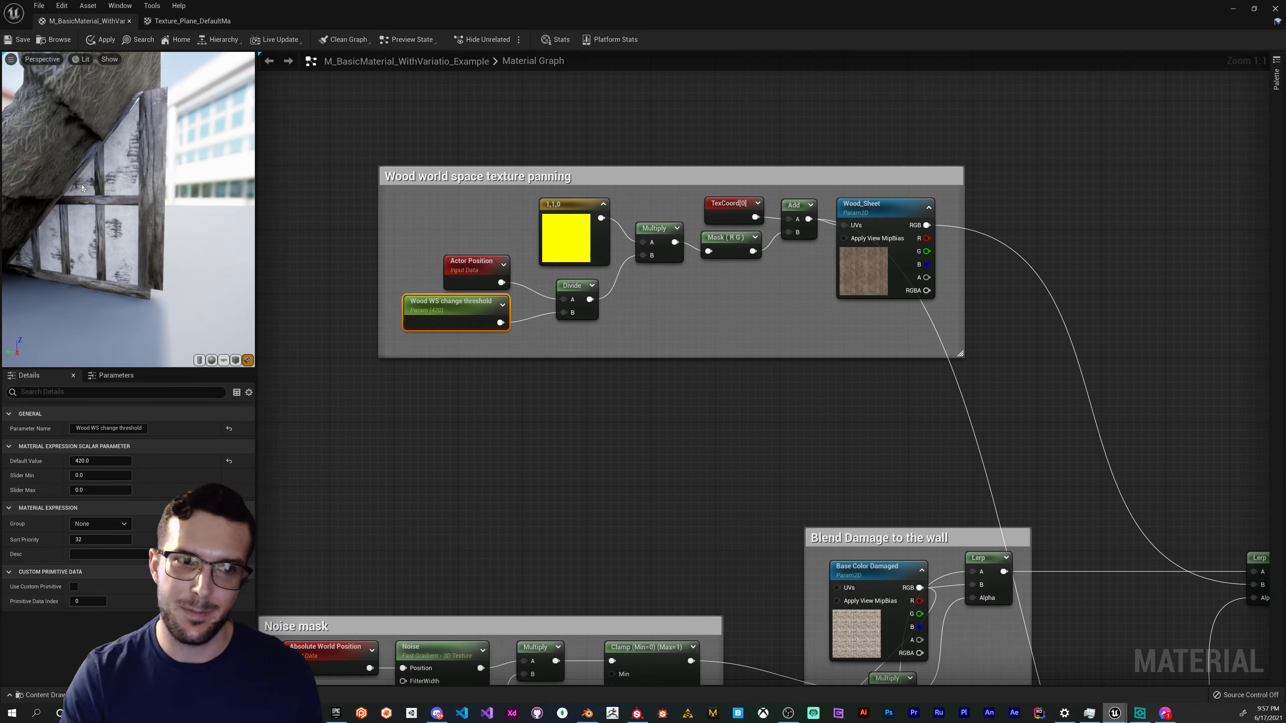
{"action": "left_click_drag", "start_coordinate": [152, 229], "coordinate": [107, 211]}
{"action": "left_click", "coordinate": [639, 305]}
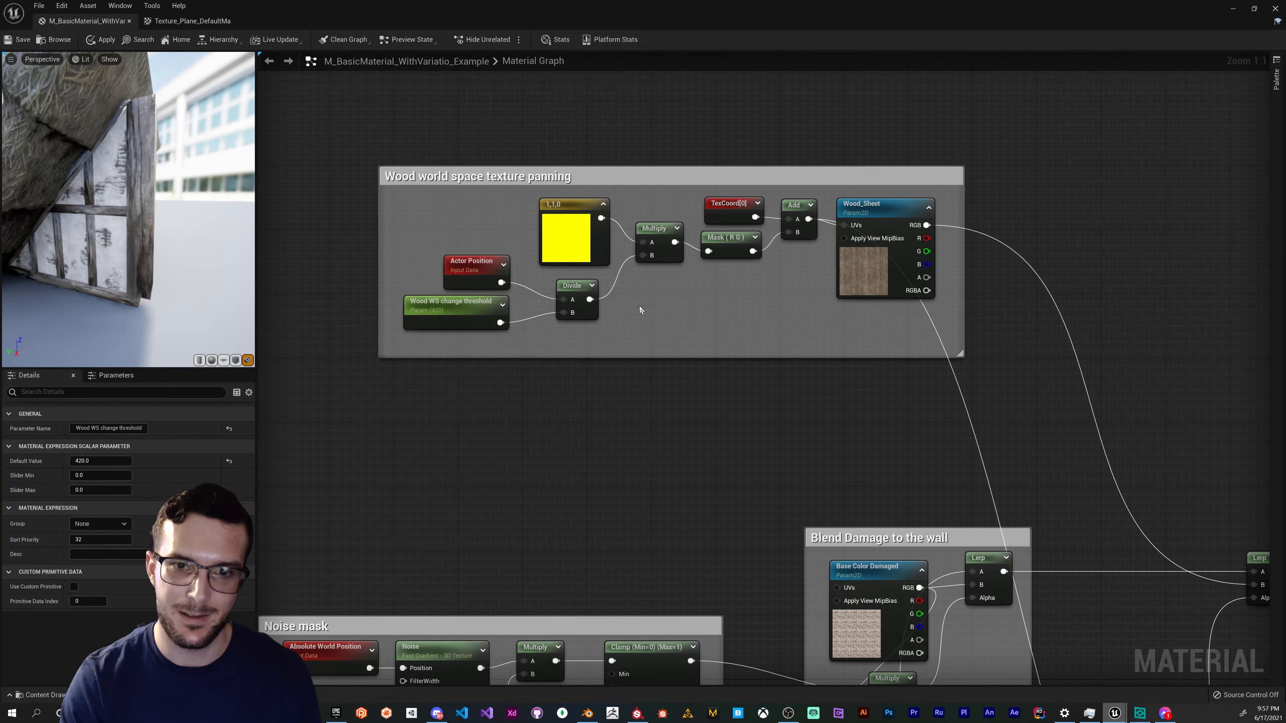
- Inspect the yellow 1,1,0 constant, Multiply and Mask (R G) nodes in the wood texture panning group
{"action": "right_click_drag", "start_coordinate": [639, 305], "coordinate": [707, 318]}
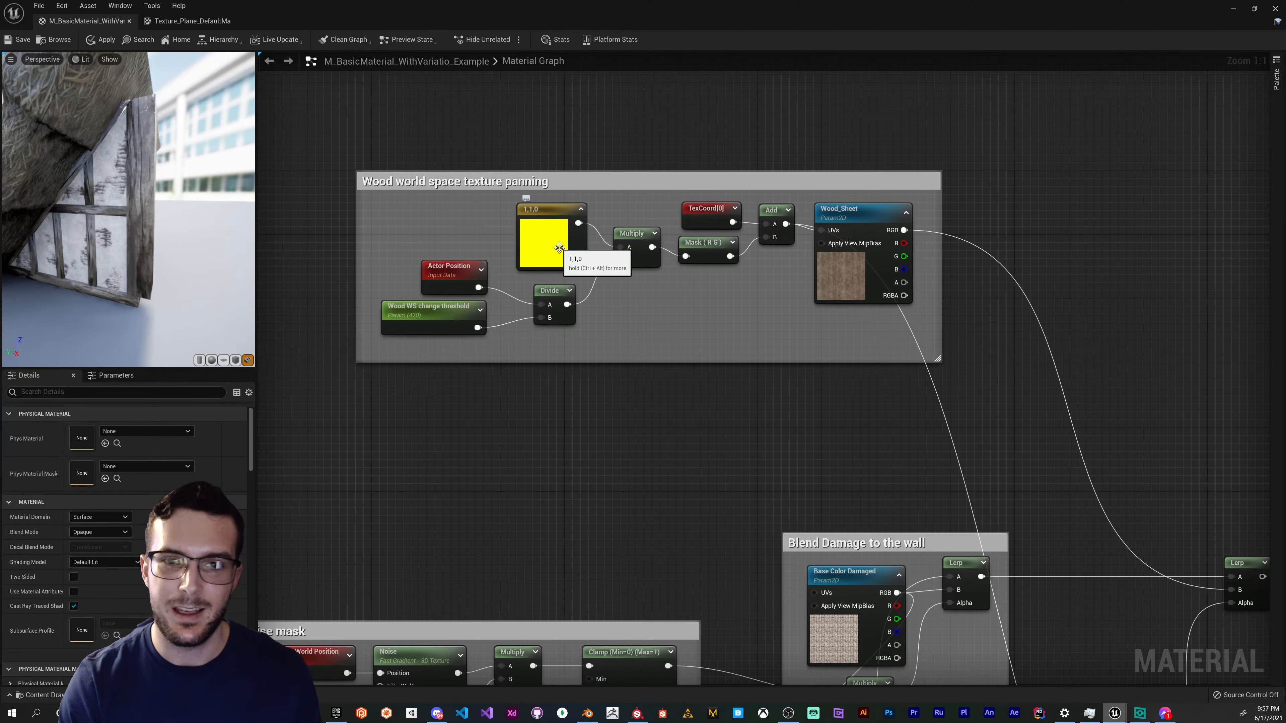
{"action": "left_click_drag", "start_coordinate": [636, 278], "coordinate": [561, 215]}
{"action": "left_click", "coordinate": [635, 203]}
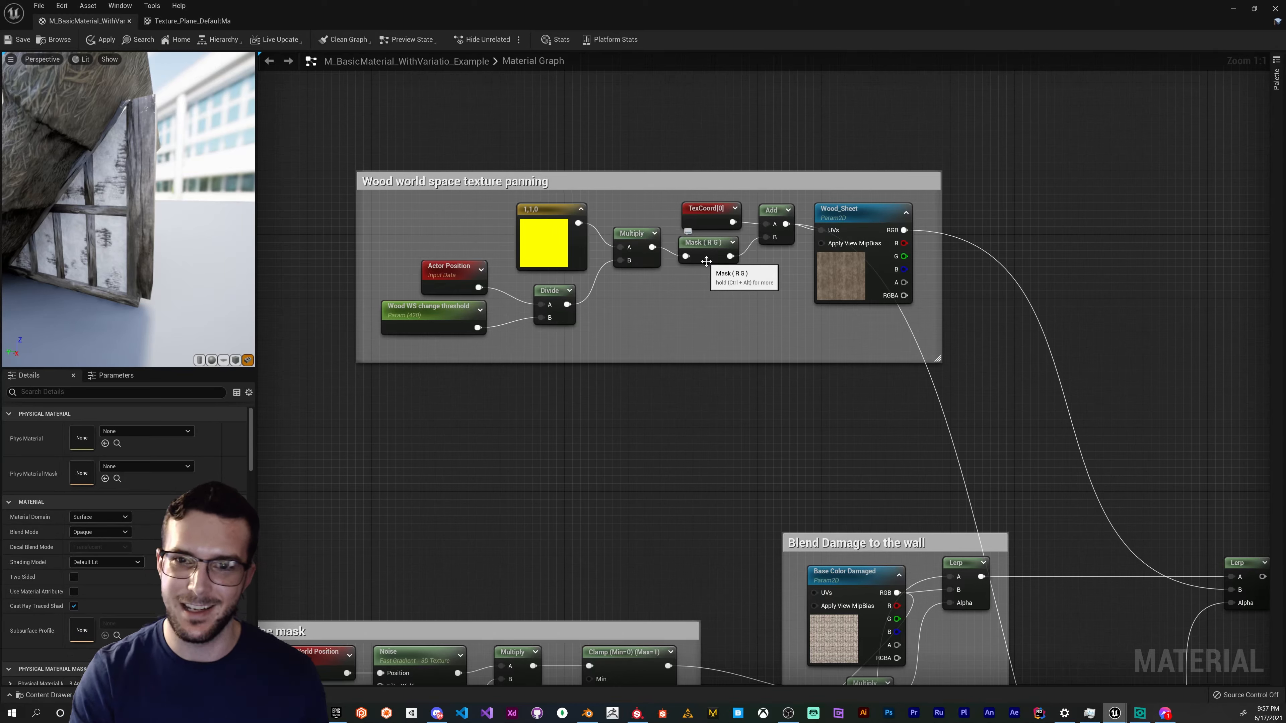
{"action": "left_click", "coordinate": [707, 247]}
{"action": "left_click", "coordinate": [696, 316]}
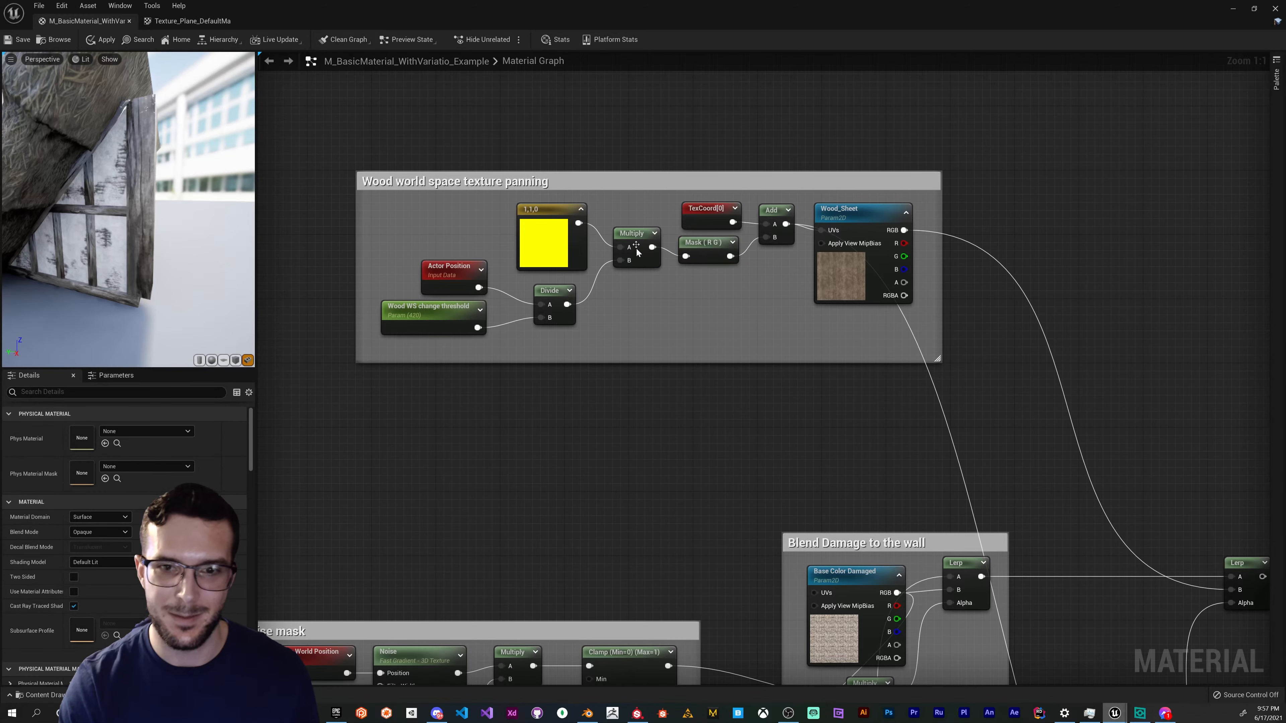
{"action": "left_click", "coordinate": [636, 249]}
{"action": "left_click", "coordinate": [541, 228]}
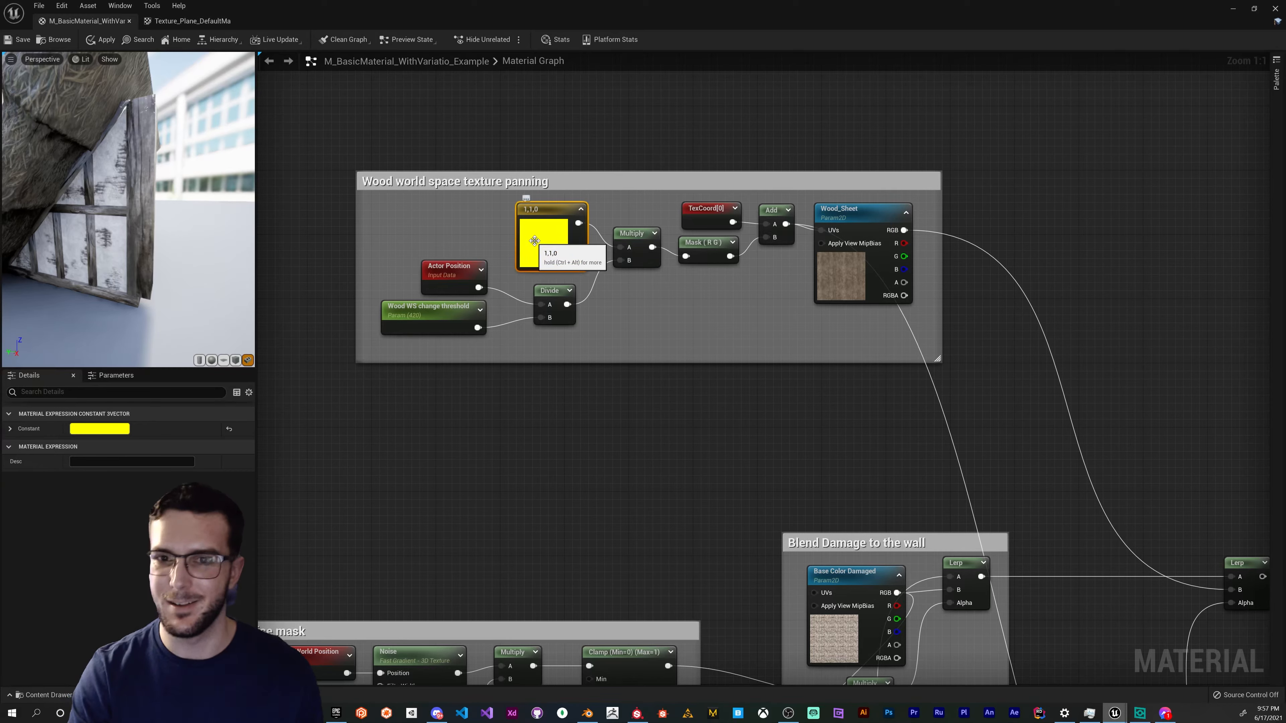
{"action": "left_click", "coordinate": [602, 259]}
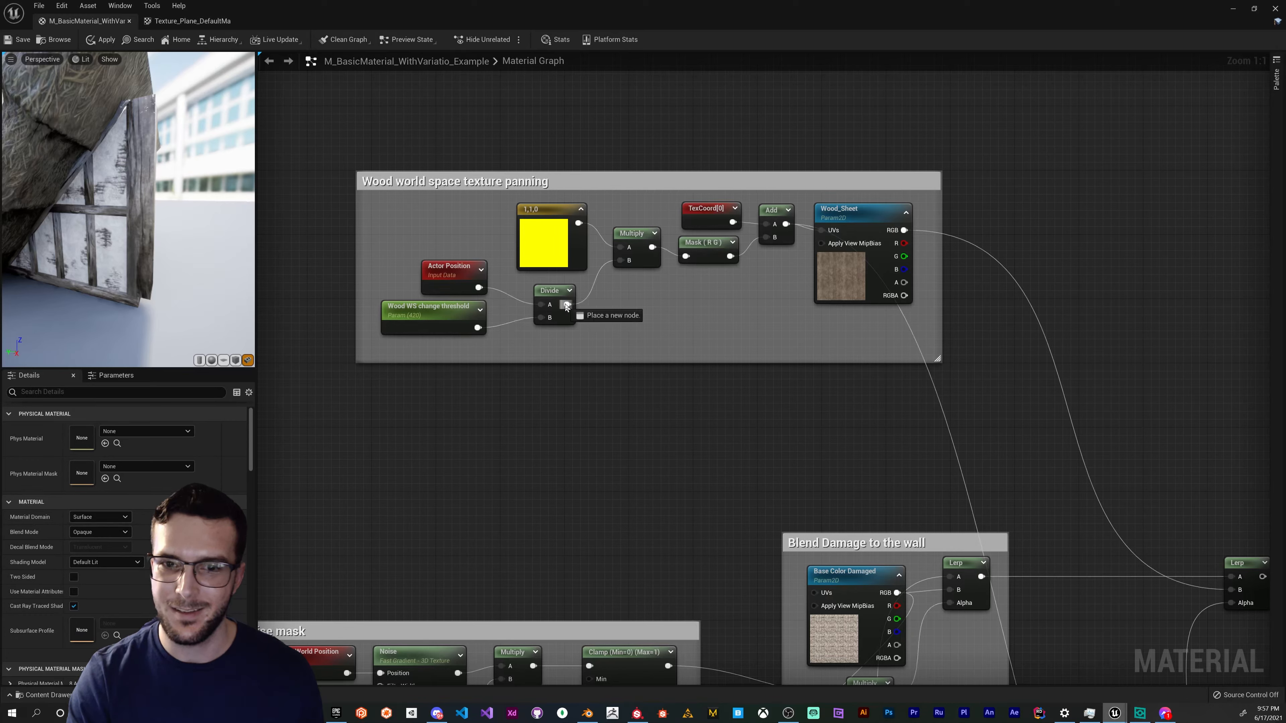
- Connect the Divide output directly to the Mask (R G) input, and move the 1,1,0 constant and bypassed Multiply aside
{"action": "left_click_drag", "start_coordinate": [568, 305], "coordinate": [688, 257]}
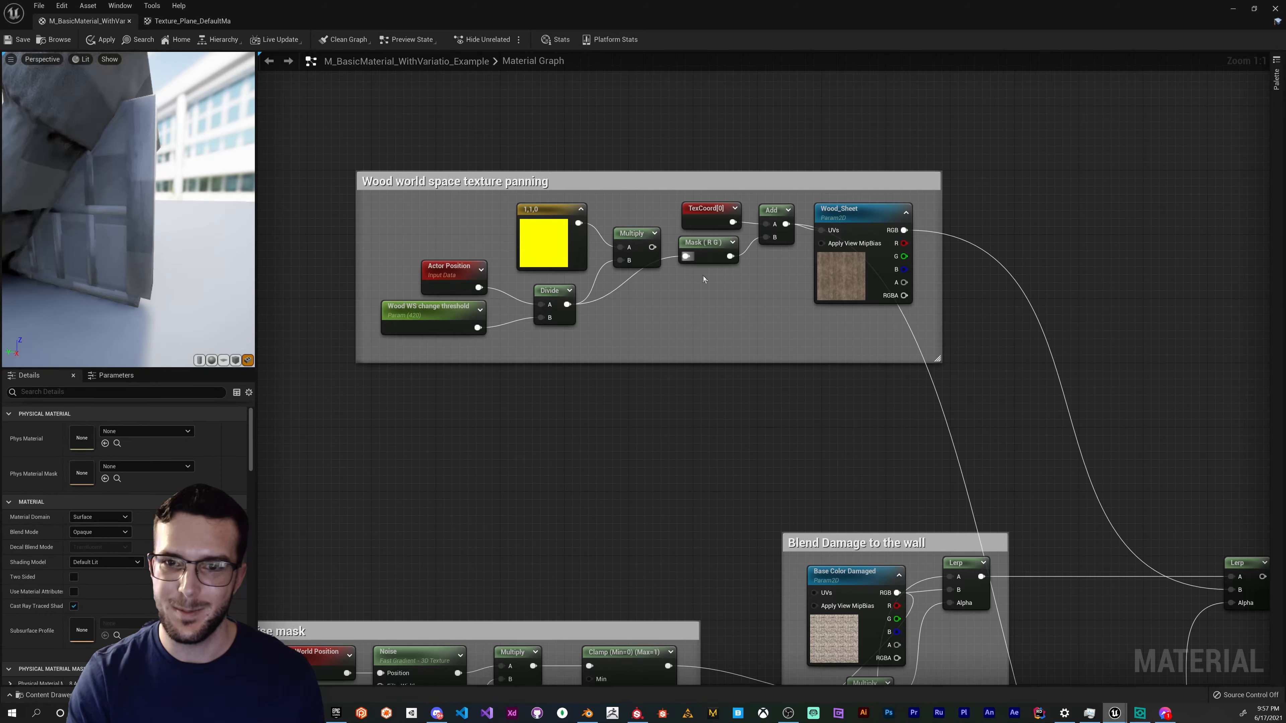
{"action": "left_click", "coordinate": [545, 241]}
{"action": "left_click_drag", "start_coordinate": [545, 240], "coordinate": [641, 211]}
{"action": "left_click_drag", "start_coordinate": [677, 147], "coordinate": [512, 175]}
{"action": "left_click", "coordinate": [700, 173]}
{"action": "left_click_drag", "start_coordinate": [661, 168], "coordinate": [494, 217]}
{"action": "left_click_drag", "start_coordinate": [633, 233], "coordinate": [616, 225]}
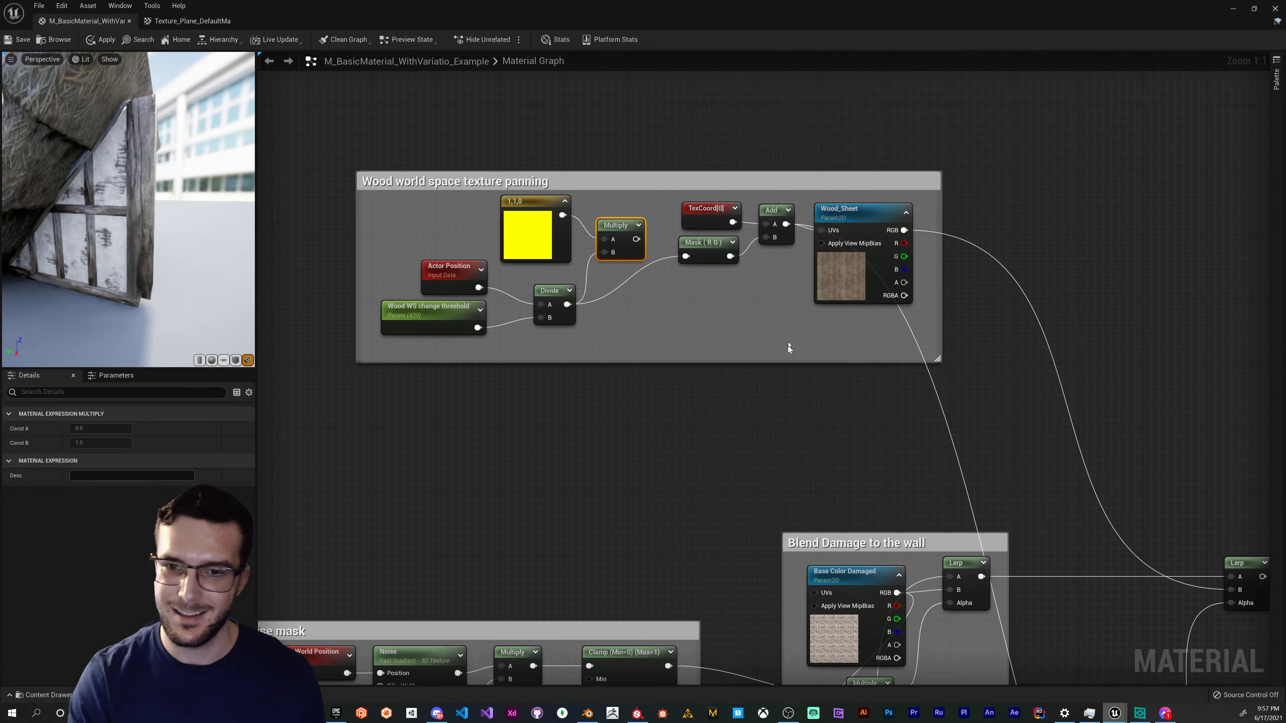
{"action": "left_click", "coordinate": [757, 333]}
- Inspect the Add and Wood_Sheet nodes and follow the Wood_Sheet output to the Lerp driven by the wood mask
{"action": "right_click_drag", "start_coordinate": [719, 317], "coordinate": [644, 326]}
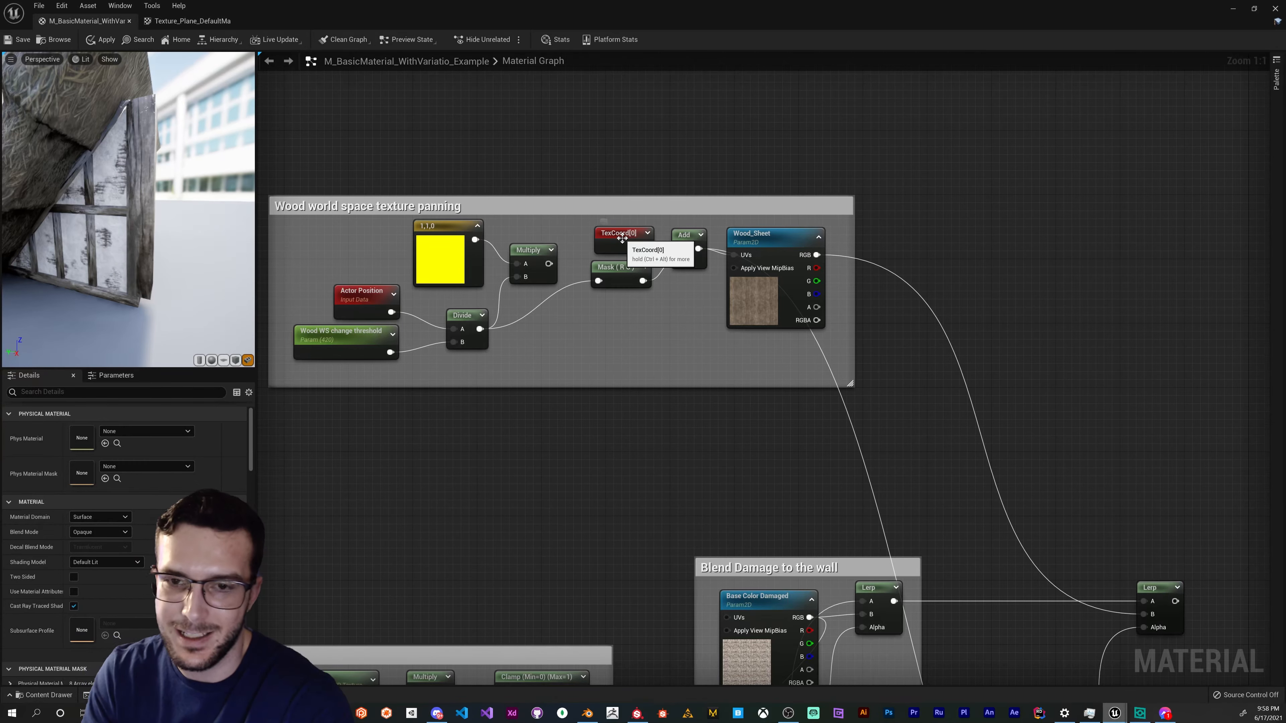
{"action": "left_click", "coordinate": [688, 242]}
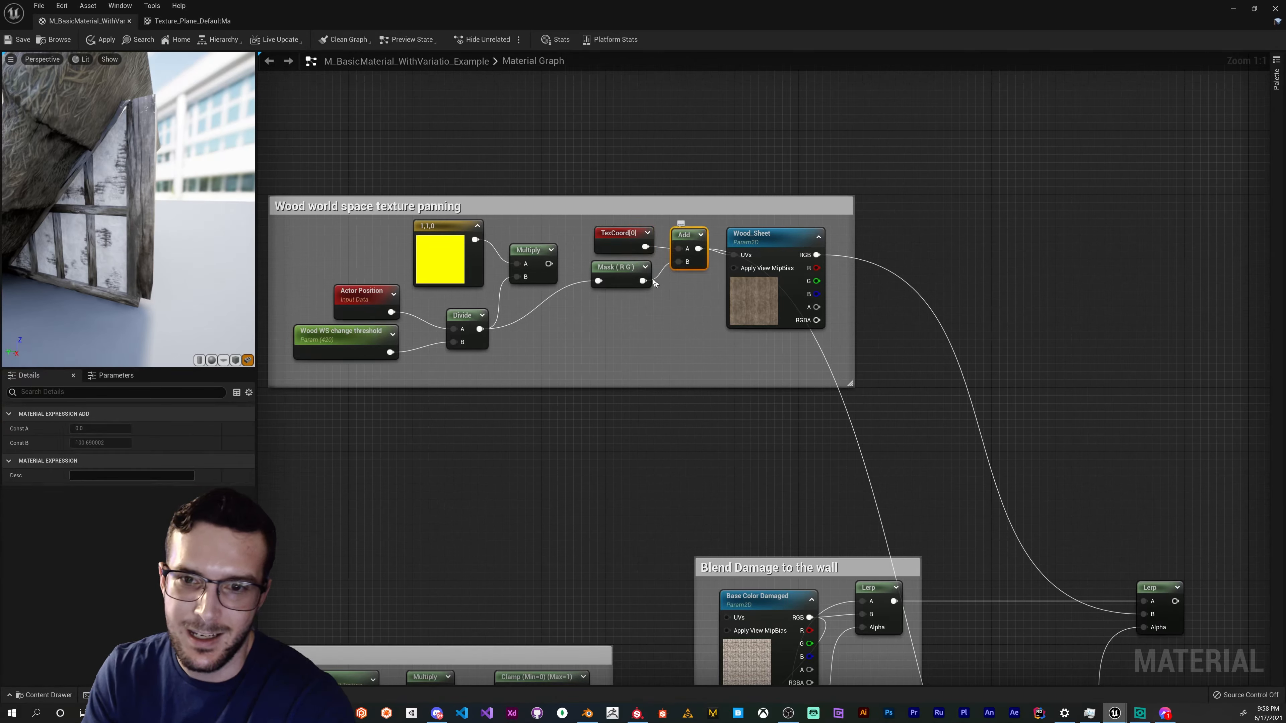
{"action": "left_click", "coordinate": [661, 273]}
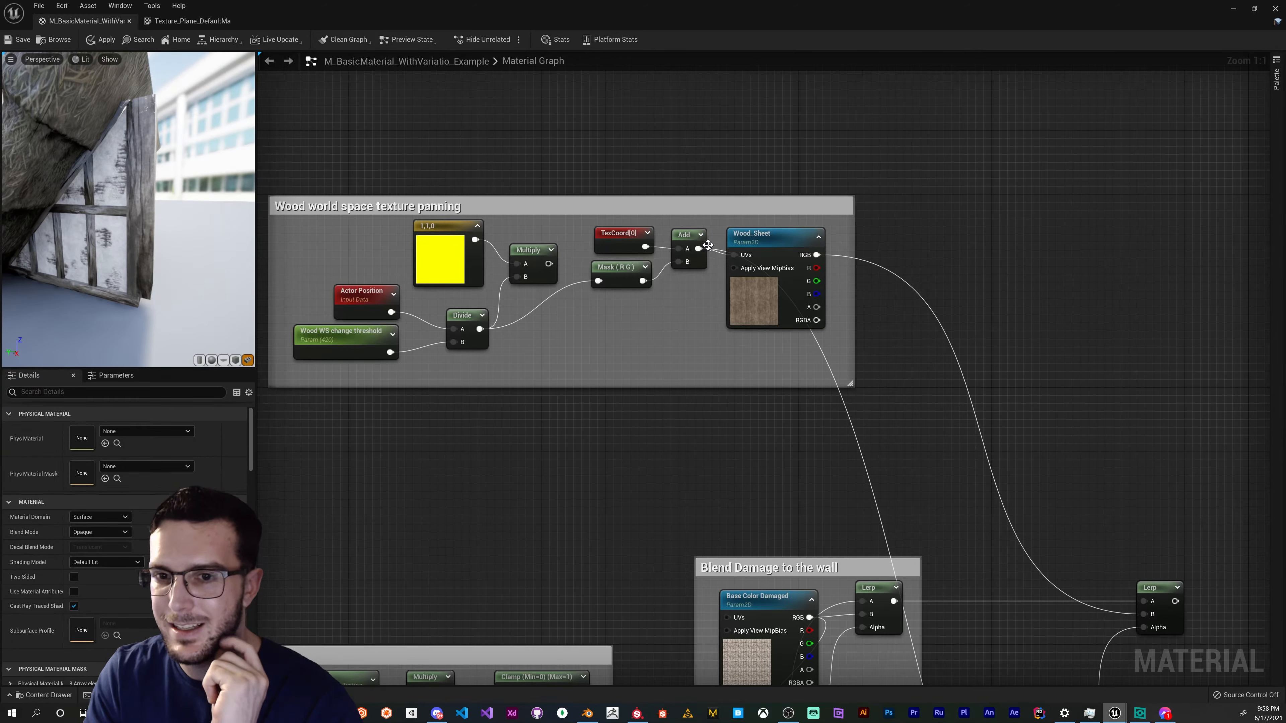
{"action": "left_click", "coordinate": [749, 296]}
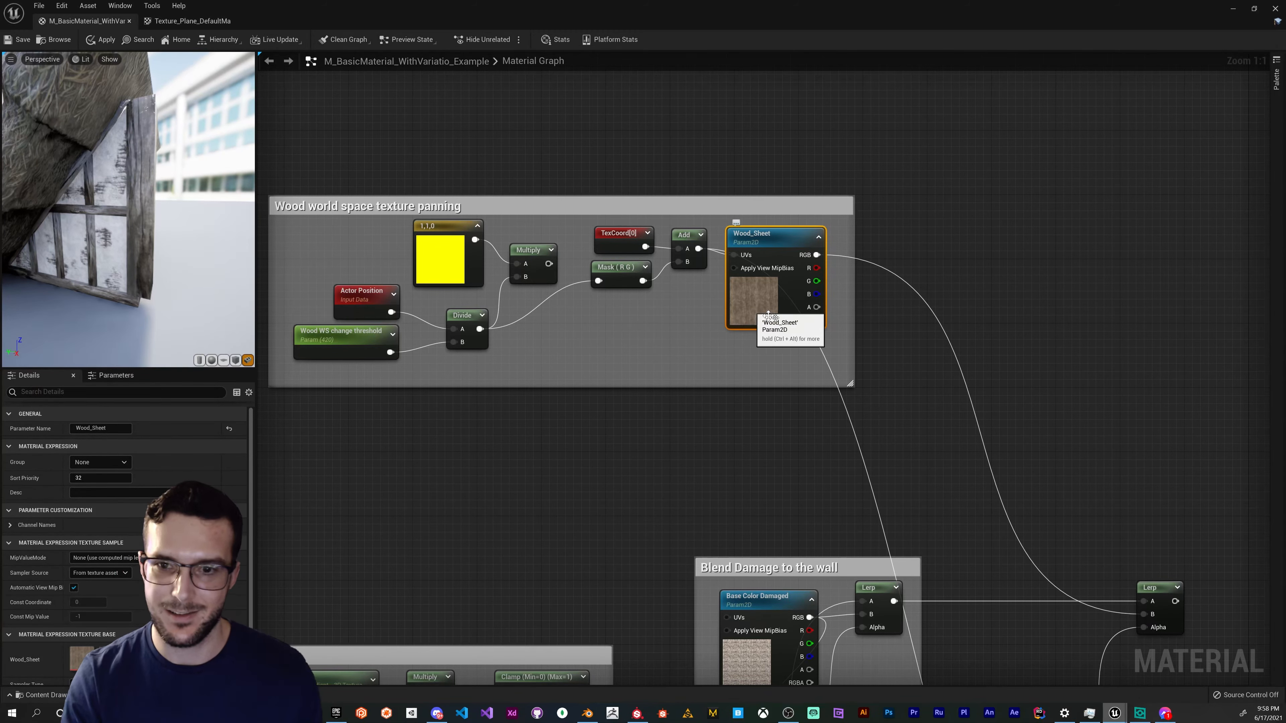
{"action": "scroll", "coordinate": [702, 390], "scroll_direction": "down", "scroll_amount": 3}
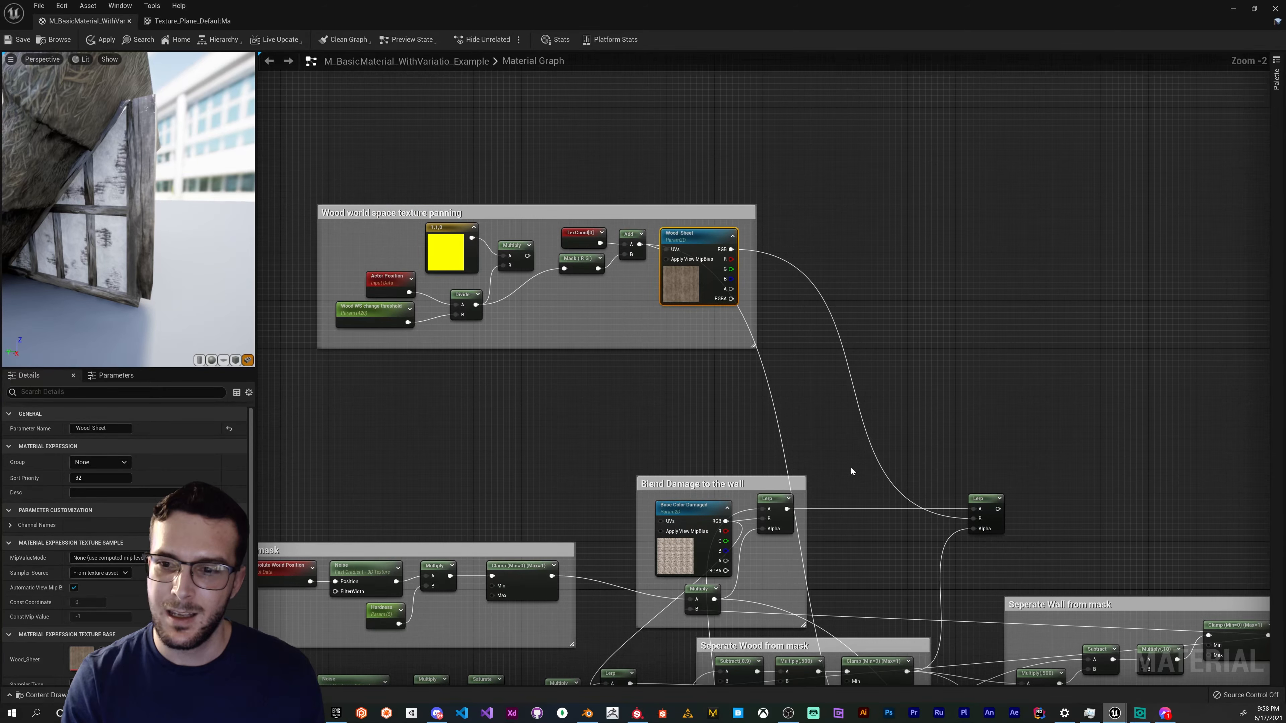
{"action": "right_click_drag", "start_coordinate": [852, 471], "coordinate": [686, 328]}
{"action": "right_click_drag", "start_coordinate": [840, 450], "coordinate": [639, 338]}
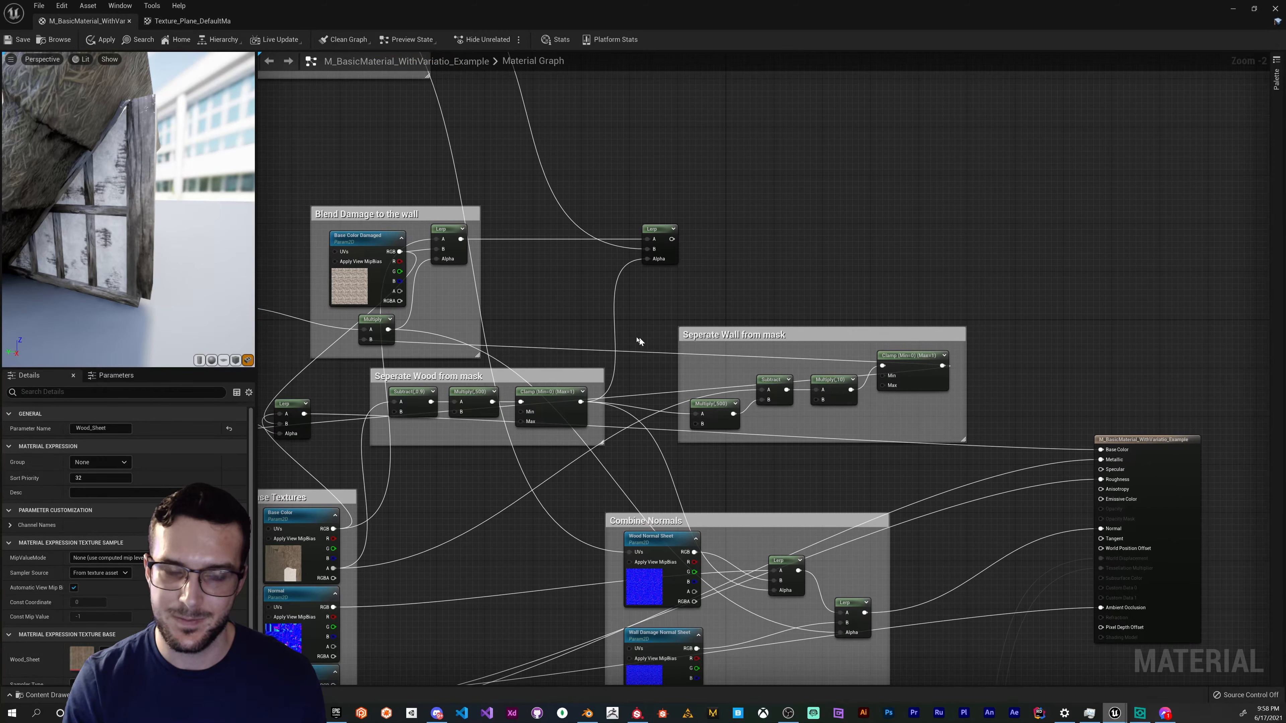
{"action": "right_click_drag", "start_coordinate": [548, 272], "coordinate": [591, 305]}
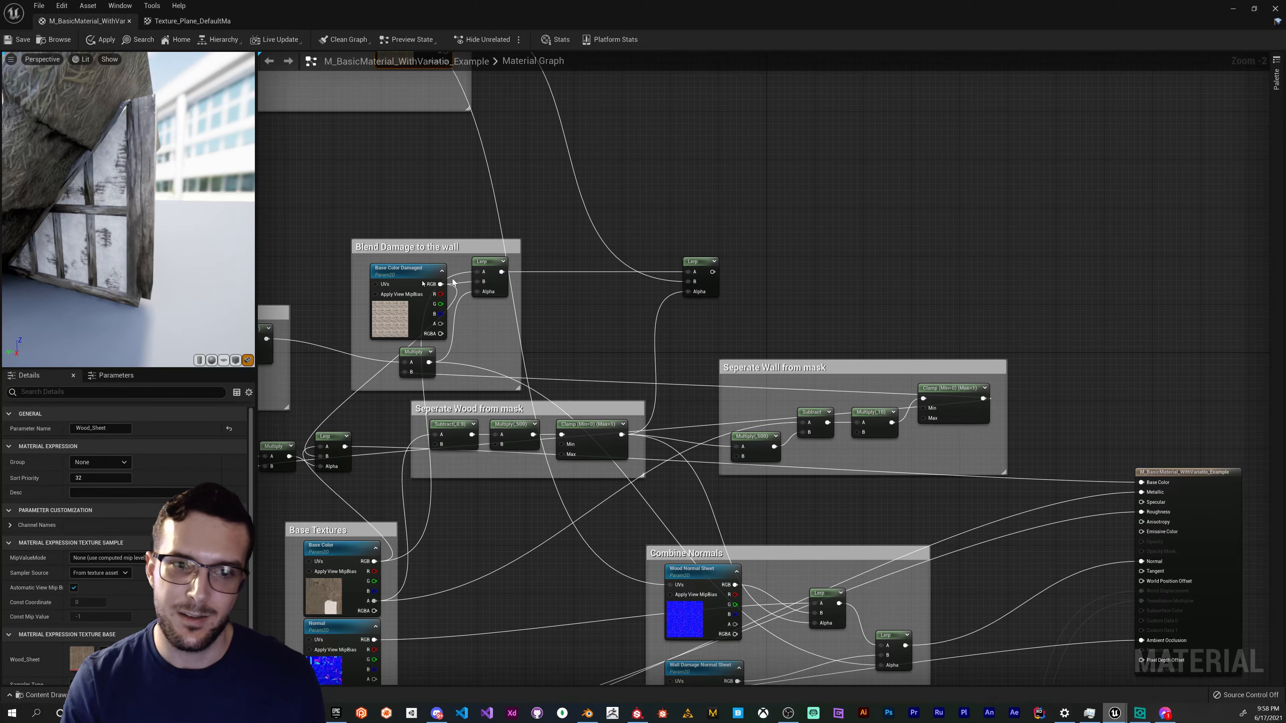
- Connect the output of the Lerp combining wood and wall to the material's Base Color, and return to the level editor
{"action": "right_click_drag", "start_coordinate": [453, 283], "coordinate": [669, 248]}
{"action": "right_click_drag", "start_coordinate": [491, 444], "coordinate": [468, 469]}
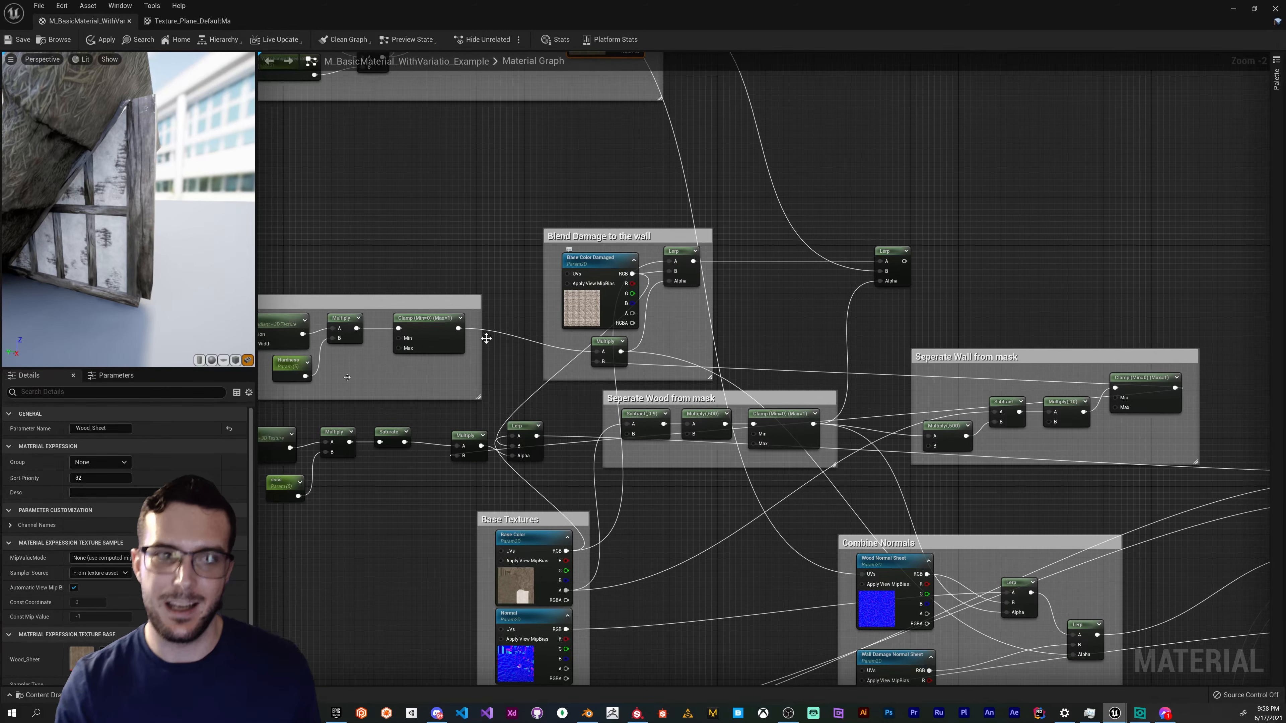
{"action": "right_click_drag", "start_coordinate": [1011, 258], "coordinate": [939, 413]}
{"action": "right_click_drag", "start_coordinate": [971, 348], "coordinate": [642, 173]}
{"action": "left_click_drag", "start_coordinate": [543, 221], "coordinate": [977, 435]}
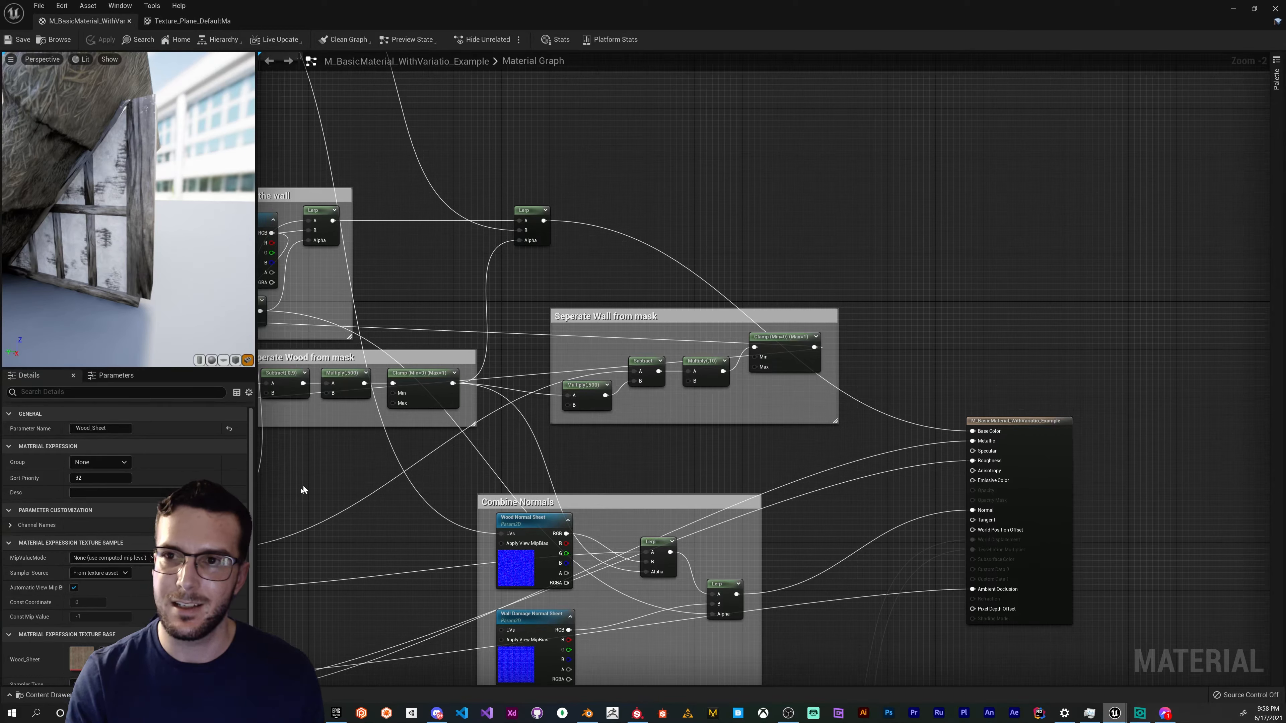
{"action": "left_click", "coordinate": [1231, 9]}
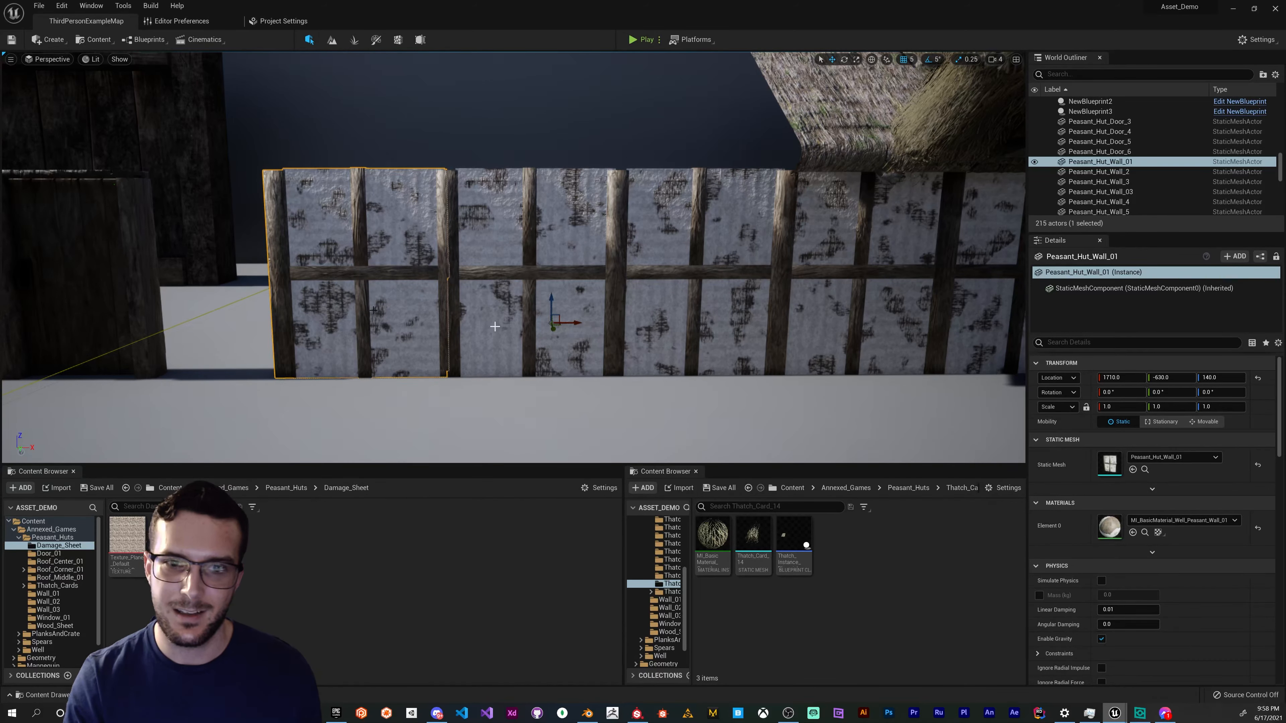
- Try moving Peasant_Hut_Wall_01 along X to 1660 to compare its damage and wood pattern, and undo the move
{"action": "key", "text": "w"}
{"action": "right_click_drag", "start_coordinate": [345, 303], "coordinate": [336, 343]}
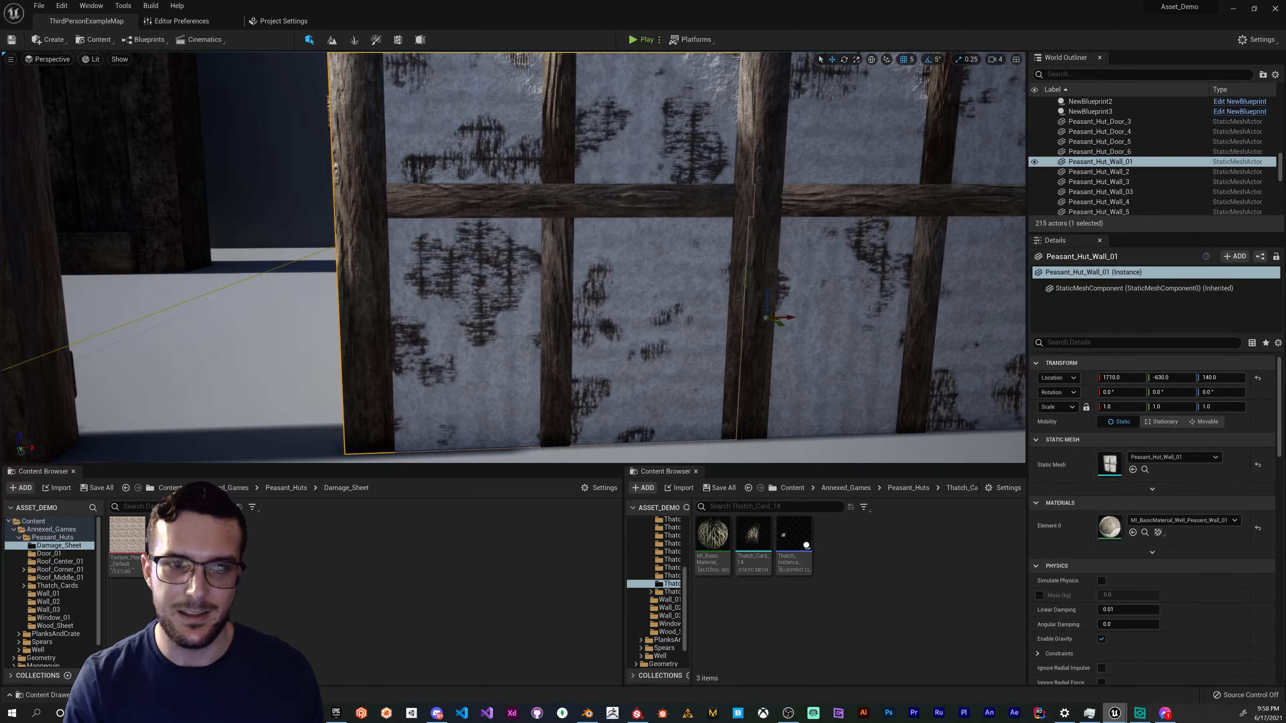
{"action": "right_click_drag", "start_coordinate": [686, 287], "coordinate": [687, 287]}
{"action": "key", "text": "e"}
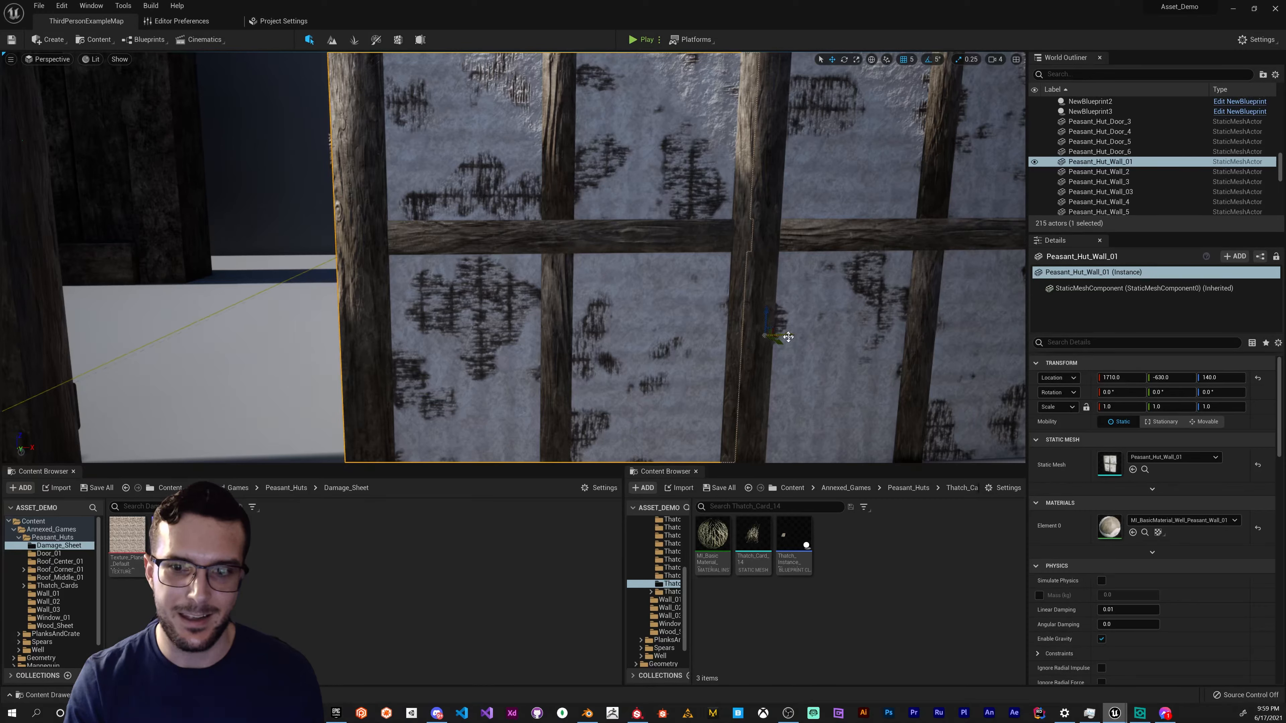
{"action": "left_click_drag", "start_coordinate": [774, 335], "coordinate": [739, 330]}
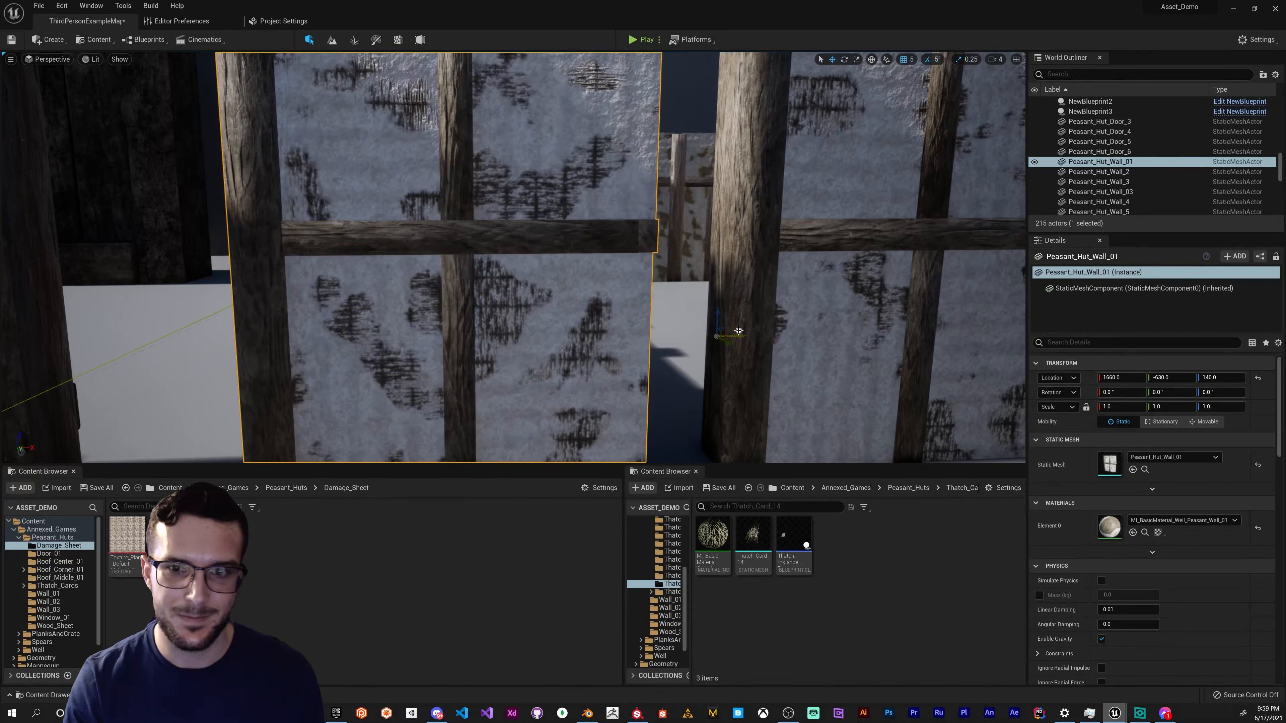
{"action": "key", "text": "ctrl+z"}
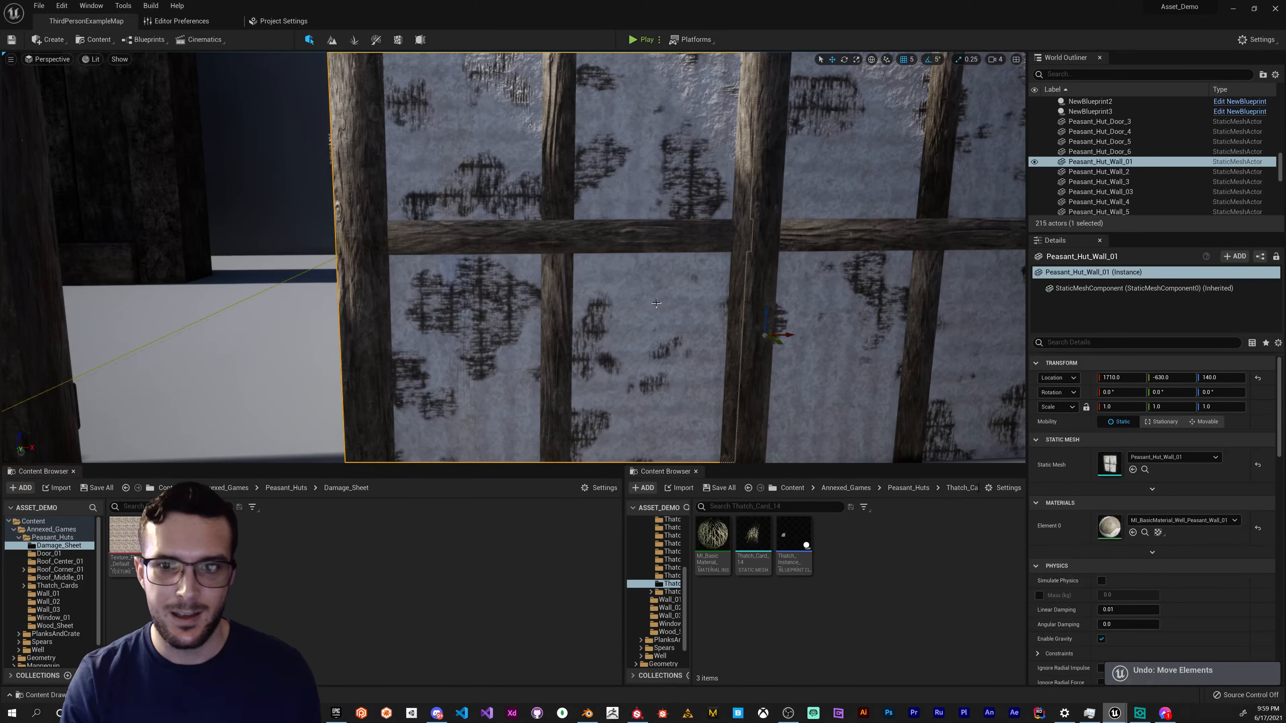
- Compare the damage and wood variation across the row of hut wall pieces, selecting Peasant_Hut_Wall_13
{"action": "middle_click_drag", "start_coordinate": [537, 244], "coordinate": [637, 231]}
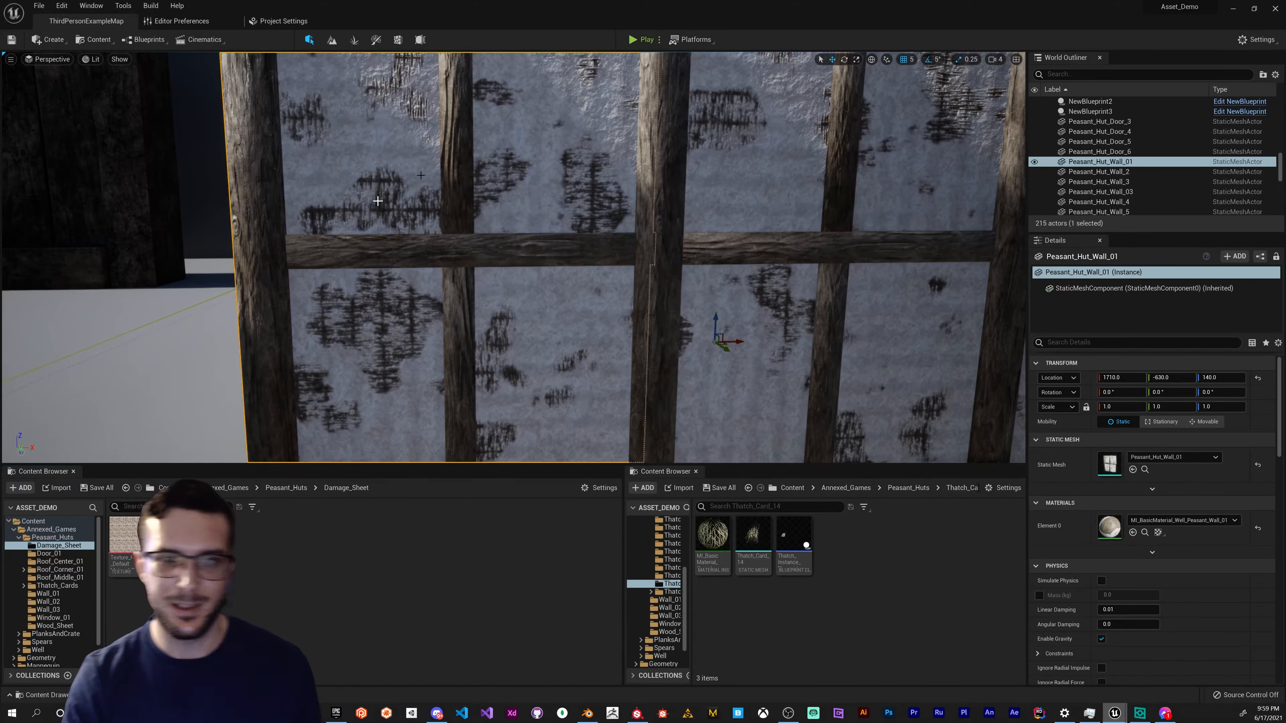
{"action": "right_click_drag", "start_coordinate": [513, 243], "coordinate": [521, 240]}
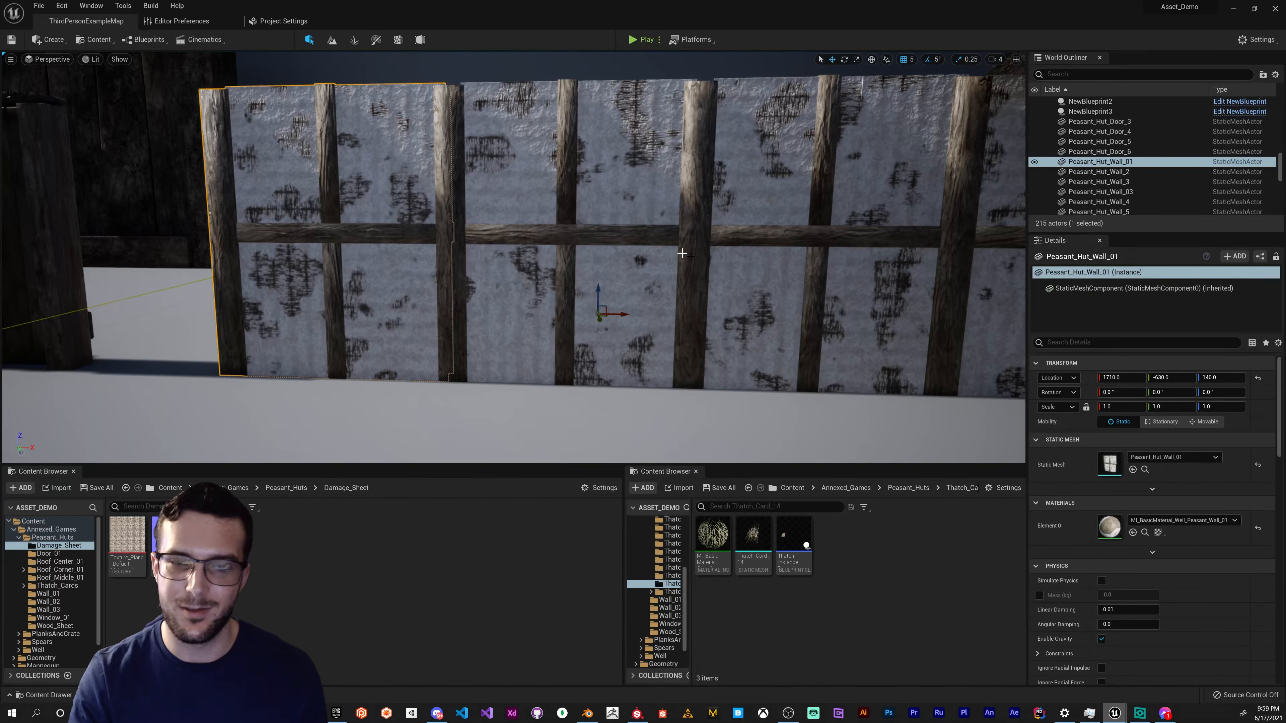
{"action": "left_click", "coordinate": [626, 255]}
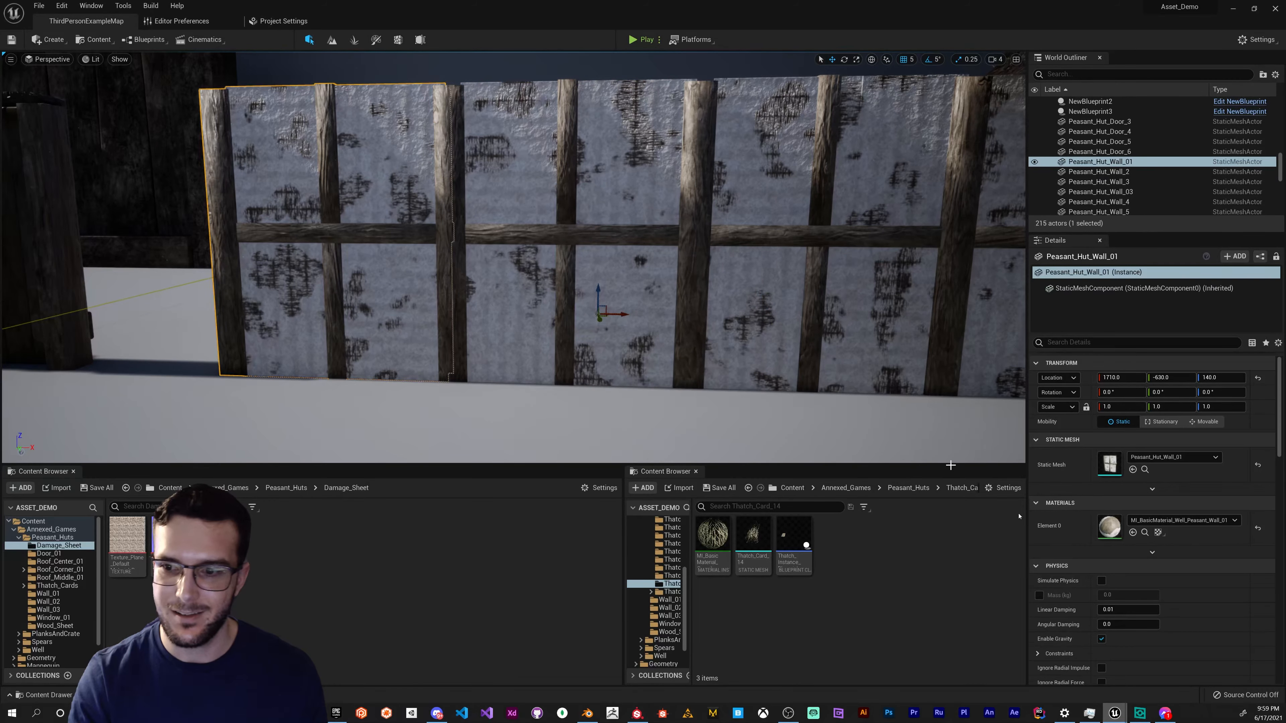
{"action": "left_click", "coordinate": [768, 199]}
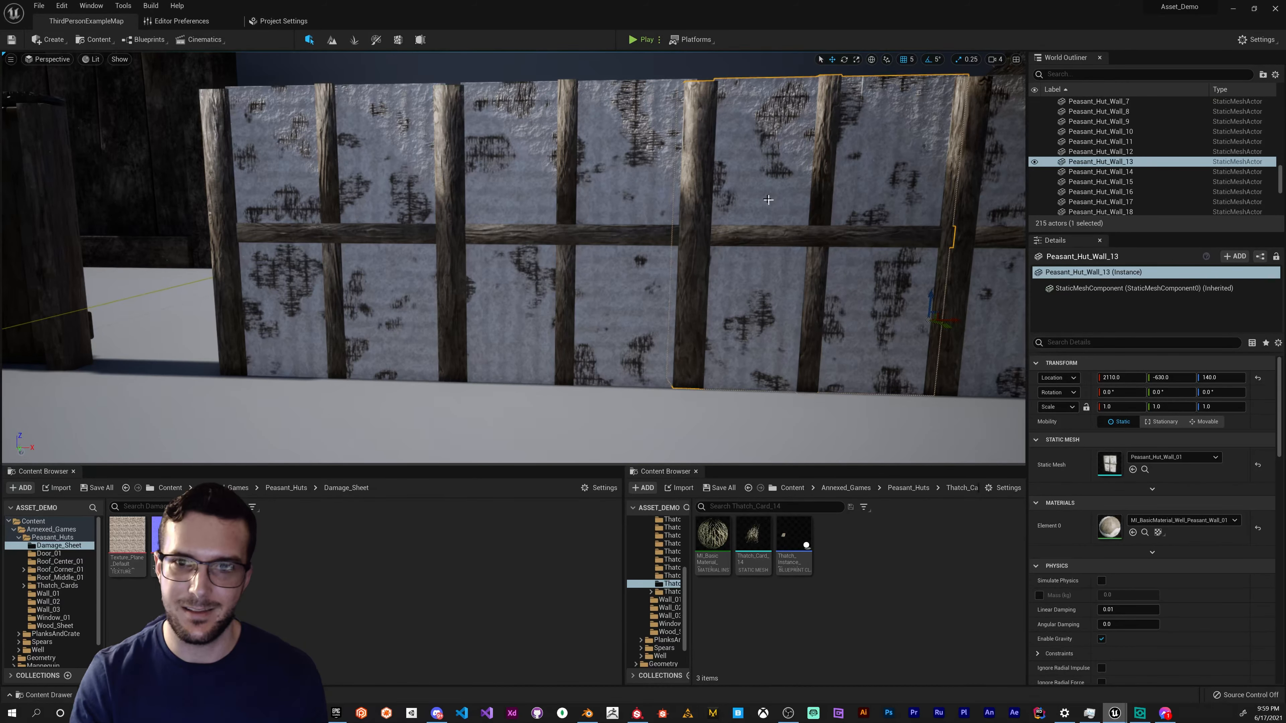
{"action": "right_click_drag", "start_coordinate": [520, 264], "coordinate": [486, 246]}
{"action": "right_click_drag", "start_coordinate": [499, 246], "coordinate": [520, 248]}
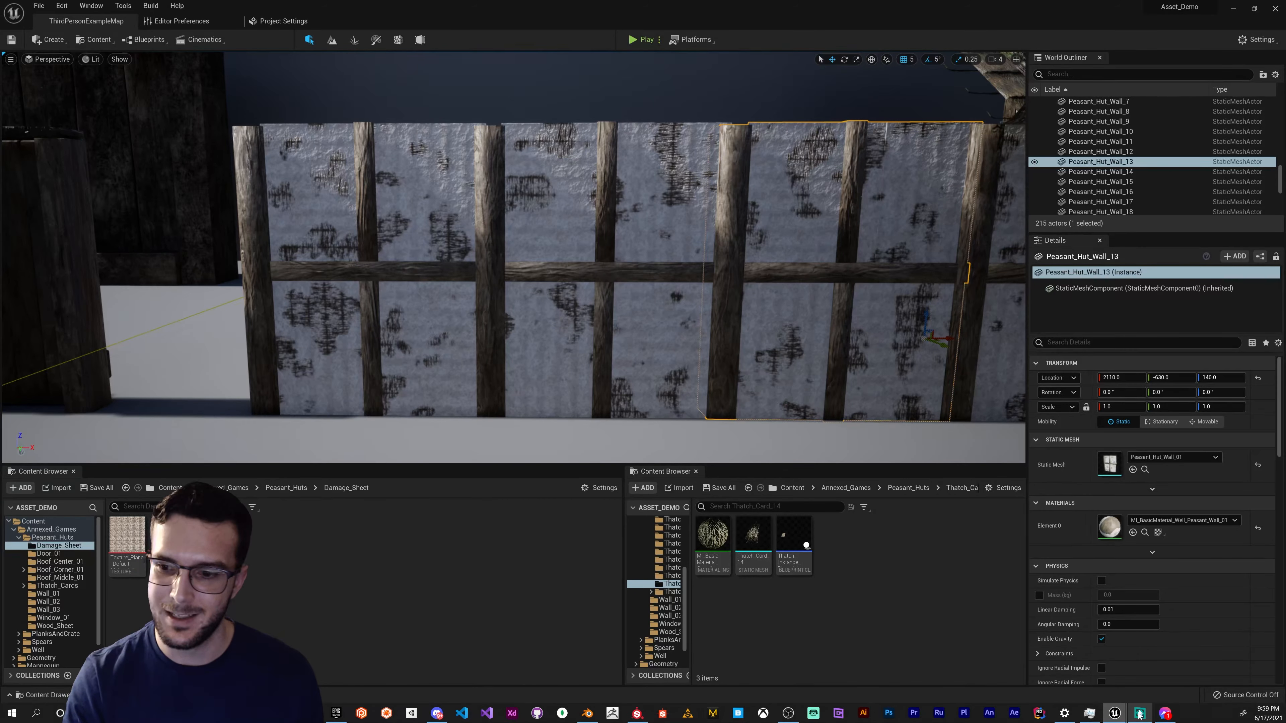
- Return to the M_BasicMaterial_WithVariatio_Example graph and review the wood texture panning, noise mask and damage blend groups
{"action": "mouse_move", "coordinate": [1114, 714]}
{"action": "left_click", "coordinate": [1182, 666]}
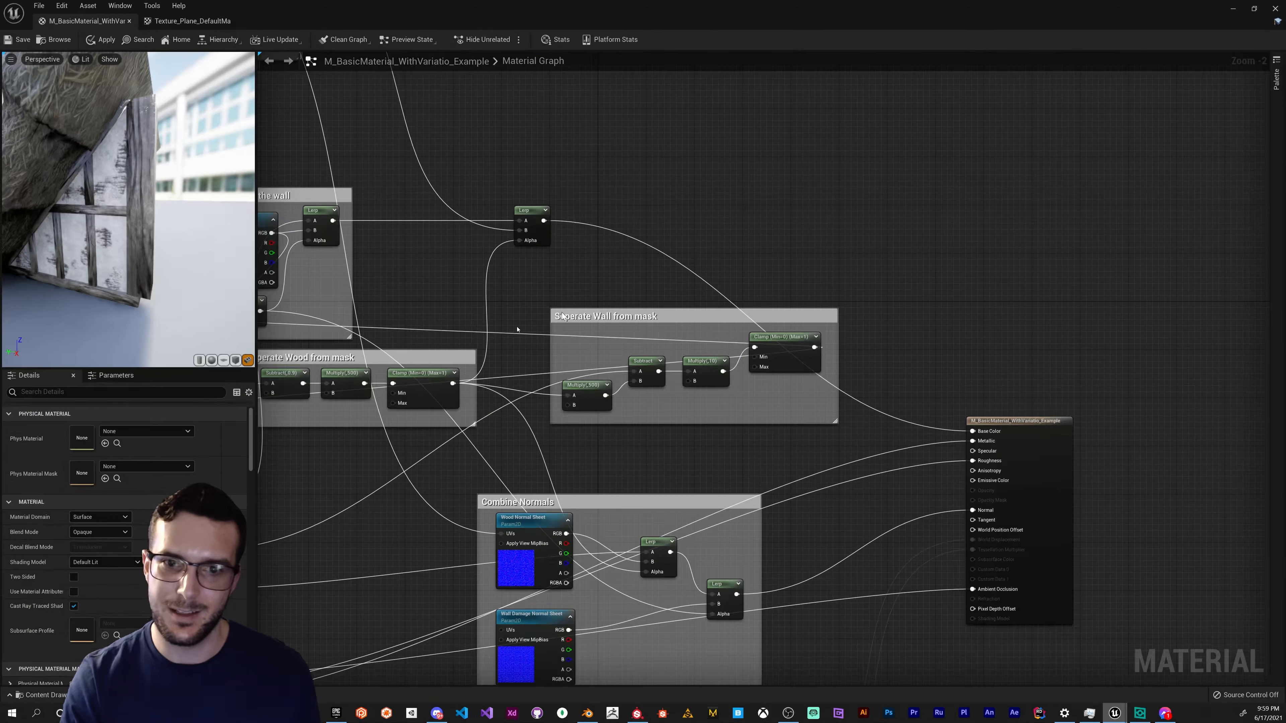
{"action": "right_click_drag", "start_coordinate": [719, 344], "coordinate": [746, 348]}
{"action": "right_click_drag", "start_coordinate": [634, 275], "coordinate": [850, 445]}
{"action": "right_click_drag", "start_coordinate": [695, 230], "coordinate": [691, 298]}
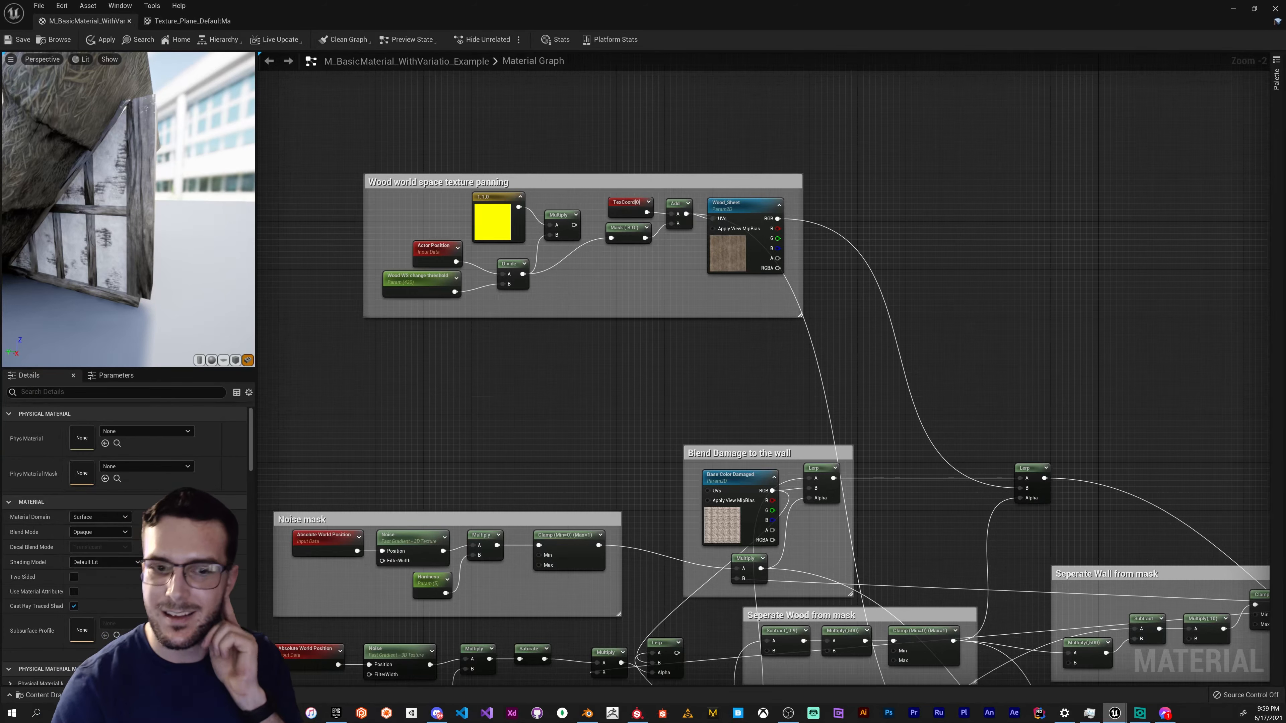
{"action": "right_click_drag", "start_coordinate": [478, 400], "coordinate": [520, 271]}
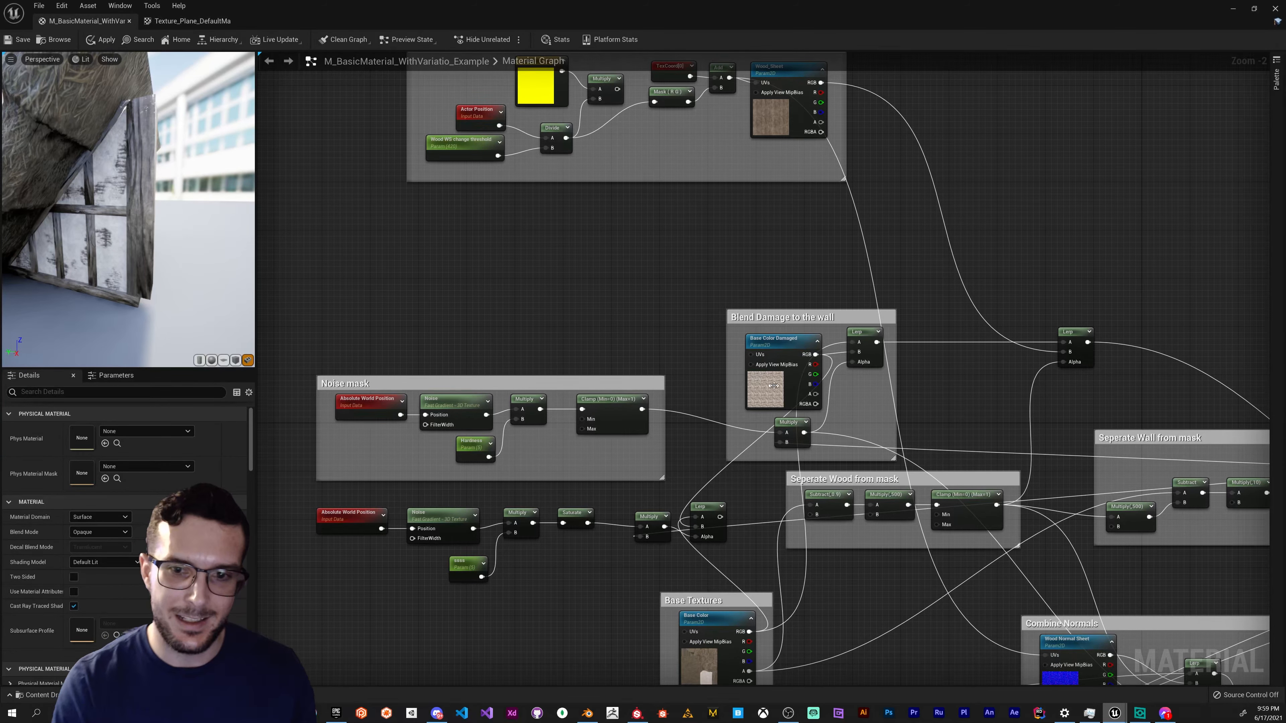
- Examine the wood and damaged wall surfaces in the material preview from several angles and compare them with the Noise mask group
{"action": "left_click_drag", "start_coordinate": [210, 204], "coordinate": [158, 233]}
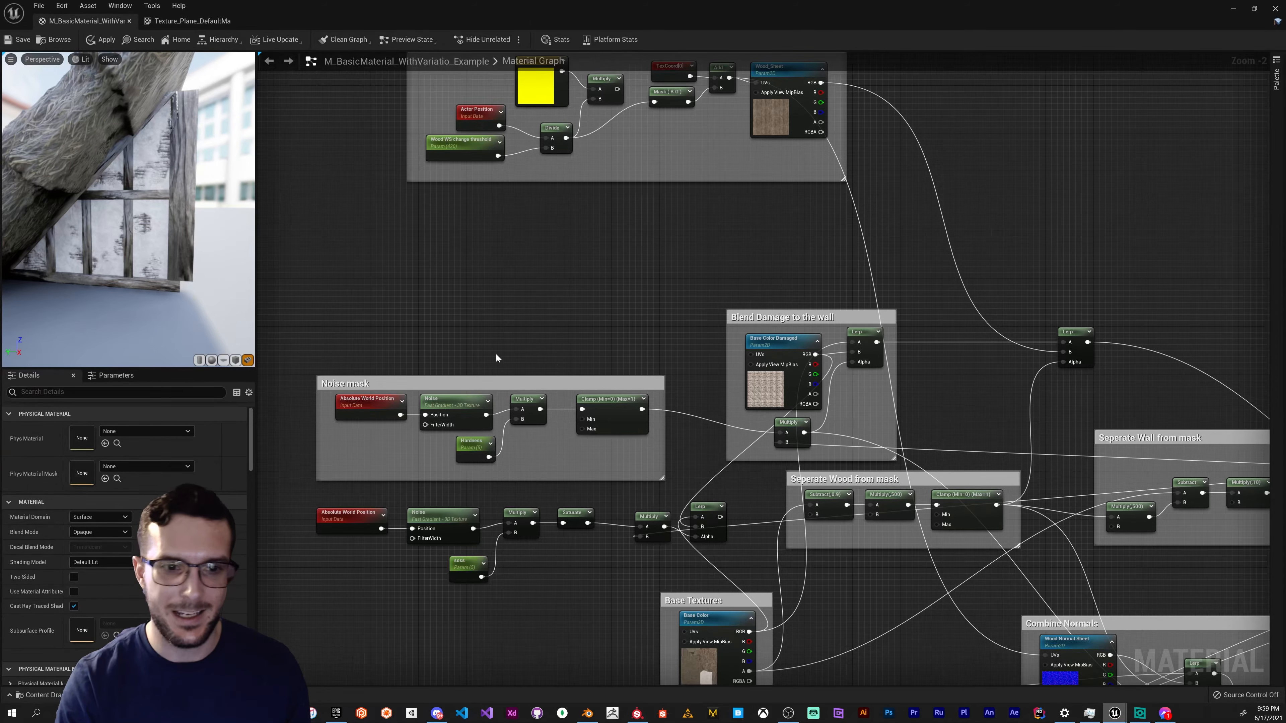
{"action": "right_click_drag", "start_coordinate": [495, 353], "coordinate": [510, 311]}
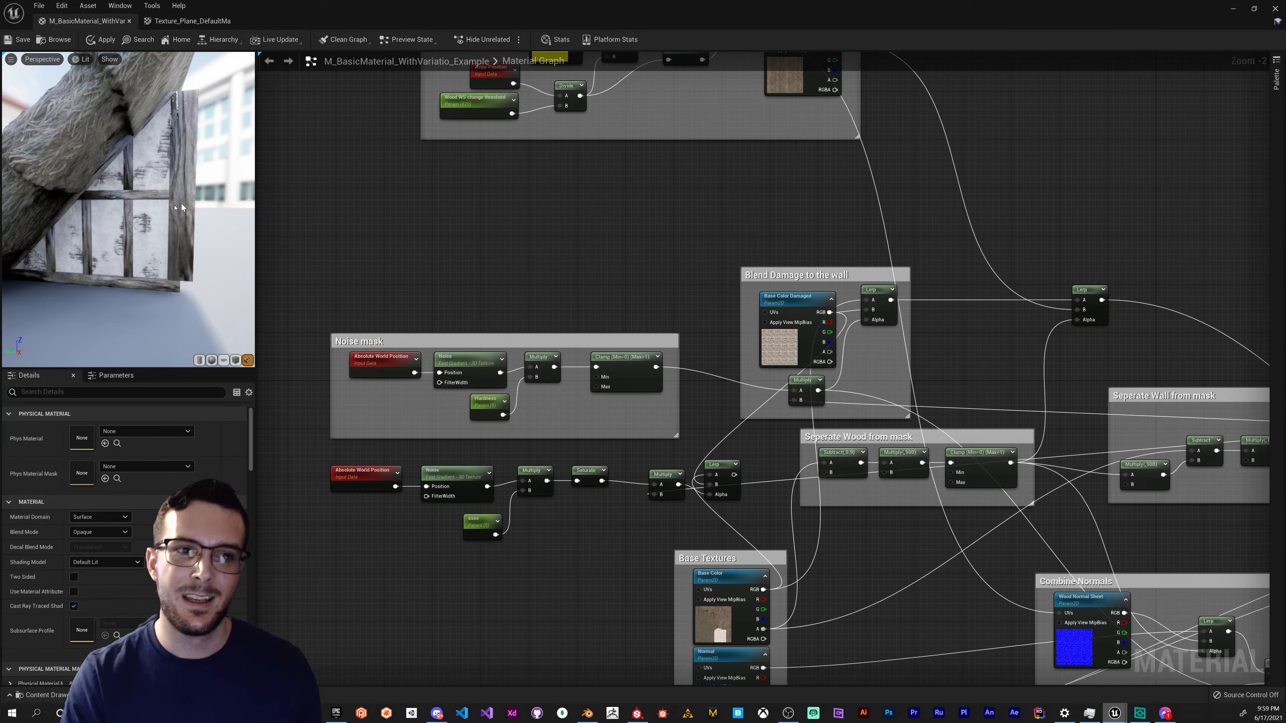
{"action": "mouse_move", "coordinate": [181, 203]}
{"action": "left_mouse_down"}
{"action": "mouse_move", "coordinate": [190, 231]}
{"action": "mouse_move", "coordinate": [170, 218]}
{"action": "left_mouse_up"}
{"action": "left_click_drag", "start_coordinate": [183, 149], "coordinate": [125, 280]}
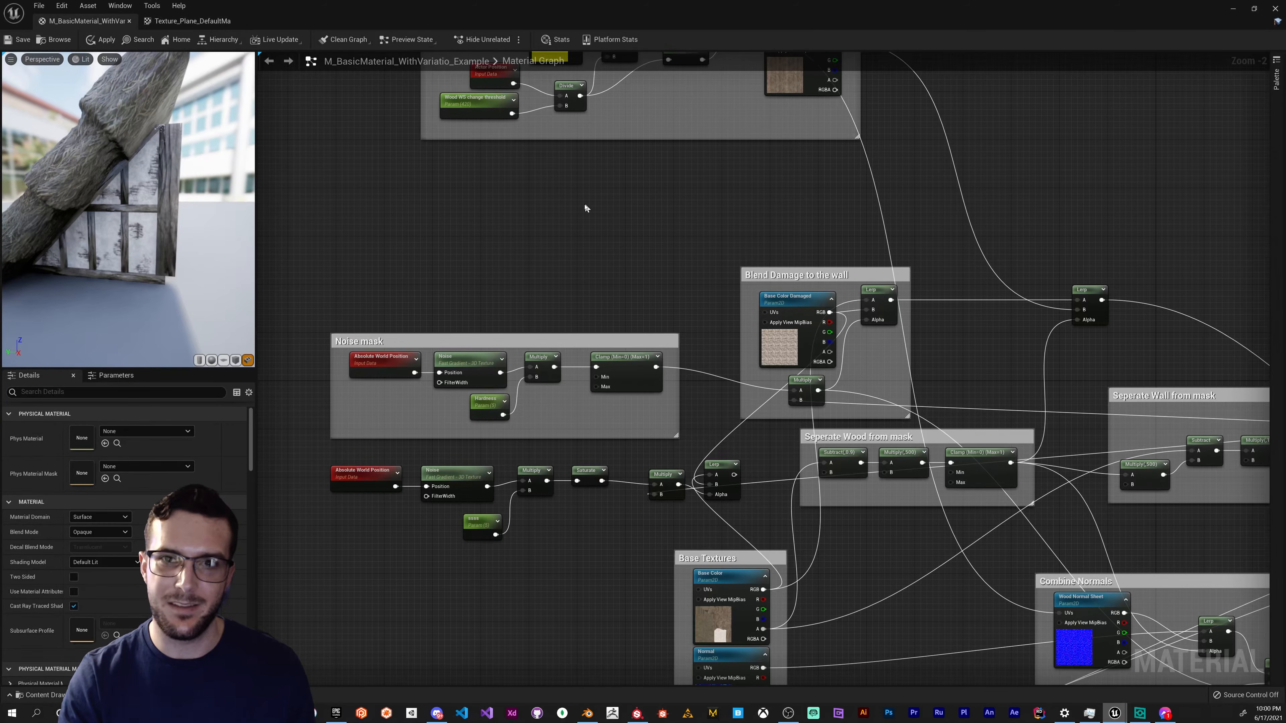
{"action": "right_click_drag", "start_coordinate": [652, 310], "coordinate": [622, 280]}
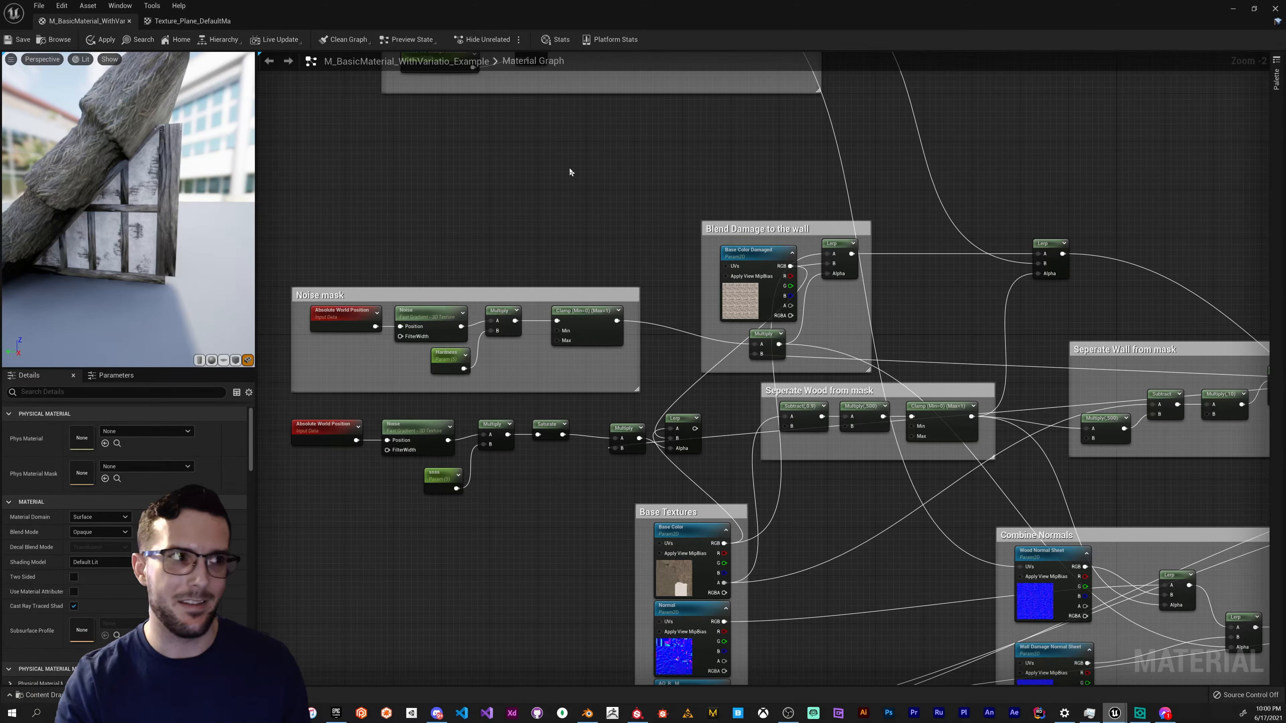
{"action": "right_click_drag", "start_coordinate": [605, 289], "coordinate": [674, 300]}
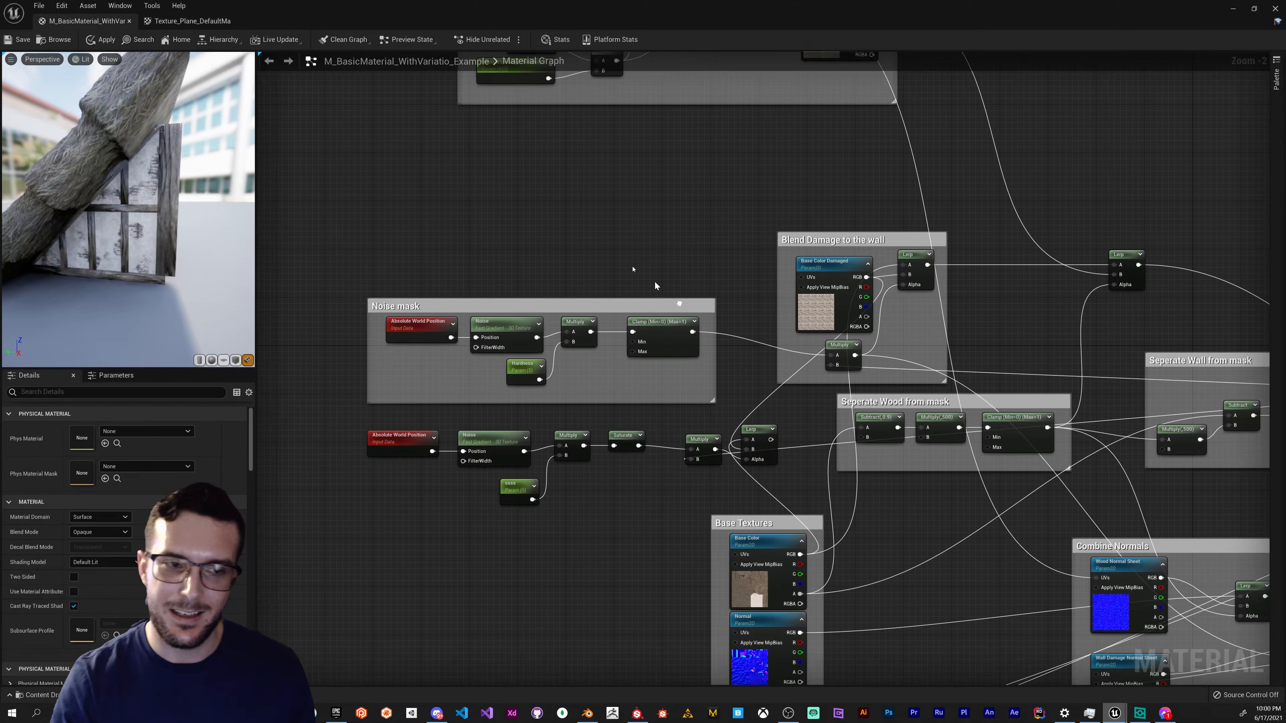
{"action": "left_click_drag", "start_coordinate": [127, 203], "coordinate": [113, 241]}
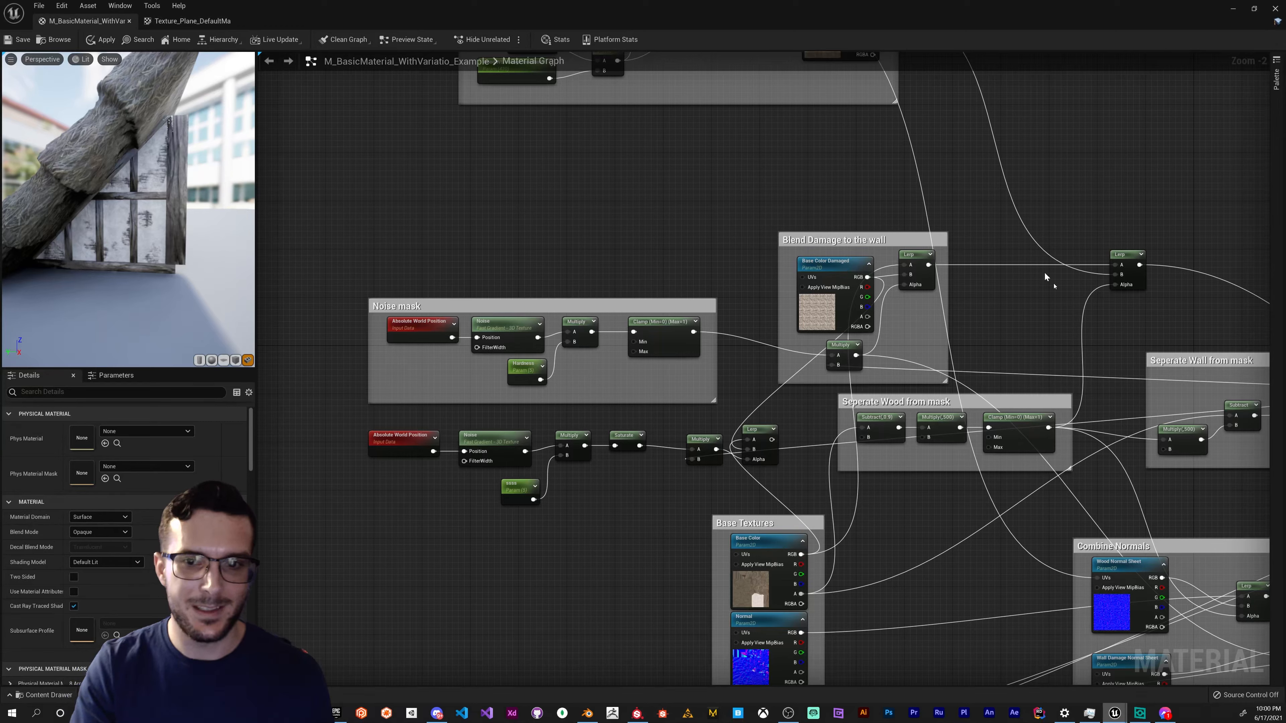
- Follow the graph from the damage blend to the Combine Normals group and the material's output node
{"action": "left_click_drag", "start_coordinate": [965, 207], "coordinate": [942, 203]}
{"action": "left_click", "coordinate": [1017, 306]}
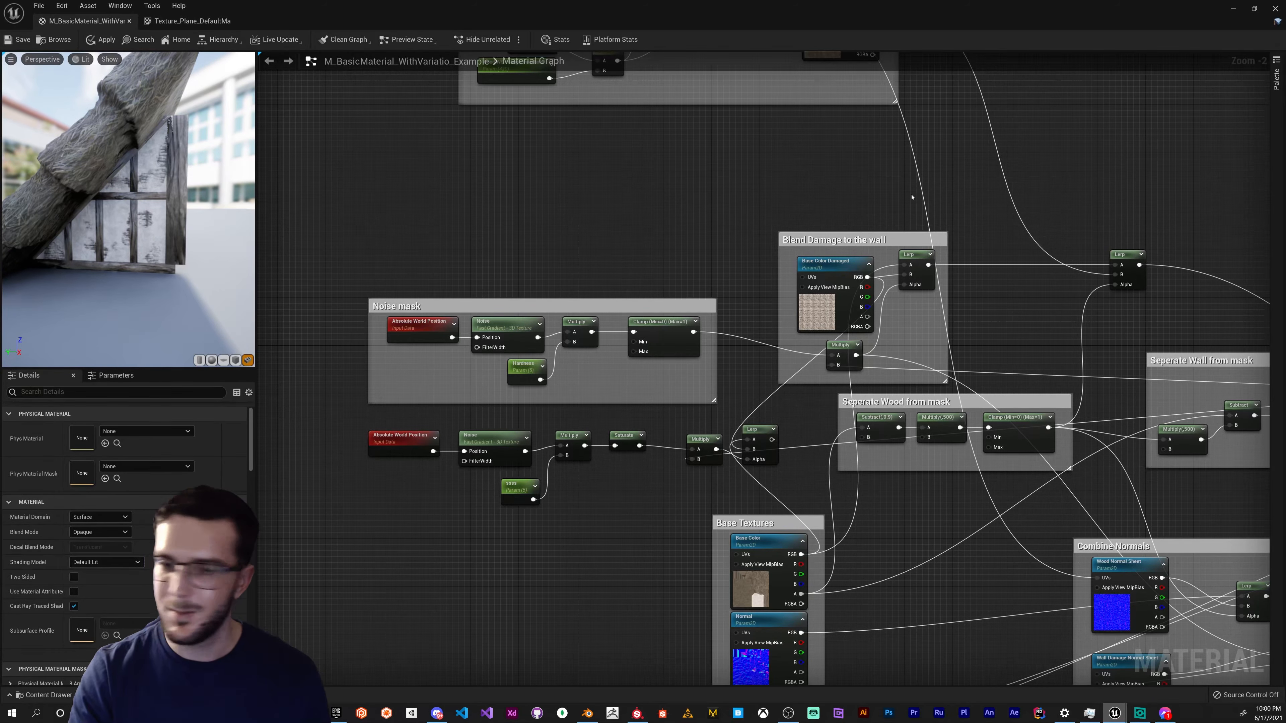
{"action": "right_click_drag", "start_coordinate": [942, 579], "coordinate": [672, 220]}
{"action": "right_click_drag", "start_coordinate": [1120, 446], "coordinate": [897, 304]}
{"action": "right_click_drag", "start_coordinate": [971, 286], "coordinate": [966, 284]}
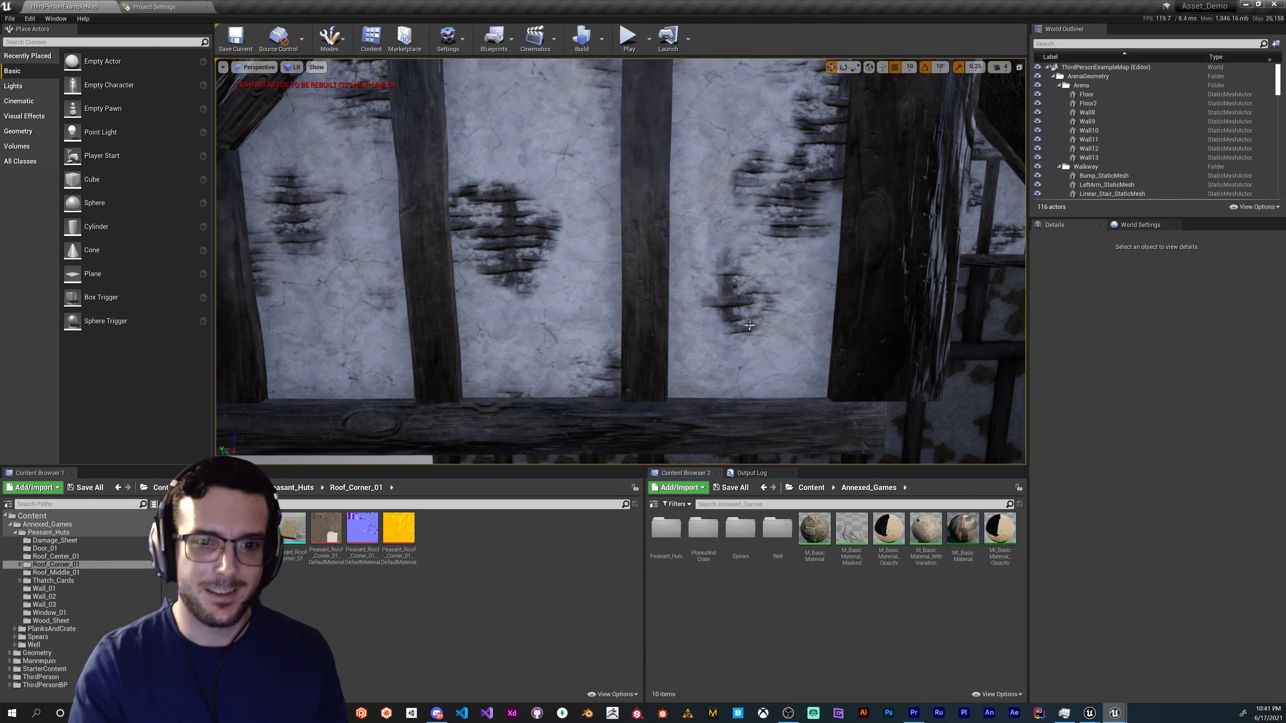
- View the damaged wall in the UE4 level, then check the UE5 material's property categories and World Displacement group
{"action": "right_click_drag", "start_coordinate": [637, 310], "coordinate": [684, 299]}
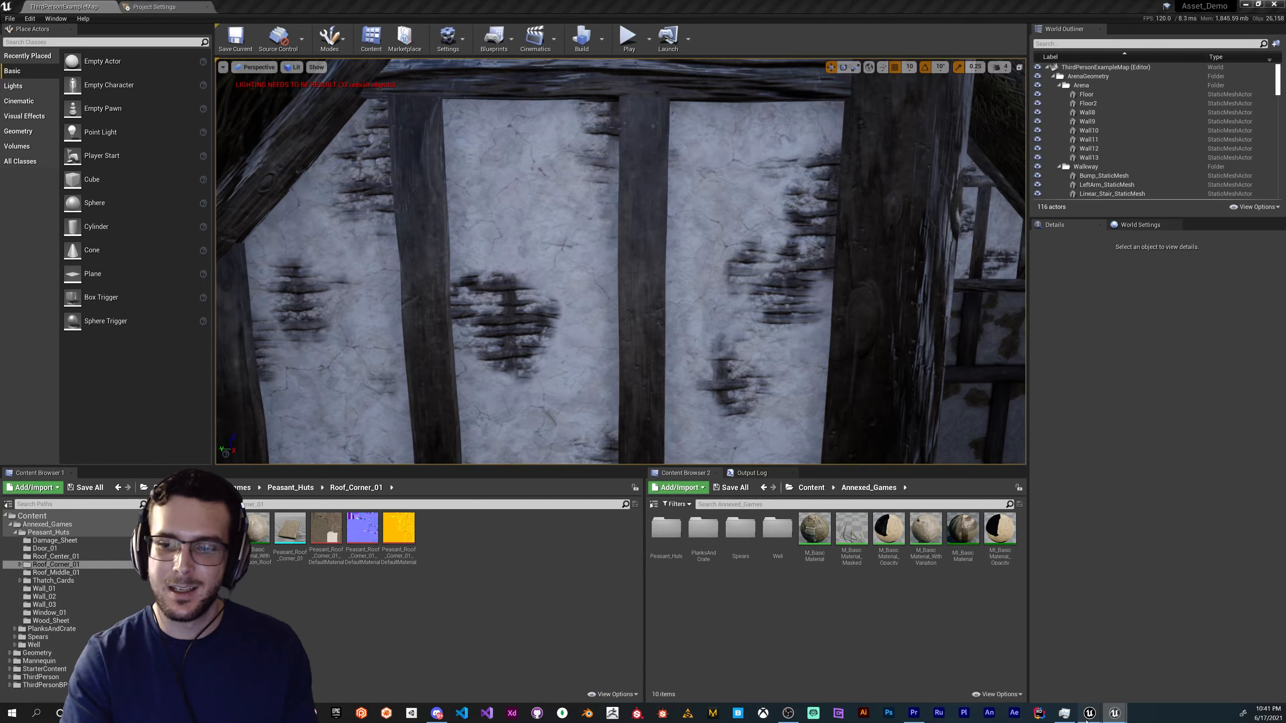
{"action": "mouse_move", "coordinate": [1089, 714]}
{"action": "left_click", "coordinate": [1121, 669]}
{"action": "left_click", "coordinate": [1121, 669]}
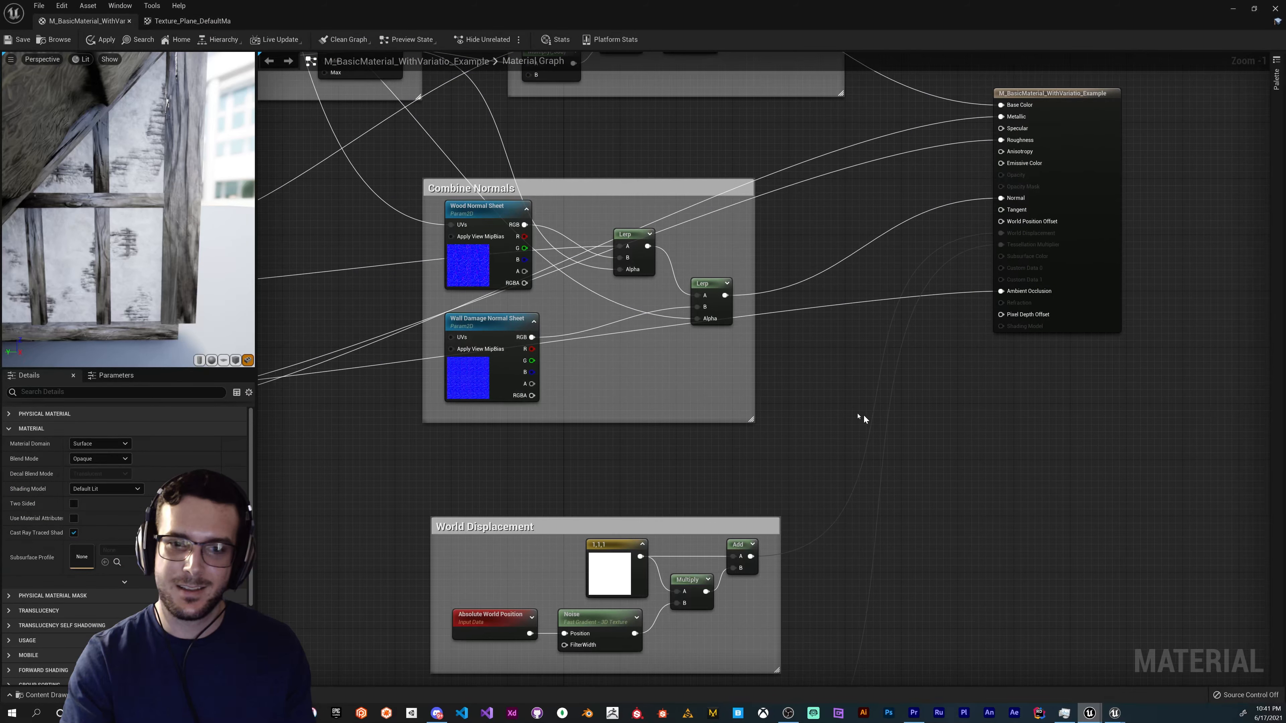
{"action": "right_click_drag", "start_coordinate": [830, 439], "coordinate": [835, 423]}
{"action": "scroll", "coordinate": [116, 554], "scroll_direction": "down", "scroll_amount": 3}
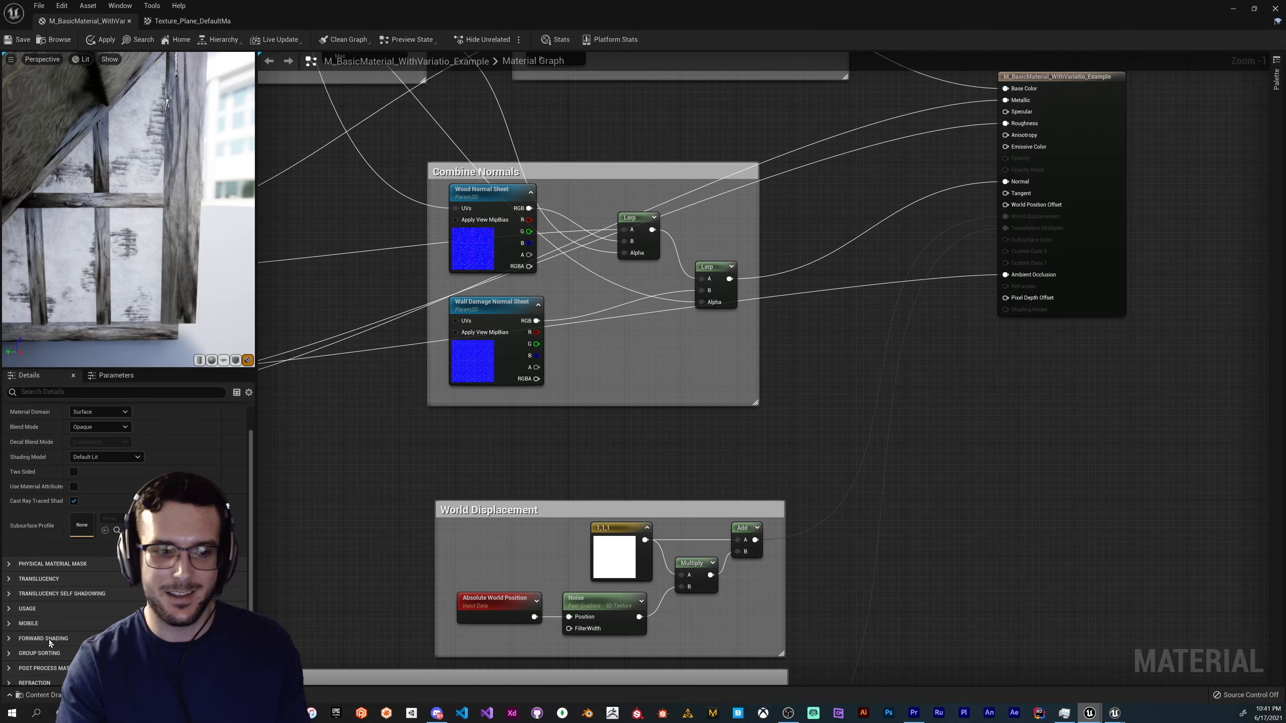
{"action": "right_click_drag", "start_coordinate": [847, 451], "coordinate": [824, 361]}
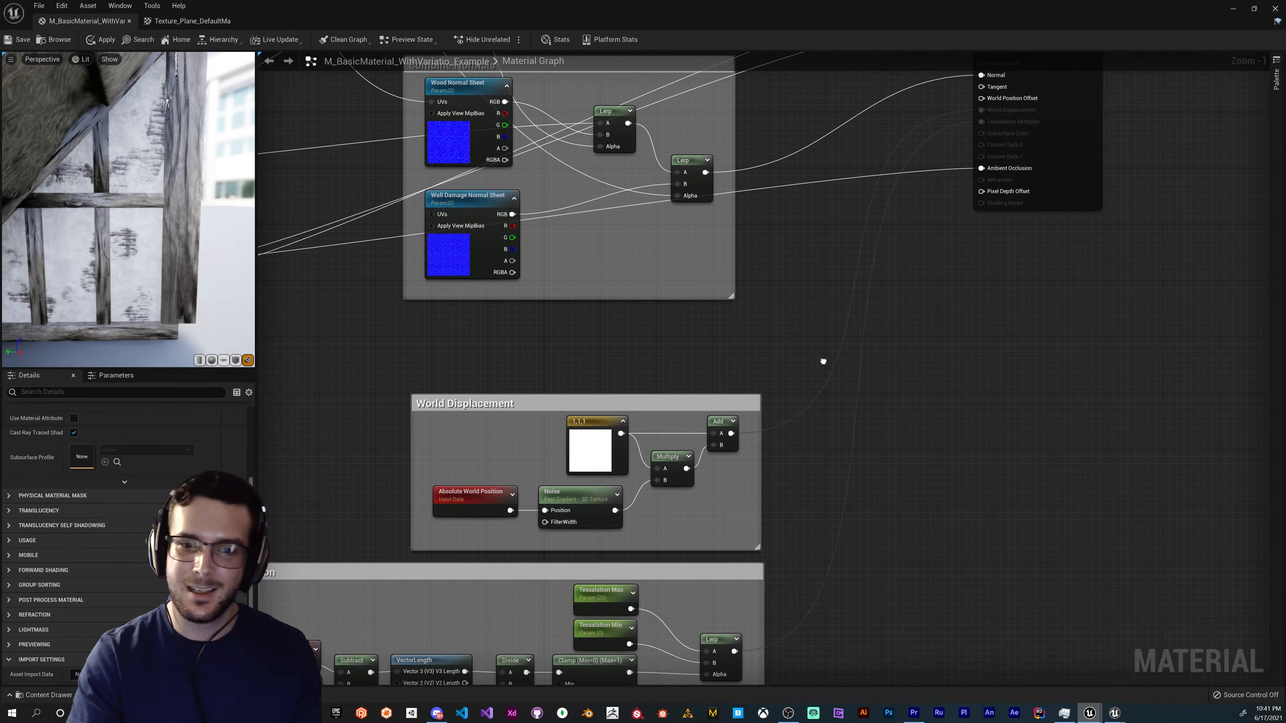
{"action": "right_click_drag", "start_coordinate": [812, 465], "coordinate": [835, 413]}
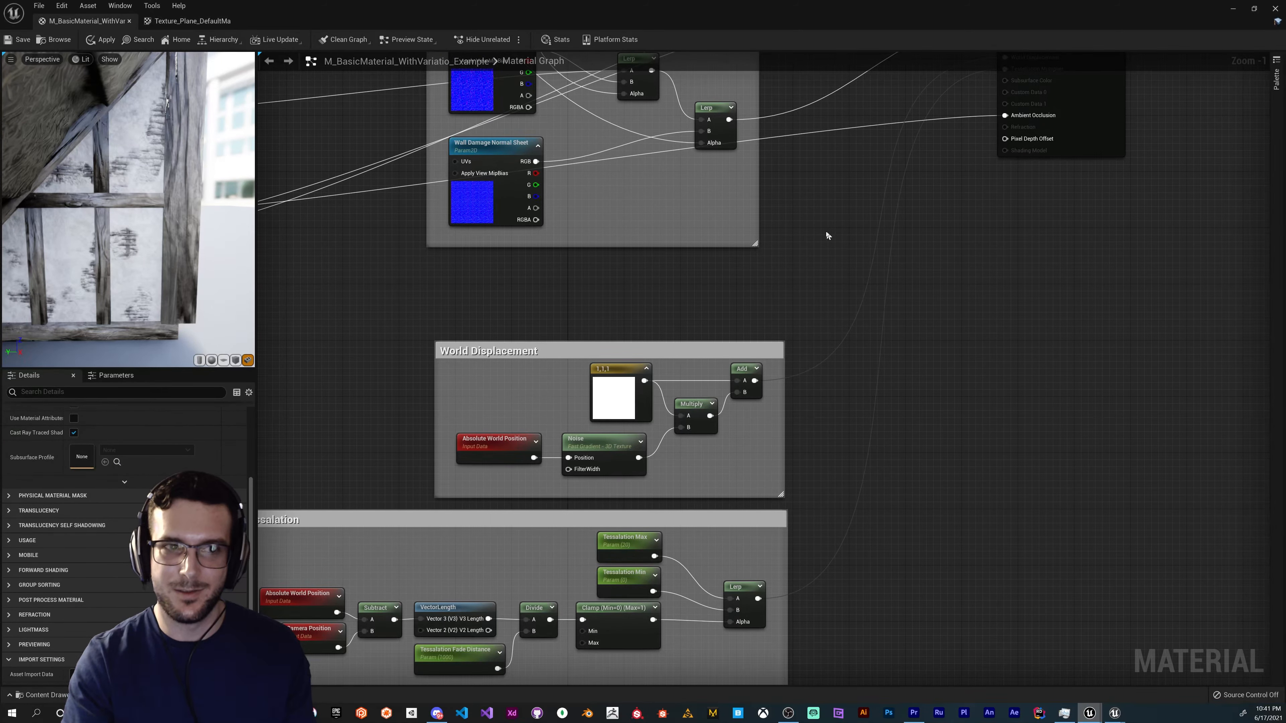
- Inspect the World Displacement and Tessalation groups together with their links to the output node, and check the wall preview
{"action": "scroll", "coordinate": [826, 231], "scroll_direction": "down", "scroll_amount": 2}
{"action": "mouse_move", "coordinate": [955, 324]}
{"action": "right_mouse_down"}
{"action": "mouse_move", "coordinate": [927, 295]}
{"action": "mouse_move", "coordinate": [945, 331]}
{"action": "right_mouse_up"}
{"action": "right_click_drag", "start_coordinate": [889, 395], "coordinate": [876, 376]}
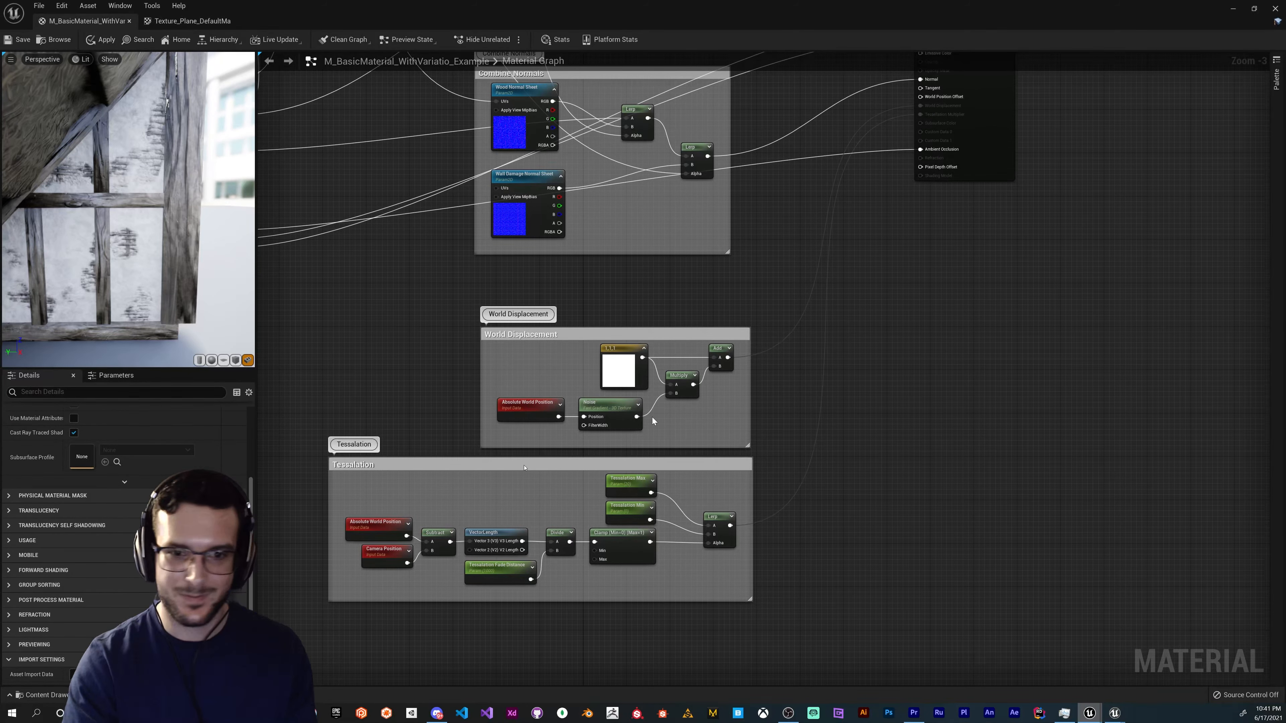
{"action": "left_click_drag", "start_coordinate": [343, 633], "coordinate": [957, 247]}
{"action": "right_click_drag", "start_coordinate": [957, 248], "coordinate": [951, 296]}
{"action": "left_click", "coordinate": [702, 351]}
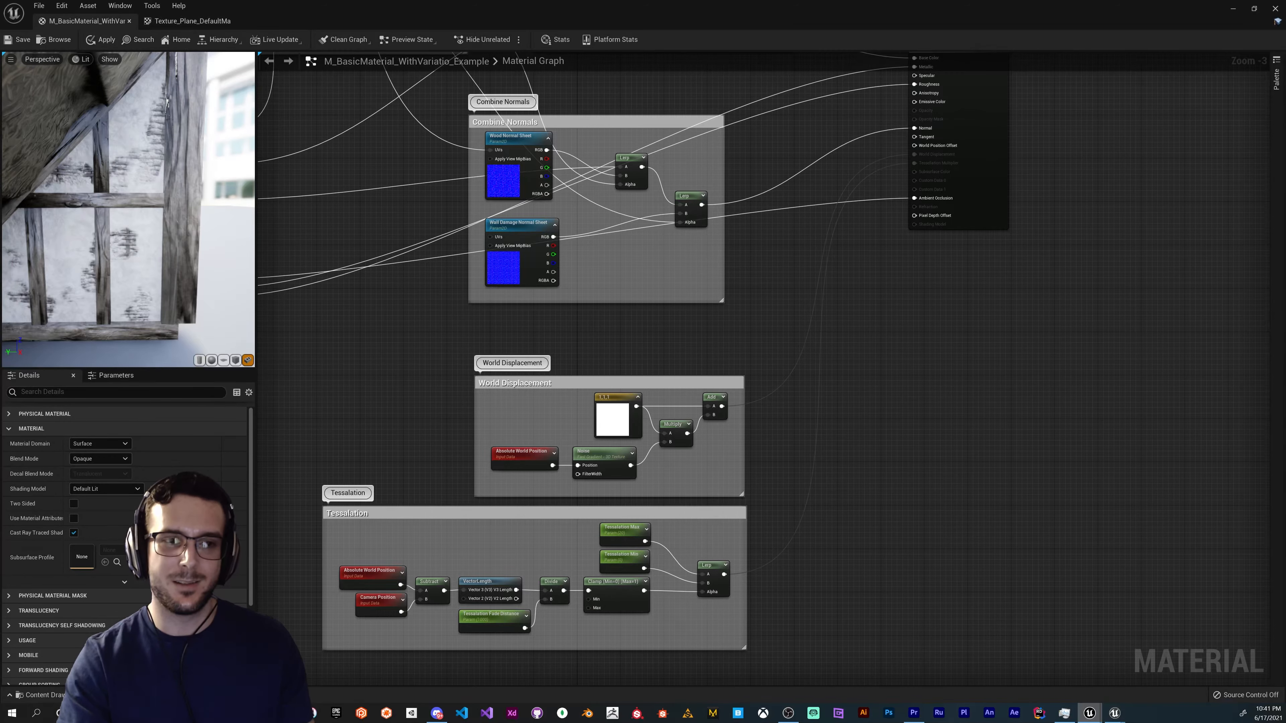
{"action": "mouse_move", "coordinate": [157, 236]}
{"action": "left_mouse_down"}
{"action": "mouse_move", "coordinate": [117, 246]}
{"action": "mouse_move", "coordinate": [152, 228]}
{"action": "mouse_move", "coordinate": [192, 246]}
{"action": "mouse_move", "coordinate": [177, 247]}
{"action": "mouse_move", "coordinate": [223, 244]}
{"action": "mouse_move", "coordinate": [137, 239]}
{"action": "left_mouse_up"}
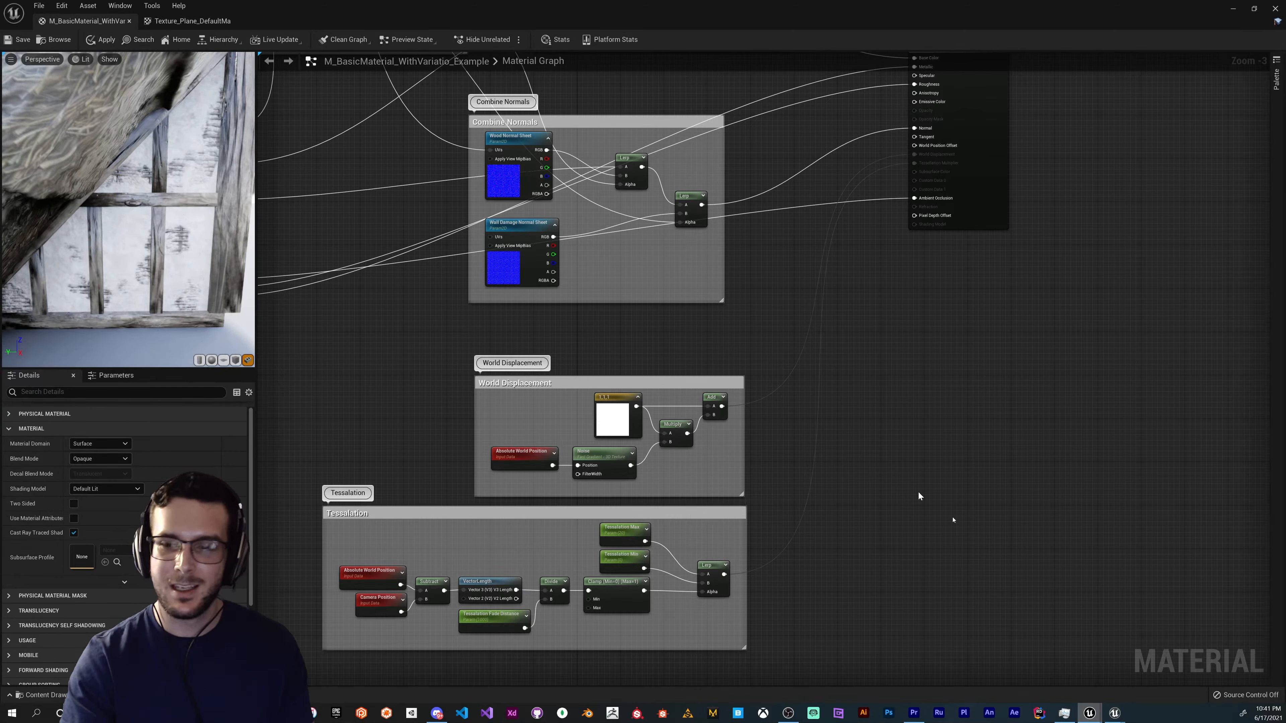
- Switch to the UE4 M_BasicMaterial_WithVariation editor and inspect its World Displacement and Tessalation groups and preview
{"action": "mouse_move", "coordinate": [1120, 721]}
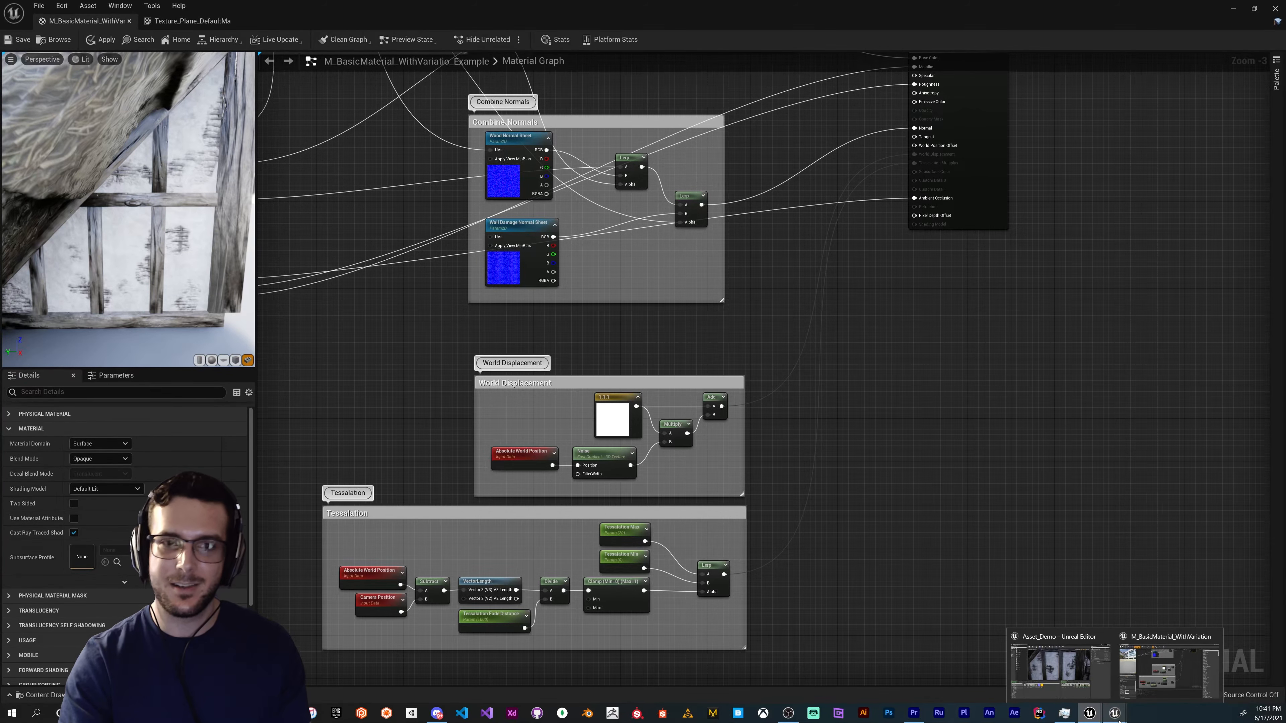
{"action": "left_click", "coordinate": [1153, 685]}
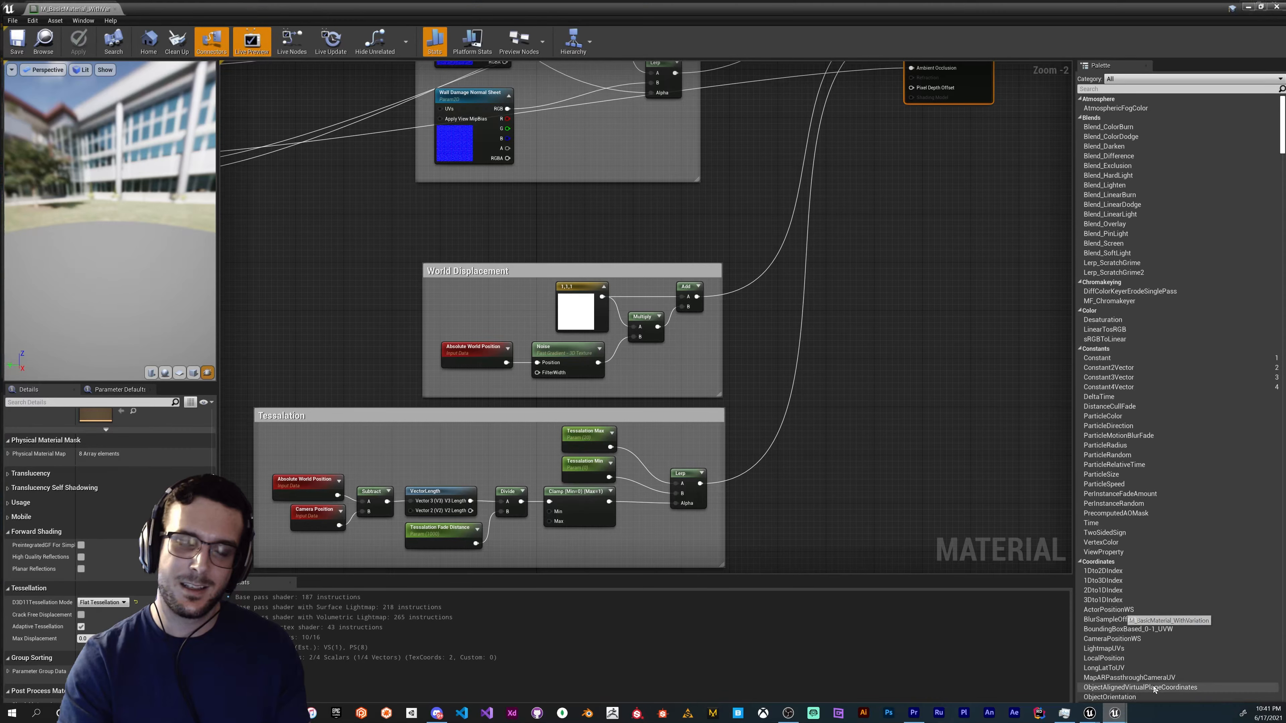
{"action": "right_click_drag", "start_coordinate": [567, 221], "coordinate": [610, 167]}
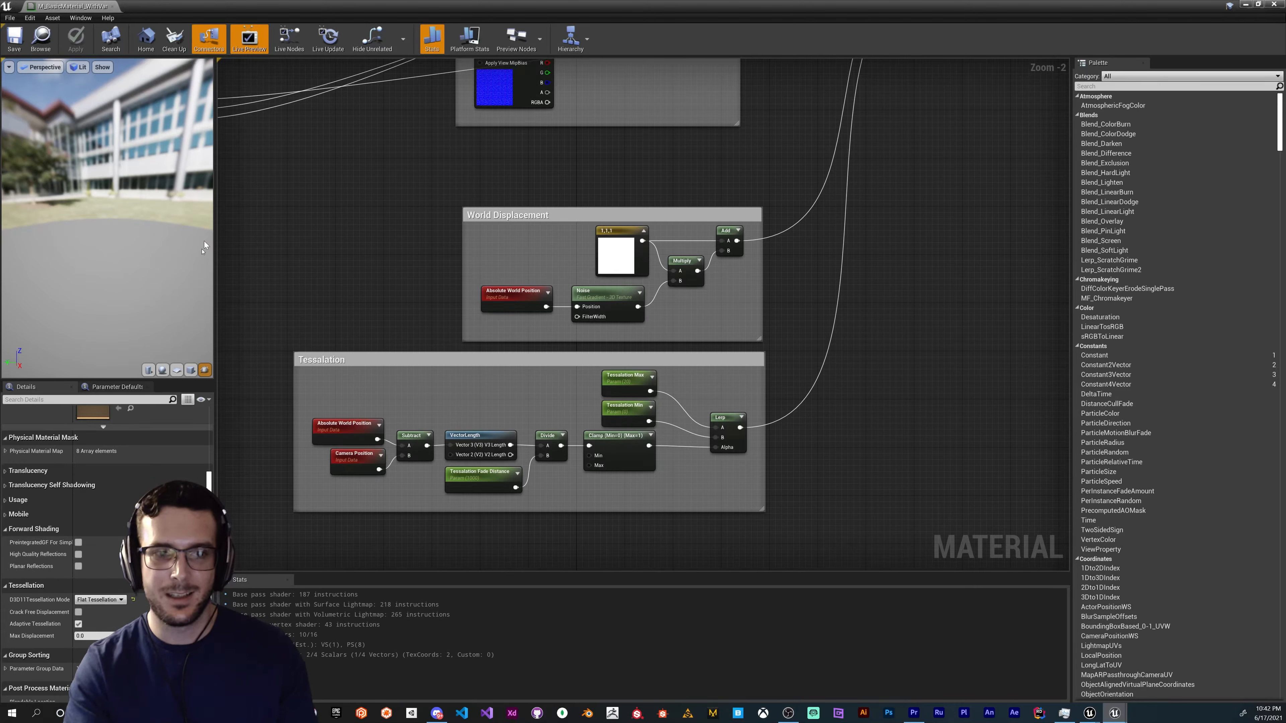
{"action": "left_click_drag", "start_coordinate": [133, 238], "coordinate": [180, 234]}
{"action": "left_click_drag", "start_coordinate": [85, 222], "coordinate": [115, 223]}
{"action": "middle_click_drag", "start_coordinate": [84, 221], "coordinate": [152, 233]}
{"action": "left_click_drag", "start_coordinate": [85, 221], "coordinate": [185, 221]}
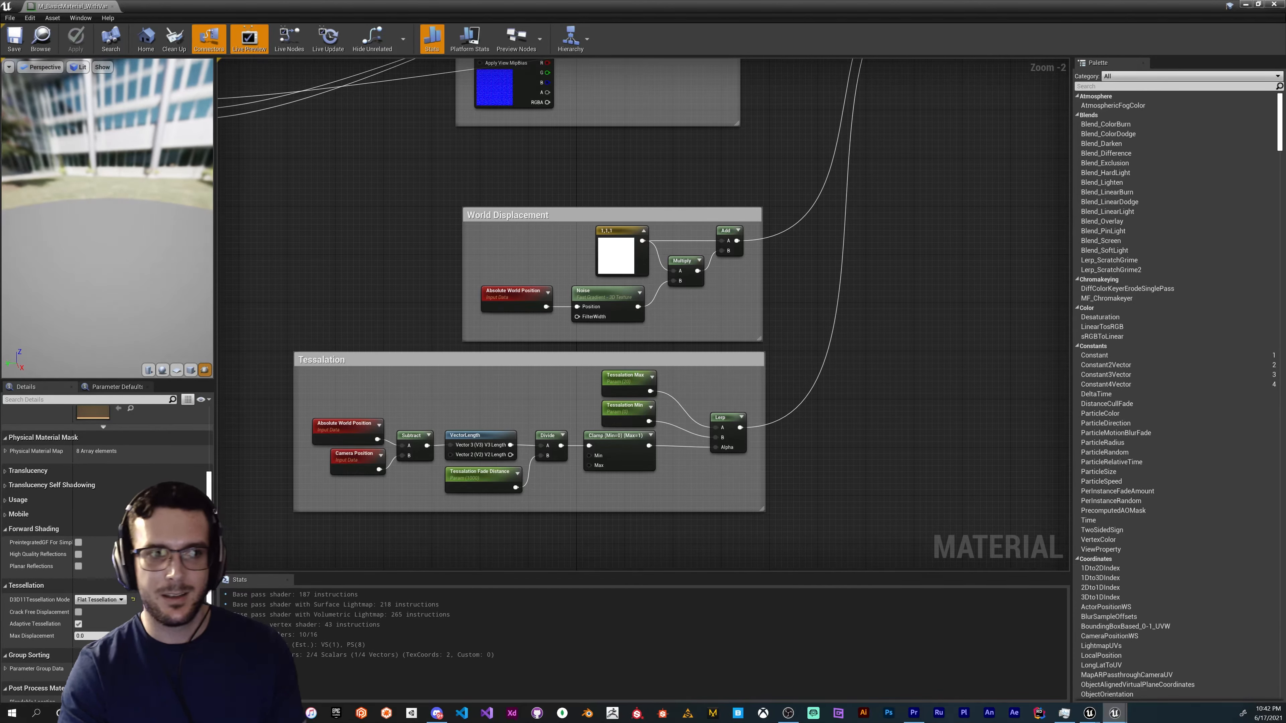
- Bring the wooden beams and damaged plaster of the wall into close view in the UE4 material preview
{"action": "scroll", "coordinate": [122, 167], "scroll_direction": "down", "scroll_amount": 3}
{"action": "left_click_drag", "start_coordinate": [122, 167], "coordinate": [132, 154]}
{"action": "middle_click_drag", "start_coordinate": [133, 154], "coordinate": [52, 161]}
{"action": "mouse_move", "coordinate": [103, 204]}
{"action": "right_mouse_down"}
{"action": "mouse_move", "coordinate": [105, 165]}
{"action": "mouse_move", "coordinate": [104, 179]}
{"action": "right_mouse_up"}
{"action": "left_click_drag", "start_coordinate": [104, 180], "coordinate": [71, 152]}
{"action": "middle_click_drag", "start_coordinate": [71, 152], "coordinate": [132, 136]}
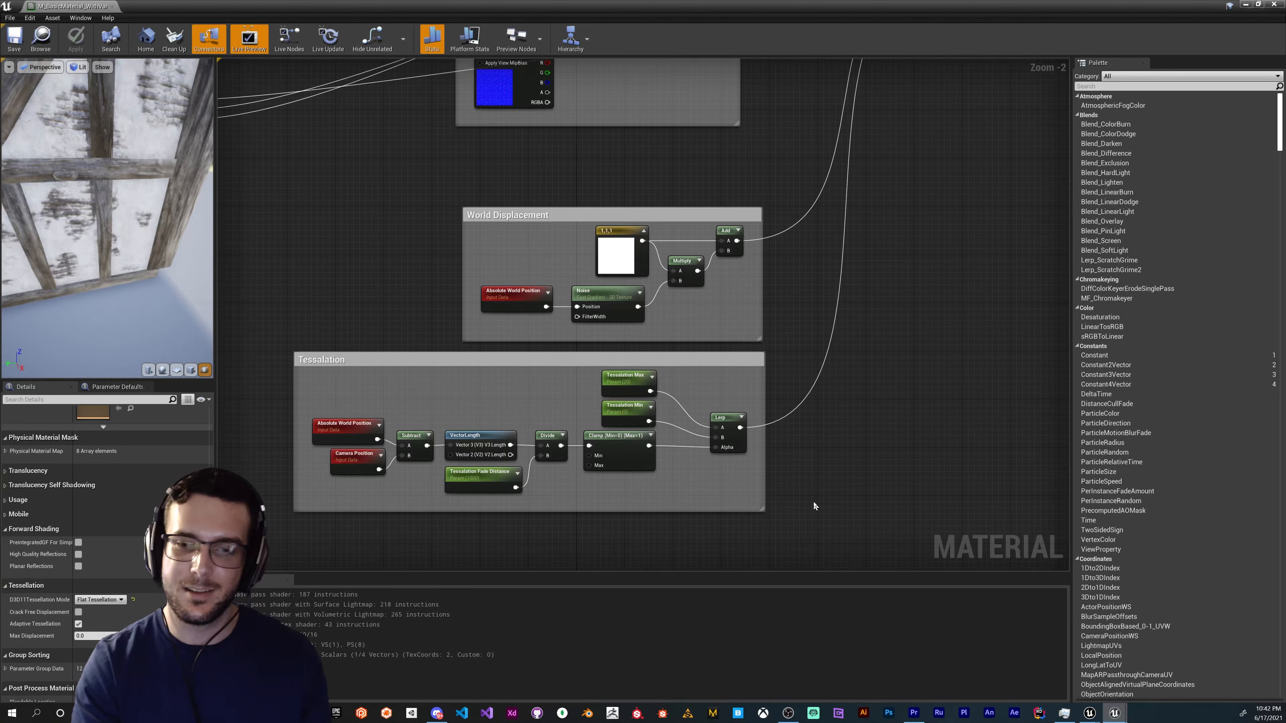
- Examine the Tessalation group, starting with its Absolute World Position and Camera Position inputs
{"action": "left_click_drag", "start_coordinate": [812, 502], "coordinate": [259, 395]}
{"action": "left_click", "coordinate": [333, 343]}
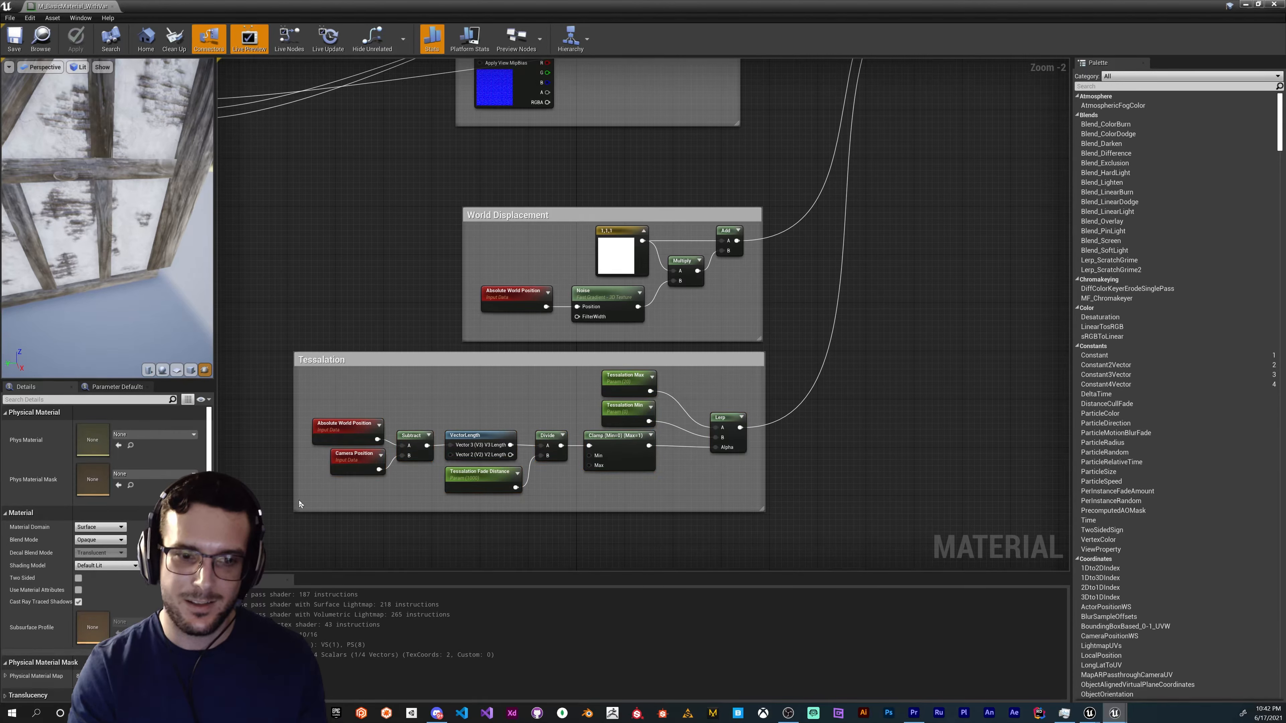
{"action": "left_click", "coordinate": [356, 432]}
{"action": "left_click", "coordinate": [350, 502]}
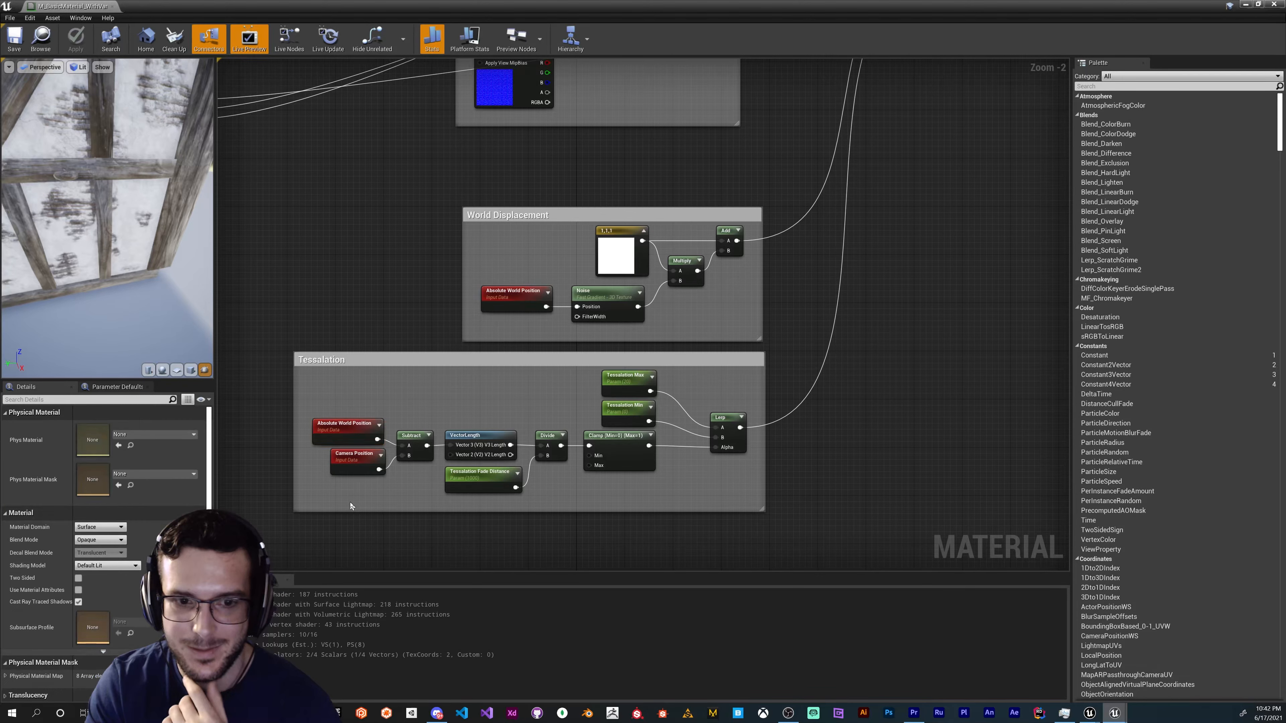
- Examine the Tessalation chain from Camera Position through Subtract, VectorLength, Tessalation Fade Distance and Clamp to the Tessalation Min parameter
{"action": "left_click", "coordinate": [359, 465]}
{"action": "left_click", "coordinate": [412, 437]}
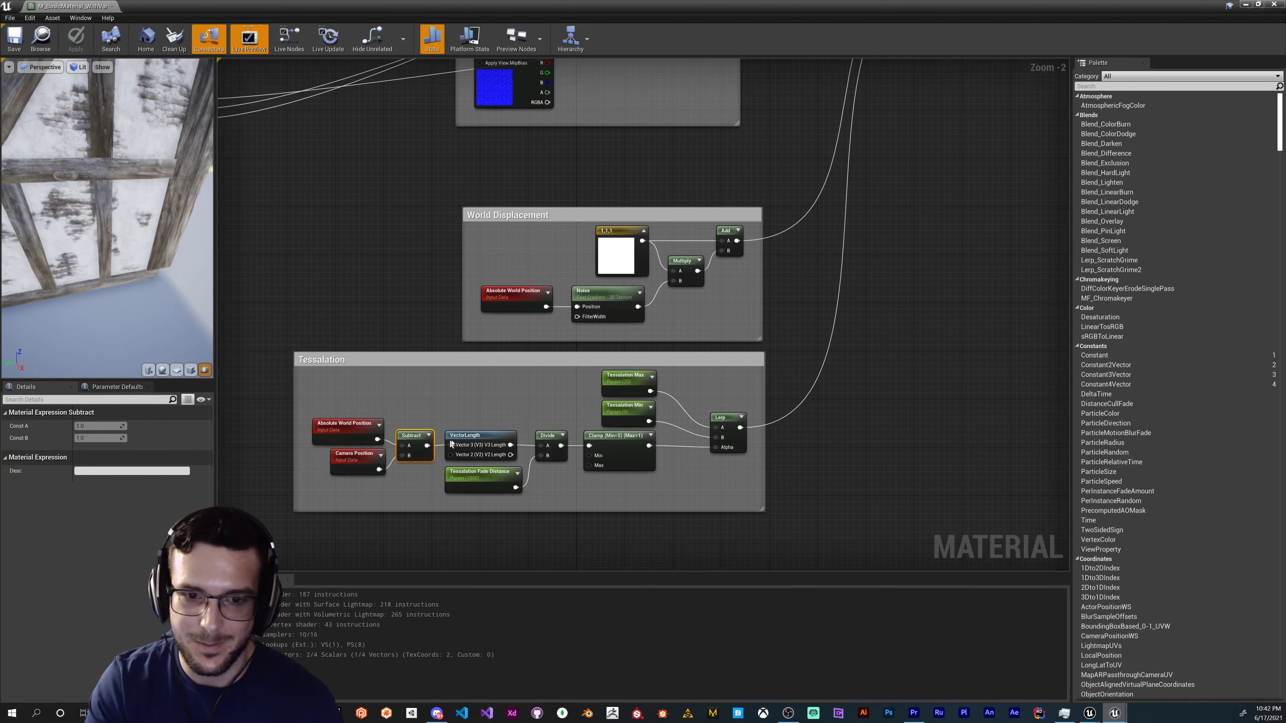
{"action": "left_click", "coordinate": [466, 438]}
{"action": "left_click", "coordinate": [512, 509]}
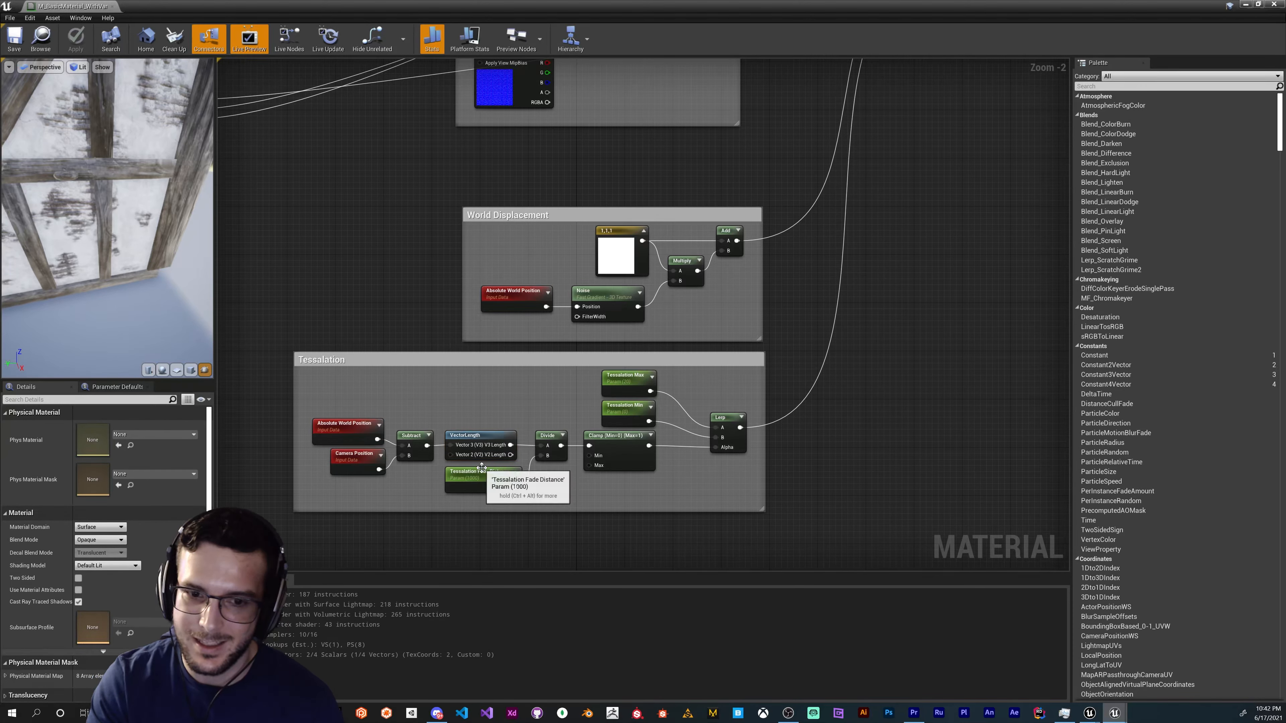
{"action": "left_click", "coordinate": [481, 468]}
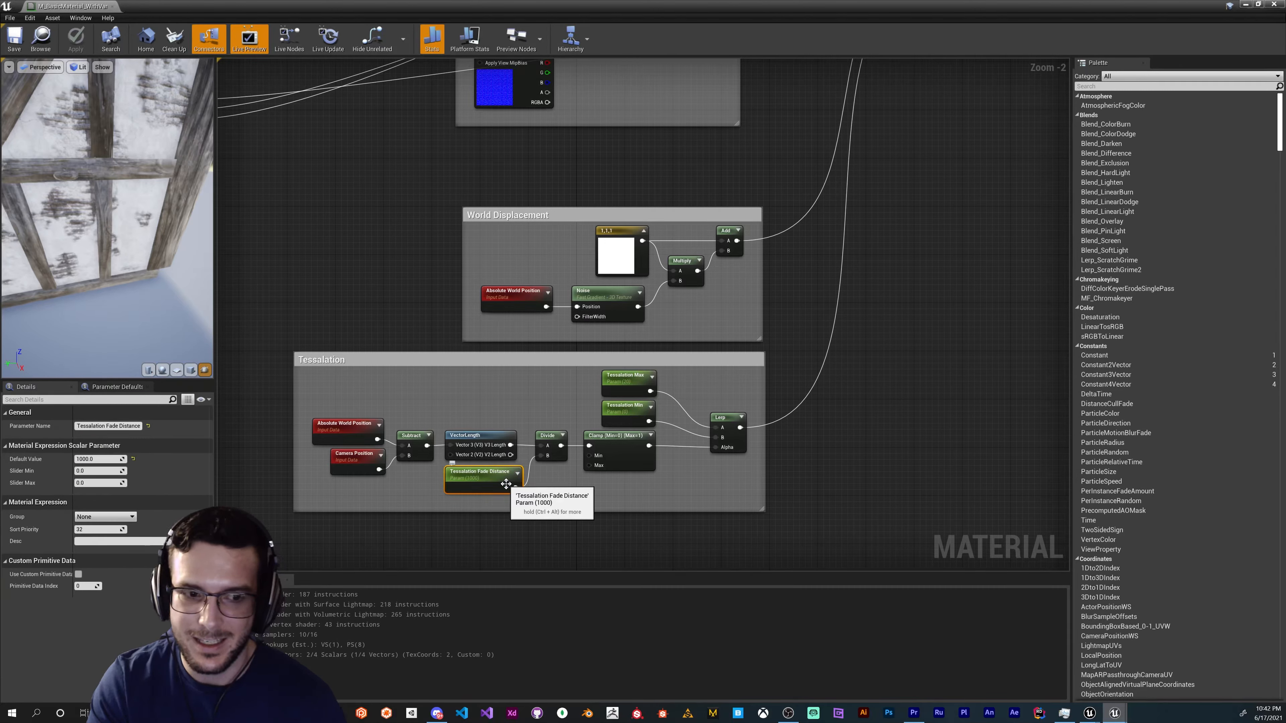
{"action": "left_click", "coordinate": [636, 450]}
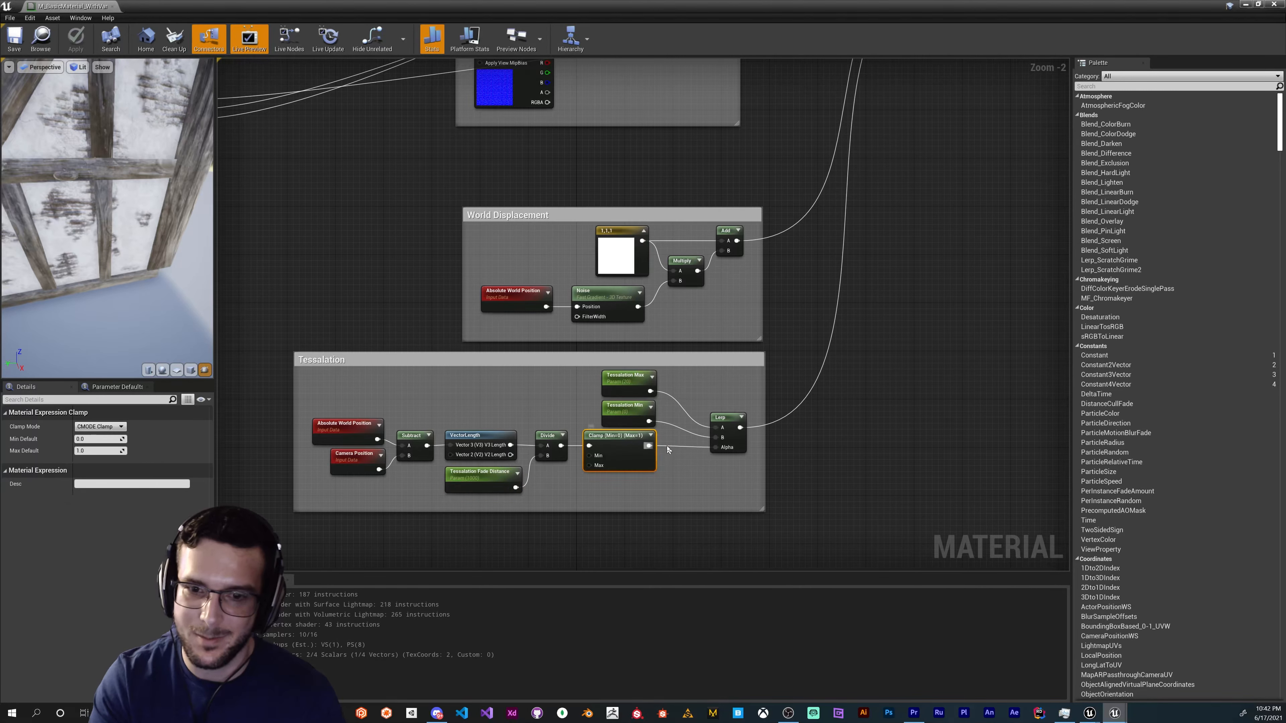
{"action": "left_click", "coordinate": [763, 443]}
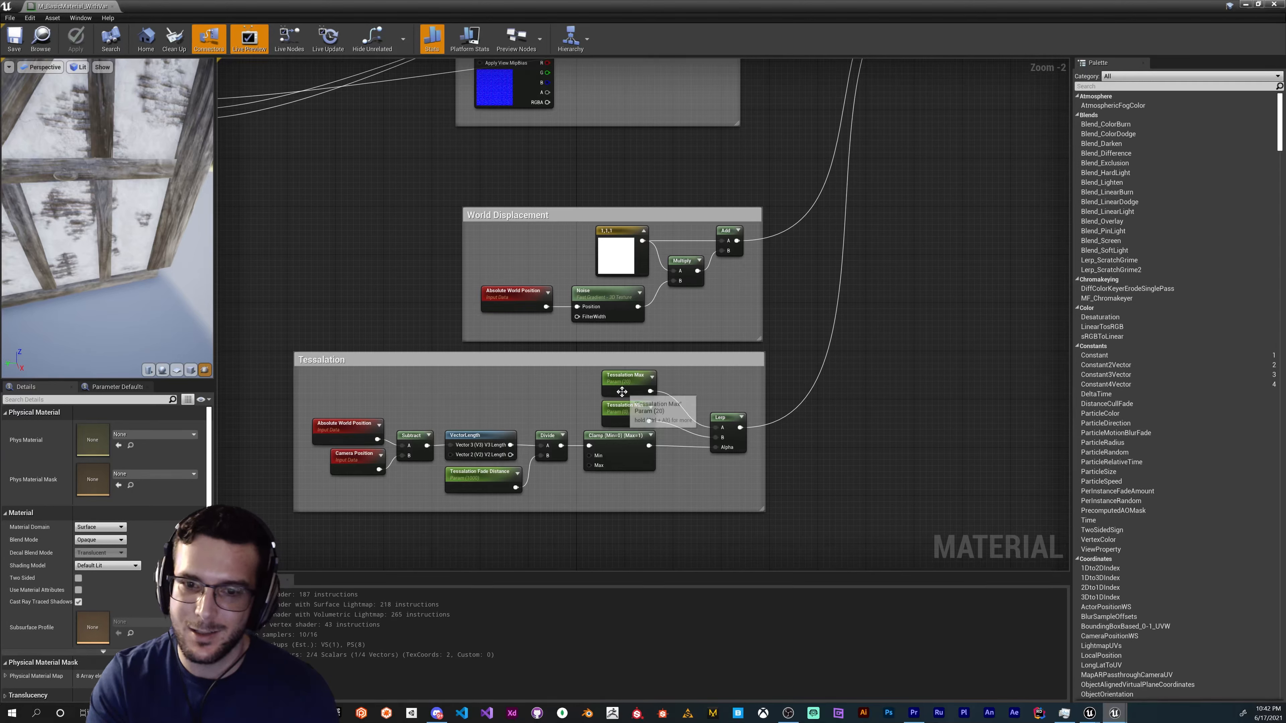
{"action": "left_click", "coordinate": [622, 415]}
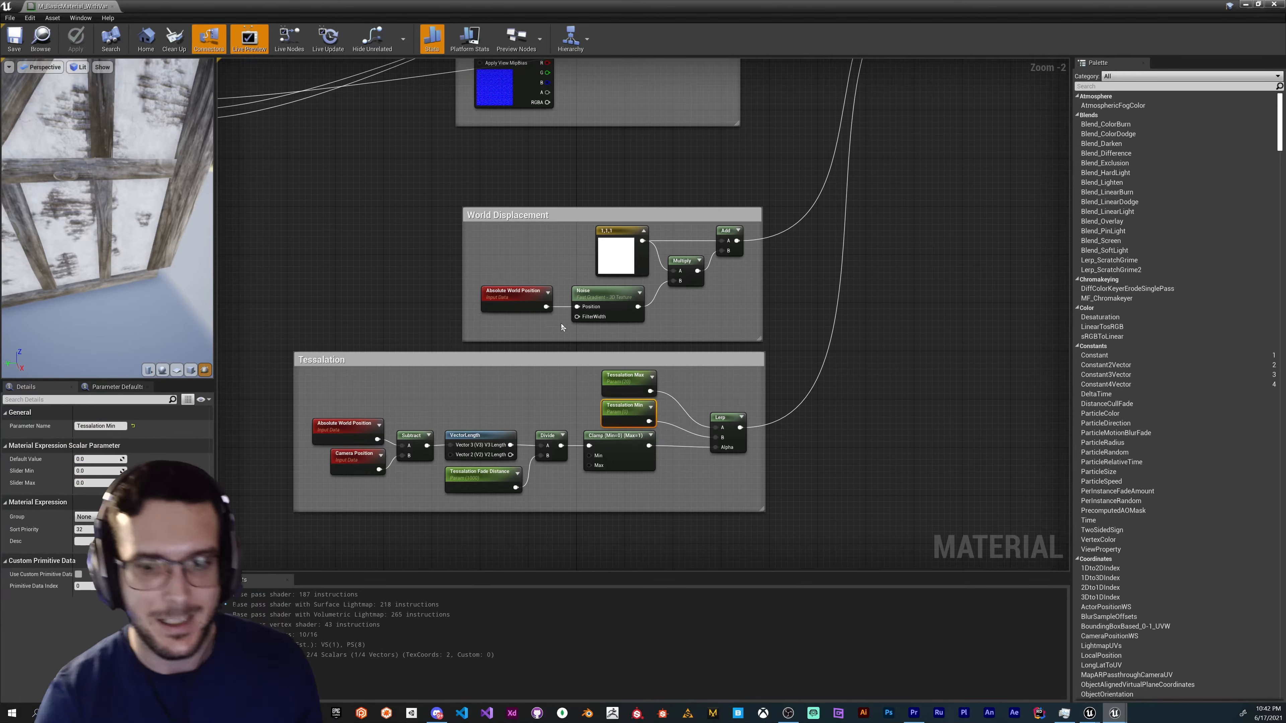
{"action": "left_click", "coordinate": [768, 402]}
- Trace the World Displacement and Tessalation links to the output node, and view the wall's lower corner up close in the preview
{"action": "right_click_drag", "start_coordinate": [860, 224], "coordinate": [776, 431]}
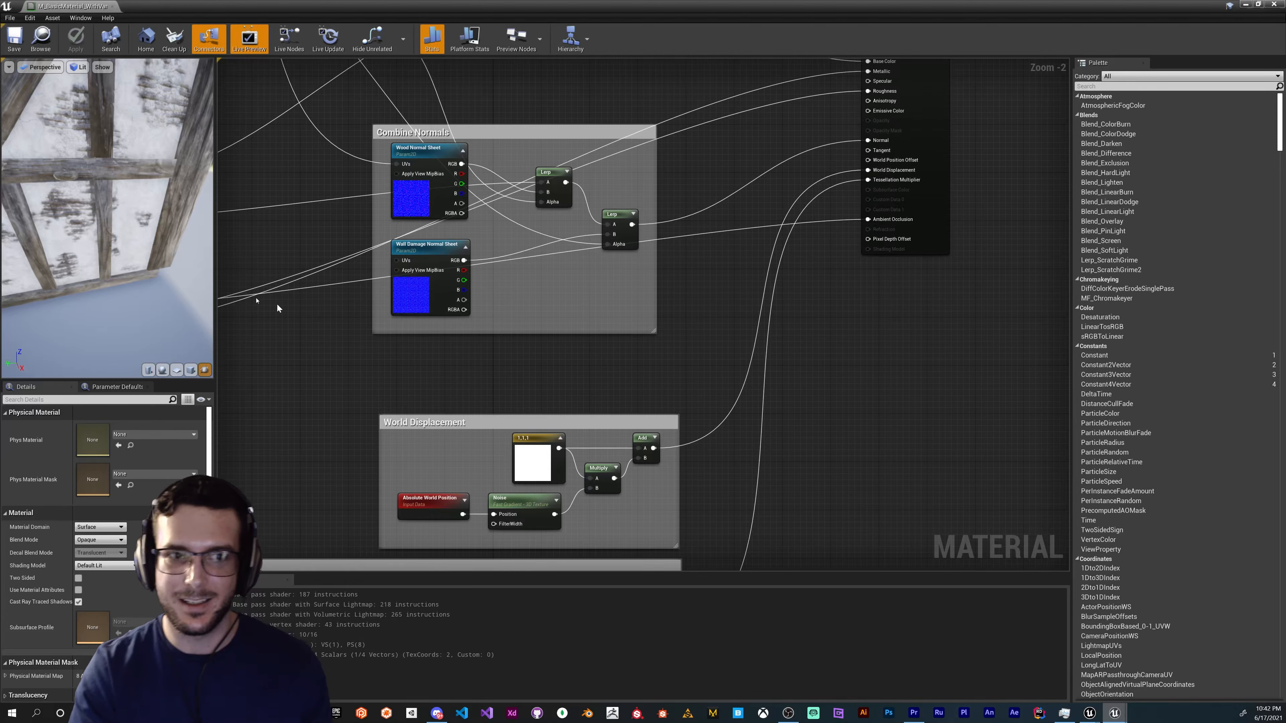
{"action": "left_click_drag", "start_coordinate": [167, 228], "coordinate": [126, 185]}
{"action": "right_click_drag", "start_coordinate": [126, 185], "coordinate": [89, 257]}
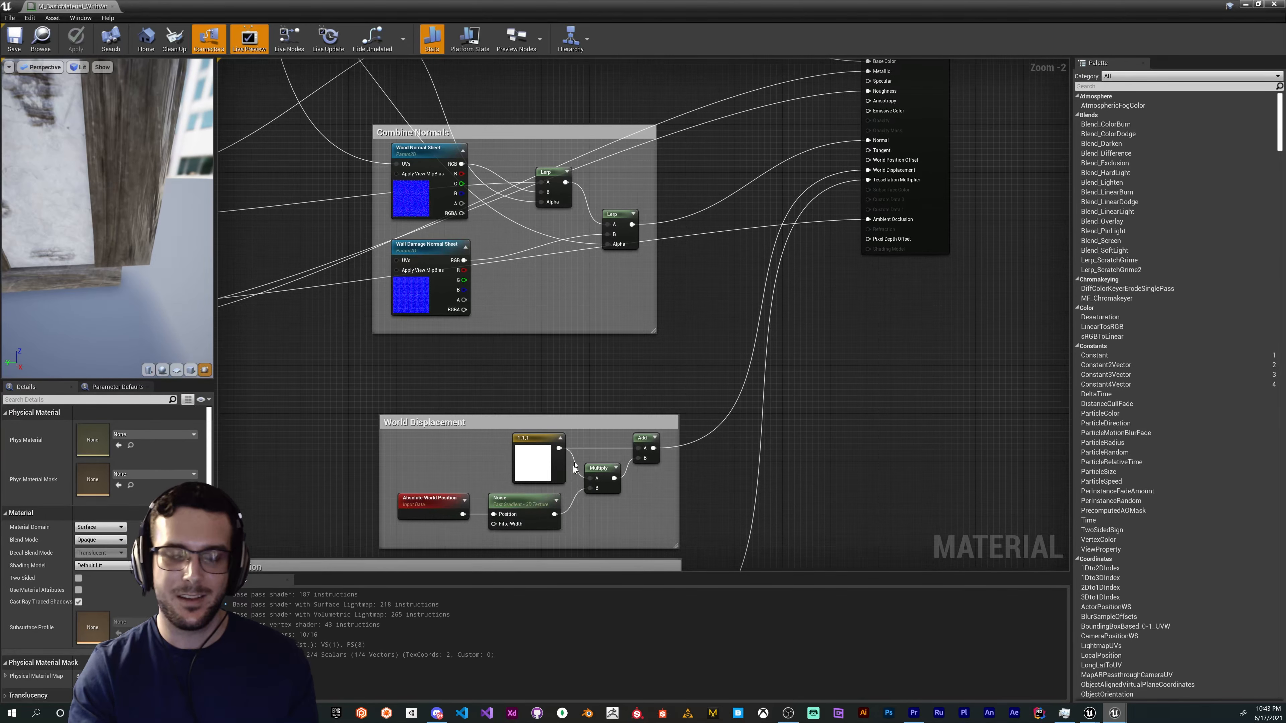
- Review the whole Tessalation group and check the settings of its Tessalation Max parameter
{"action": "right_click_drag", "start_coordinate": [652, 386], "coordinate": [797, 90]}
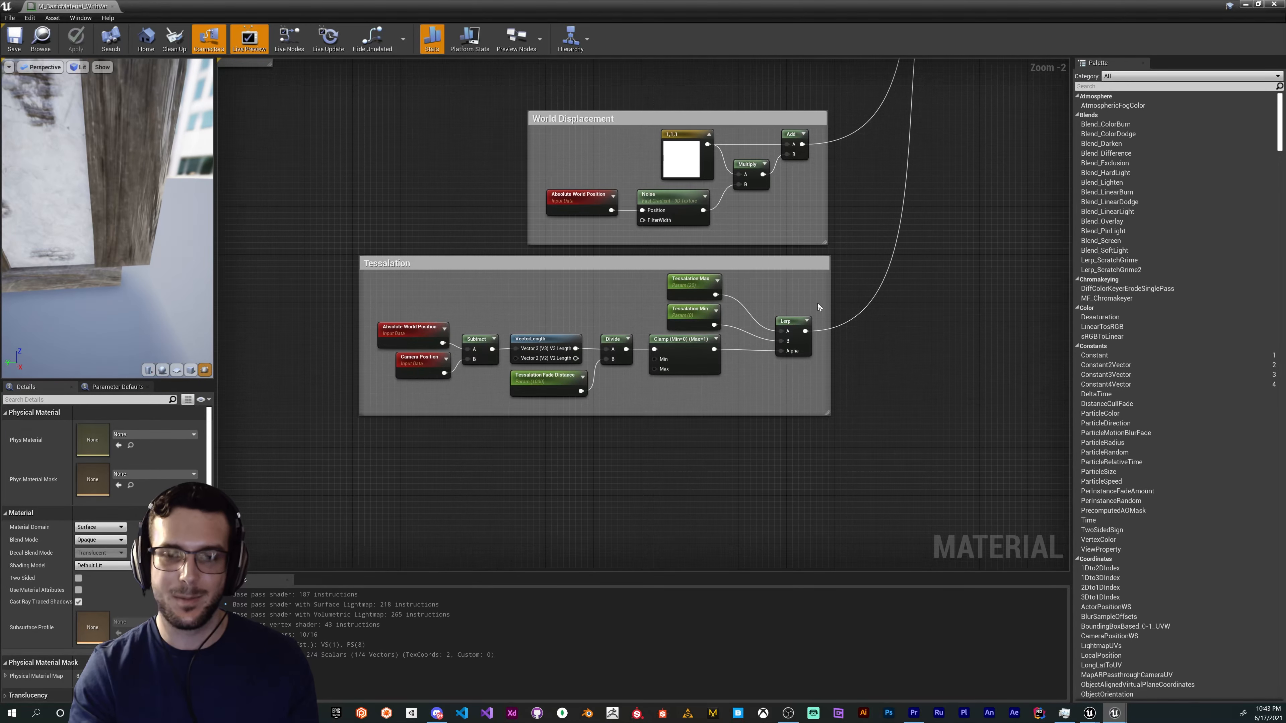
{"action": "left_click_drag", "start_coordinate": [342, 458], "coordinate": [847, 327]}
{"action": "left_click", "coordinate": [912, 314]}
{"action": "left_click", "coordinate": [683, 292]}
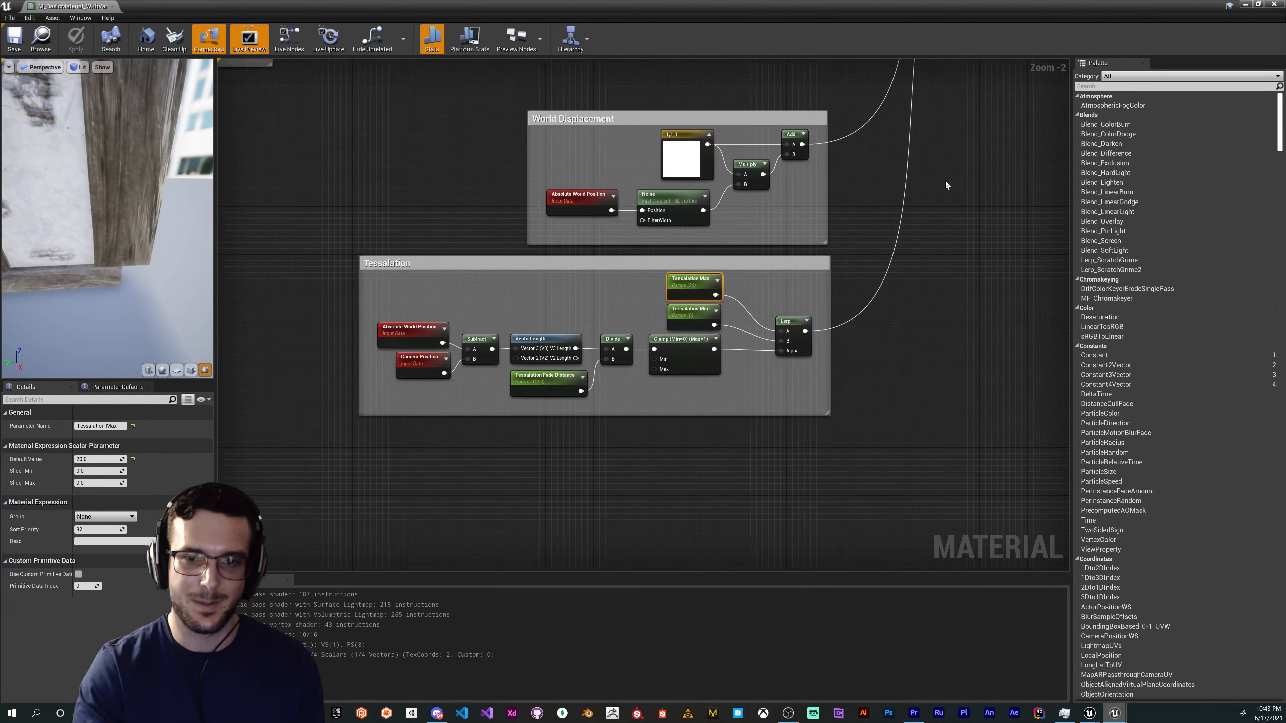
{"action": "right_click_drag", "start_coordinate": [945, 183], "coordinate": [886, 320]}
{"action": "left_click", "coordinate": [885, 320]}
{"action": "left_click_drag", "start_coordinate": [238, 529], "coordinate": [784, 462]}
{"action": "left_click", "coordinate": [969, 284]}
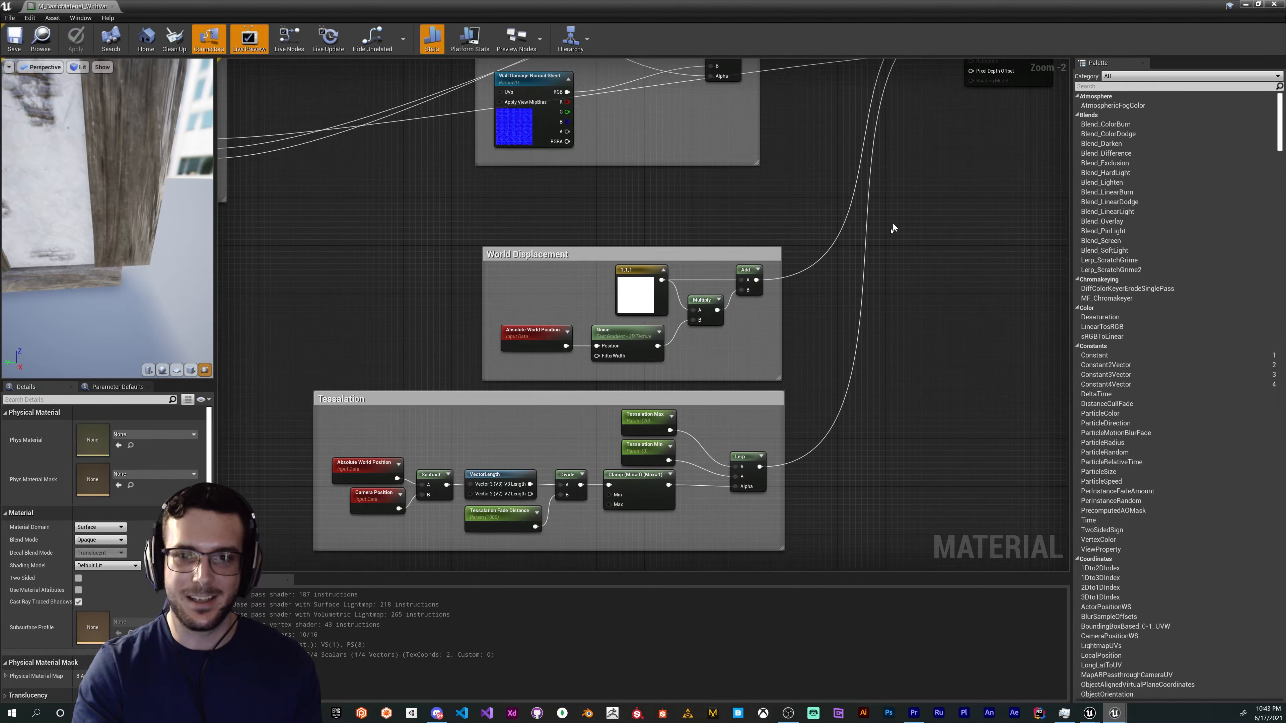
- Survey the World Displacement group and check the settings of its Noise node
{"action": "right_click_drag", "start_coordinate": [894, 223], "coordinate": [861, 281]}
{"action": "left_click_drag", "start_coordinate": [404, 266], "coordinate": [760, 426]}
{"action": "left_click", "coordinate": [987, 413]}
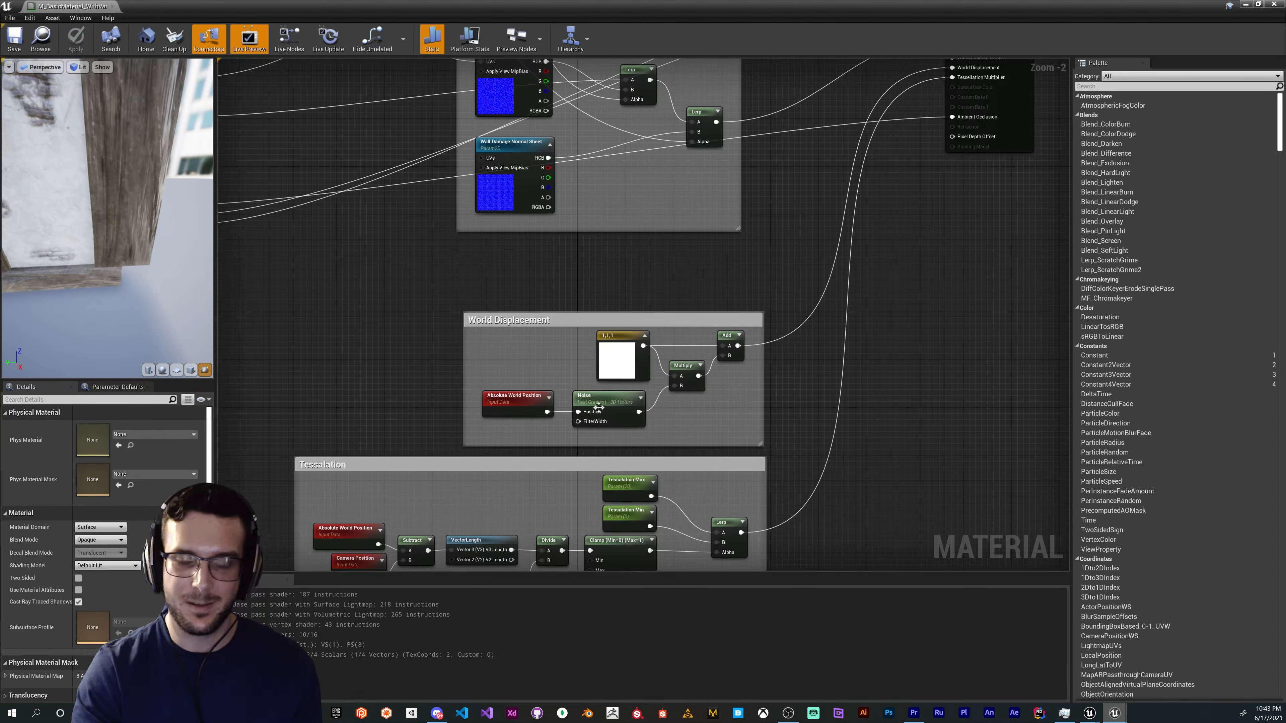
{"action": "left_click", "coordinate": [599, 408]}
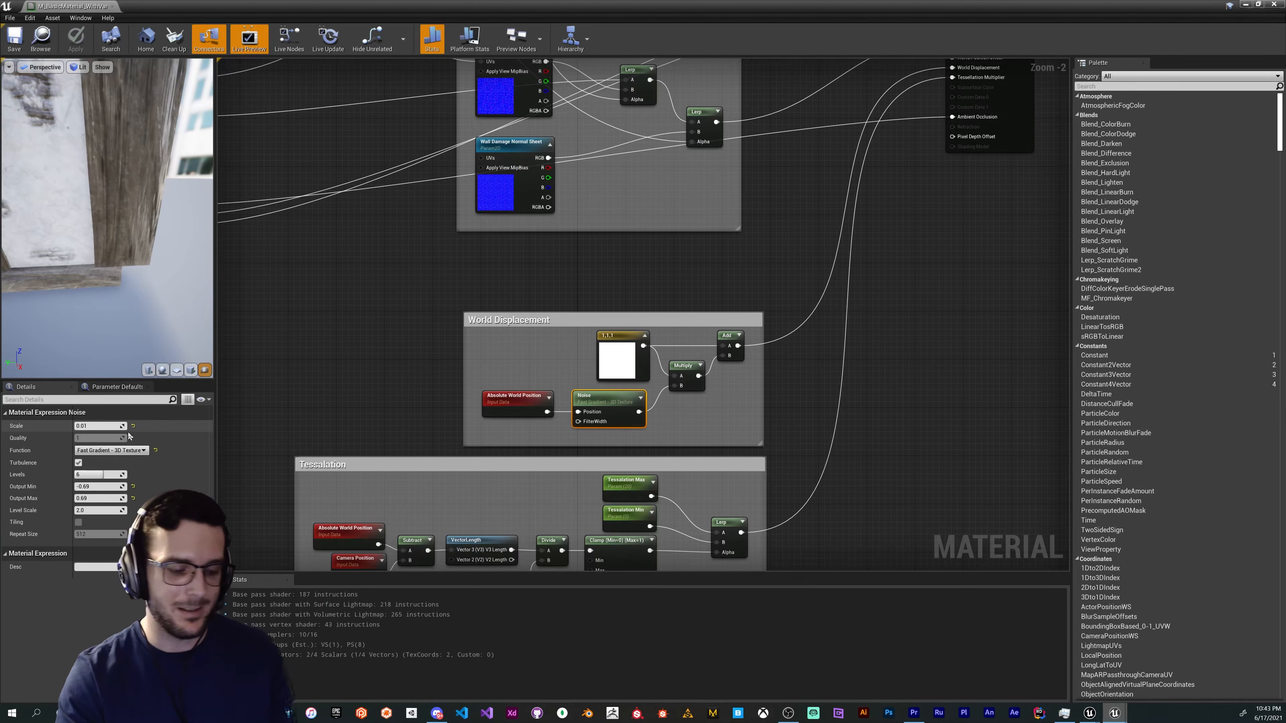
{"action": "scroll", "coordinate": [539, 343], "scroll_direction": "down", "scroll_amount": 2}
{"action": "right_click_drag", "start_coordinate": [335, 250], "coordinate": [602, 373]}
{"action": "right_click_drag", "start_coordinate": [561, 419], "coordinate": [347, 204]}
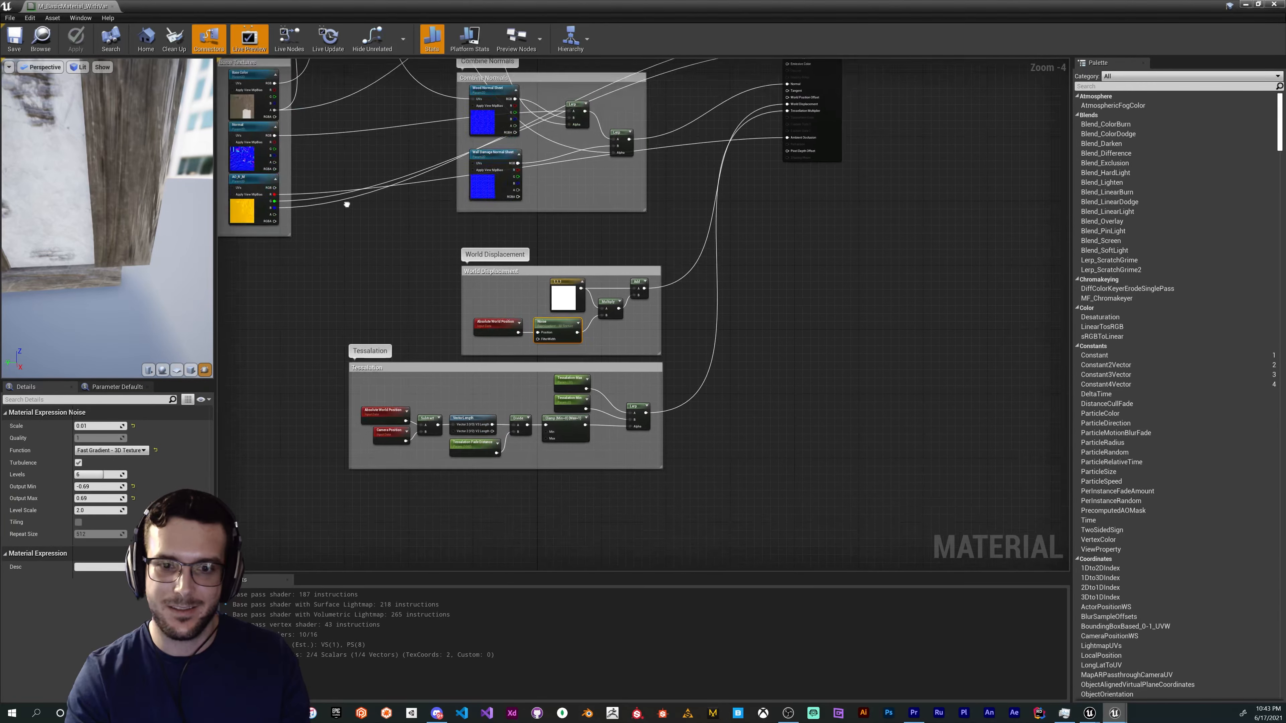
- Inspect the Absolute World Position, Noise and colour constant nodes of the World Displacement group one by one
{"action": "scroll", "coordinate": [550, 306], "scroll_direction": "up", "scroll_amount": 3}
{"action": "left_click", "coordinate": [885, 333]}
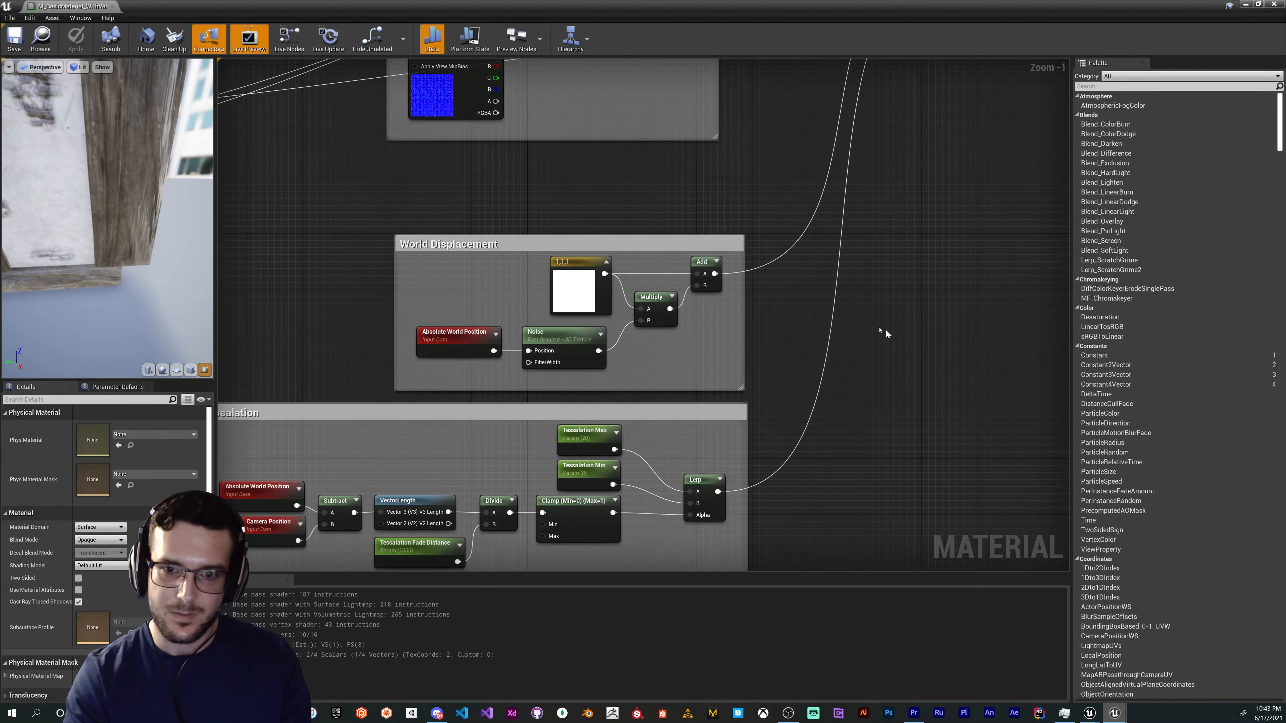
{"action": "left_click", "coordinate": [457, 349]}
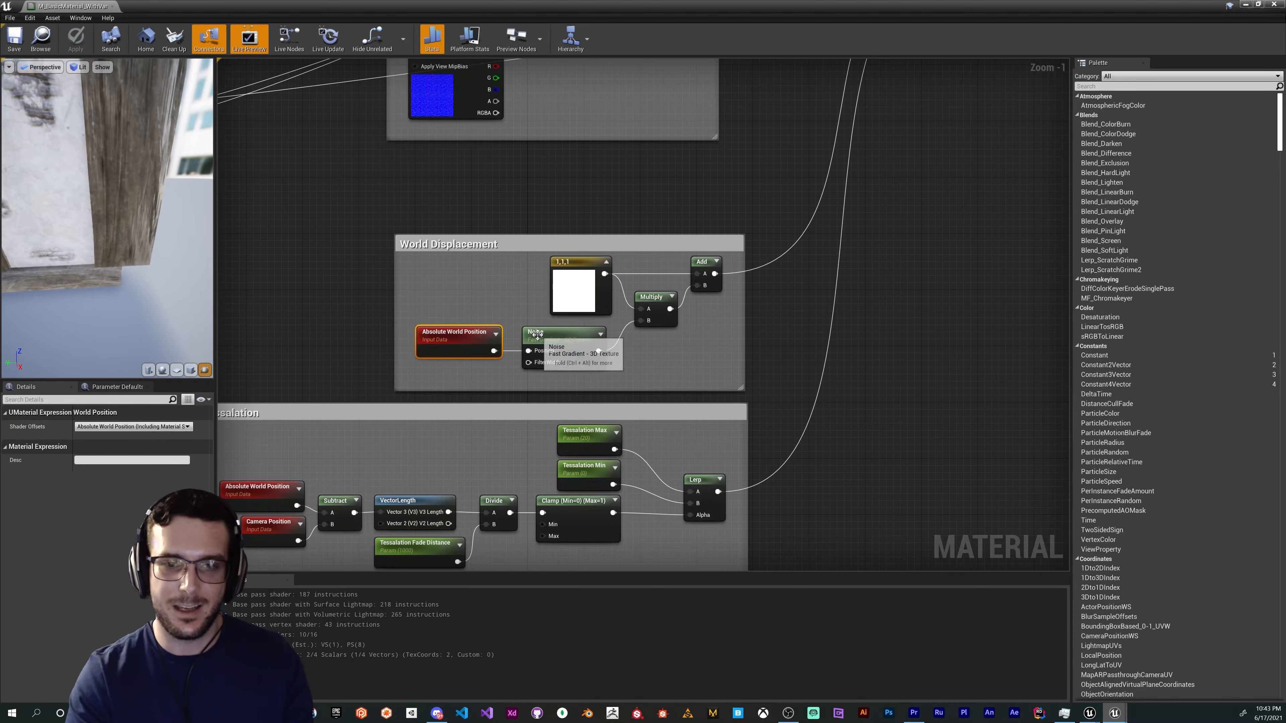
{"action": "left_click", "coordinate": [537, 335]}
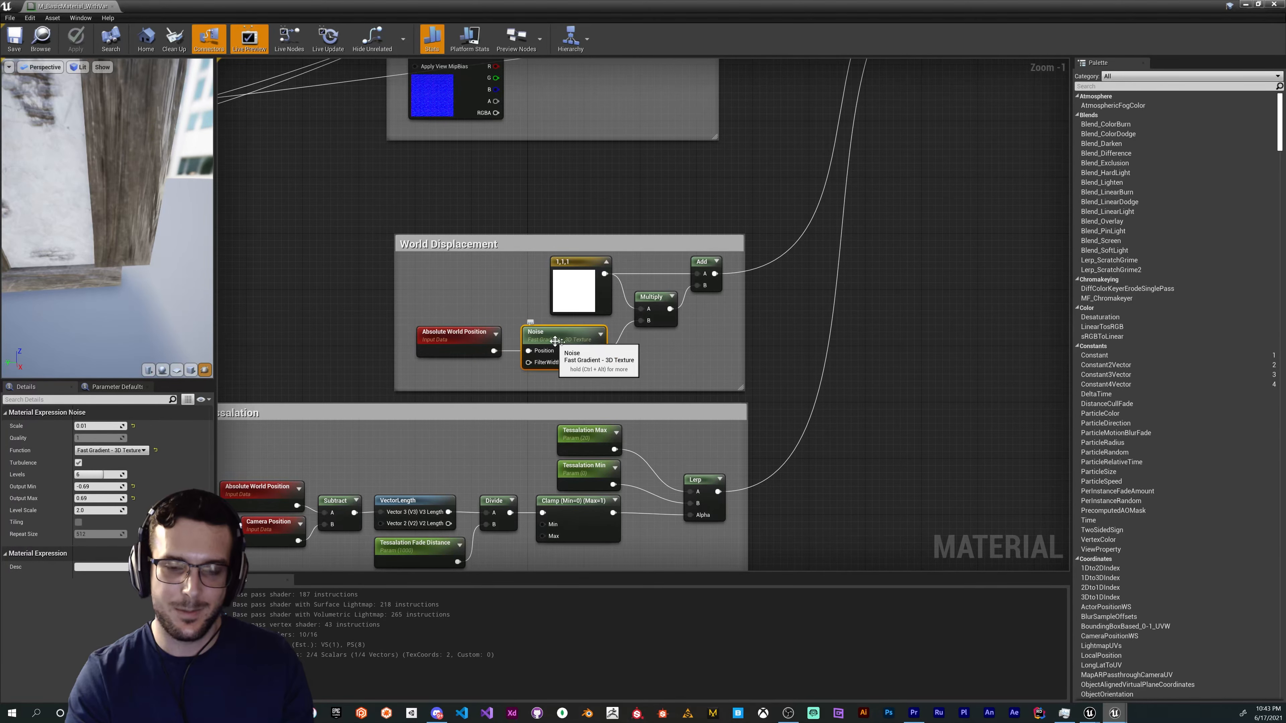
{"action": "right_click_drag", "start_coordinate": [538, 335], "coordinate": [459, 381]}
{"action": "left_click", "coordinate": [494, 319]}
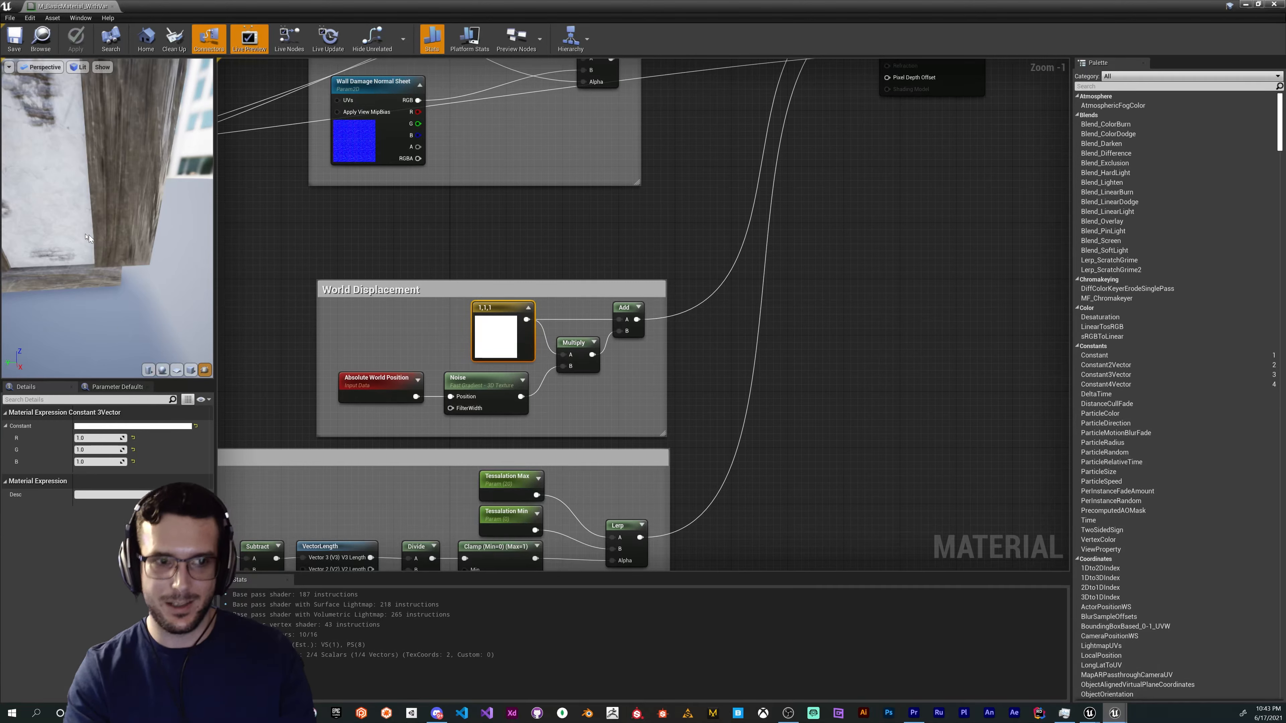
- With a wall beam in close view, set the R and G values of the World Displacement colour constant to 0
{"action": "left_click_drag", "start_coordinate": [101, 218], "coordinate": [127, 217]}
{"action": "right_click_drag", "start_coordinate": [127, 217], "coordinate": [307, 247]}
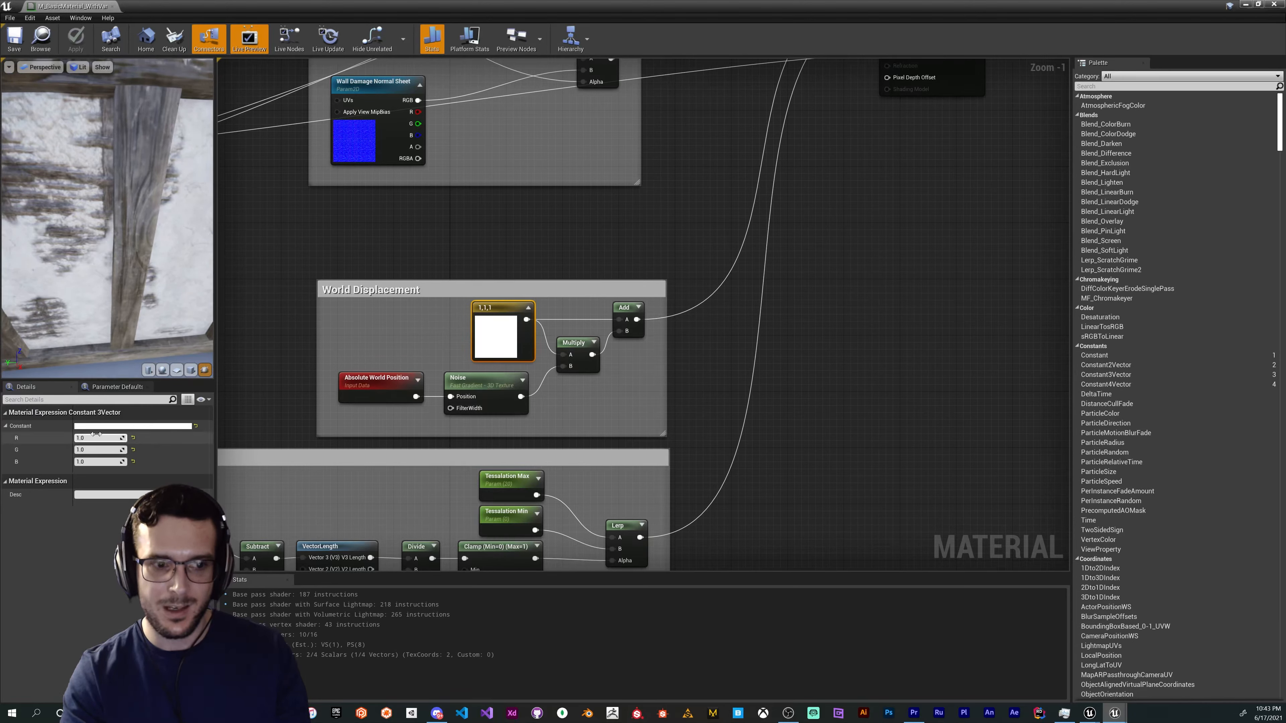
{"action": "left_click", "coordinate": [96, 438]}
{"action": "type", "text": "0"}
{"action": "key", "text": "Return"}
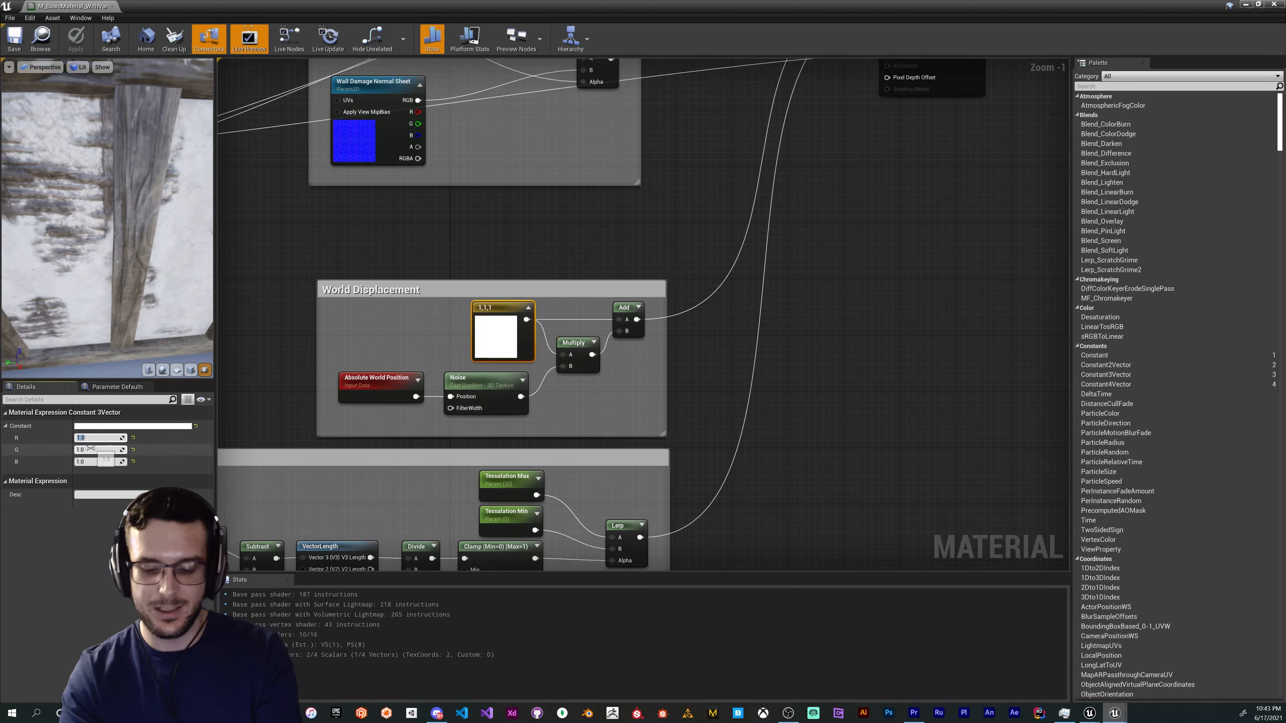
{"action": "left_click", "coordinate": [95, 449]}
{"action": "type", "text": "0"}
{"action": "key", "text": "Return"}
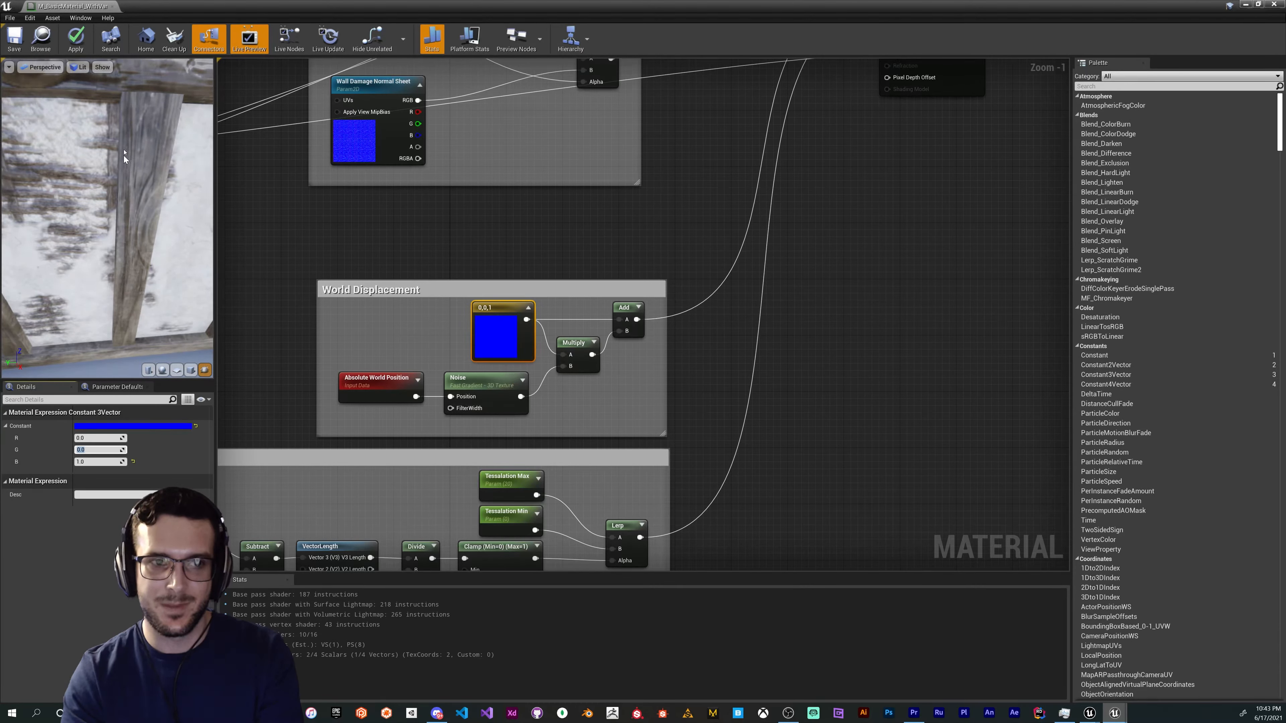
- Set the G and R values of the World Displacement colour constant back to 1
{"action": "type", "text": "1"}
{"action": "key", "text": "Return"}
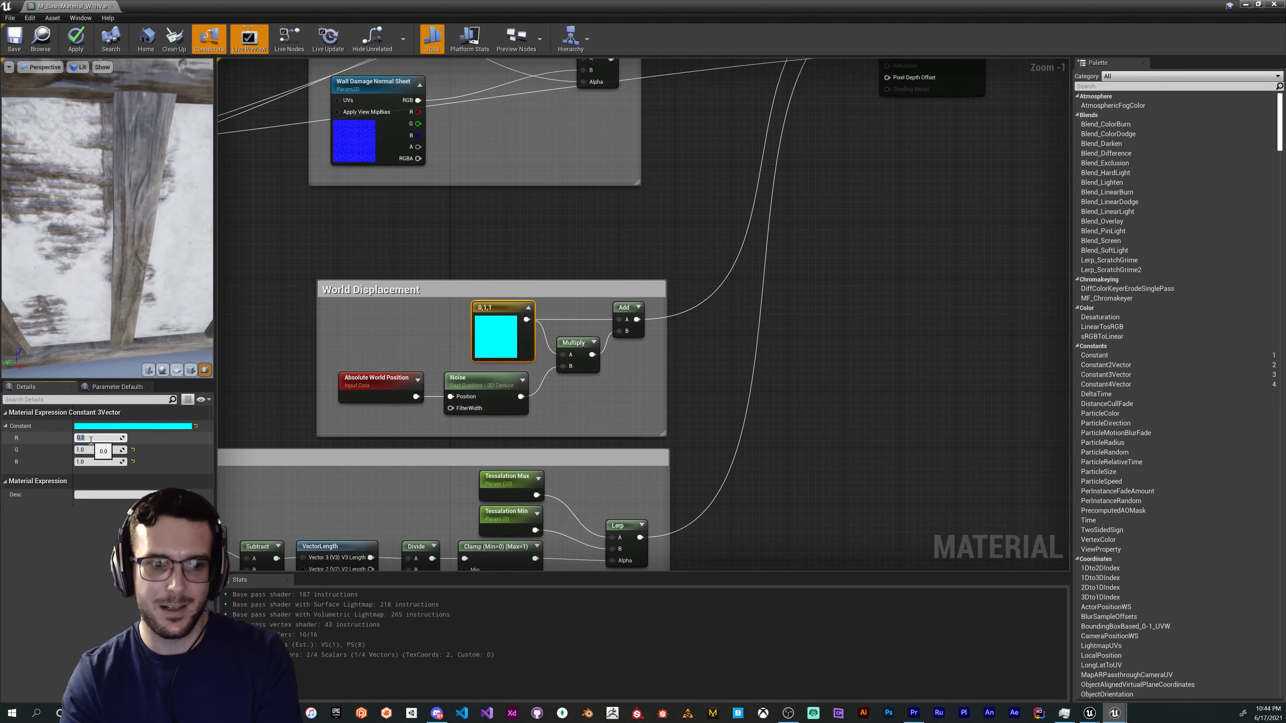
{"action": "type", "text": "1"}
{"action": "key", "text": "Return"}
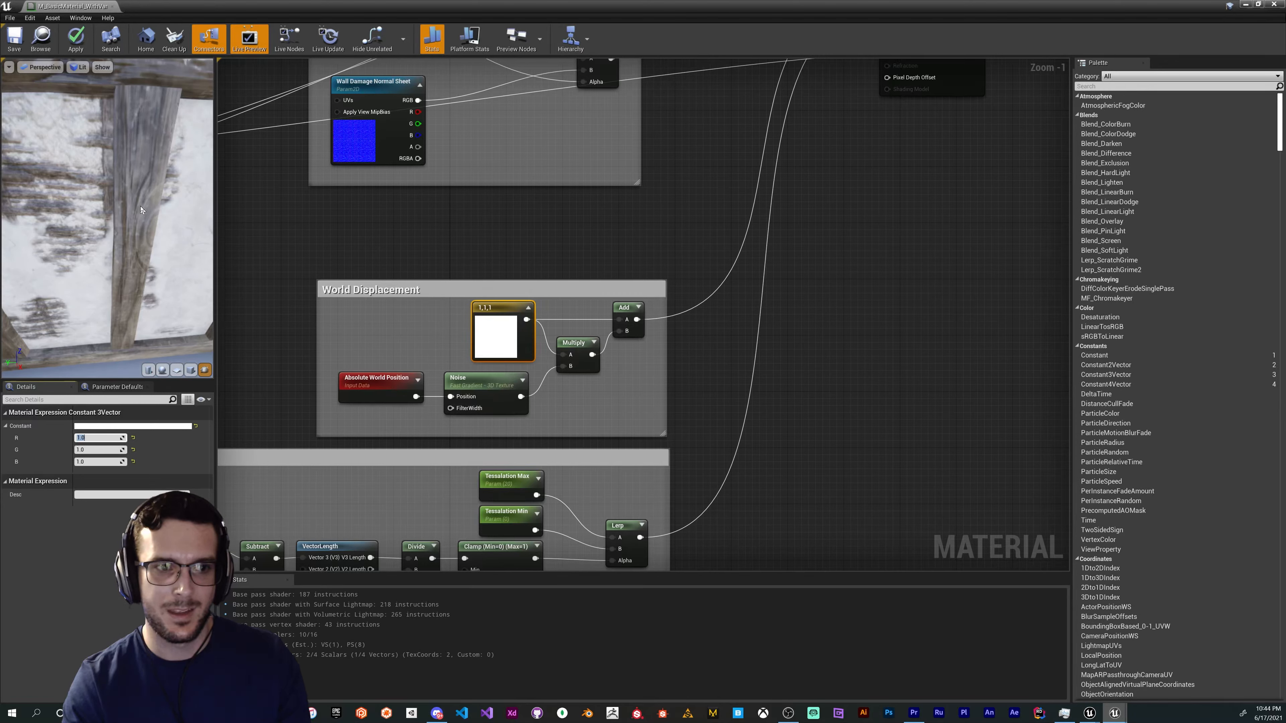
- Check the displaced bricks and beams in the preview, and follow the World Displacement link to the output node
{"action": "right_click_drag", "start_coordinate": [123, 199], "coordinate": [126, 201]}
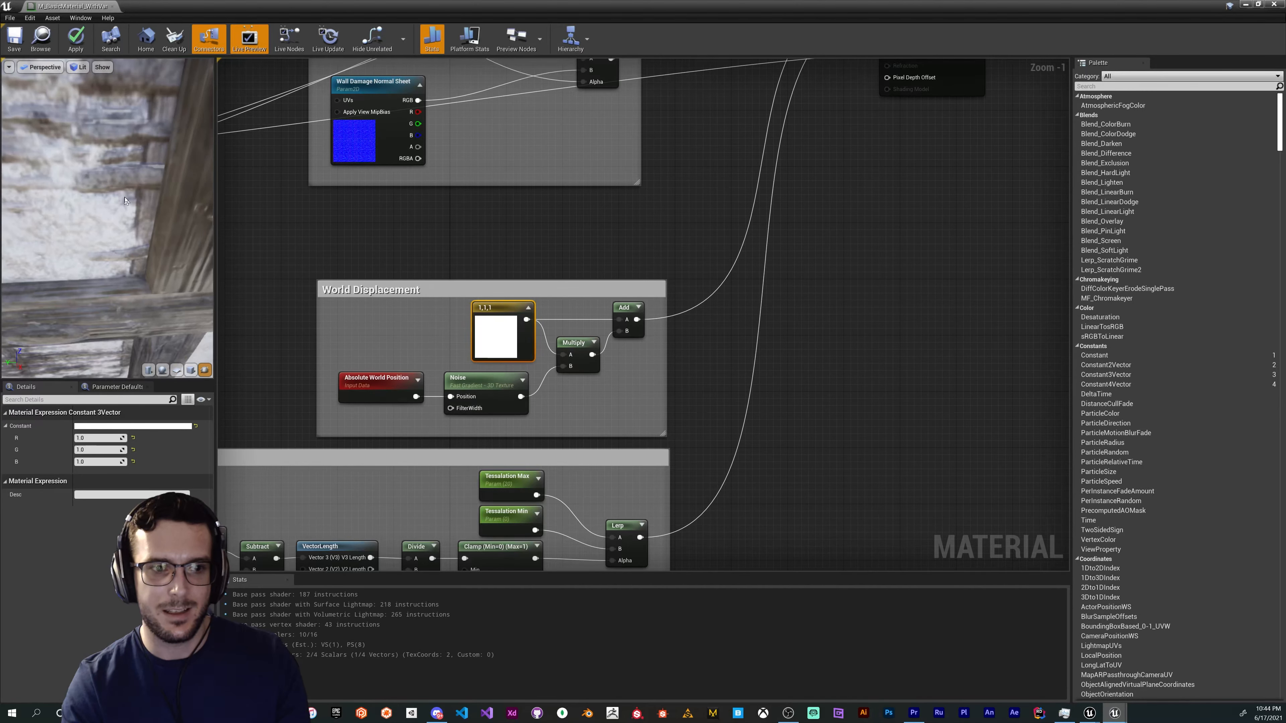
{"action": "right_click_drag", "start_coordinate": [155, 264], "coordinate": [142, 268]}
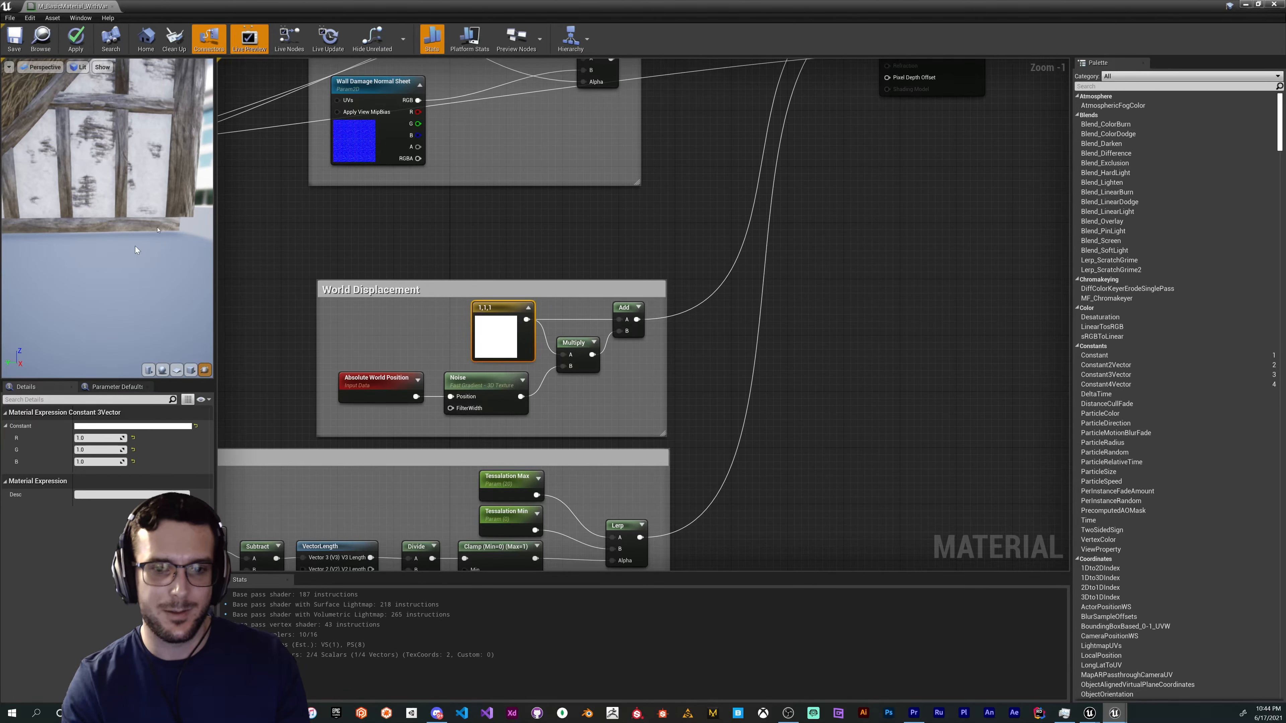
{"action": "right_click_drag", "start_coordinate": [596, 347], "coordinate": [803, 308]}
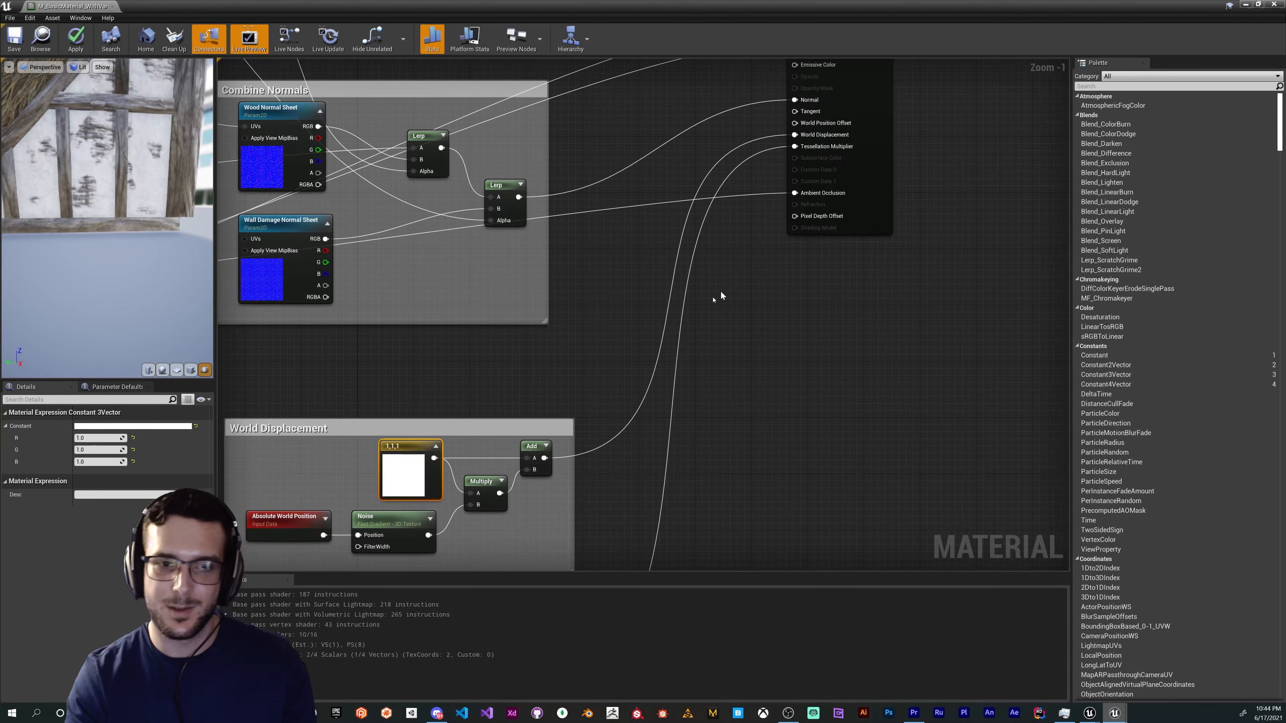
{"action": "right_click_drag", "start_coordinate": [570, 363], "coordinate": [655, 246]}
- Examine the wall's beams and plaster in the material preview from close up and from farther away
{"action": "left_click_drag", "start_coordinate": [117, 193], "coordinate": [152, 222]}
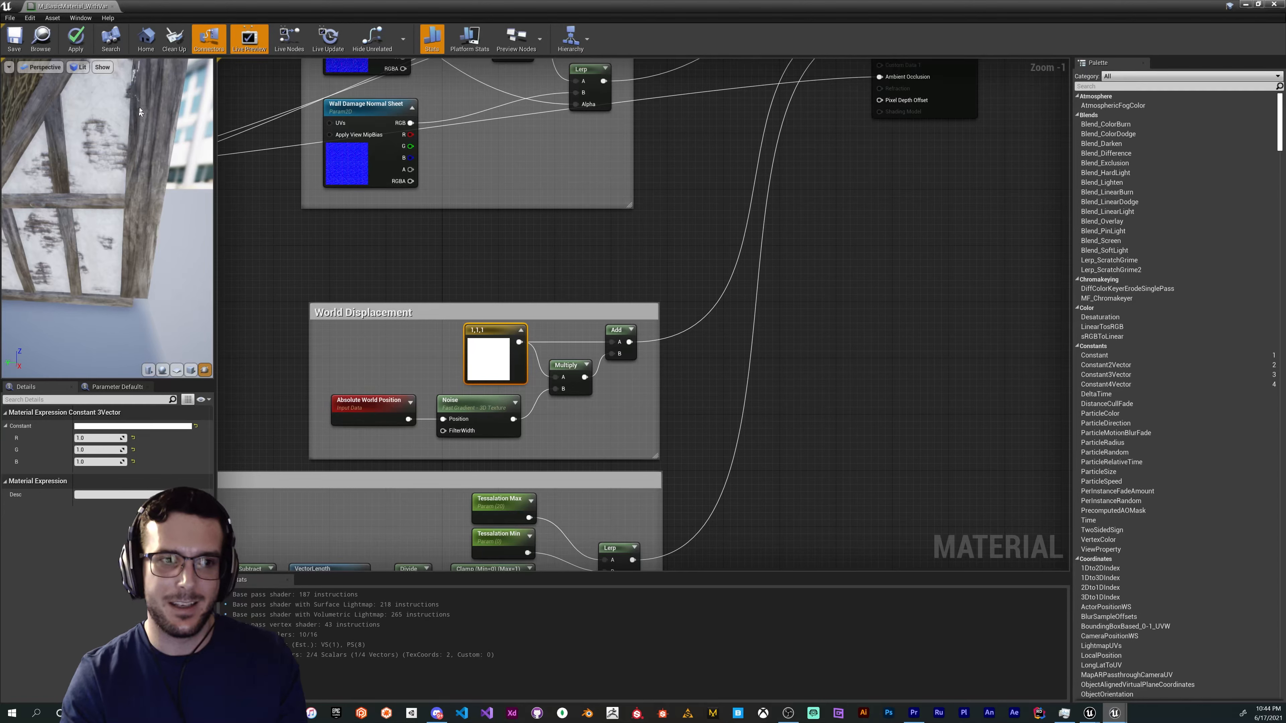
{"action": "left_click_drag", "start_coordinate": [105, 263], "coordinate": [44, 199]}
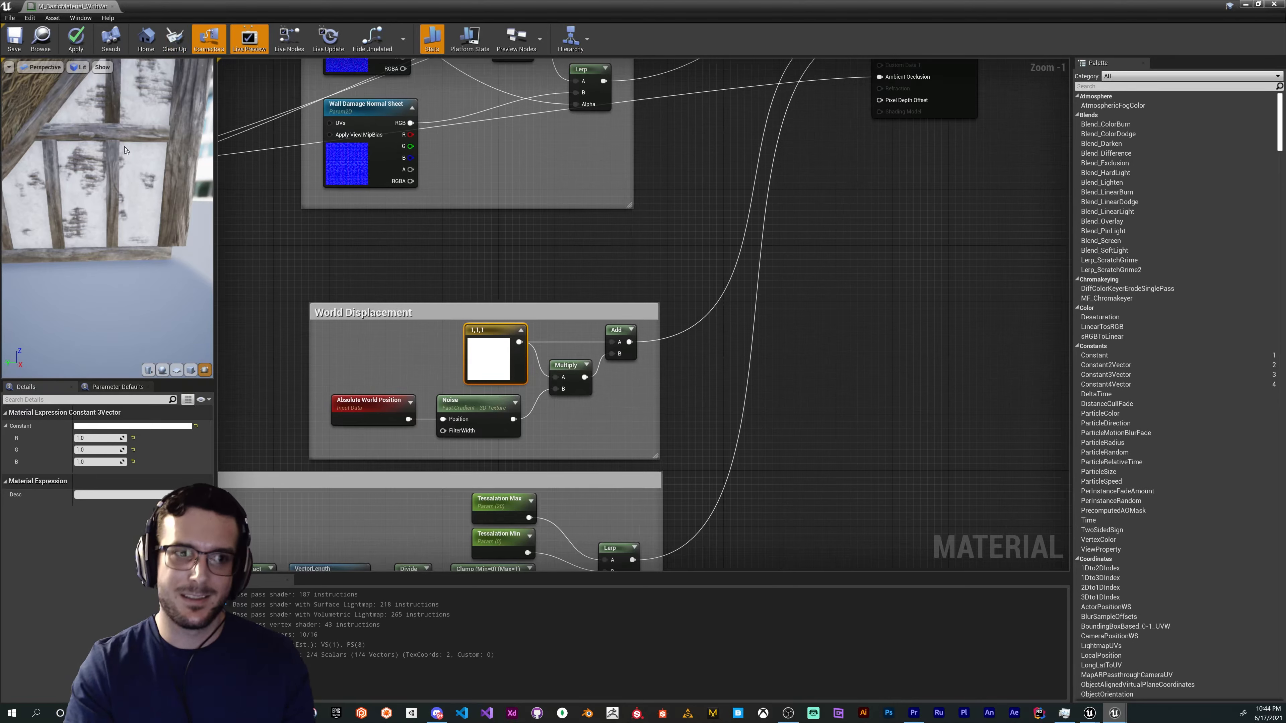
{"action": "left_click_drag", "start_coordinate": [127, 151], "coordinate": [177, 186]}
{"action": "scroll", "coordinate": [130, 193], "scroll_direction": "up", "scroll_amount": 5}
{"action": "scroll", "coordinate": [107, 218], "scroll_direction": "down", "scroll_amount": 5}
{"action": "left_click_drag", "start_coordinate": [107, 218], "coordinate": [72, 233]}
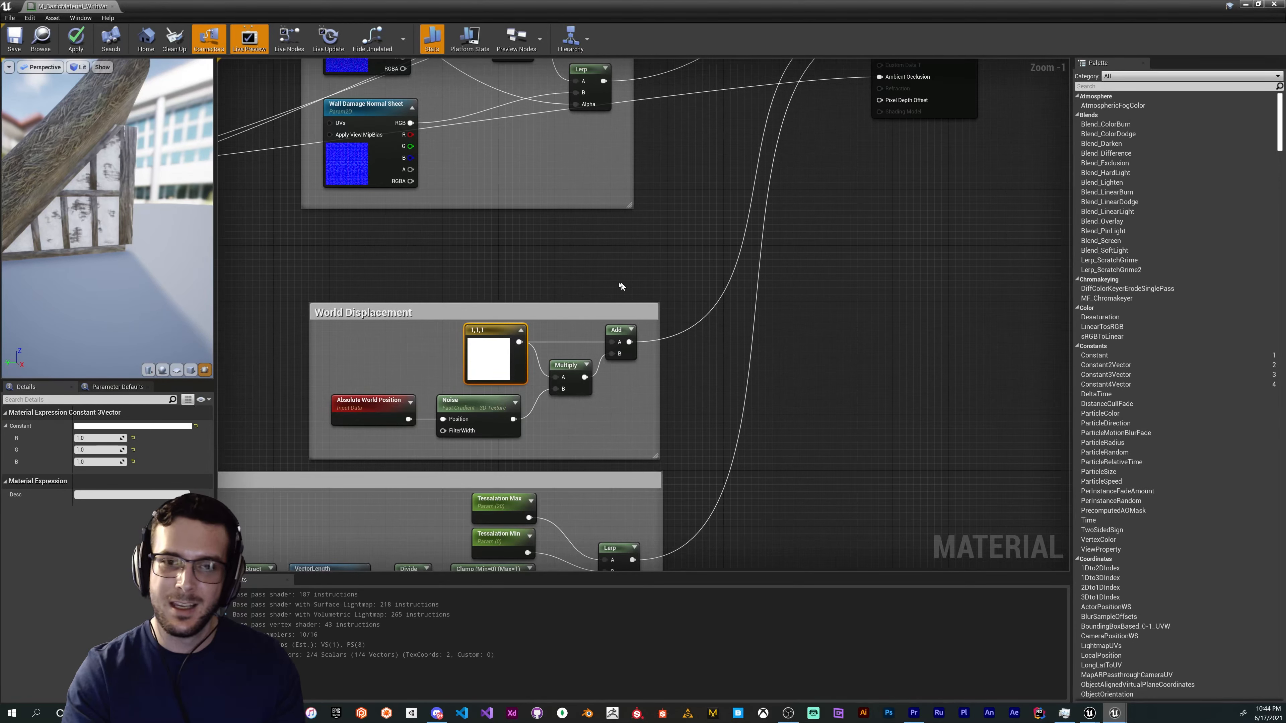
- Take a final look at the World Displacement and Tessalation groups and at the wall's edge in the preview
{"action": "right_click_drag", "start_coordinate": [622, 287], "coordinate": [709, 223]}
{"action": "mouse_move", "coordinate": [96, 202]}
{"action": "left_mouse_down"}
{"action": "mouse_move", "coordinate": [96, 228]}
{"action": "mouse_move", "coordinate": [101, 202]}
{"action": "left_mouse_up"}
{"action": "mouse_move", "coordinate": [102, 202]}
{"action": "right_mouse_down"}
{"action": "mouse_move", "coordinate": [101, 152]}
{"action": "mouse_move", "coordinate": [101, 182]}
{"action": "right_mouse_up"}
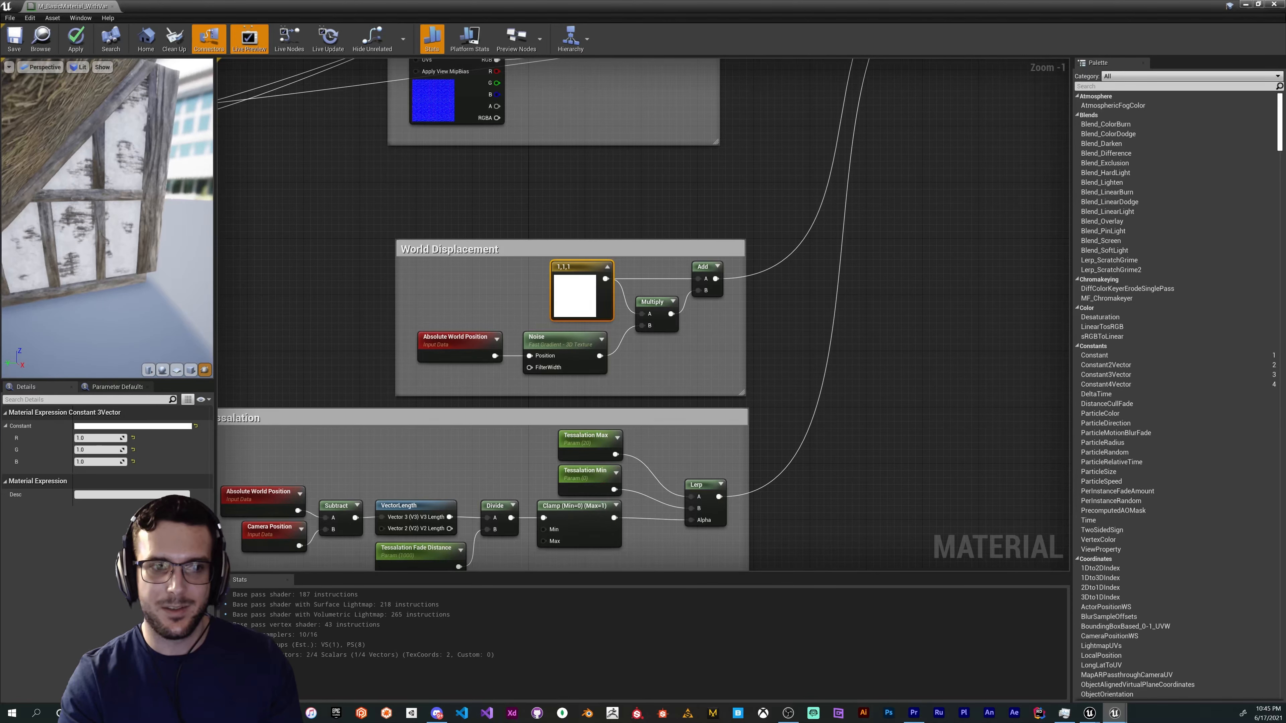
{"action": "left_click_drag", "start_coordinate": [128, 202], "coordinate": [131, 202]}
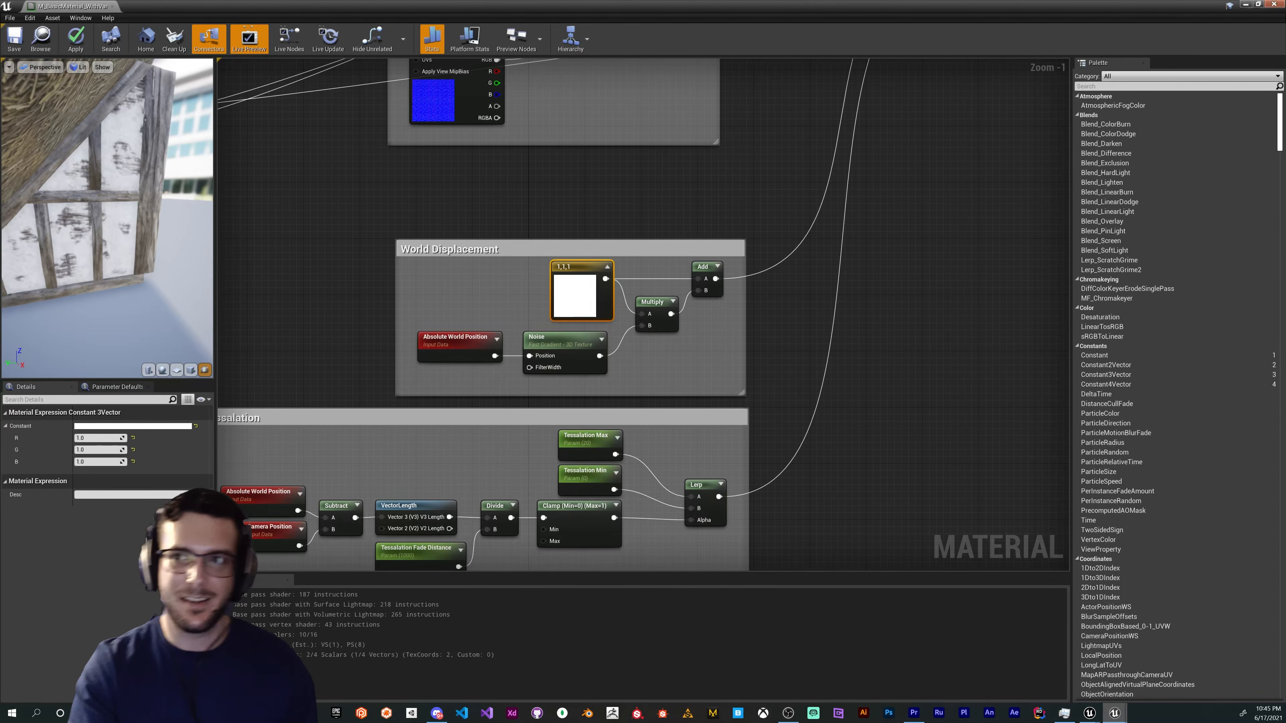
{"action": "left_click", "coordinate": [1274, 4]}
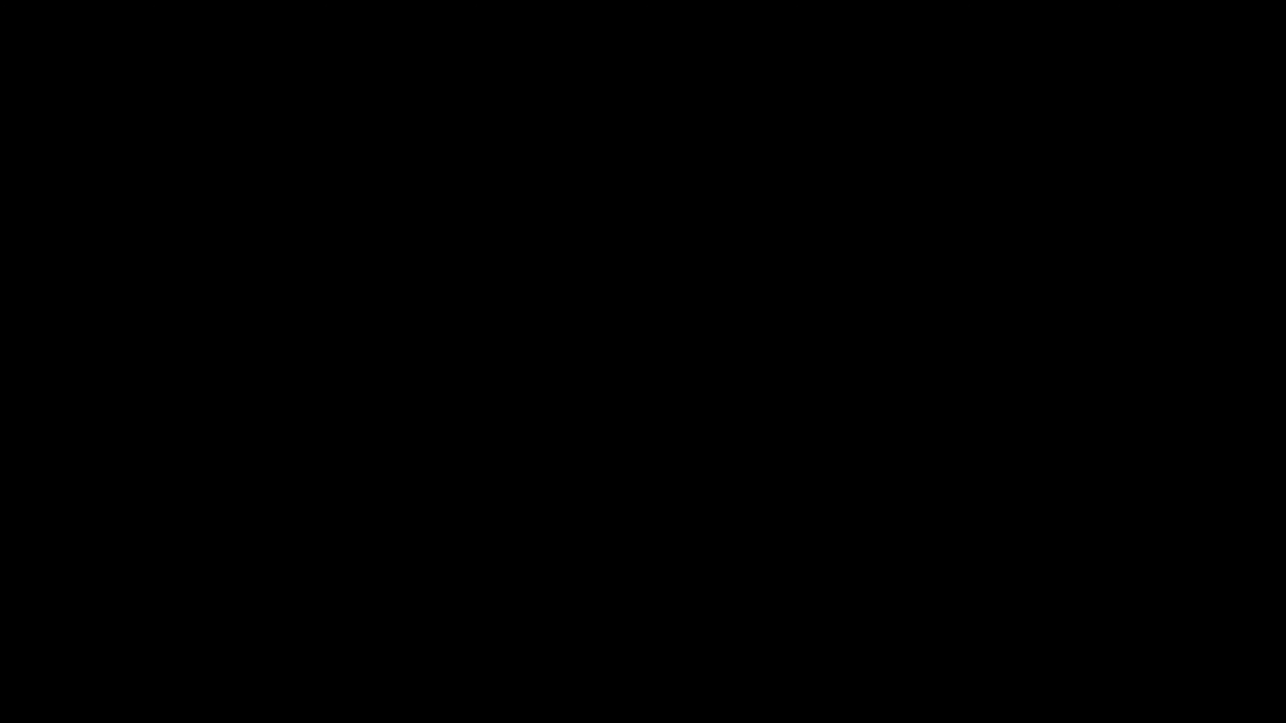